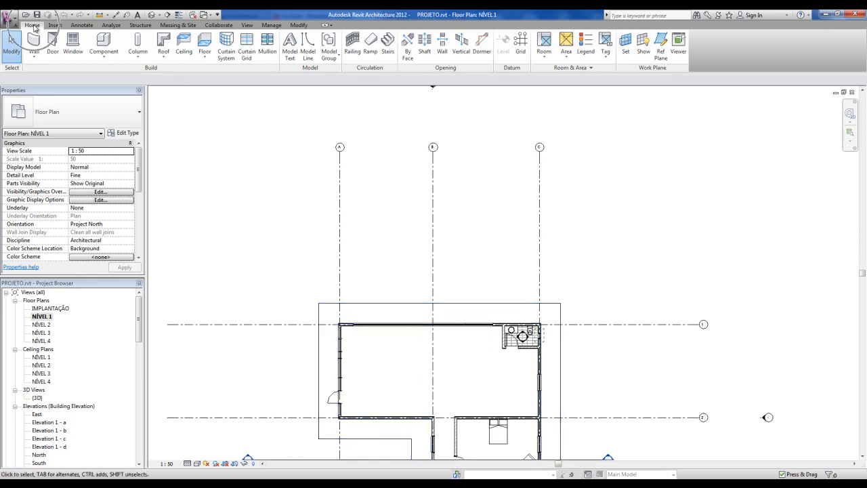
Create a stair from NÍVEL 1 to NÍVEL 2 with one straight 375 run between grids A and B, north of the building
{"action": "left_click", "coordinate": [388, 49]}
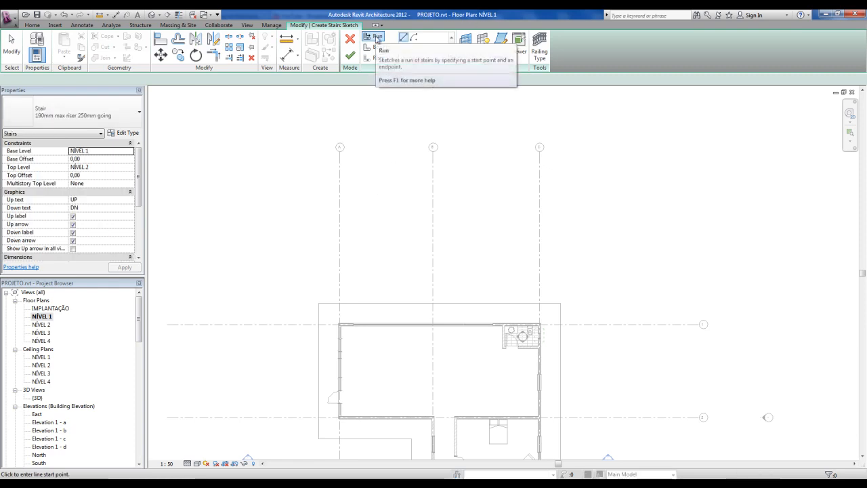
{"action": "scroll", "coordinate": [385, 224], "scroll_direction": "up", "scroll_amount": 3}
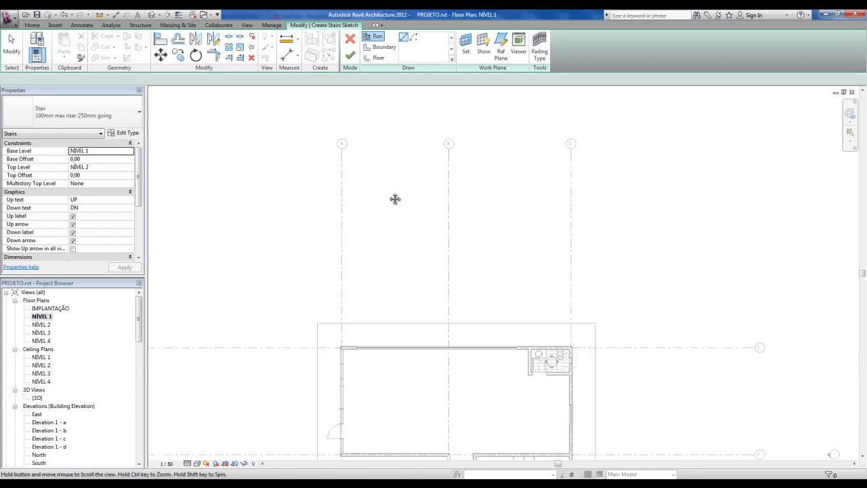
{"action": "middle_click_drag", "start_coordinate": [390, 191], "coordinate": [380, 221]}
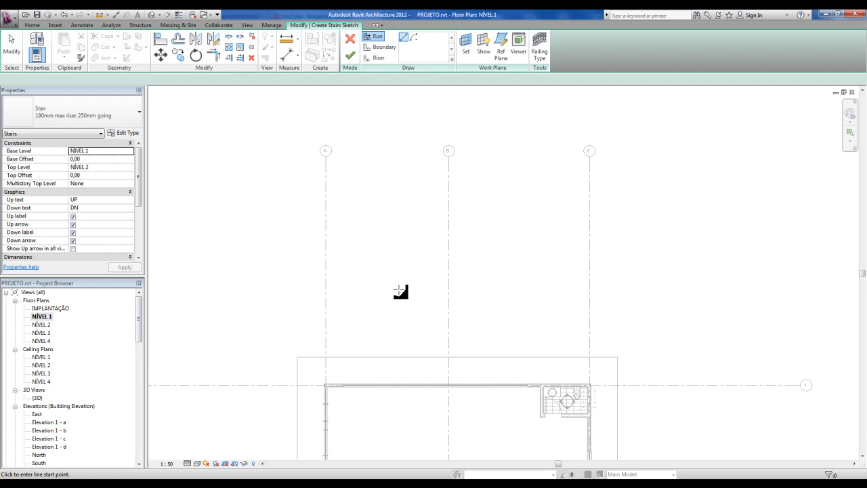
{"action": "key", "text": "ctrl"}
{"action": "key", "text": "ctrl"}
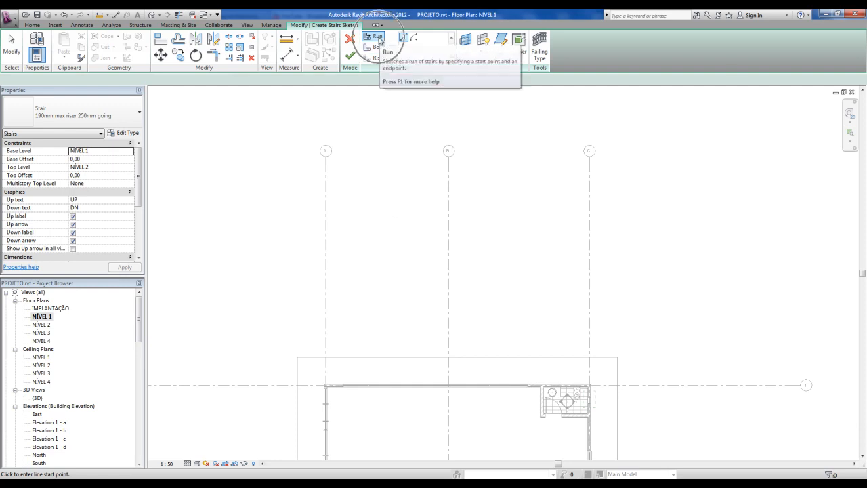
{"action": "scroll", "coordinate": [379, 315], "scroll_direction": "up", "scroll_amount": 2}
{"action": "scroll", "coordinate": [379, 316], "scroll_direction": "up", "scroll_amount": 1}
{"action": "left_click", "coordinate": [371, 319]}
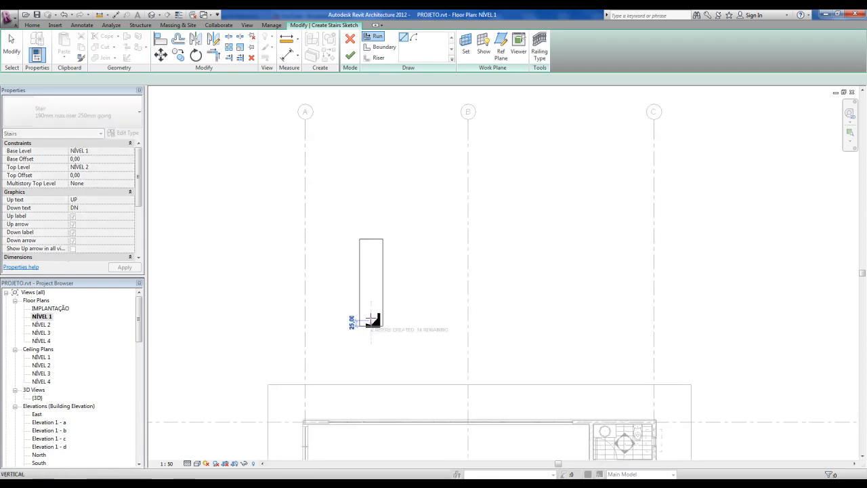
{"action": "scroll", "coordinate": [372, 317], "scroll_direction": "up", "scroll_amount": 1}
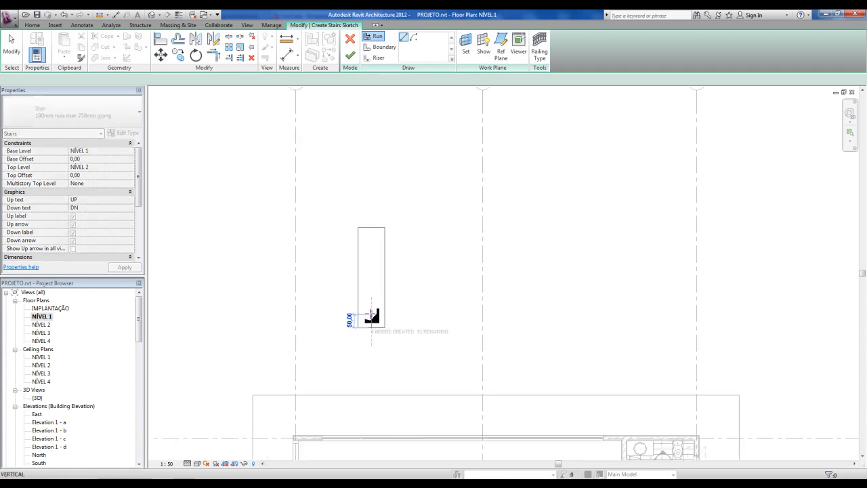
{"action": "left_click", "coordinate": [372, 280]}
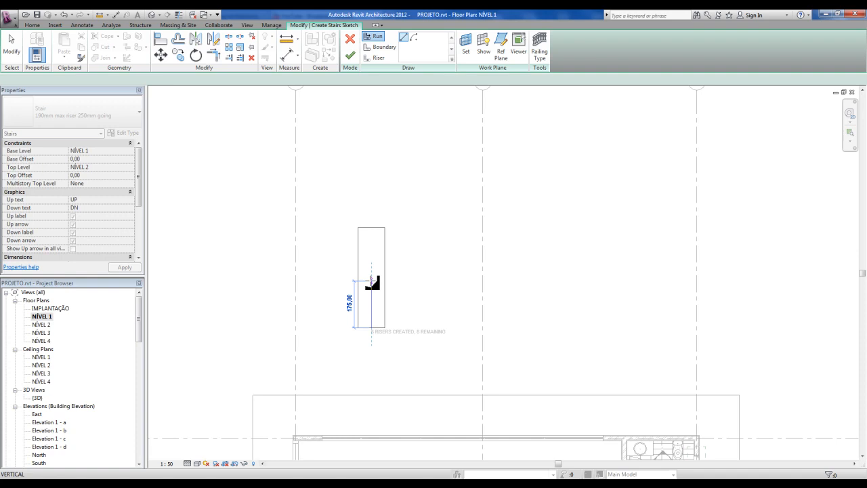
{"action": "key", "text": "ctrl"}
{"action": "key", "text": "ctrl"}
{"action": "key", "text": "ctrl"}
{"action": "key", "text": "ctrl"}
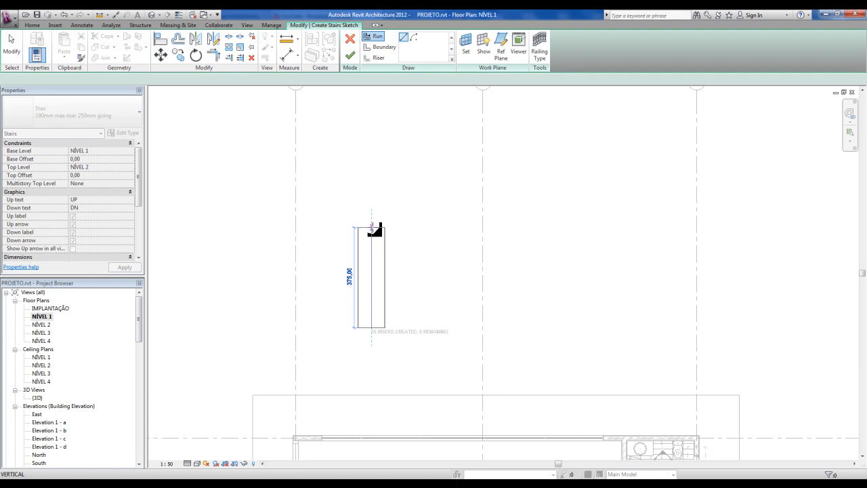
{"action": "key", "text": "ctrl"}
{"action": "left_click", "coordinate": [372, 227]}
{"action": "scroll", "coordinate": [511, 328], "scroll_direction": "up", "scroll_amount": 1}
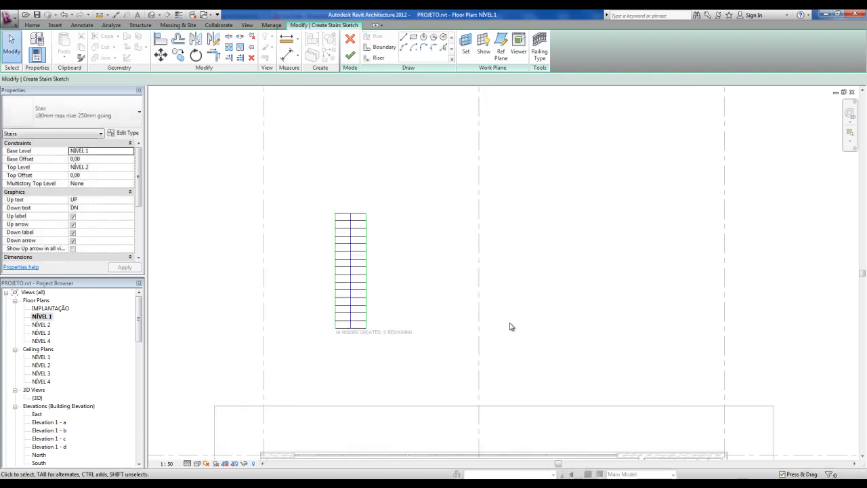
{"action": "scroll", "coordinate": [370, 310], "scroll_direction": "down", "scroll_amount": 1}
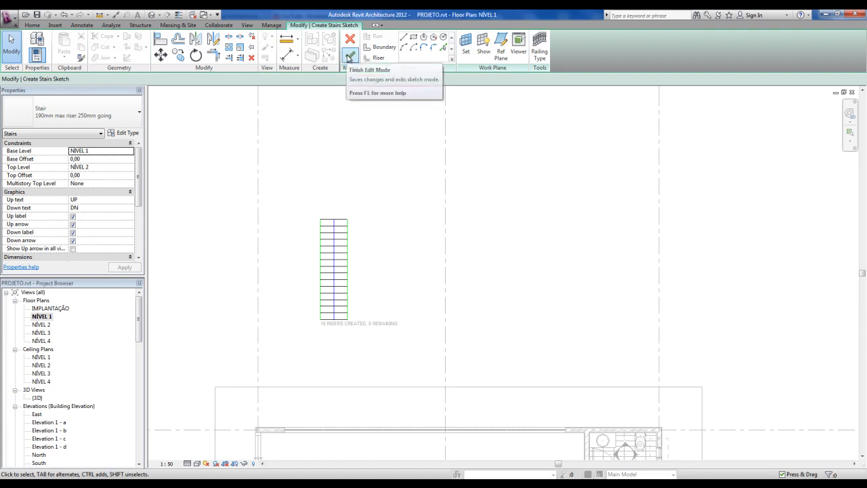
{"action": "left_click", "coordinate": [348, 58]}
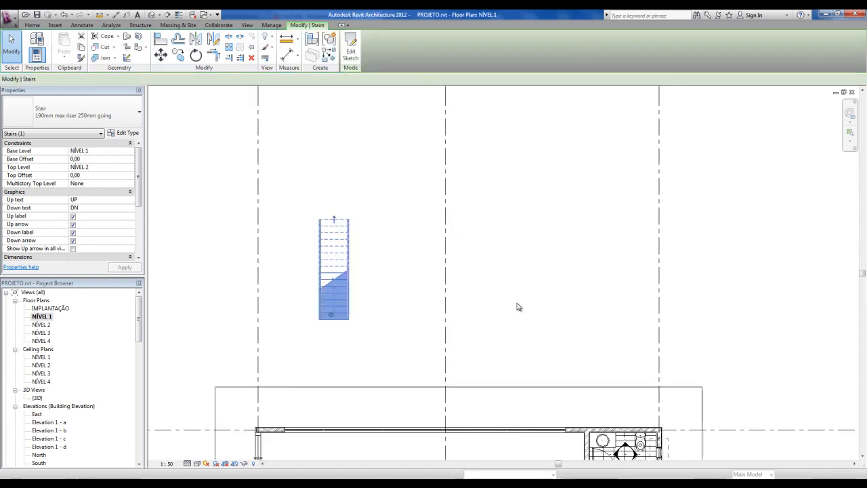
Examine the finished straight stair and its railings in plan and in the 3D view
{"action": "scroll", "coordinate": [339, 300], "scroll_direction": "up", "scroll_amount": 2}
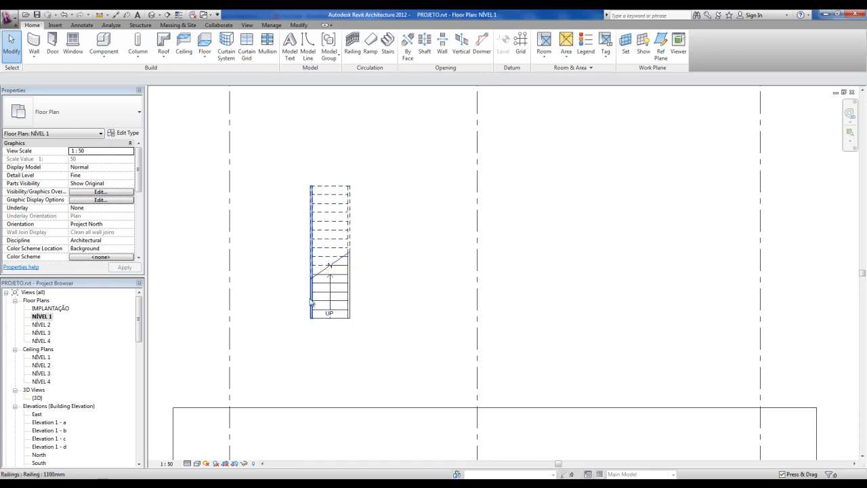
{"action": "scroll", "coordinate": [316, 302], "scroll_direction": "up", "scroll_amount": 1}
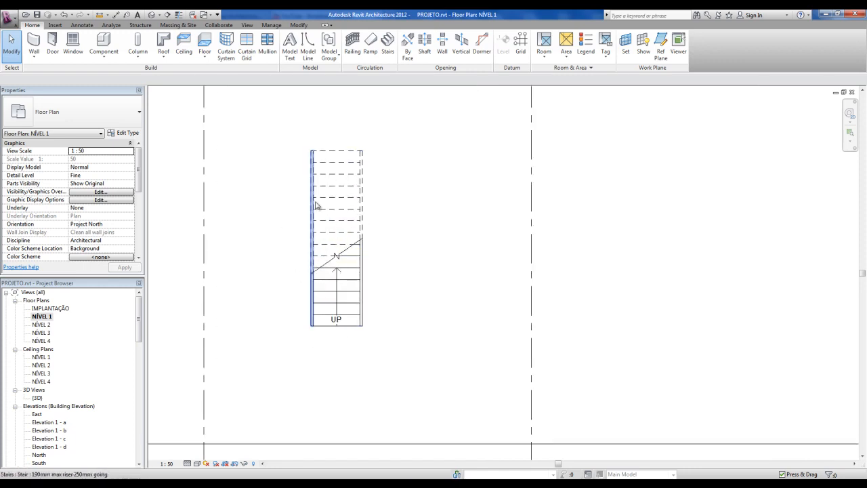
{"action": "left_click", "coordinate": [152, 14]}
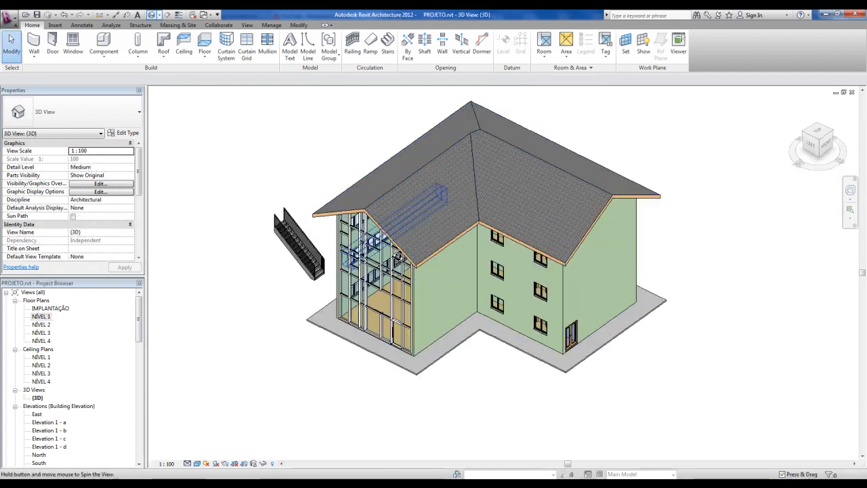
{"action": "scroll", "coordinate": [288, 272], "scroll_direction": "up", "scroll_amount": 4}
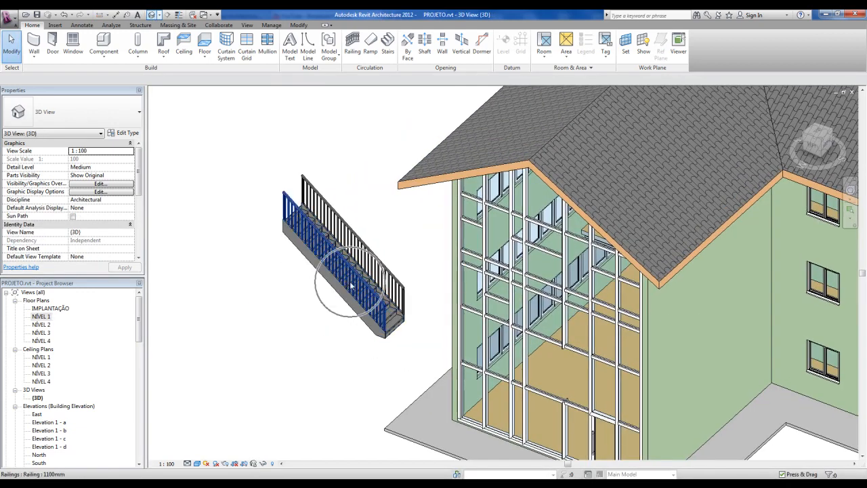
Return to the NÍVEL 1 floor plan and start a new stair sketch
{"action": "double_click", "coordinate": [44, 317]}
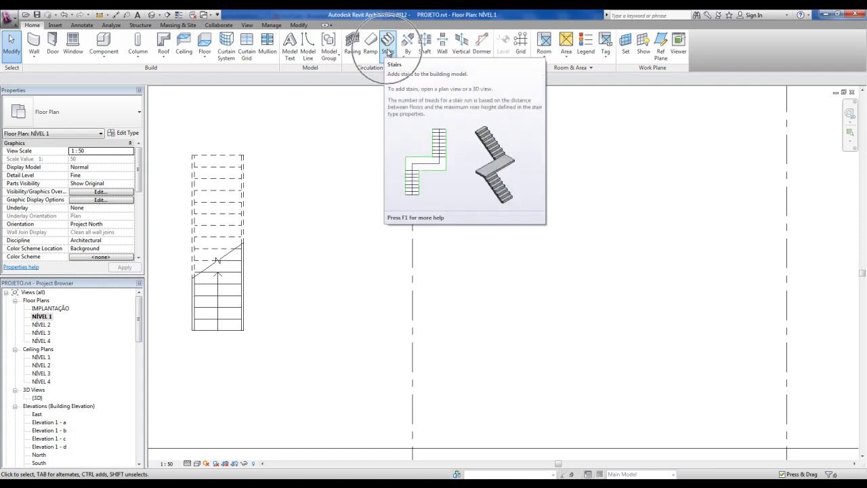
{"action": "left_click", "coordinate": [388, 52]}
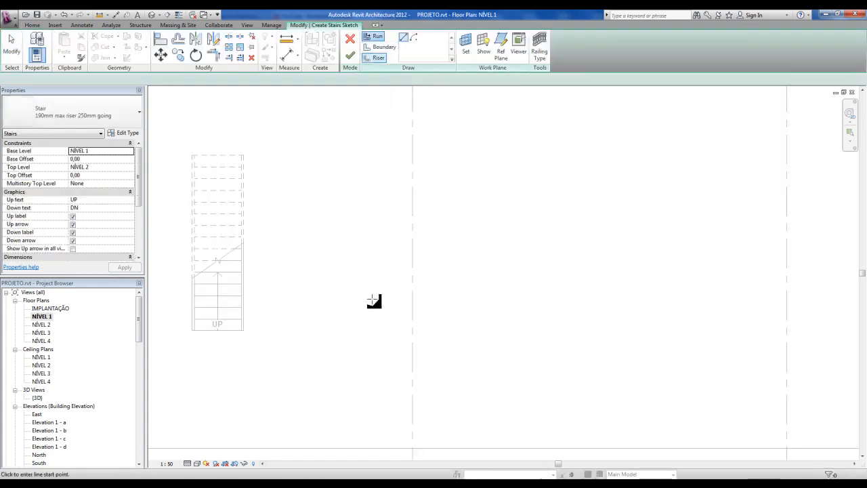
{"action": "left_click", "coordinate": [389, 314]}
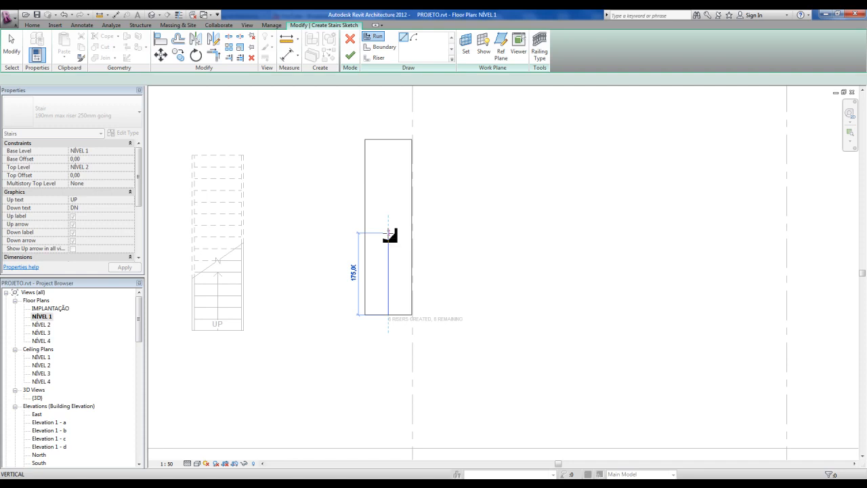
{"action": "left_click", "coordinate": [389, 233]}
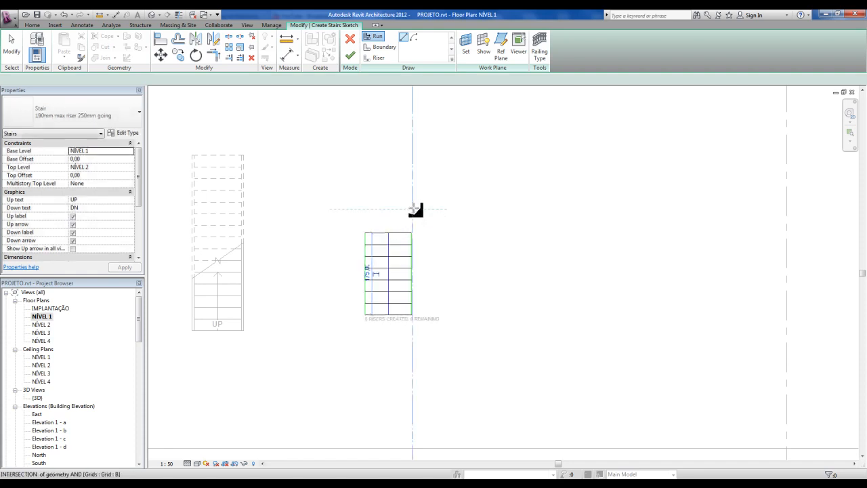
{"action": "key", "text": "Escape"}
{"action": "left_click_drag", "start_coordinate": [347, 192], "coordinate": [464, 362]}
{"action": "key", "text": "Delete"}
Sketch the first flight of an L-shaped stair between grids B and C as a 175 run going north
{"action": "middle_click_drag", "start_coordinate": [467, 312], "coordinate": [360, 314]}
{"action": "left_click", "coordinate": [378, 35]}
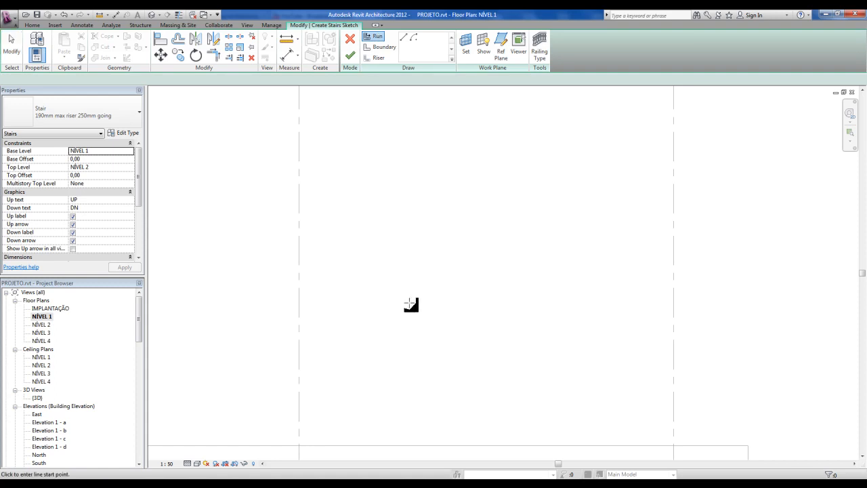
{"action": "left_click", "coordinate": [408, 307]}
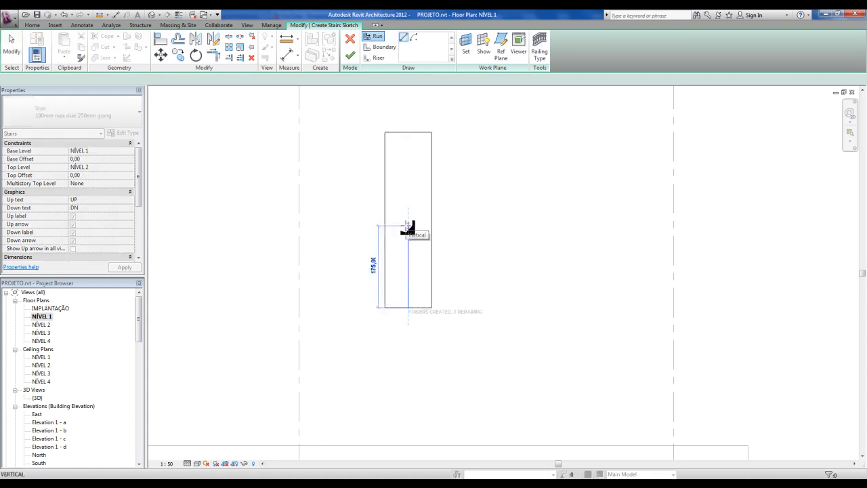
{"action": "left_click", "coordinate": [408, 226]}
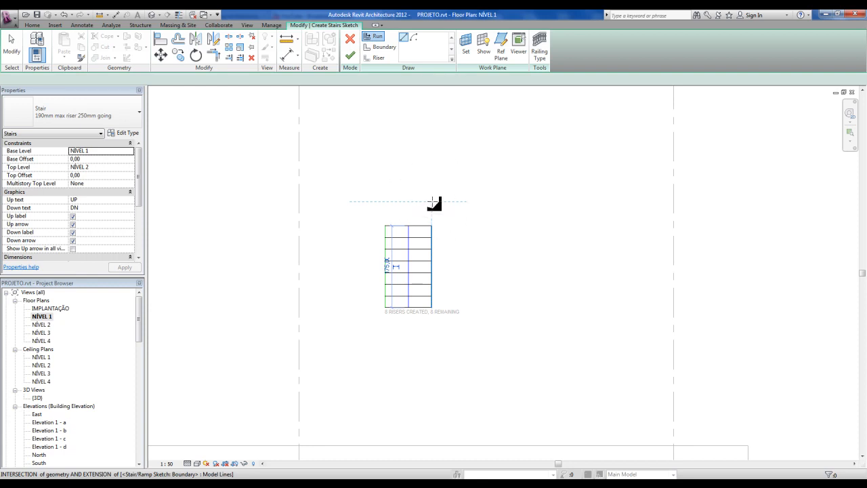
Add a perpendicular second flight heading east with the remaining eight risers, leaving a corner landing, and finish the L-shaped stair
{"action": "left_click", "coordinate": [433, 201]}
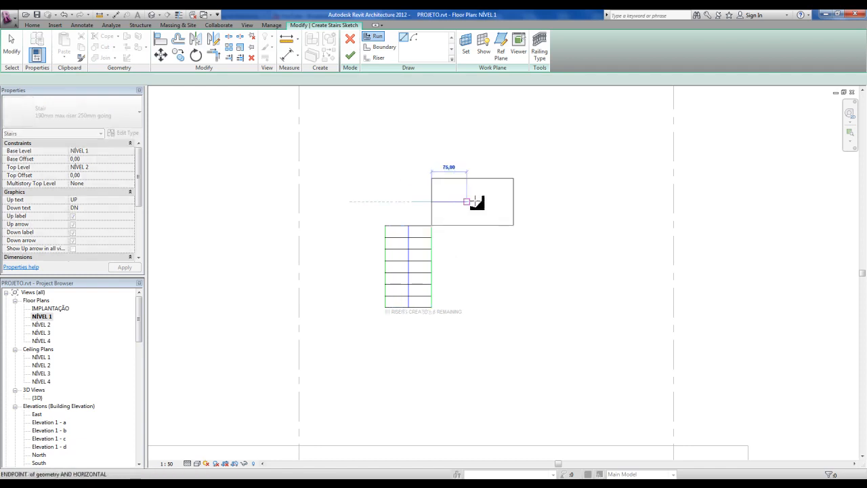
{"action": "left_click", "coordinate": [515, 201]}
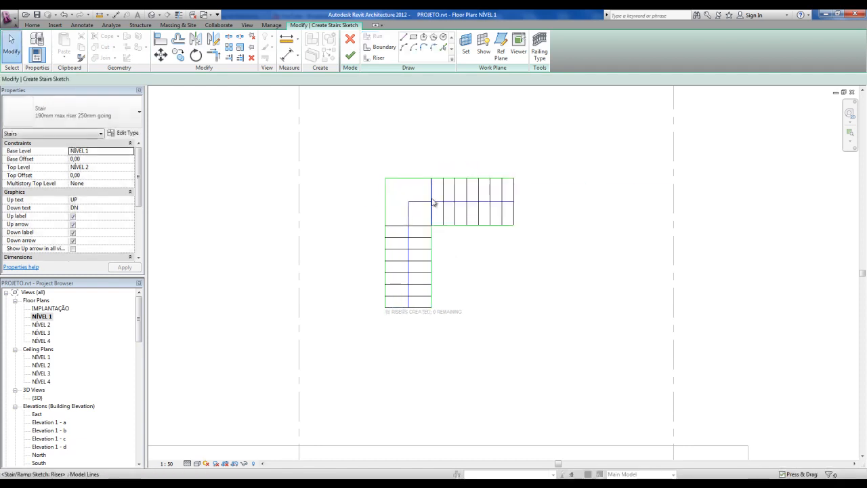
{"action": "key", "text": "ctrl"}
{"action": "key", "text": "ctrl"}
{"action": "scroll", "coordinate": [472, 310], "scroll_direction": "down", "scroll_amount": 1}
{"action": "scroll", "coordinate": [469, 302], "scroll_direction": "up", "scroll_amount": 1}
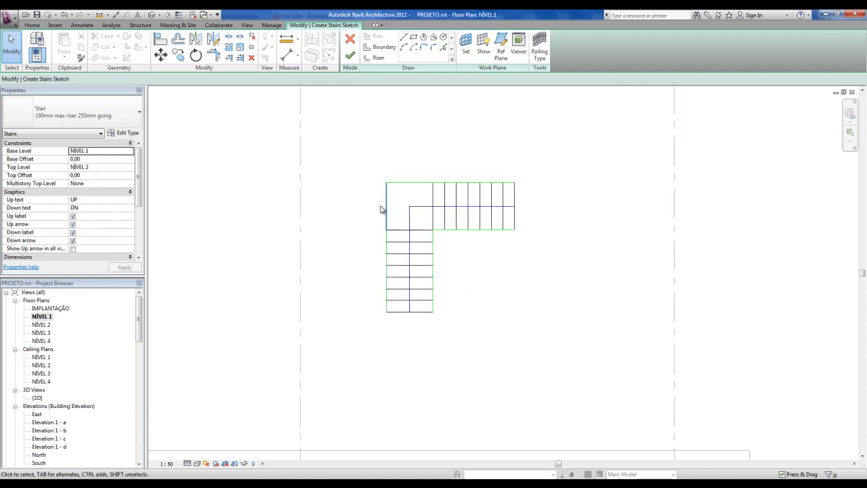
{"action": "left_click", "coordinate": [350, 56]}
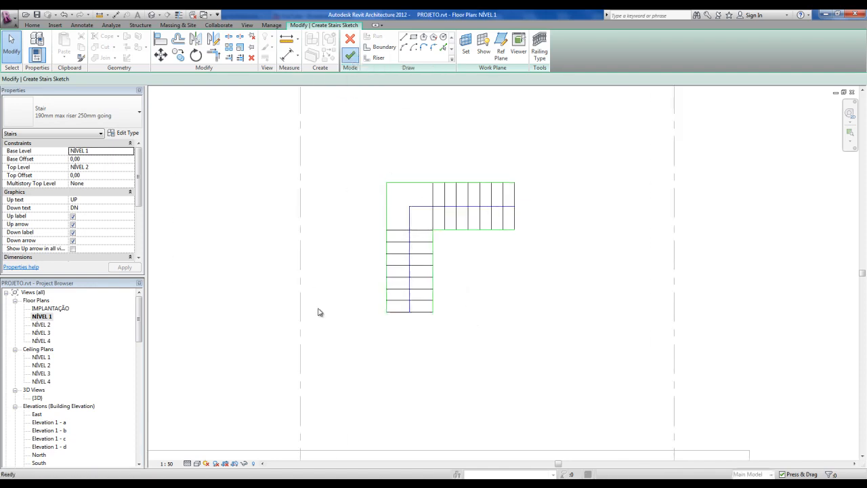
Start another stair east of grid C and sketch its first flight as a 175 run going north
{"action": "scroll", "coordinate": [391, 333], "scroll_direction": "down", "scroll_amount": 1}
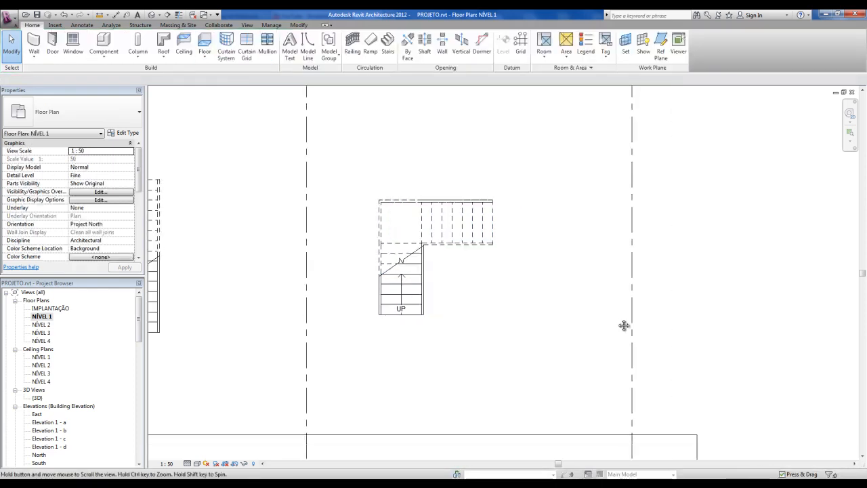
{"action": "middle_click_drag", "start_coordinate": [511, 302], "coordinate": [400, 307]}
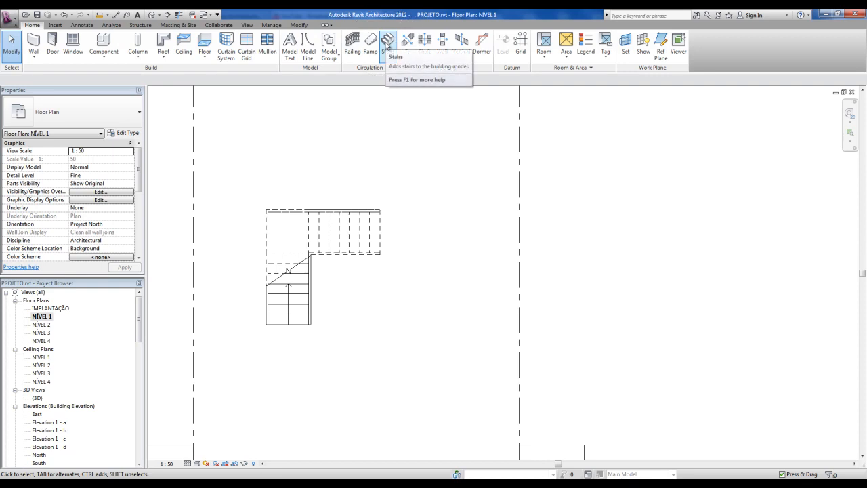
{"action": "left_click", "coordinate": [387, 45]}
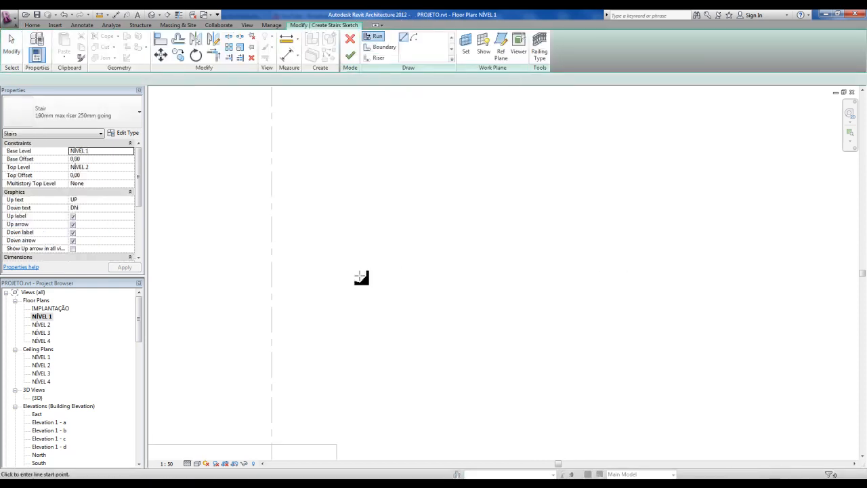
{"action": "left_click", "coordinate": [369, 314]}
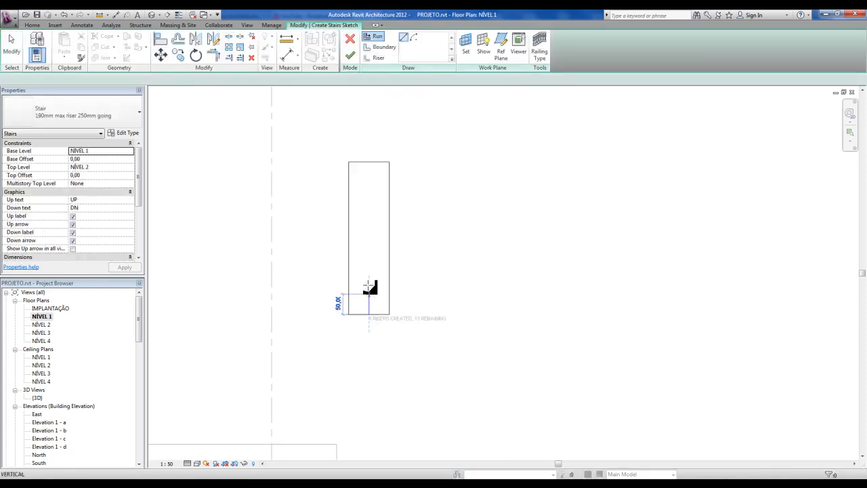
{"action": "left_click", "coordinate": [369, 242]}
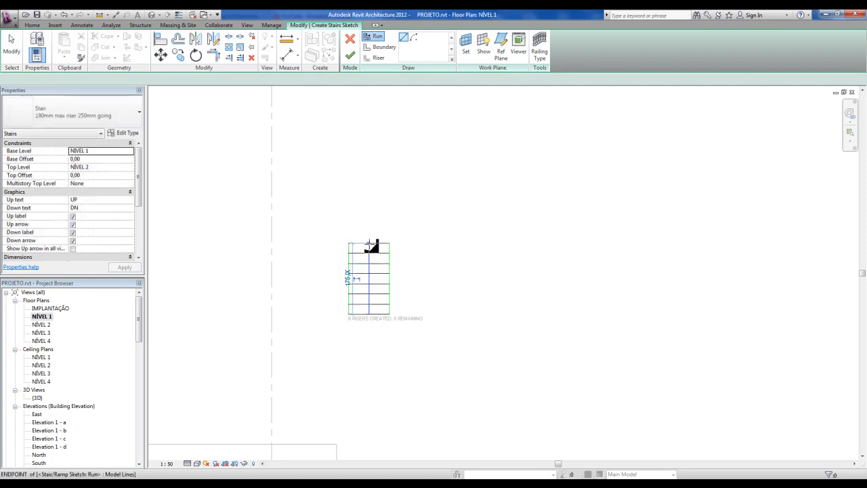
Add a parallel return flight heading south, aligned with the first flight's last riser, to form a U-shaped stair with a landing
{"action": "key", "text": "ctrl"}
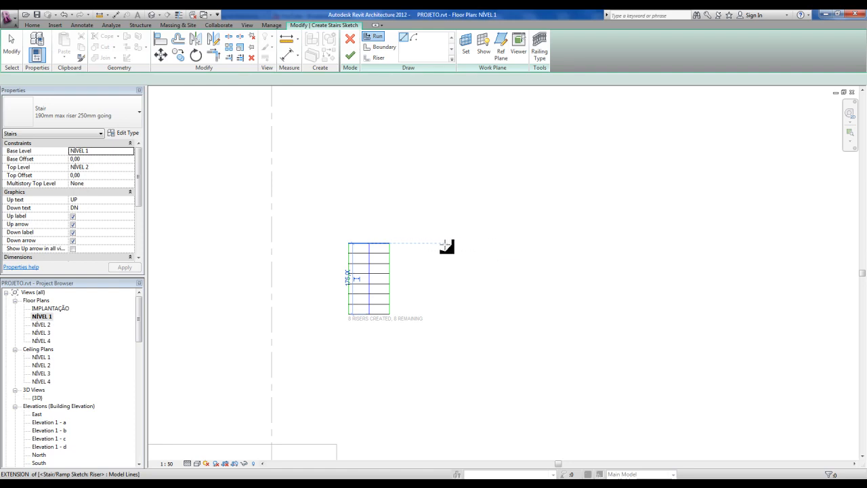
{"action": "key", "text": "ctrl"}
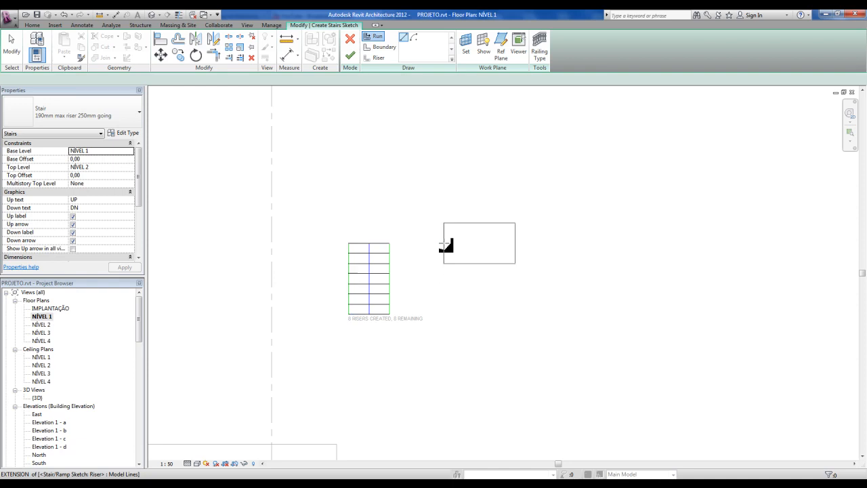
{"action": "left_click", "coordinate": [444, 243]}
{"action": "left_click", "coordinate": [444, 314]}
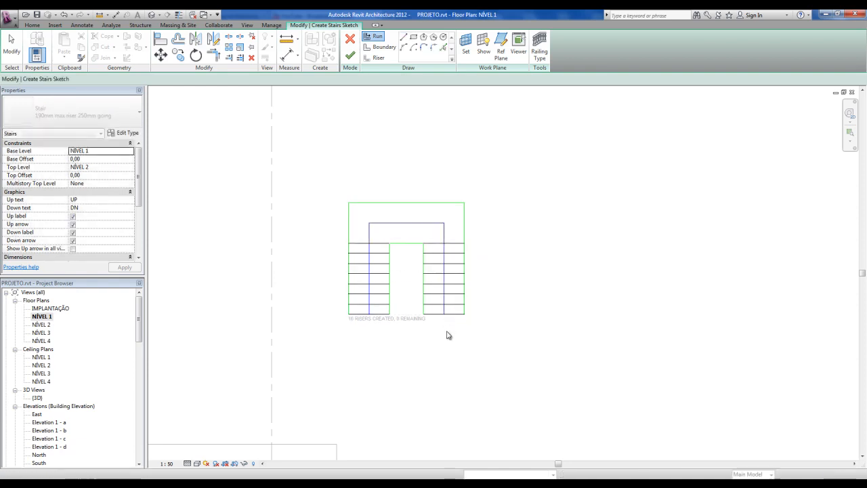
{"action": "scroll", "coordinate": [405, 248], "scroll_direction": "up", "scroll_amount": 2}
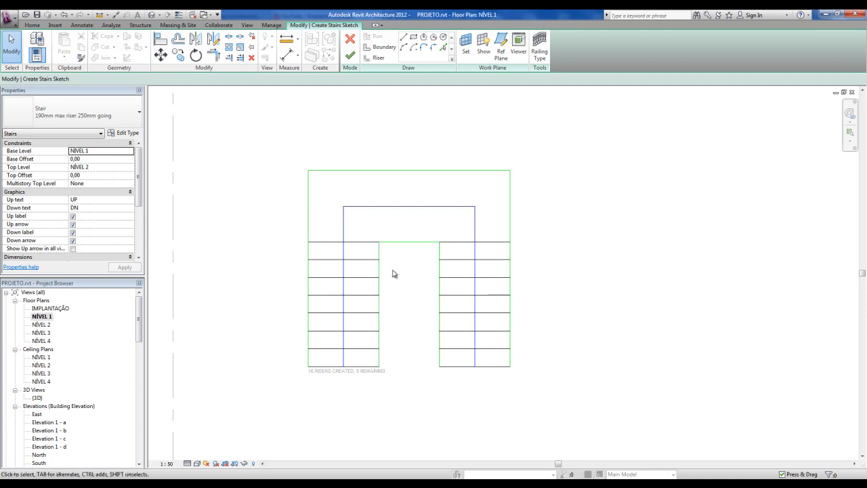
Move the return flight and its boundaries west toward the first flight, leaving only a narrow gap between them
{"action": "key", "text": "ctrl"}
{"action": "key", "text": "ctrl"}
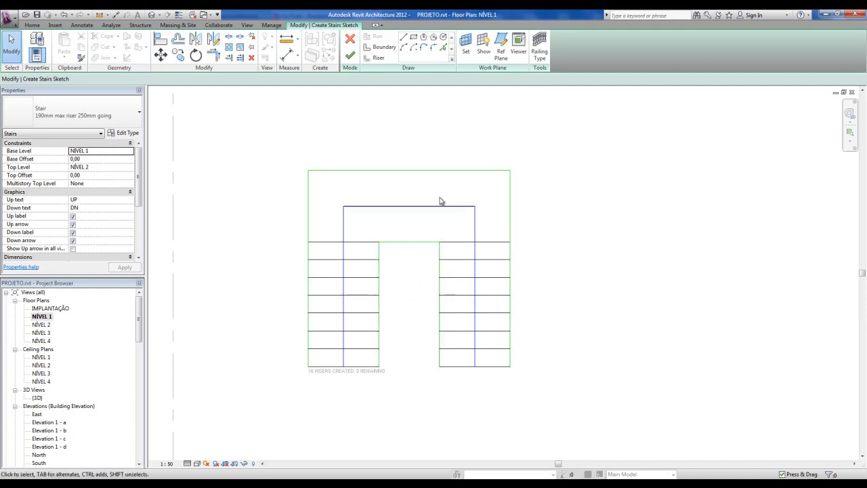
{"action": "mouse_move", "coordinate": [415, 147]}
{"action": "left_mouse_down"}
{"action": "mouse_move", "coordinate": [519, 303]}
{"action": "mouse_move", "coordinate": [558, 386]}
{"action": "left_mouse_up"}
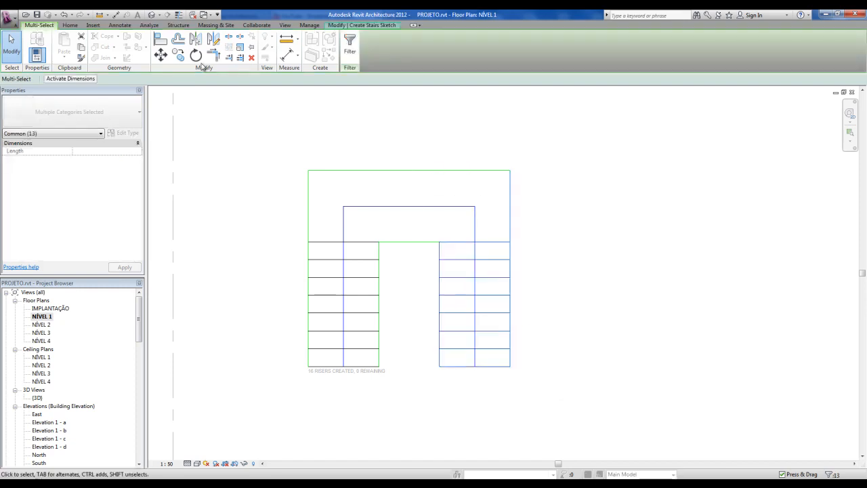
{"action": "left_click", "coordinate": [163, 58]}
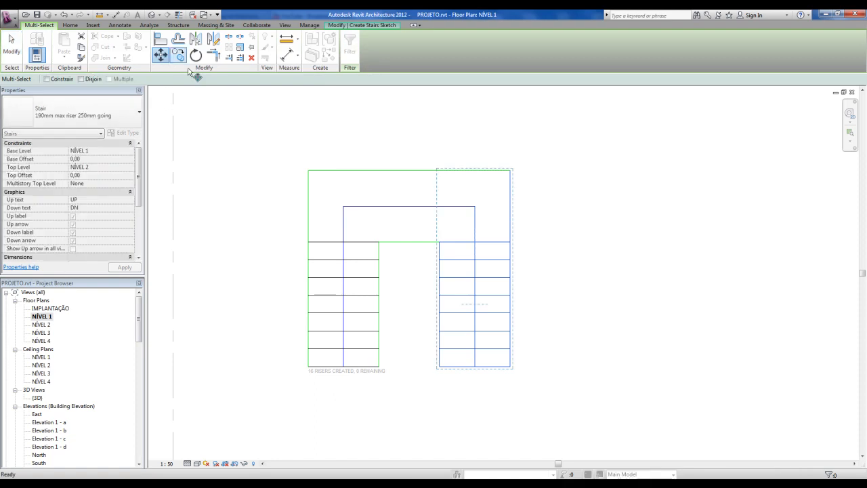
{"action": "left_click", "coordinate": [440, 242]}
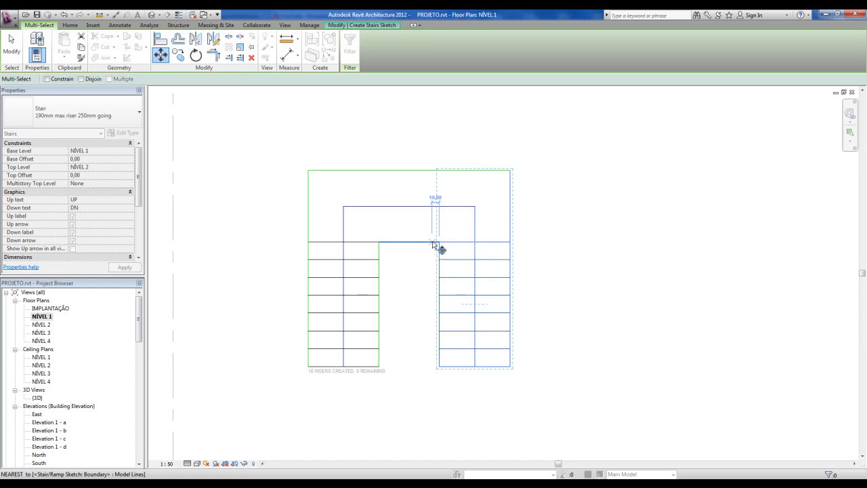
{"action": "left_click", "coordinate": [391, 244]}
{"action": "scroll", "coordinate": [379, 250], "scroll_direction": "up", "scroll_amount": 3}
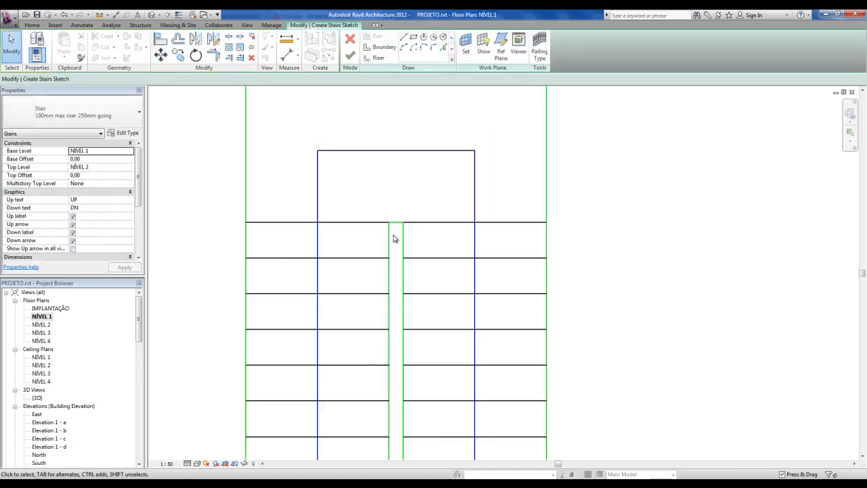
Inspect the narrow gap between the two parallel flights and finish the U-shaped stair sketch
{"action": "left_click", "coordinate": [391, 242]}
{"action": "key", "text": "ctrl"}
{"action": "key", "text": "ctrl"}
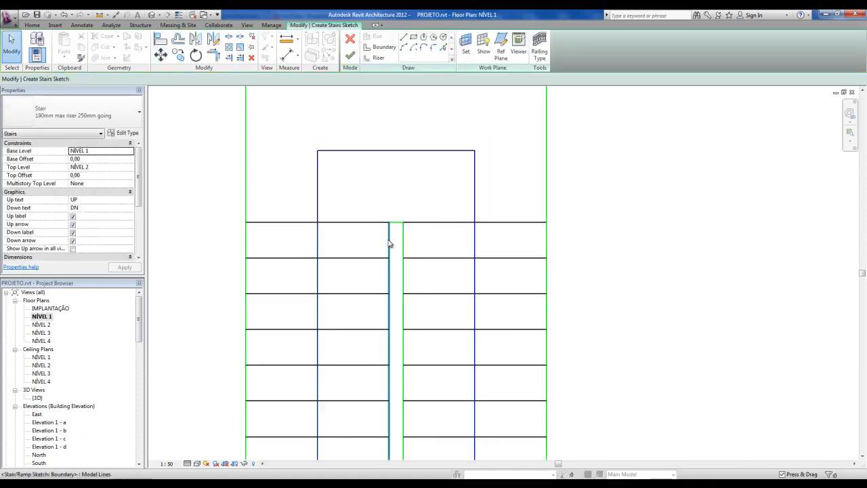
{"action": "scroll", "coordinate": [392, 237], "scroll_direction": "up", "scroll_amount": 3}
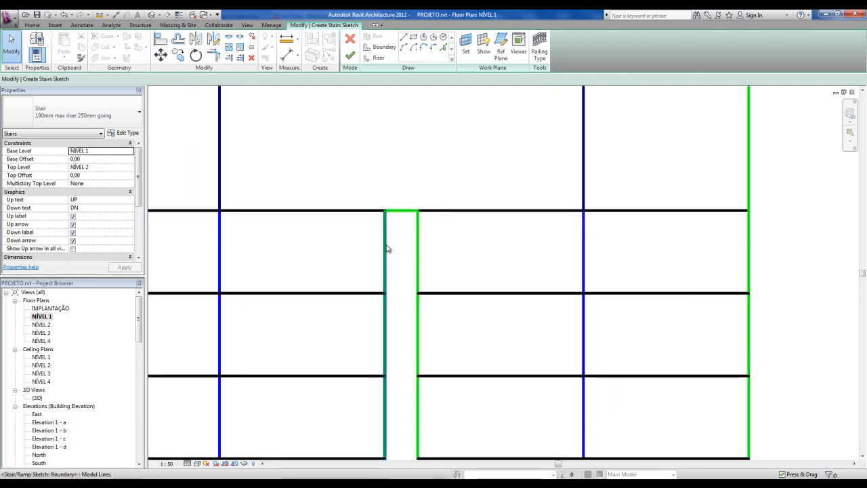
{"action": "scroll", "coordinate": [402, 246], "scroll_direction": "down", "scroll_amount": 2}
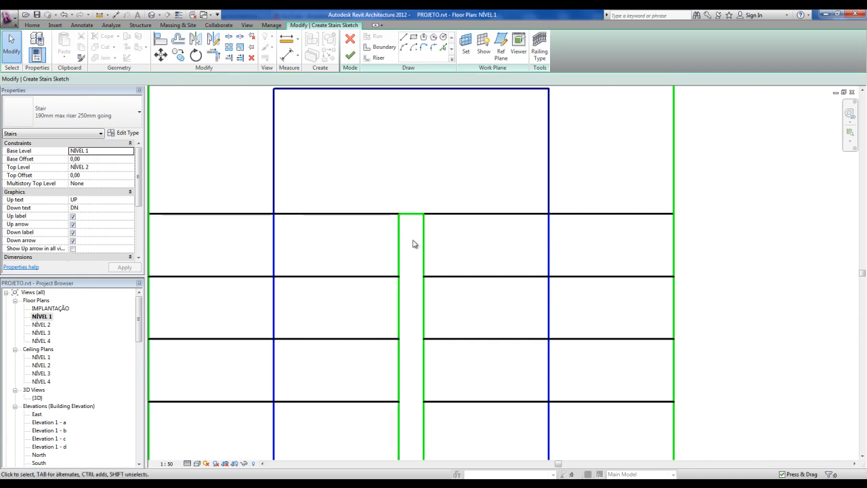
{"action": "scroll", "coordinate": [412, 242], "scroll_direction": "up", "scroll_amount": 1}
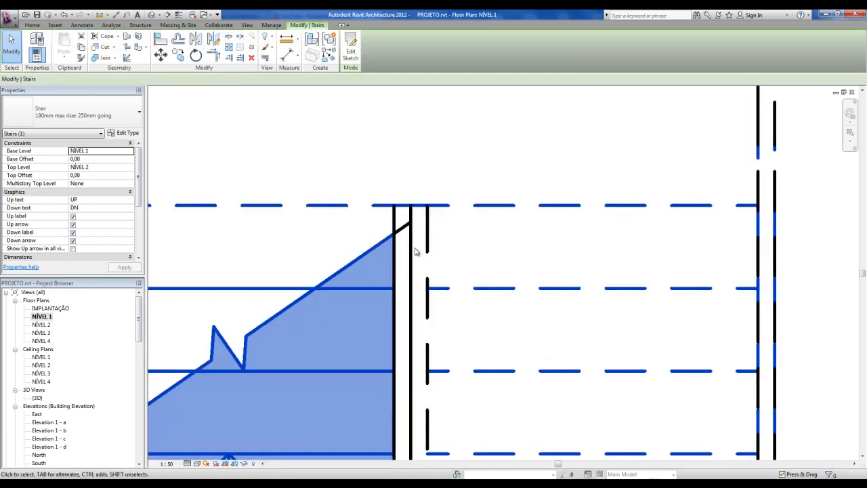
{"action": "double_click", "coordinate": [411, 238]}
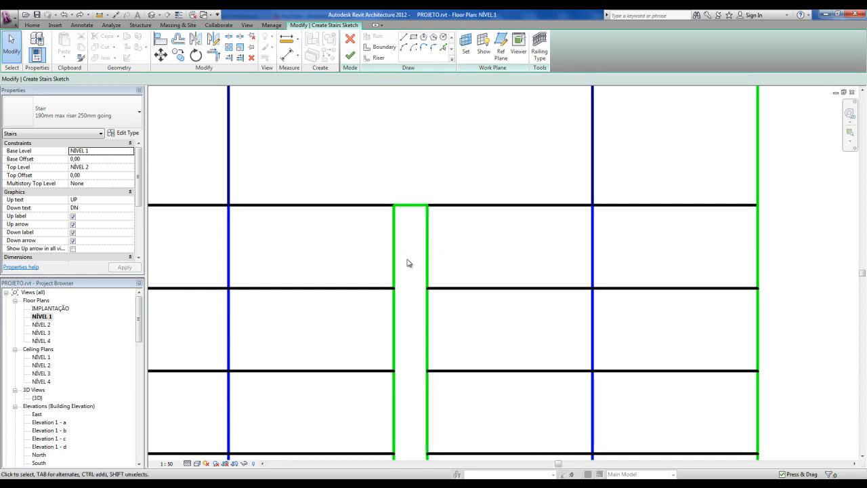
{"action": "scroll", "coordinate": [410, 266], "scroll_direction": "down", "scroll_amount": 5}
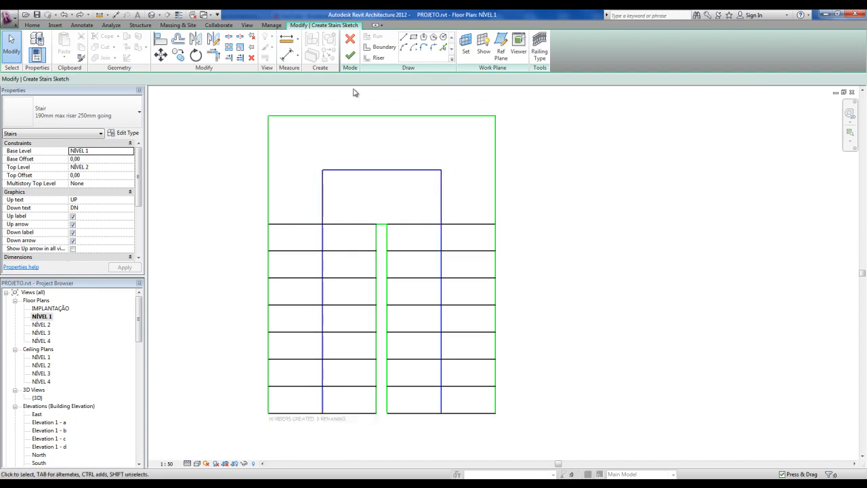
{"action": "left_click", "coordinate": [350, 56]}
{"action": "left_click", "coordinate": [619, 261]}
{"action": "scroll", "coordinate": [619, 261], "scroll_direction": "down", "scroll_amount": 6}
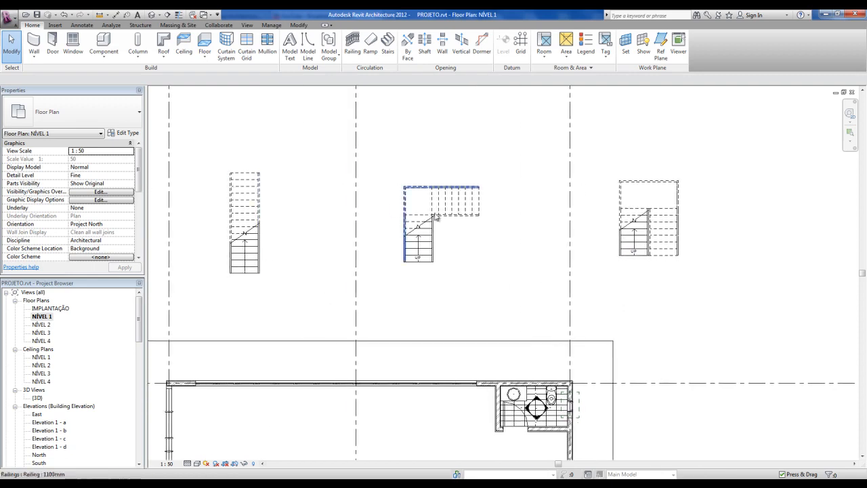
Create a spiral stair east of the U-shaped stair using a center-ends arc run with a radius of about 82 and all 16 risers
{"action": "middle_click_drag", "start_coordinate": [558, 242], "coordinate": [510, 267]}
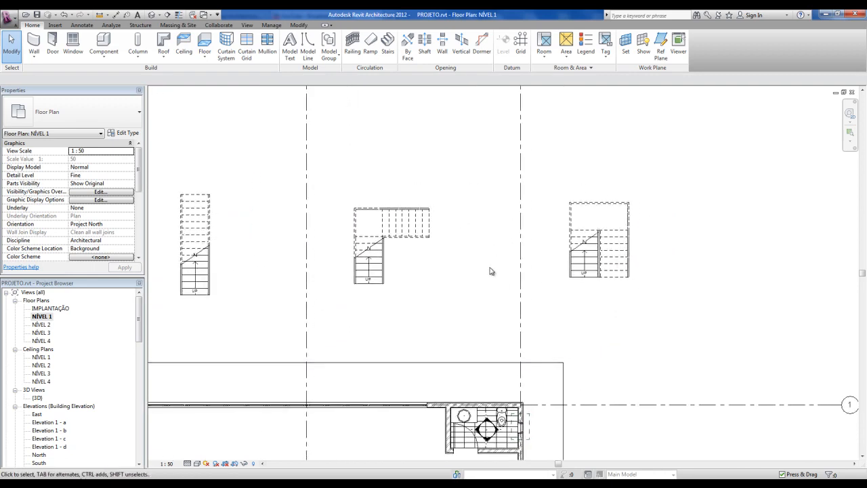
{"action": "scroll", "coordinate": [482, 276], "scroll_direction": "down", "scroll_amount": 1}
{"action": "middle_click_drag", "start_coordinate": [524, 299], "coordinate": [449, 284]}
{"action": "scroll", "coordinate": [508, 248], "scroll_direction": "up", "scroll_amount": 1}
{"action": "middle_click_drag", "start_coordinate": [508, 248], "coordinate": [452, 269]}
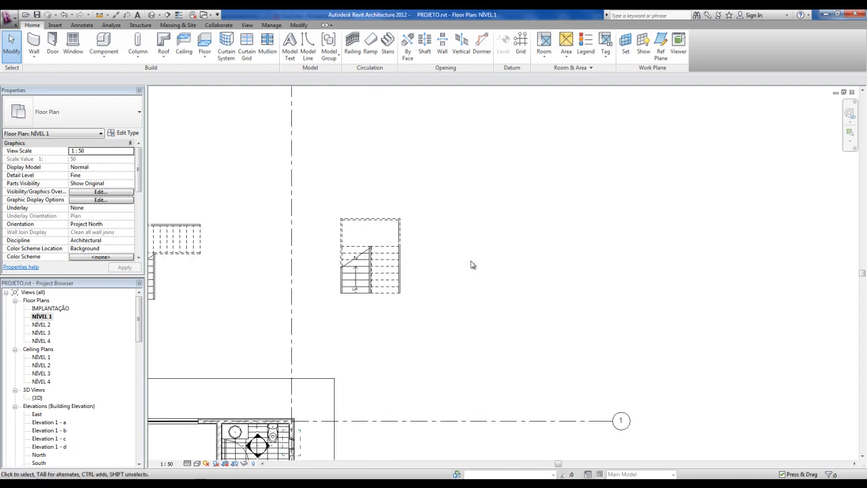
{"action": "left_click", "coordinate": [391, 55]}
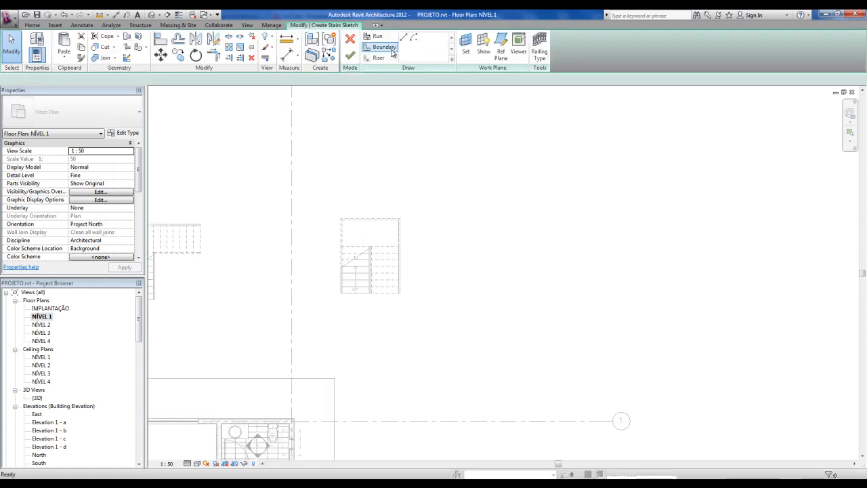
{"action": "left_click", "coordinate": [377, 39]}
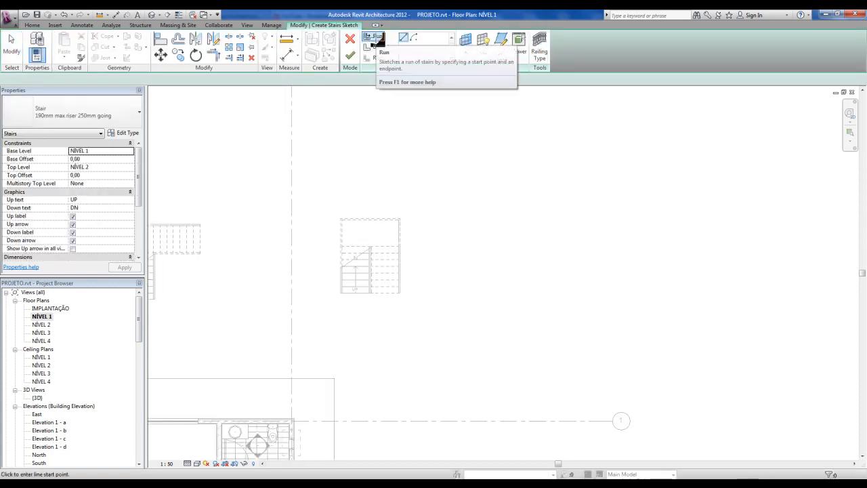
{"action": "left_click", "coordinate": [415, 40]}
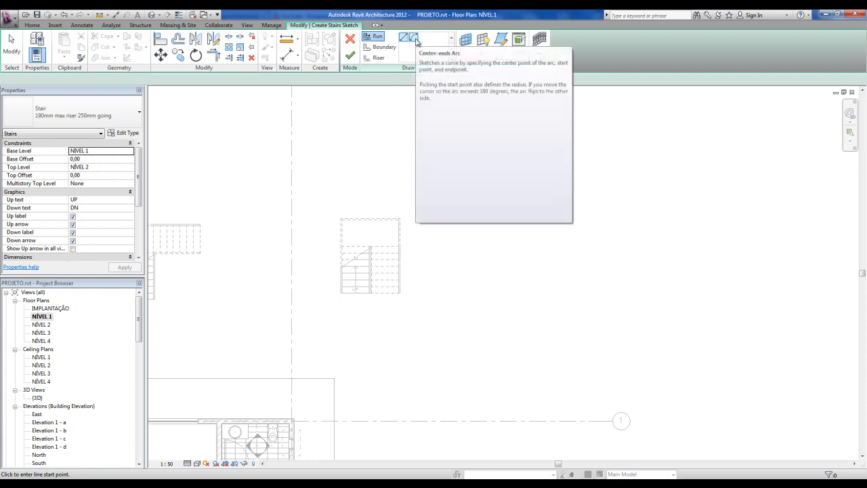
{"action": "scroll", "coordinate": [480, 260], "scroll_direction": "up", "scroll_amount": 3}
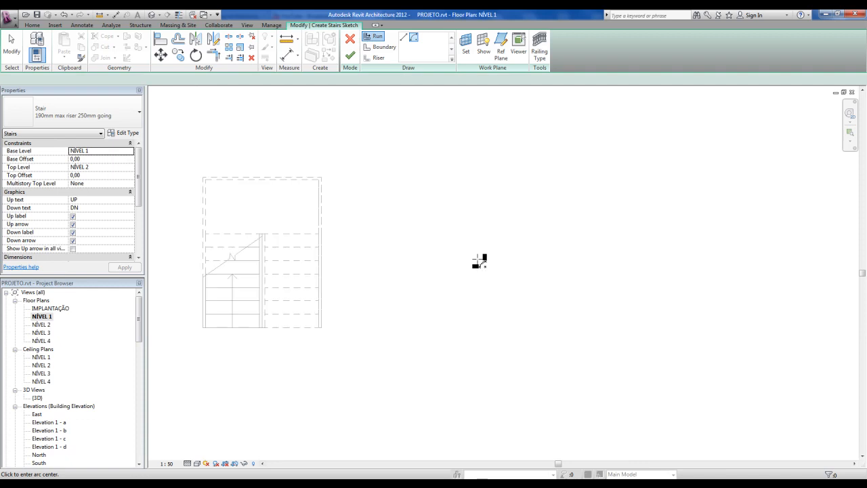
{"action": "left_click", "coordinate": [525, 267]}
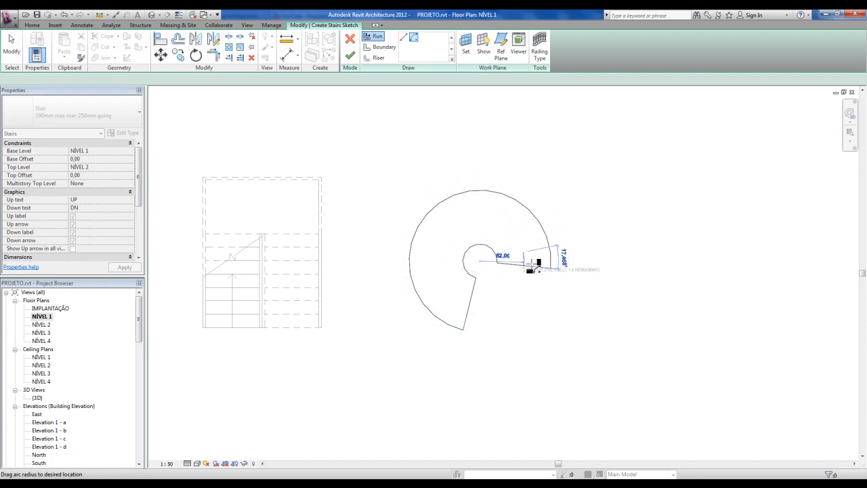
{"action": "left_click", "coordinate": [473, 311]}
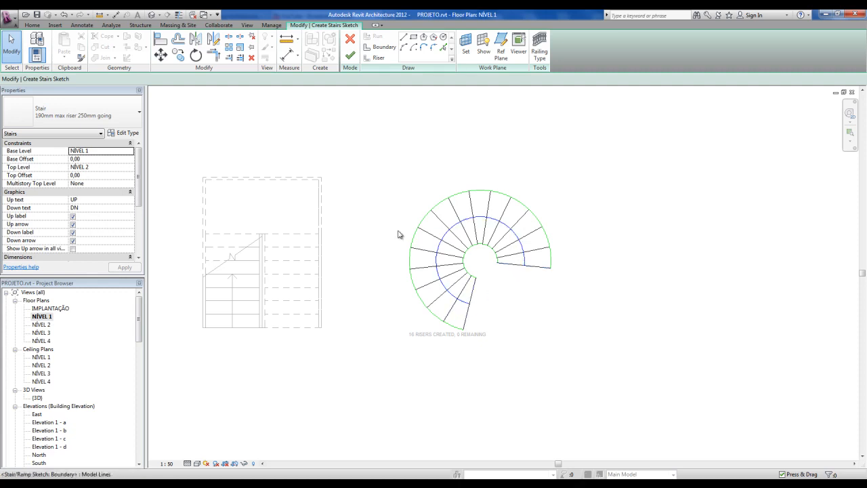
{"action": "left_click", "coordinate": [349, 57]}
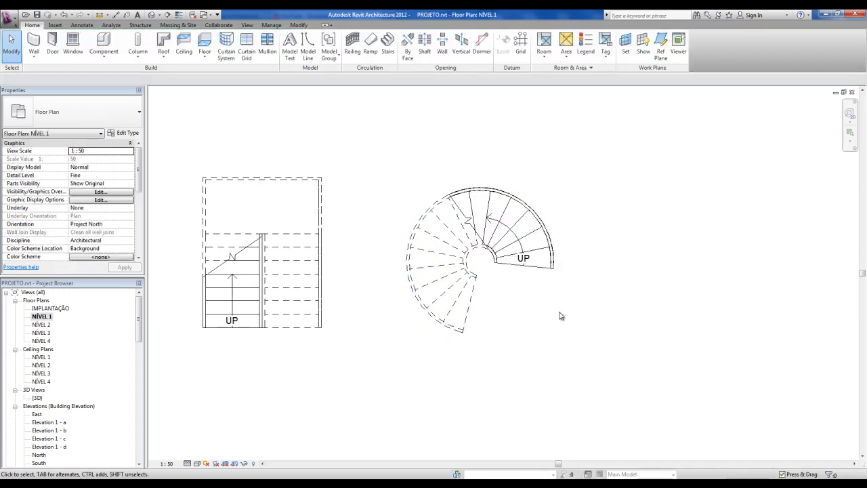
Examine the stairs and their railings in the 3D view from several angles
{"action": "left_click", "coordinate": [153, 16]}
{"action": "middle_click_drag", "start_coordinate": [507, 305], "coordinate": [608, 277]}
{"action": "scroll", "coordinate": [455, 298], "scroll_direction": "down", "scroll_amount": 1}
{"action": "scroll", "coordinate": [331, 310], "scroll_direction": "up", "scroll_amount": 4}
{"action": "scroll", "coordinate": [439, 190], "scroll_direction": "down", "scroll_amount": 2}
{"action": "middle_click_drag", "start_coordinate": [439, 190], "coordinate": [513, 277], "text": "shift"}
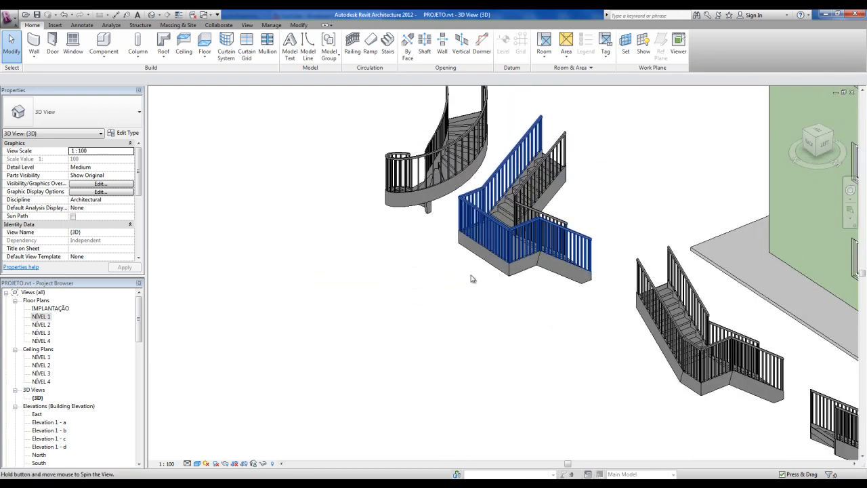
Return to the NÍVEL 1 floor plan and flip the spiral stair's up direction so it starts at its opposite end
{"action": "double_click", "coordinate": [41, 317]}
{"action": "middle_click_drag", "start_coordinate": [515, 227], "coordinate": [558, 217]}
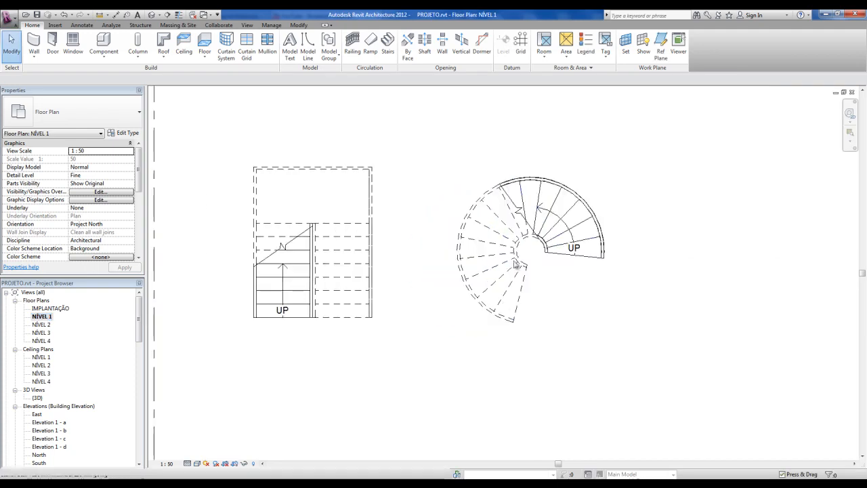
{"action": "scroll", "coordinate": [554, 268], "scroll_direction": "up", "scroll_amount": 1}
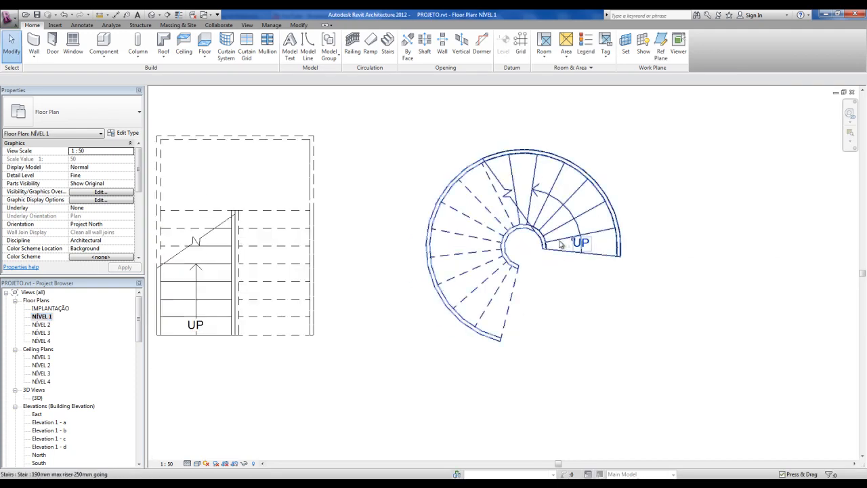
{"action": "left_click", "coordinate": [560, 244]}
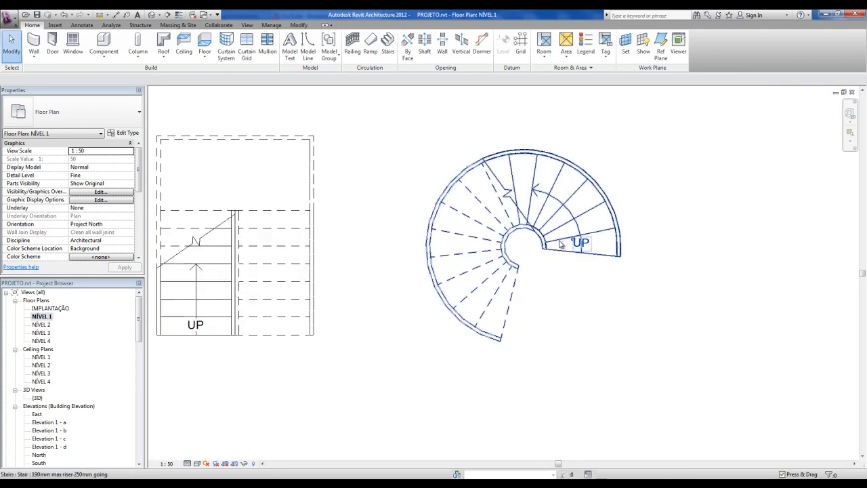
{"action": "left_click", "coordinate": [512, 306]}
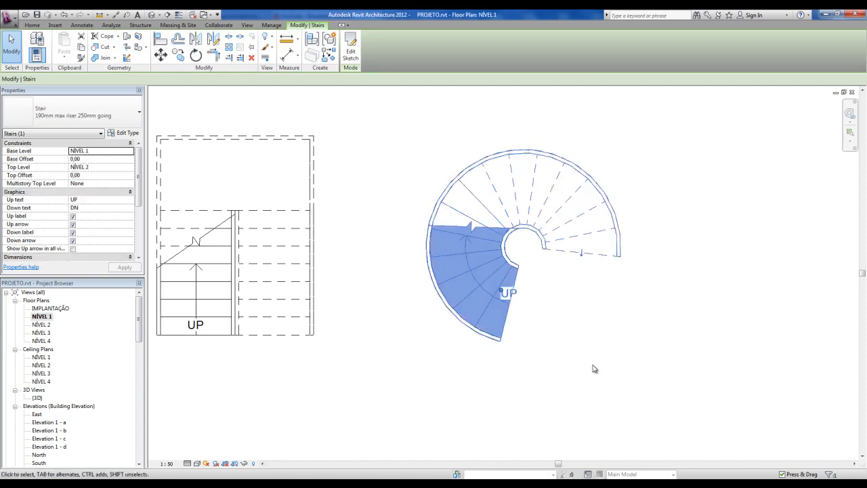
{"action": "left_click", "coordinate": [595, 368]}
Flip the U-shaped stair's up direction so that it starts from the eastern flight
{"action": "middle_click_drag", "start_coordinate": [339, 290], "coordinate": [456, 298]}
{"action": "left_click", "coordinate": [410, 288]}
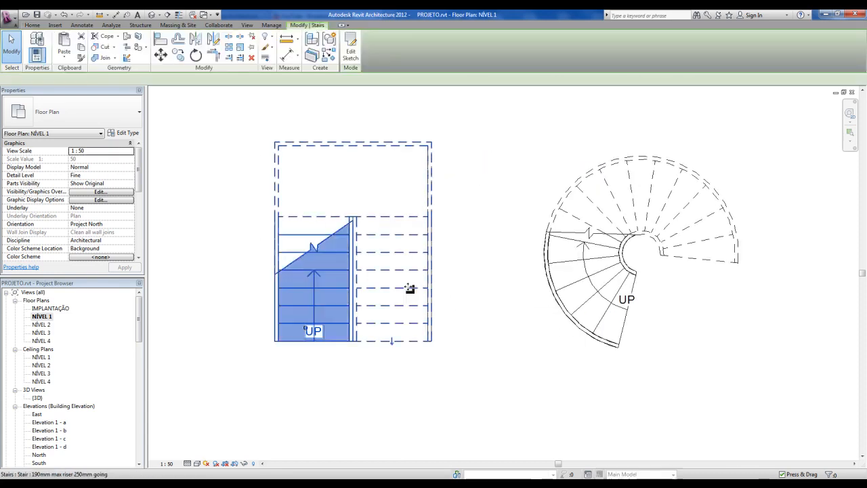
{"action": "left_click", "coordinate": [391, 350]}
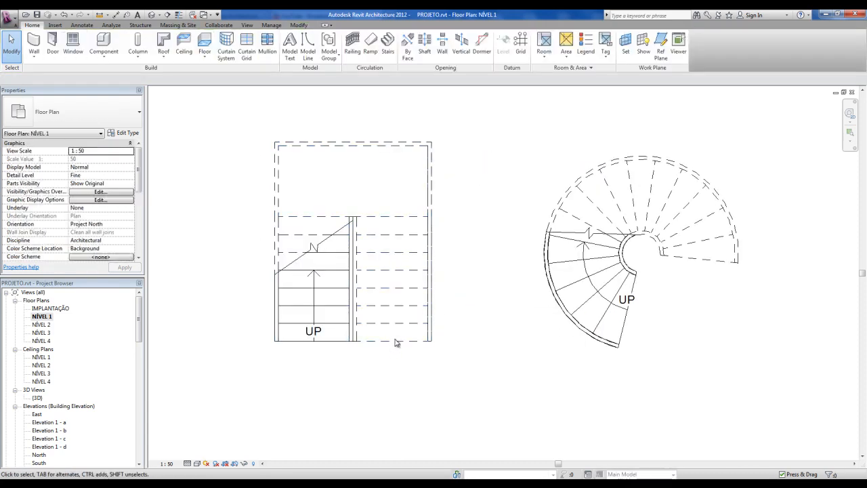
{"action": "left_click", "coordinate": [395, 343]}
{"action": "left_click", "coordinate": [394, 344]}
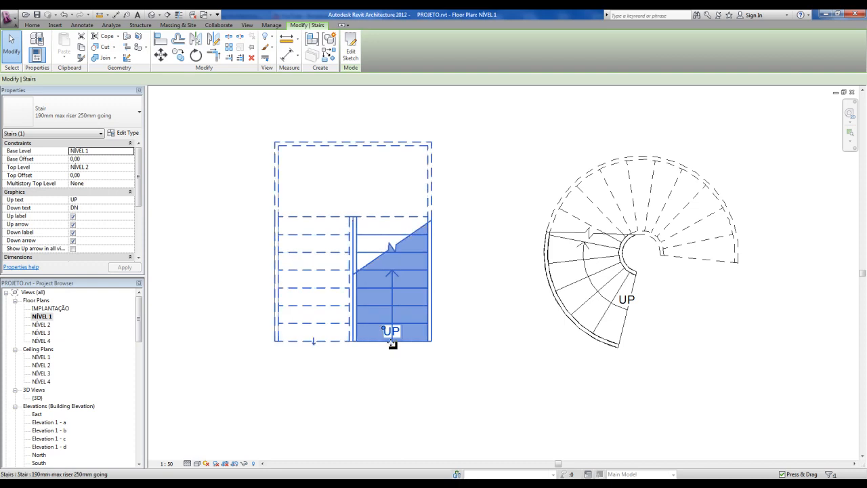
{"action": "left_click", "coordinate": [369, 371]}
Flip the L-shaped stair's up direction so that it starts at the east end of its horizontal flight
{"action": "scroll", "coordinate": [367, 372], "scroll_direction": "down", "scroll_amount": 3}
{"action": "middle_click_drag", "start_coordinate": [367, 372], "coordinate": [725, 379]}
{"action": "scroll", "coordinate": [412, 316], "scroll_direction": "up", "scroll_amount": 2}
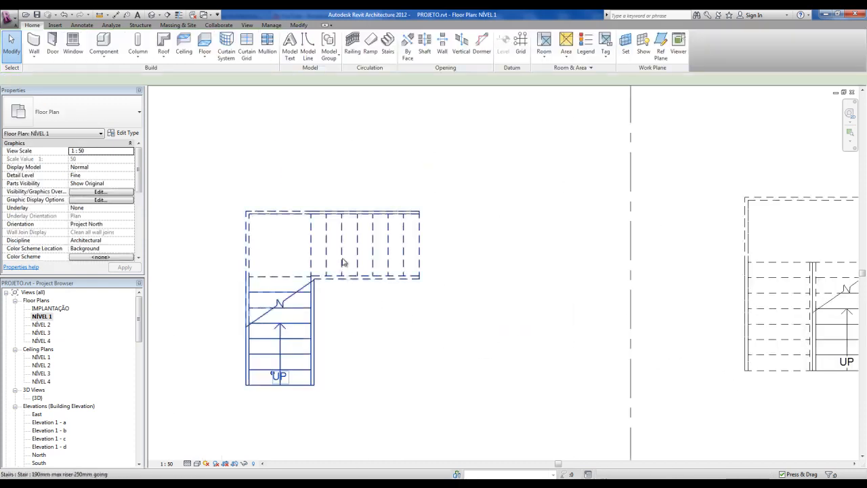
{"action": "left_click", "coordinate": [343, 263]}
{"action": "left_click", "coordinate": [420, 247]}
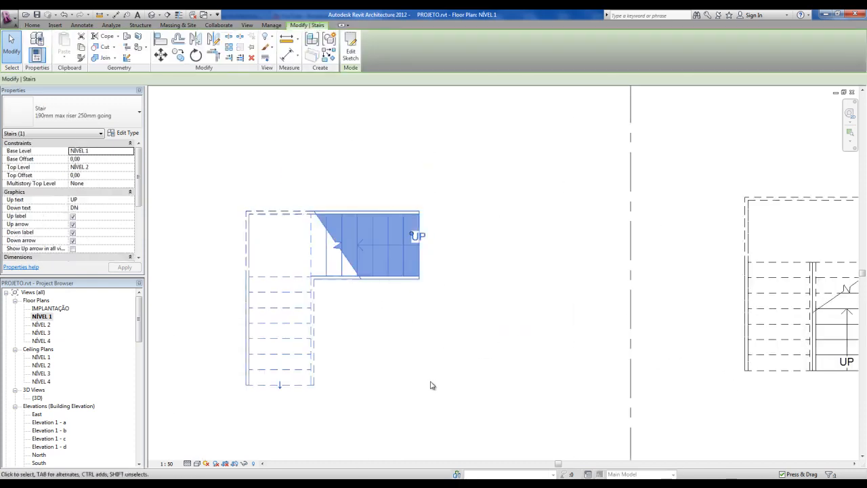
{"action": "left_click", "coordinate": [431, 385]}
Examine the flipped stairs beside the building in the 3D view
{"action": "scroll", "coordinate": [434, 381], "scroll_direction": "down", "scroll_amount": 2}
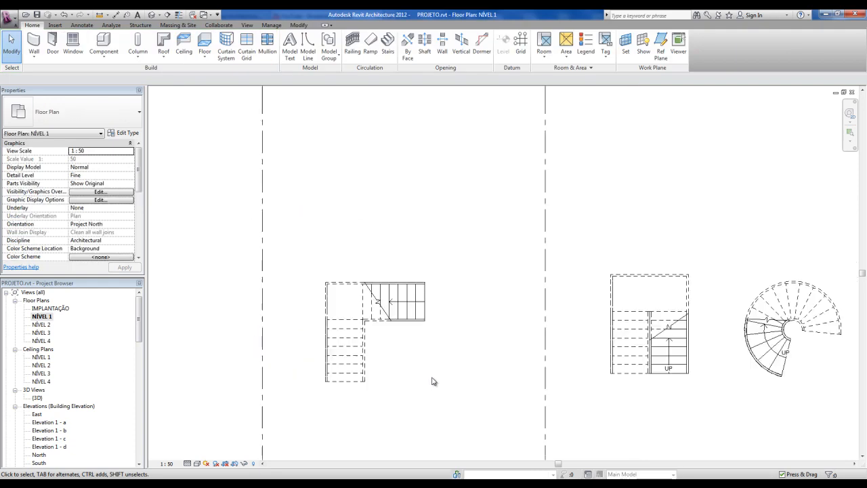
{"action": "left_click", "coordinate": [152, 15]}
{"action": "middle_click_drag", "start_coordinate": [309, 294], "coordinate": [439, 332], "text": "shift"}
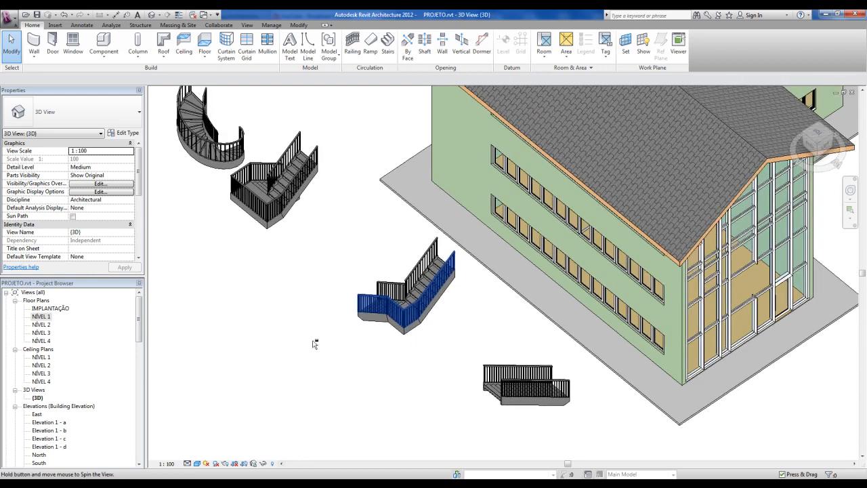
Delete the spiral, U-shaped, L-shaped and straight stairs with their railings from the NÍVEL 1 floor plan
{"action": "double_click", "coordinate": [41, 316]}
{"action": "scroll", "coordinate": [532, 333], "scroll_direction": "down", "scroll_amount": 5}
{"action": "scroll", "coordinate": [535, 257], "scroll_direction": "up", "scroll_amount": 3}
{"action": "left_click_drag", "start_coordinate": [562, 194], "coordinate": [725, 330]}
{"action": "key", "text": "Delete"}
{"action": "left_click_drag", "start_coordinate": [374, 204], "coordinate": [475, 316]}
{"action": "key", "text": "Delete"}
{"action": "left_click_drag", "start_coordinate": [209, 194], "coordinate": [288, 332]}
{"action": "key", "text": "Delete"}
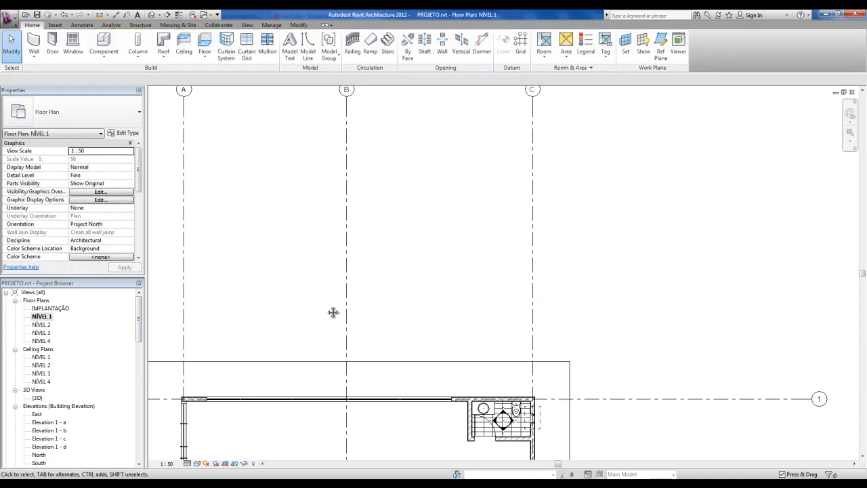
{"action": "middle_click_drag", "start_coordinate": [322, 310], "coordinate": [340, 308]}
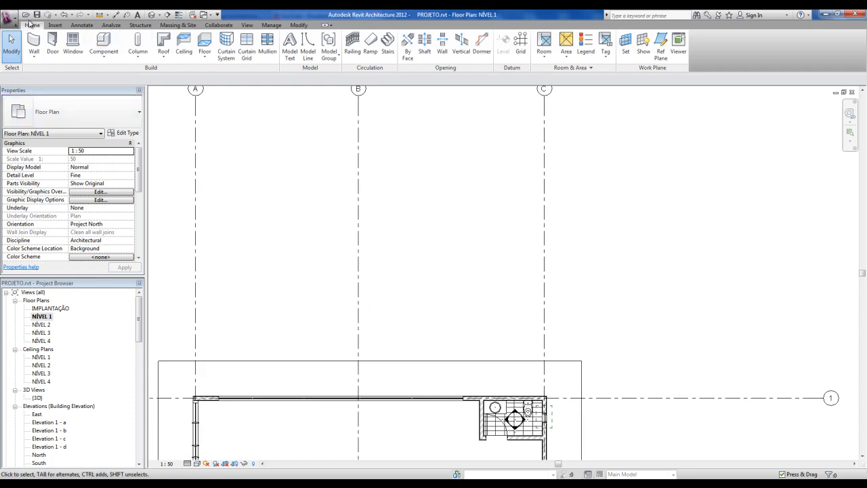
Start a stair sketch and draw a first horizontal riser 150 long between grid lines B and C, north of the building
{"action": "left_click", "coordinate": [387, 43]}
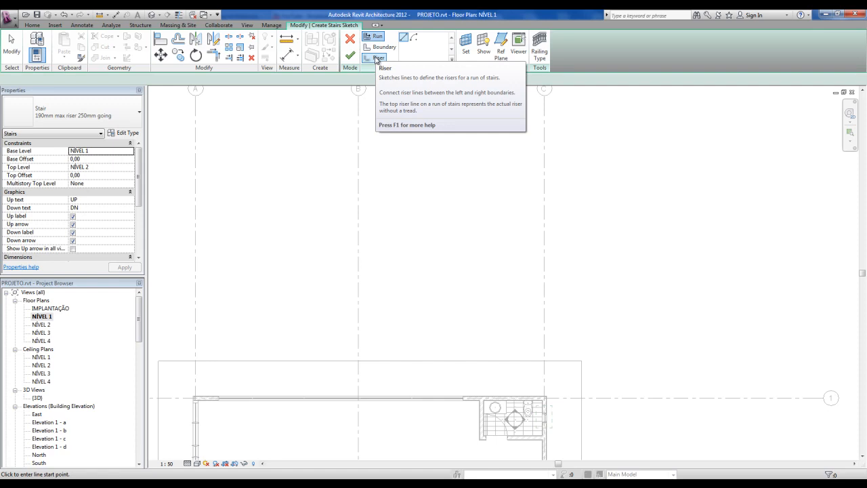
{"action": "left_click", "coordinate": [377, 59]}
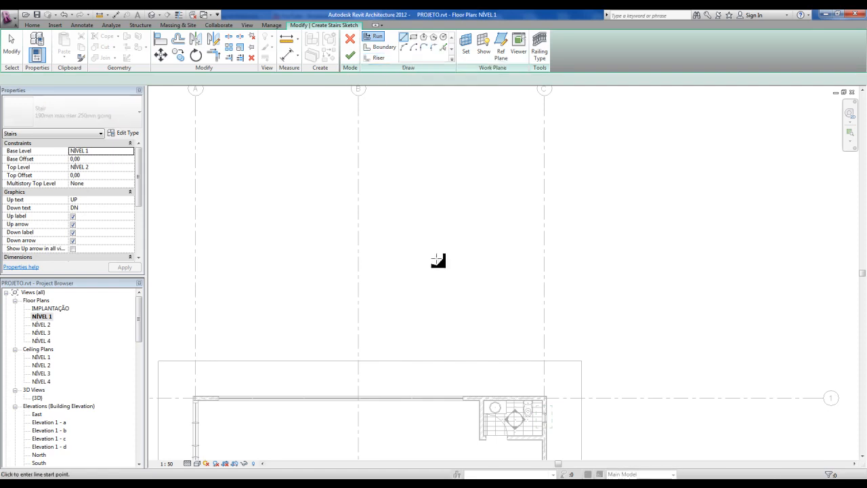
{"action": "scroll", "coordinate": [438, 260], "scroll_direction": "up", "scroll_amount": 2}
{"action": "left_click", "coordinate": [414, 284]}
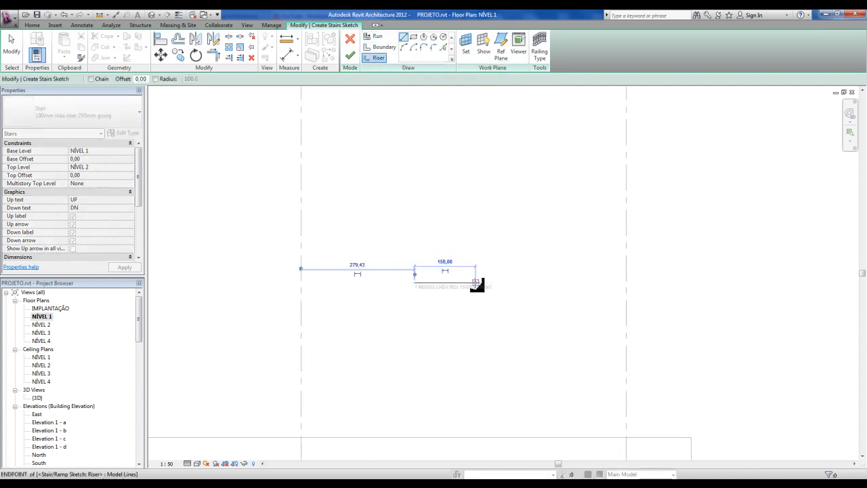
{"action": "left_click", "coordinate": [477, 283]}
Draw six more horizontal risers above the first, each wider than the one below, to form an upward-widening fan
{"action": "left_click", "coordinate": [406, 268]}
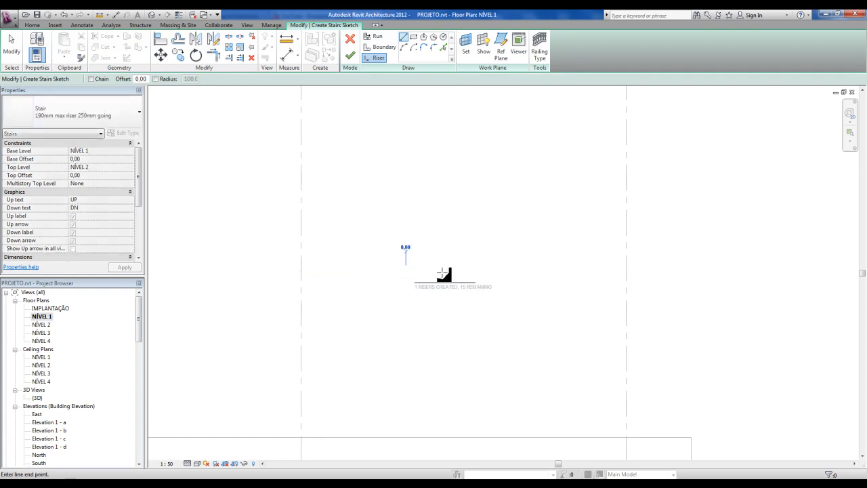
{"action": "left_click", "coordinate": [480, 270]}
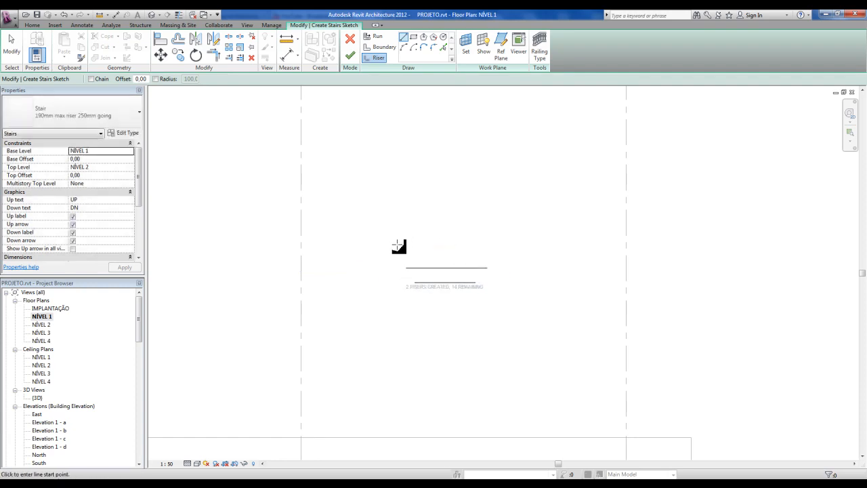
{"action": "left_click", "coordinate": [399, 253]}
{"action": "left_click", "coordinate": [502, 252]}
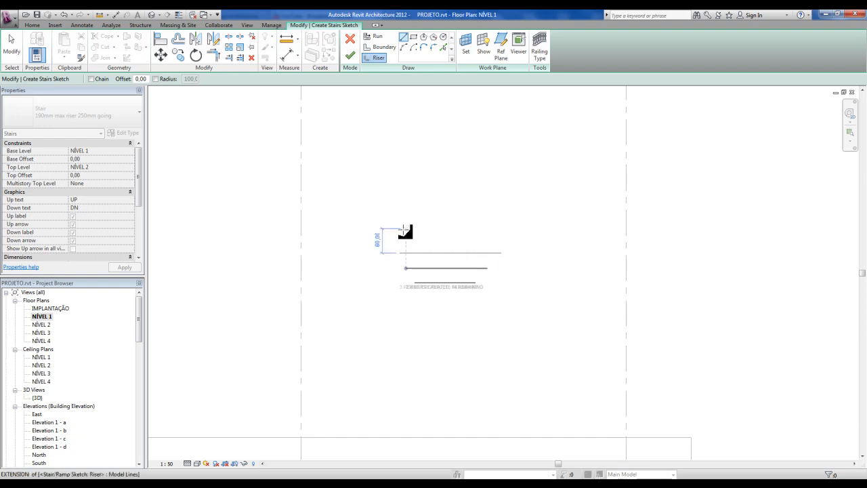
{"action": "left_click", "coordinate": [387, 234]}
{"action": "left_click", "coordinate": [480, 234]}
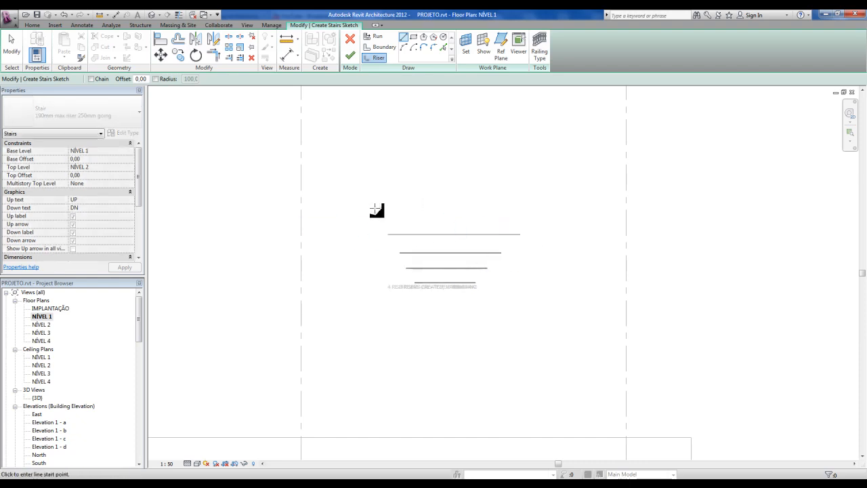
{"action": "left_click", "coordinate": [383, 217]}
{"action": "left_click", "coordinate": [525, 217]}
{"action": "left_click", "coordinate": [367, 197]}
{"action": "left_click", "coordinate": [560, 197]}
{"action": "left_click", "coordinate": [352, 180]}
{"action": "left_click", "coordinate": [575, 180]}
{"action": "key", "text": "Escape"}
{"action": "key", "text": "Escape"}
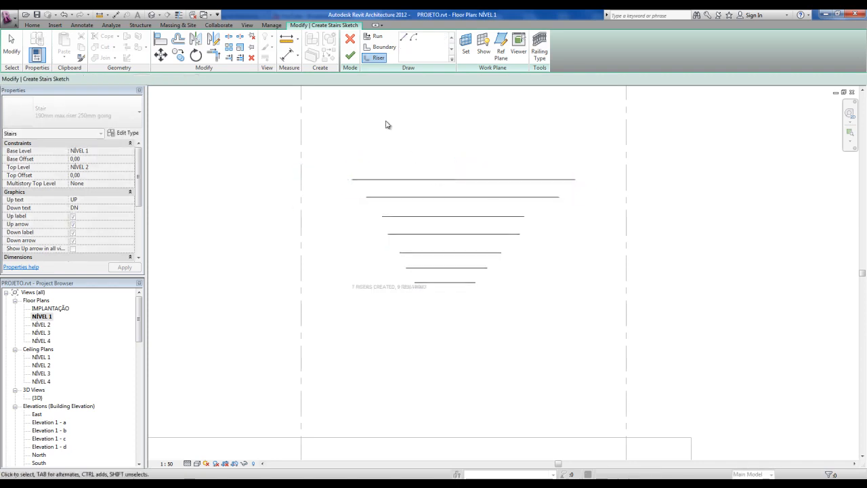
Draw straight boundary lines on both sides, joining the ends of the lowest riser to the ends of the uppermost riser
{"action": "left_click", "coordinate": [382, 49]}
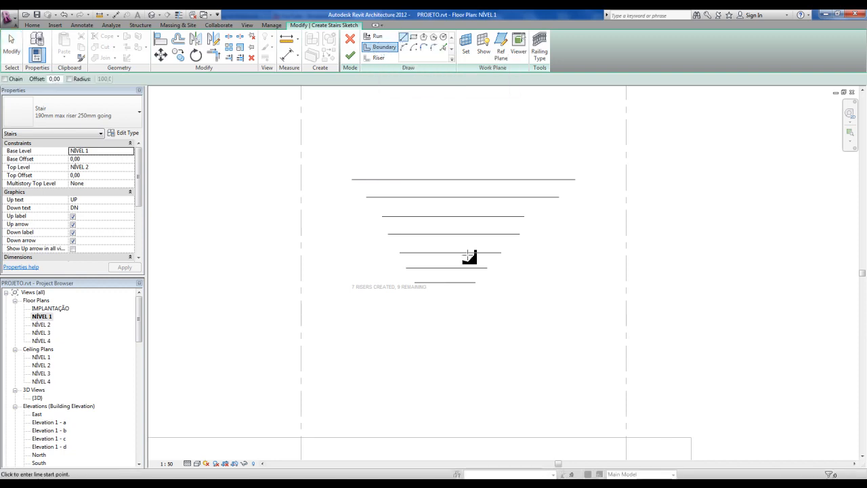
{"action": "left_click", "coordinate": [476, 283]}
{"action": "left_click", "coordinate": [578, 179]}
{"action": "left_click", "coordinate": [414, 284]}
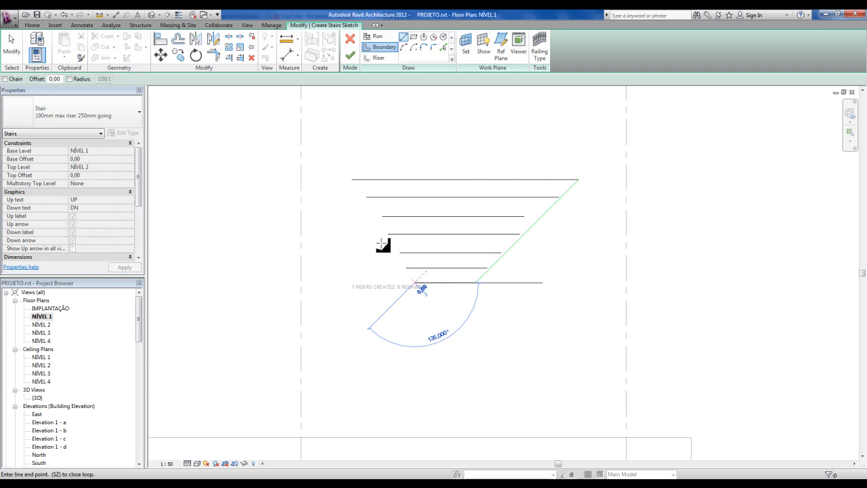
{"action": "left_click", "coordinate": [353, 180]}
{"action": "key", "text": "Escape"}
{"action": "key", "text": "Escape"}
Extend the intermediate risers to meet both slanted boundary lines and finish the stair sketch
{"action": "scroll", "coordinate": [515, 215], "scroll_direction": "up", "scroll_amount": 2}
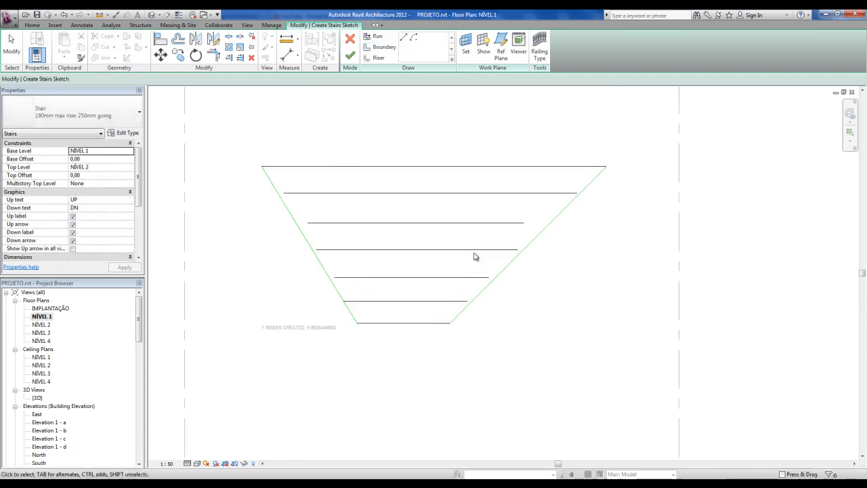
{"action": "left_click", "coordinate": [240, 60]}
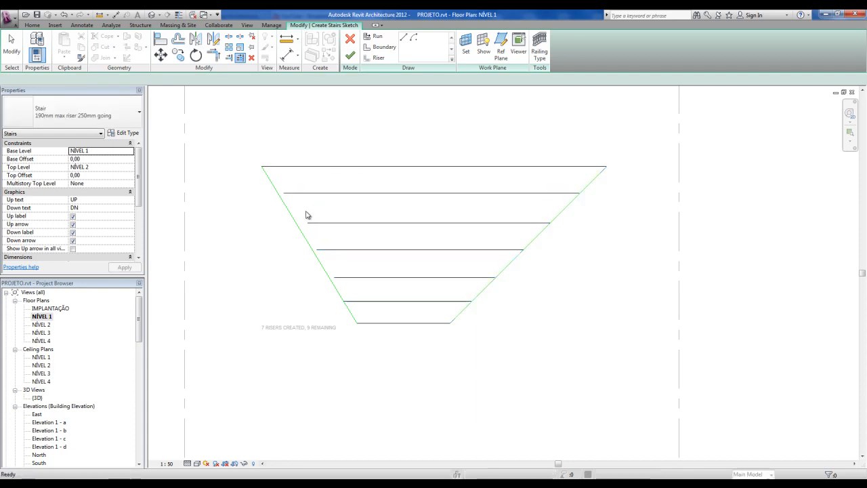
{"action": "key", "text": "Escape"}
{"action": "left_click", "coordinate": [241, 60]}
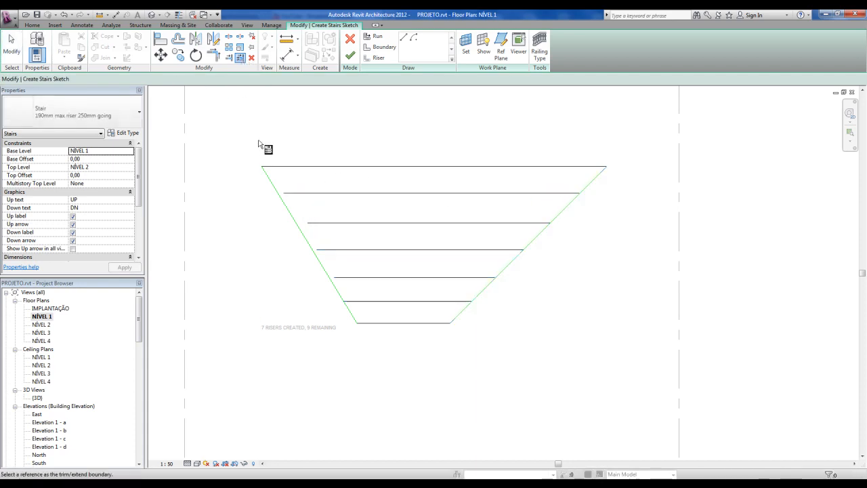
{"action": "left_click", "coordinate": [283, 193]}
{"action": "left_click", "coordinate": [324, 223]}
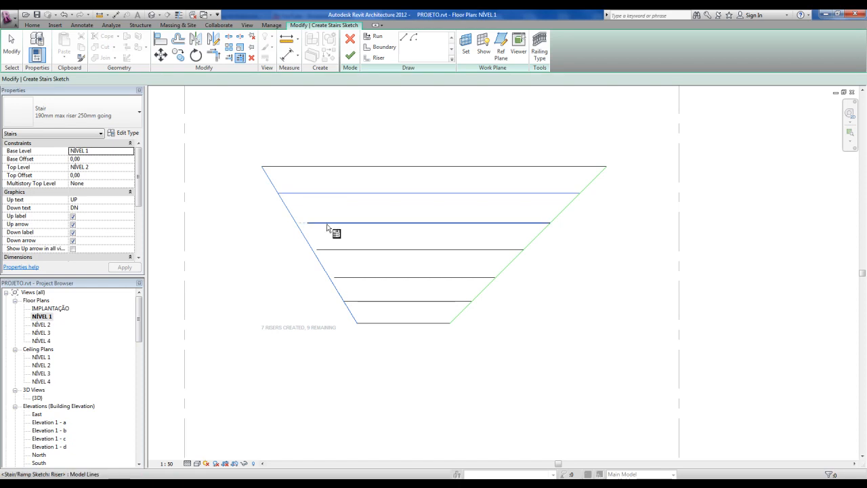
{"action": "left_click", "coordinate": [335, 277]}
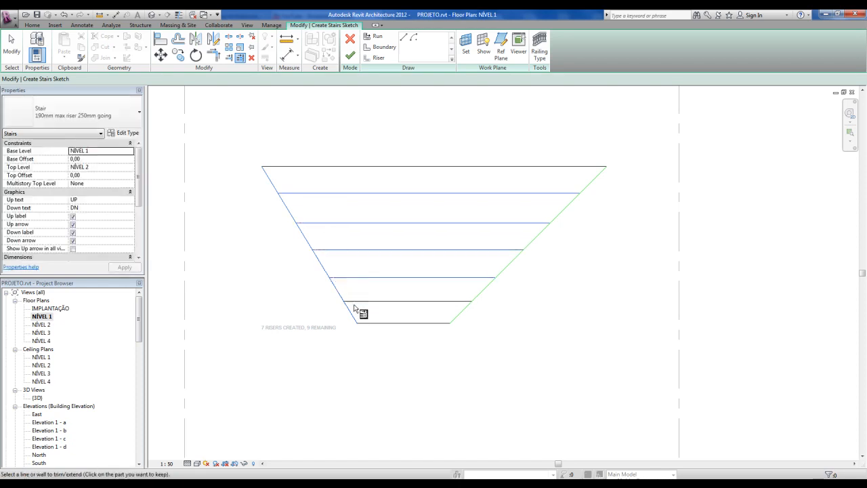
{"action": "key", "text": "Escape"}
{"action": "key", "text": "Escape"}
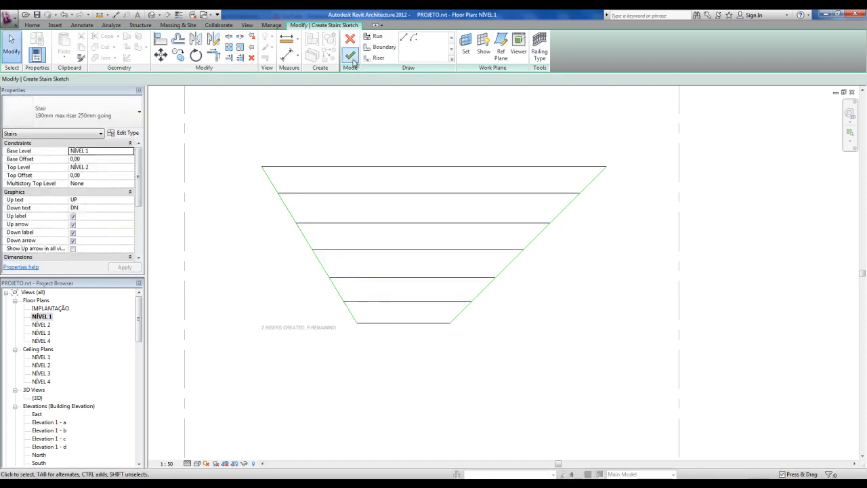
{"action": "left_click", "coordinate": [351, 57]}
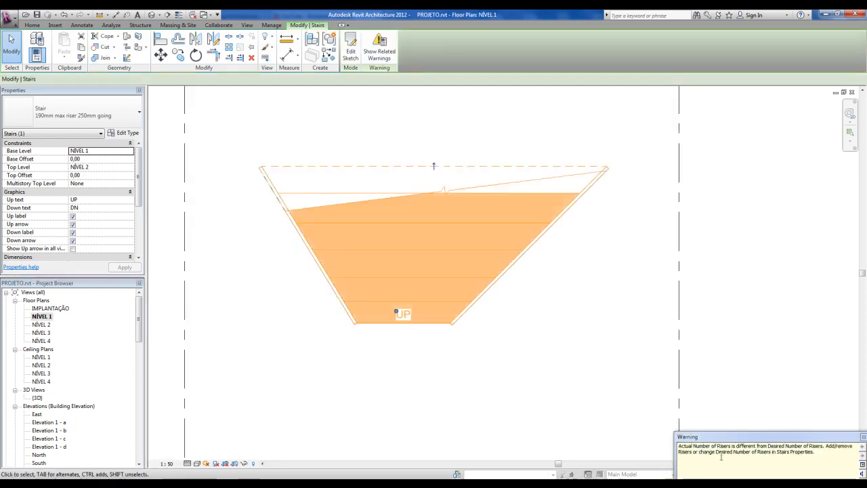
{"action": "left_click", "coordinate": [539, 393]}
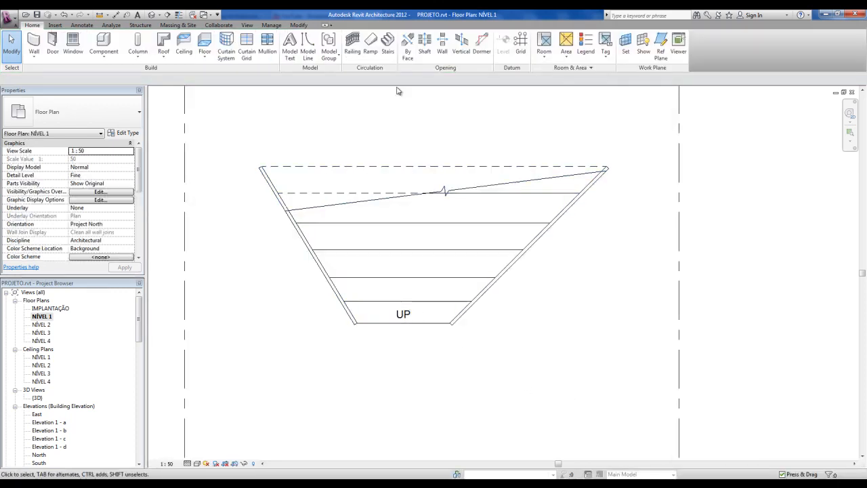
Examine the tapered stair in the 3D view and return to the NÍVEL 1 floor plan
{"action": "left_click", "coordinate": [153, 15]}
{"action": "middle_click_drag", "start_coordinate": [443, 312], "coordinate": [422, 278], "text": "shift"}
{"action": "double_click", "coordinate": [44, 316]}
{"action": "middle_click_drag", "start_coordinate": [493, 266], "coordinate": [521, 275]}
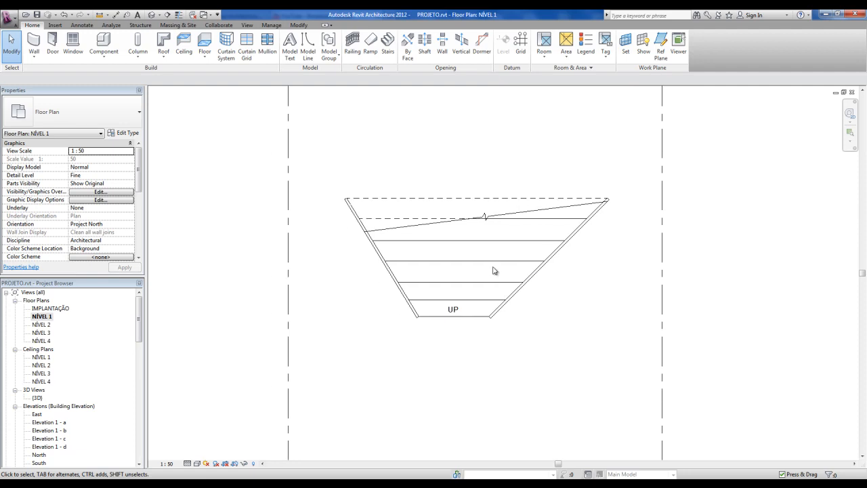
Delete the tapered stair and its railings from the NÍVEL 1 floor plan
{"action": "left_click", "coordinate": [495, 268]}
{"action": "left_click", "coordinate": [394, 156]}
{"action": "left_click", "coordinate": [423, 240]}
{"action": "key", "text": "Delete"}
{"action": "middle_click_drag", "start_coordinate": [374, 260], "coordinate": [448, 238]}
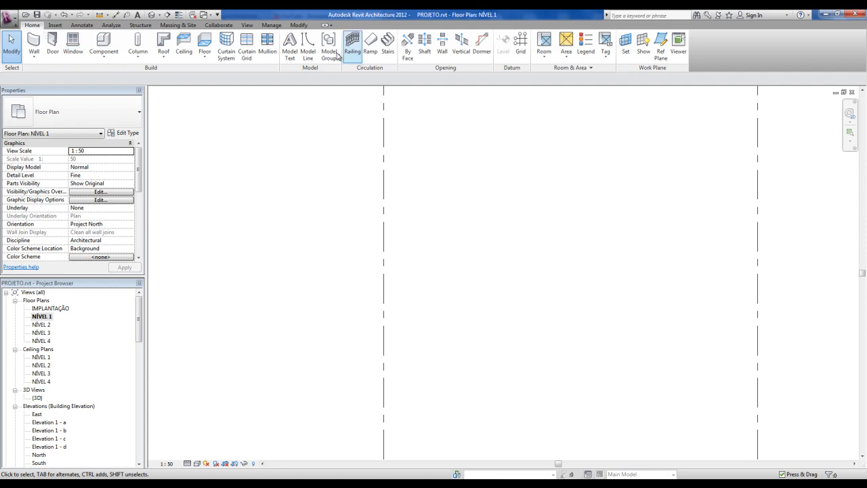
Start a new stair sketch and draw a shallow arc riser spanning about 426, bulging upward between the grid lines
{"action": "left_click", "coordinate": [389, 45]}
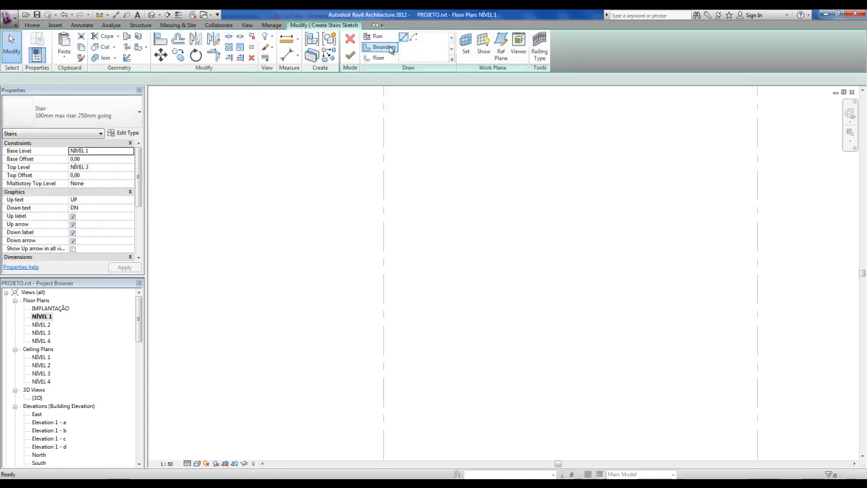
{"action": "left_click", "coordinate": [379, 59]}
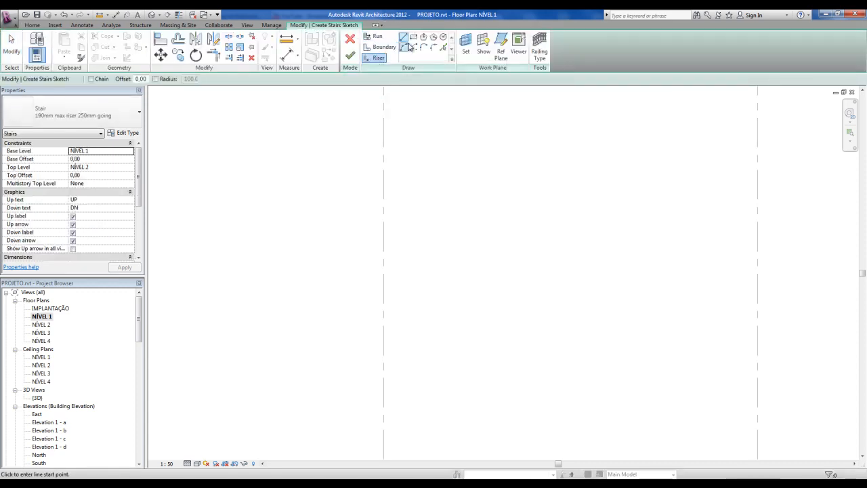
{"action": "left_click", "coordinate": [405, 47]}
{"action": "left_click", "coordinate": [454, 277]}
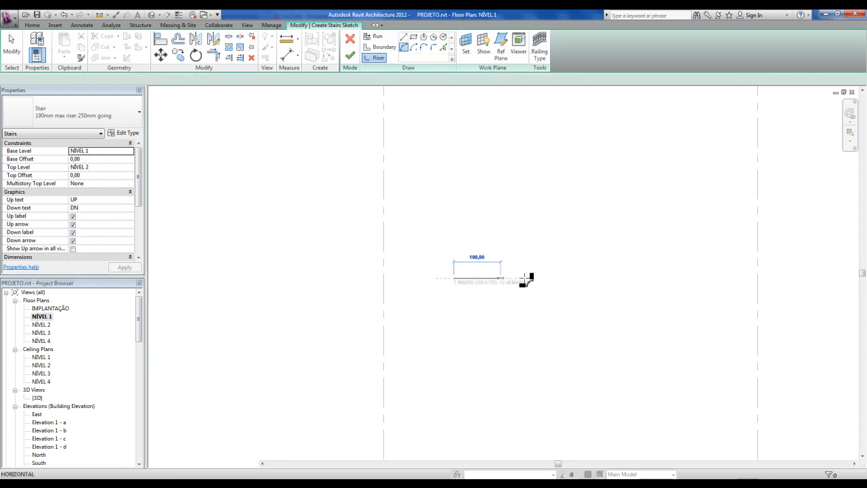
{"action": "left_click", "coordinate": [653, 278]}
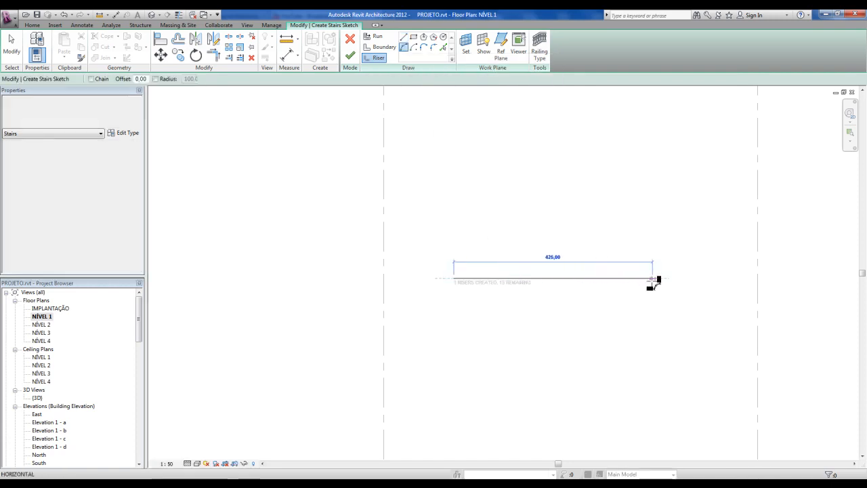
{"action": "left_click", "coordinate": [574, 261]}
{"action": "key", "text": "Escape"}
{"action": "key", "text": "Escape"}
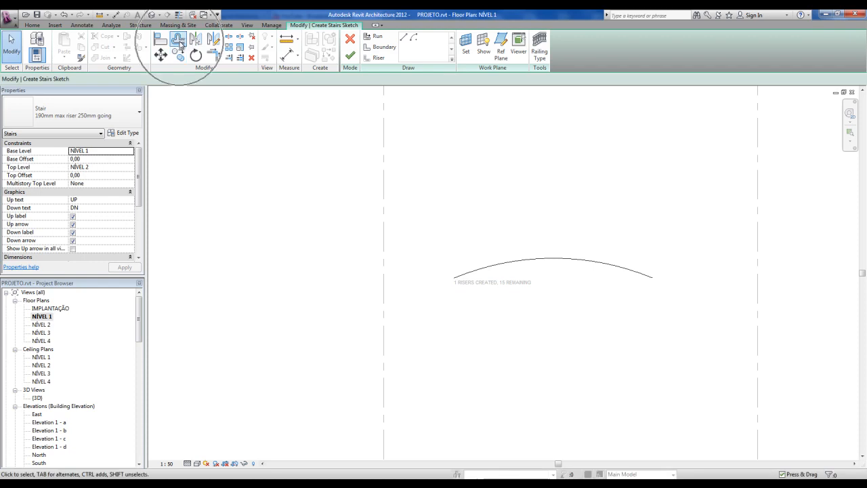
Offset copies of the arc riser upward successively by 50, keeping them concentric, until the sketch has 16 risers
{"action": "type", "text": "50"}
{"action": "left_click", "coordinate": [197, 91]}
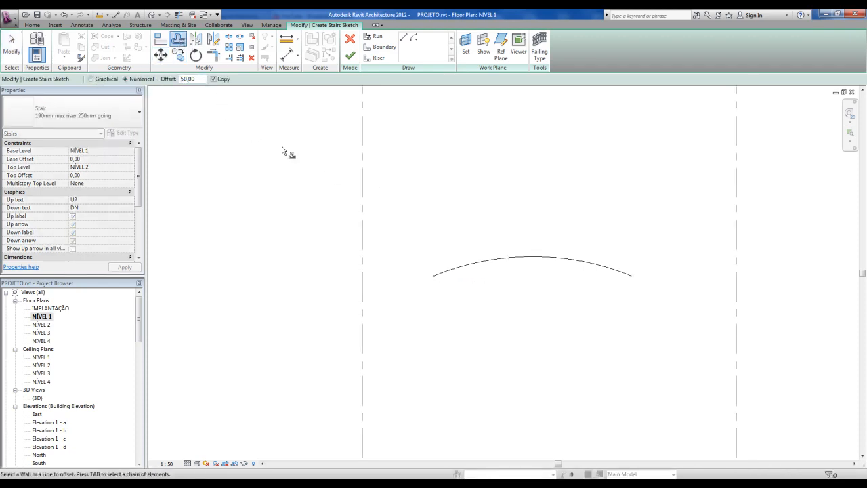
{"action": "left_click", "coordinate": [547, 258]}
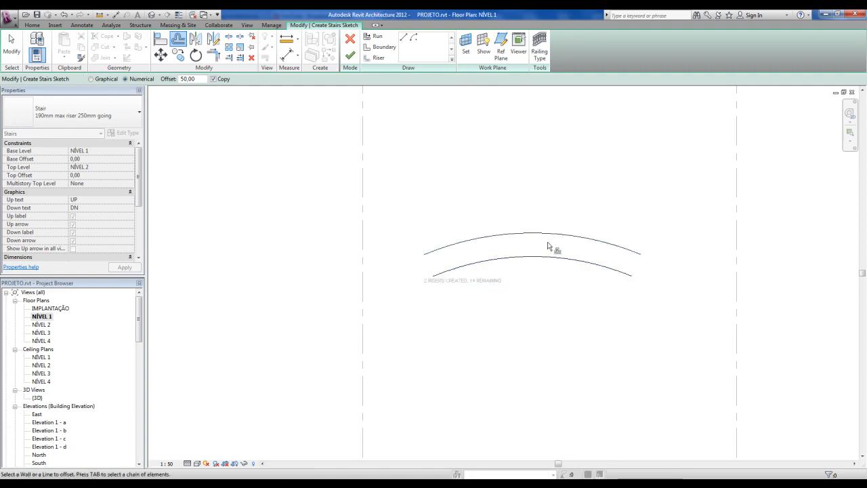
{"action": "left_click", "coordinate": [553, 234]}
{"action": "left_click", "coordinate": [543, 210]}
{"action": "middle_click_drag", "start_coordinate": [540, 203], "coordinate": [536, 275]}
{"action": "left_click", "coordinate": [536, 274]}
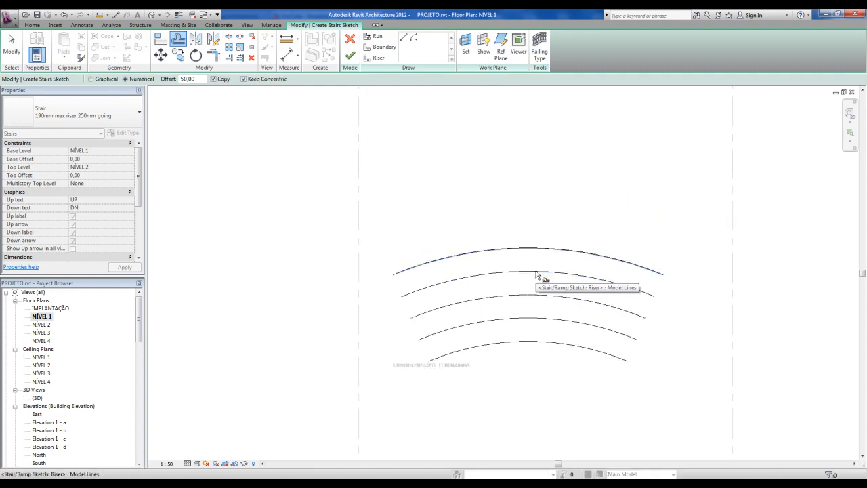
{"action": "left_click", "coordinate": [537, 251]}
{"action": "left_click", "coordinate": [536, 228]}
{"action": "left_click", "coordinate": [529, 205]}
{"action": "left_click", "coordinate": [531, 180]}
{"action": "middle_click_drag", "start_coordinate": [536, 186], "coordinate": [526, 225]}
{"action": "left_click", "coordinate": [517, 192]}
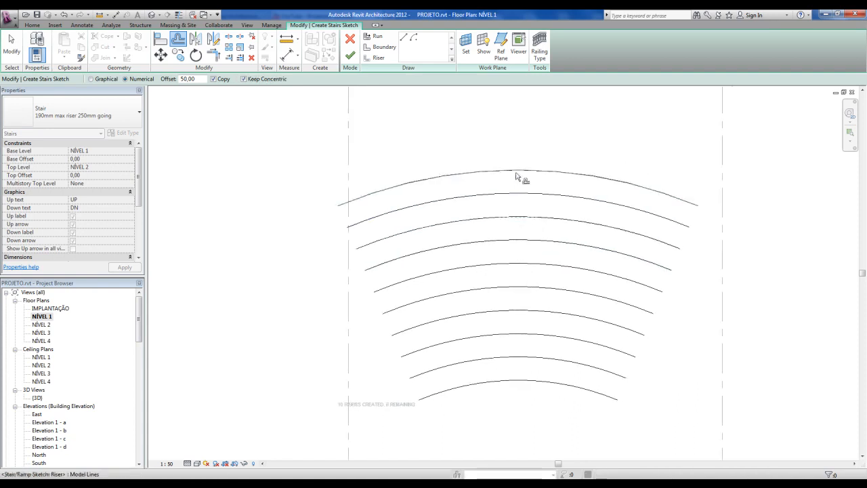
{"action": "left_click", "coordinate": [516, 175]}
{"action": "middle_click_drag", "start_coordinate": [513, 181], "coordinate": [492, 252]}
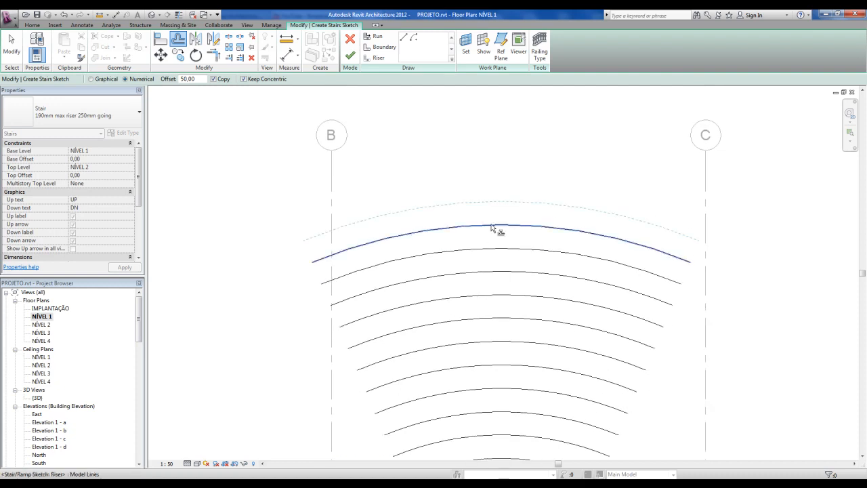
{"action": "left_click", "coordinate": [498, 204]}
{"action": "left_click", "coordinate": [492, 182]}
{"action": "left_click", "coordinate": [497, 180]}
{"action": "left_click", "coordinate": [497, 157]}
{"action": "scroll", "coordinate": [493, 217], "scroll_direction": "down", "scroll_amount": 2}
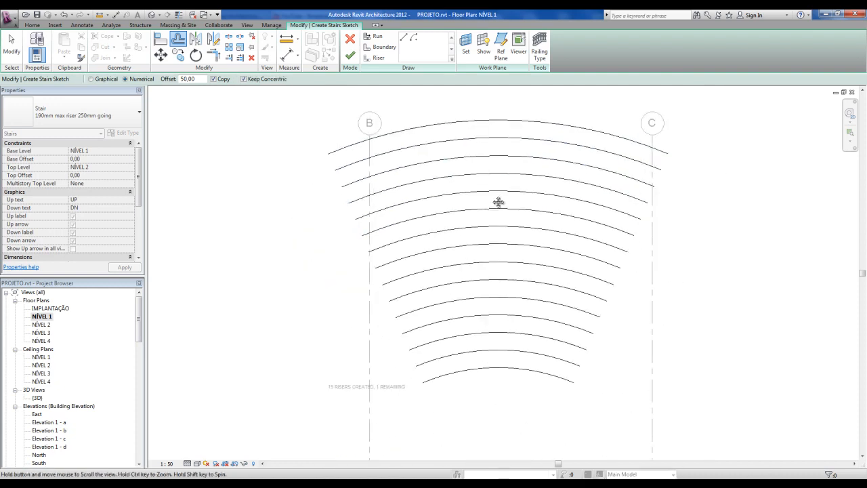
{"action": "left_click", "coordinate": [491, 138]}
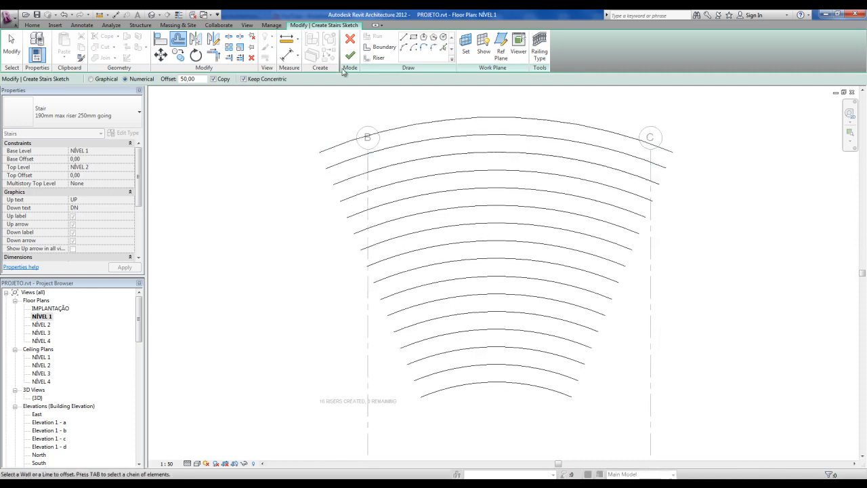
Draw straight boundary lines along both ends of the arc risers and finish the stair sketch
{"action": "left_click", "coordinate": [380, 48]}
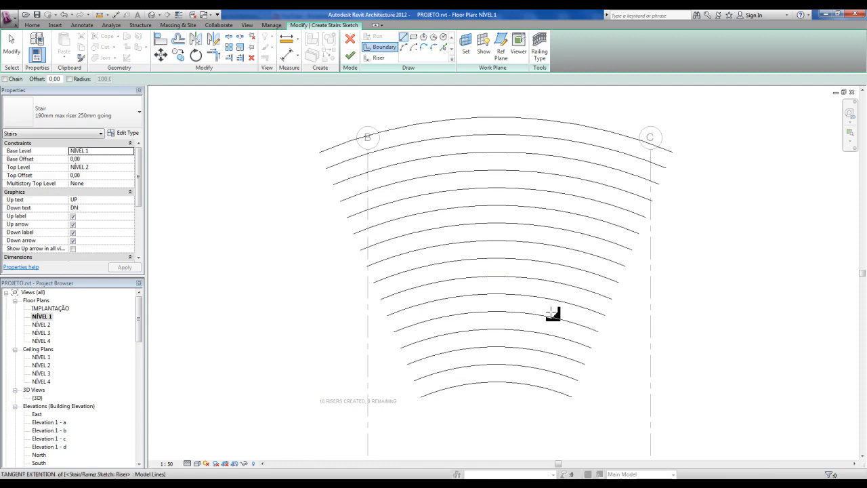
{"action": "left_click", "coordinate": [572, 399]}
{"action": "left_click", "coordinate": [674, 152]}
{"action": "left_click", "coordinate": [423, 400]}
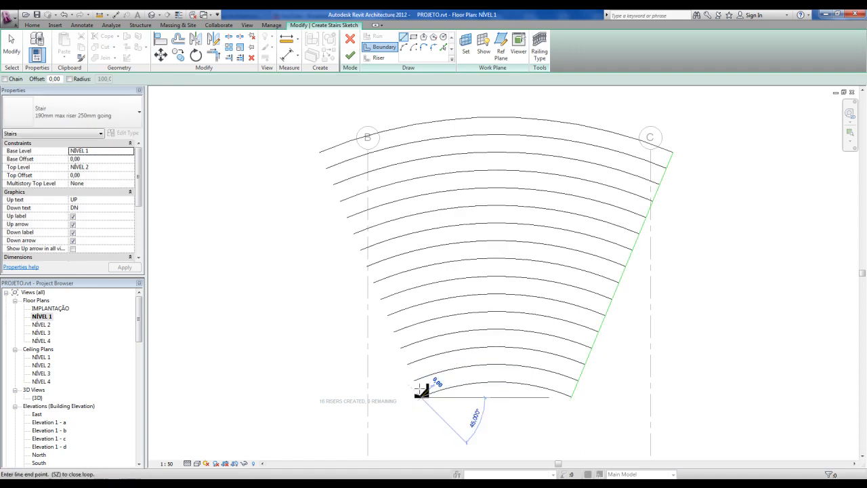
{"action": "left_click", "coordinate": [320, 152]}
{"action": "key", "text": "Escape"}
{"action": "key", "text": "Escape"}
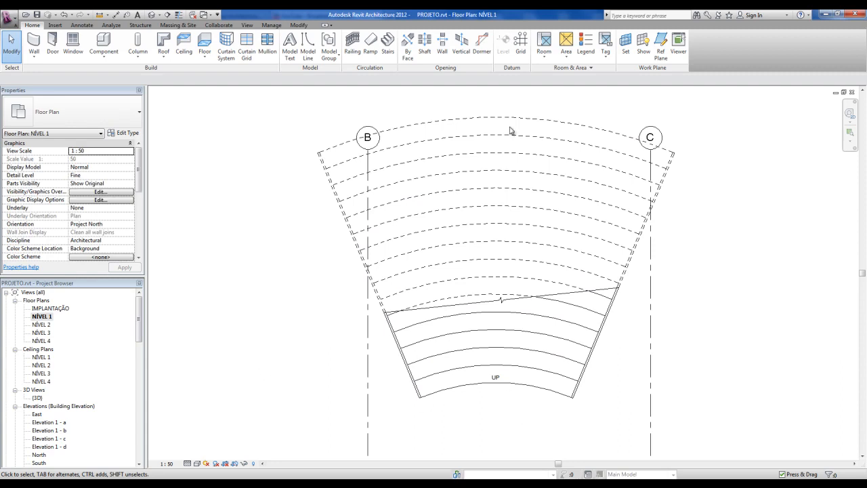
Open the default 3D view and delete both railings from the curved-riser stair
{"action": "left_click", "coordinate": [152, 14]}
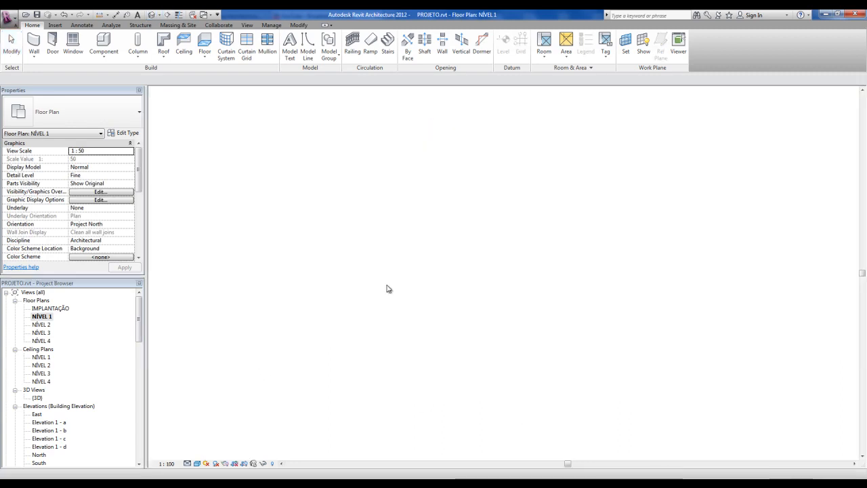
{"action": "middle_click_drag", "start_coordinate": [397, 291], "coordinate": [494, 232], "text": "shift"}
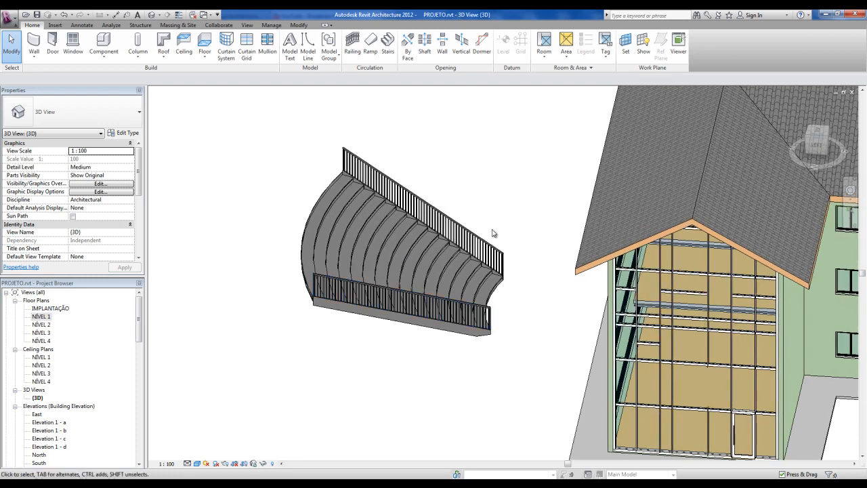
{"action": "scroll", "coordinate": [501, 244], "scroll_direction": "up", "scroll_amount": 3}
{"action": "left_click", "coordinate": [505, 239]}
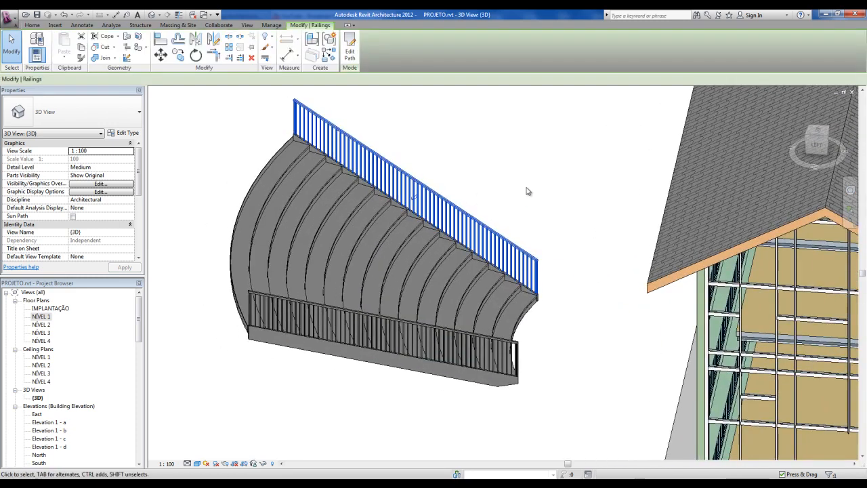
{"action": "key", "text": "Delete"}
{"action": "left_click", "coordinate": [516, 351]}
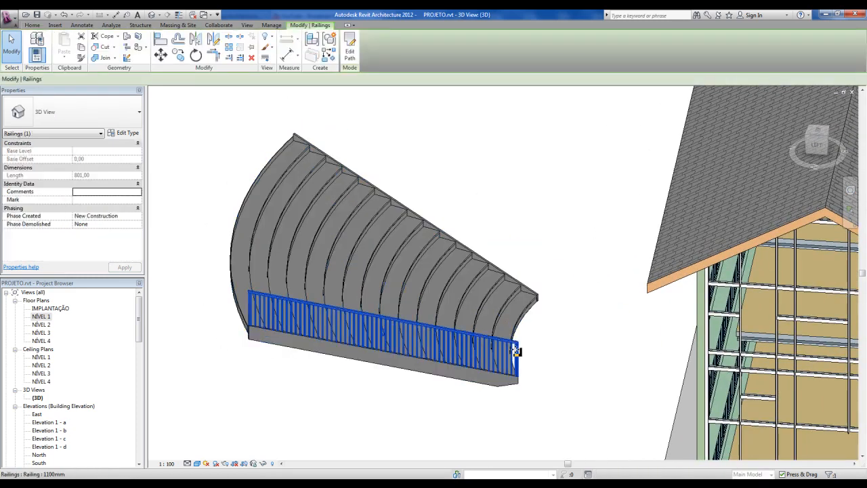
{"action": "key", "text": "Delete"}
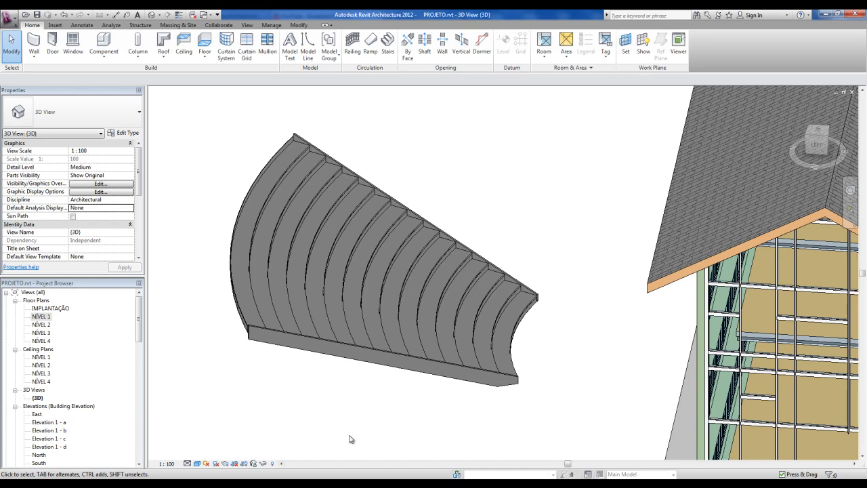
Try the Monolithic Stair type on the curved-riser stair
{"action": "scroll", "coordinate": [351, 439], "scroll_direction": "down", "scroll_amount": 2}
{"action": "middle_click_drag", "start_coordinate": [351, 439], "coordinate": [400, 325]}
{"action": "left_click", "coordinate": [401, 325]}
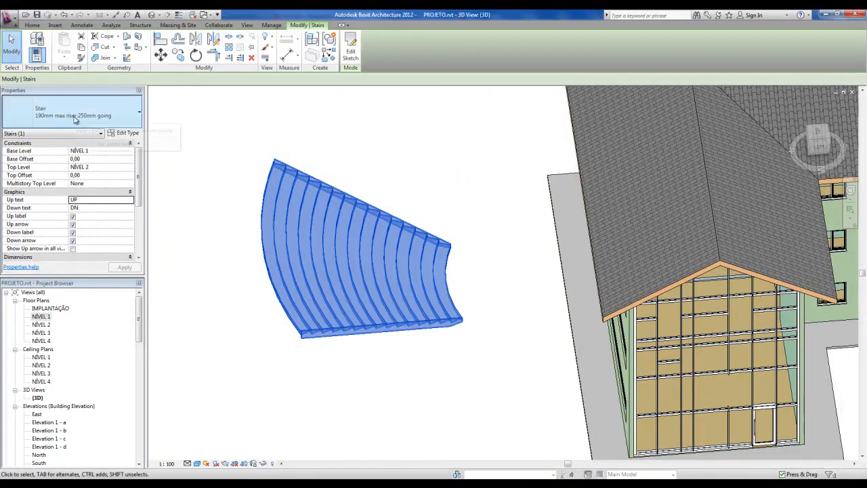
{"action": "left_click", "coordinate": [74, 119]}
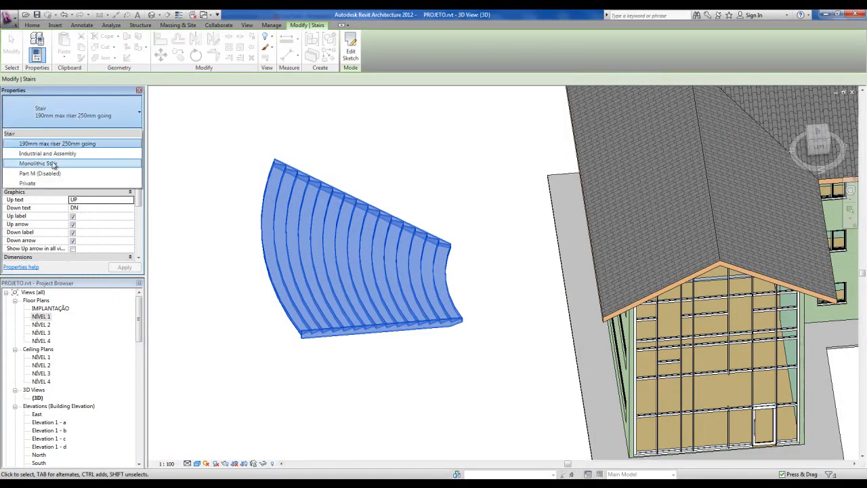
{"action": "left_click", "coordinate": [53, 165]}
{"action": "left_click", "coordinate": [318, 400]}
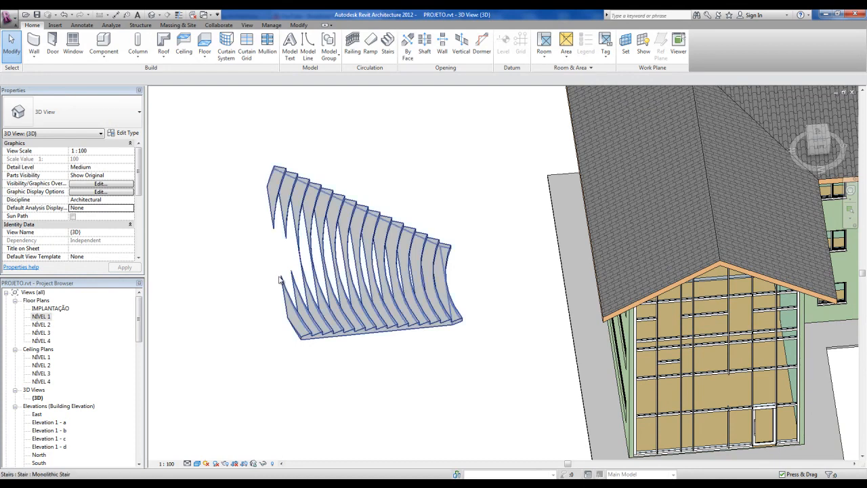
{"action": "scroll", "coordinate": [281, 280], "scroll_direction": "up", "scroll_amount": 2}
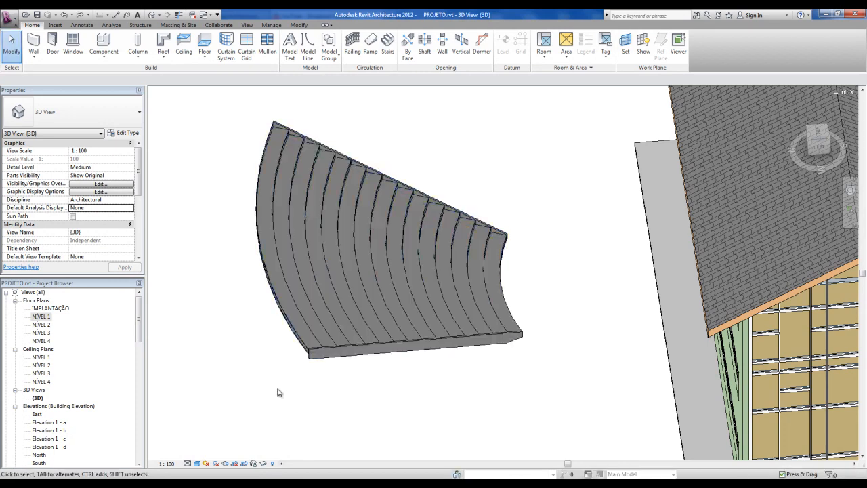
{"action": "middle_click_drag", "start_coordinate": [295, 392], "coordinate": [366, 370], "text": "shift"}
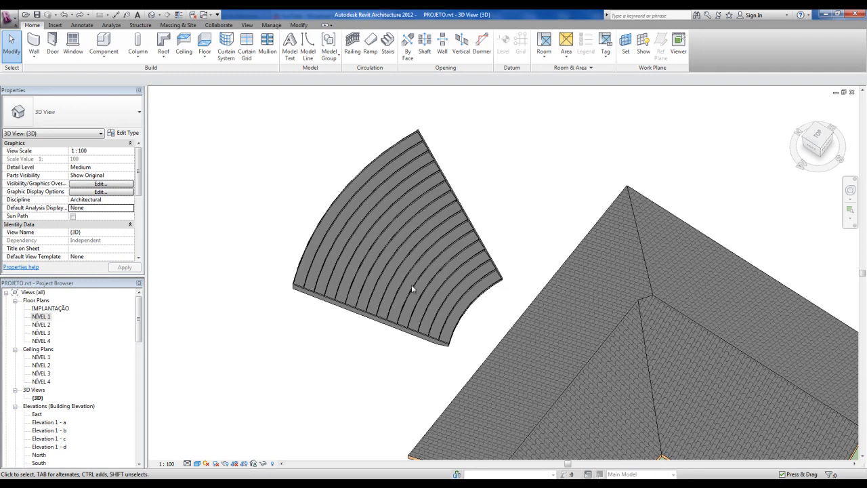
{"action": "scroll", "coordinate": [401, 285], "scroll_direction": "up", "scroll_amount": 3}
{"action": "middle_click_drag", "start_coordinate": [375, 387], "coordinate": [397, 339], "text": "shift"}
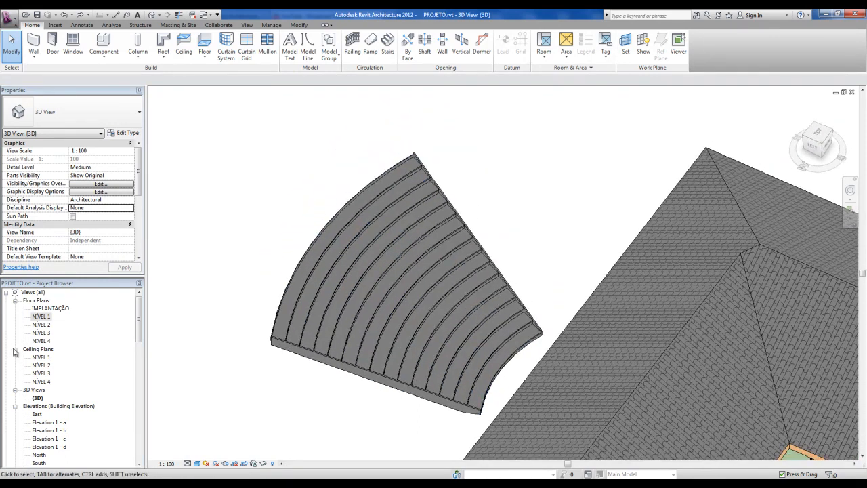
{"action": "left_click", "coordinate": [396, 385]}
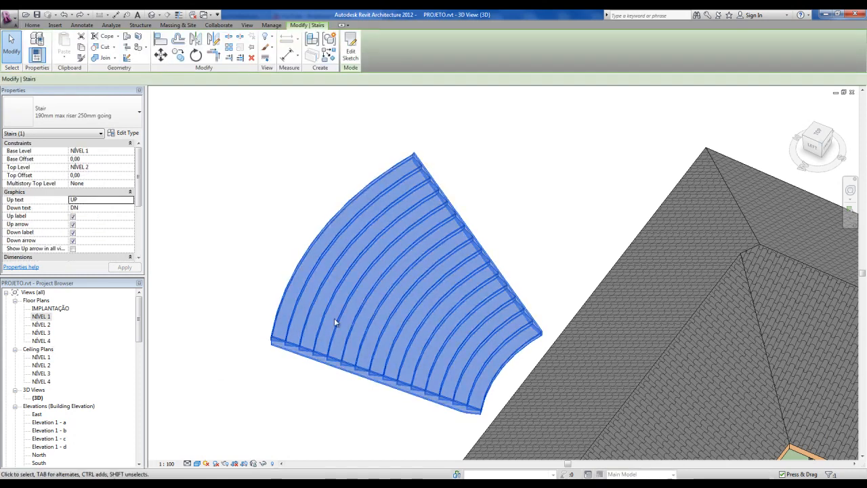
{"action": "key", "text": "Escape"}
Open the NÍVEL 1 floor plan and examine the building's large room between the grid lines
{"action": "double_click", "coordinate": [43, 317]}
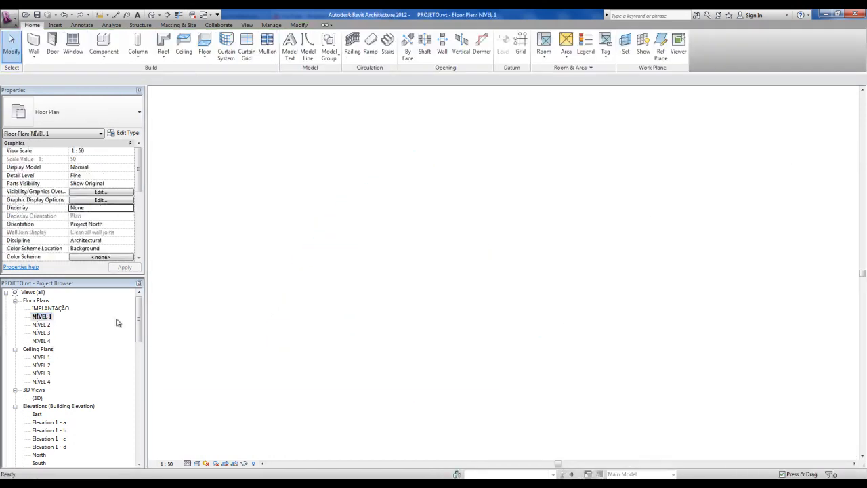
{"action": "scroll", "coordinate": [461, 323], "scroll_direction": "down", "scroll_amount": 7}
{"action": "middle_click_drag", "start_coordinate": [459, 397], "coordinate": [617, 228]}
{"action": "scroll", "coordinate": [600, 281], "scroll_direction": "up", "scroll_amount": 3}
{"action": "middle_click_drag", "start_coordinate": [608, 298], "coordinate": [543, 271]}
{"action": "scroll", "coordinate": [533, 265], "scroll_direction": "up", "scroll_amount": 1}
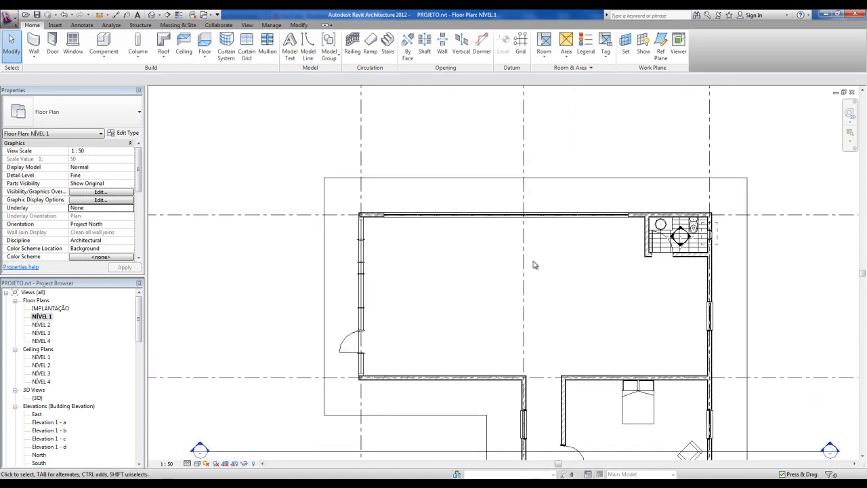
{"action": "middle_click_drag", "start_coordinate": [537, 264], "coordinate": [509, 283]}
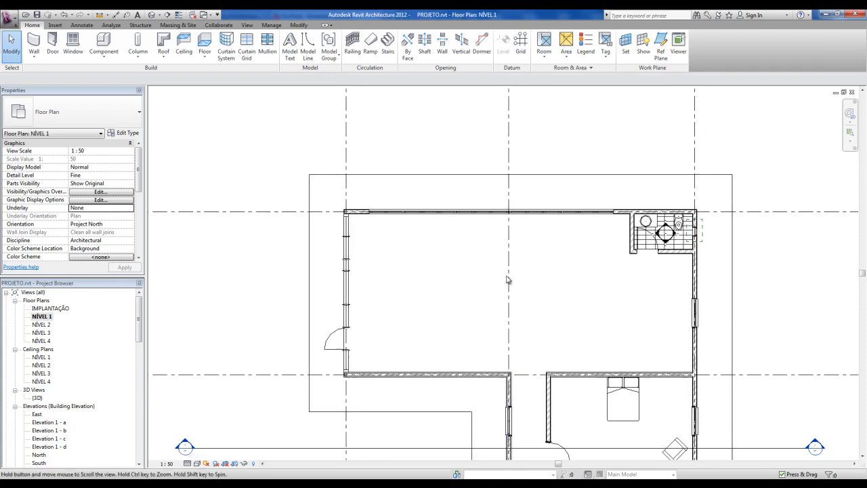
Open the NÍVEL 2 floor plan at the large room and start a new stair sketch
{"action": "left_click", "coordinate": [49, 317]}
{"action": "left_click", "coordinate": [41, 325]}
{"action": "double_click", "coordinate": [40, 325]}
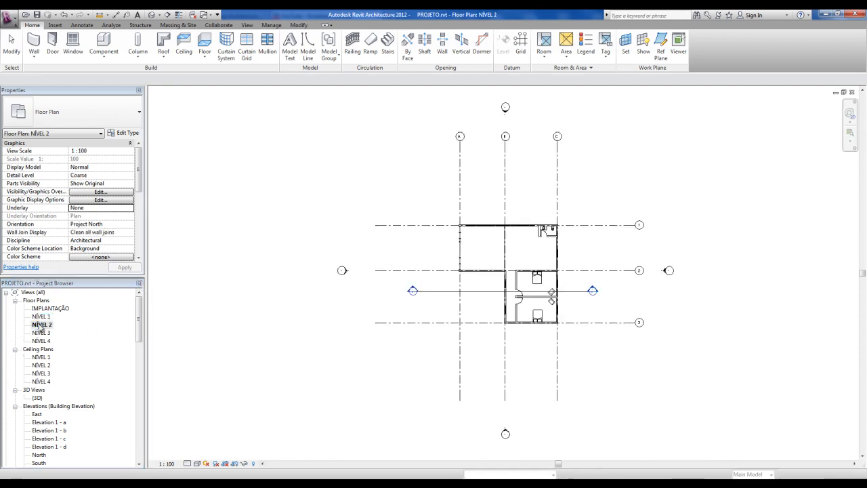
{"action": "scroll", "coordinate": [507, 251], "scroll_direction": "up", "scroll_amount": 6}
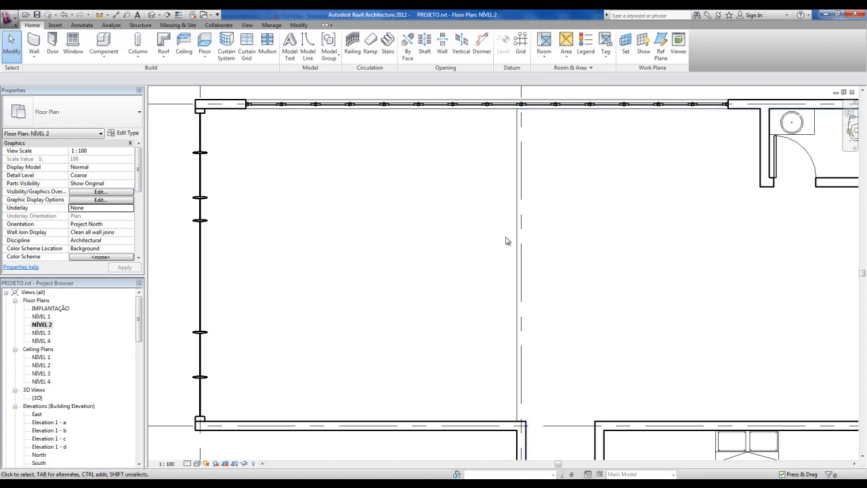
{"action": "middle_click_drag", "start_coordinate": [415, 316], "coordinate": [413, 317]}
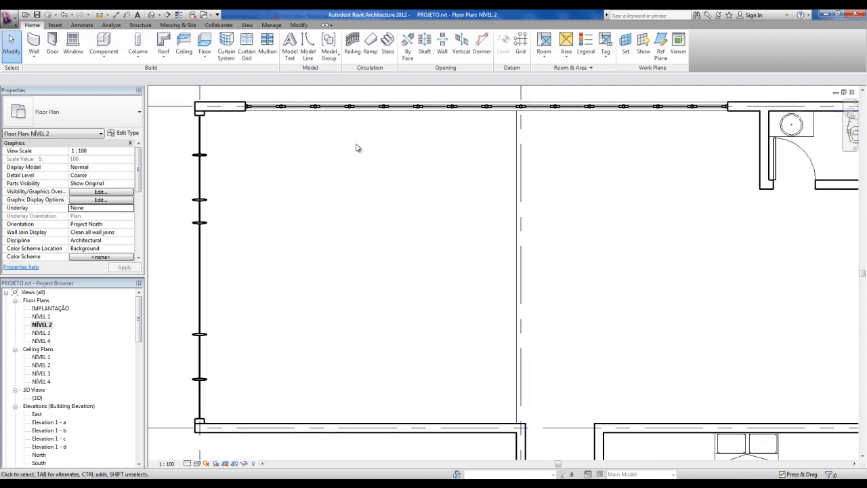
{"action": "left_click", "coordinate": [389, 48]}
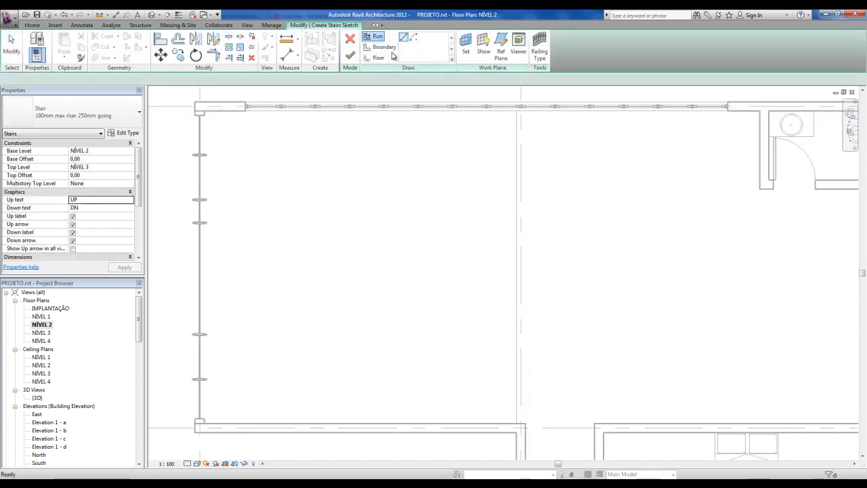
Set the new stair's base level to NÍVEL 1 and its top level to NÍVEL 2
{"action": "left_click", "coordinate": [111, 165]}
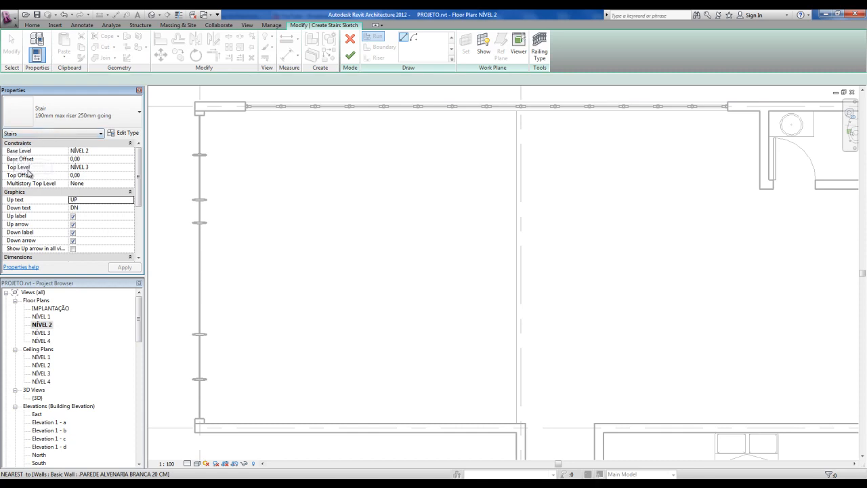
{"action": "left_click", "coordinate": [131, 151]}
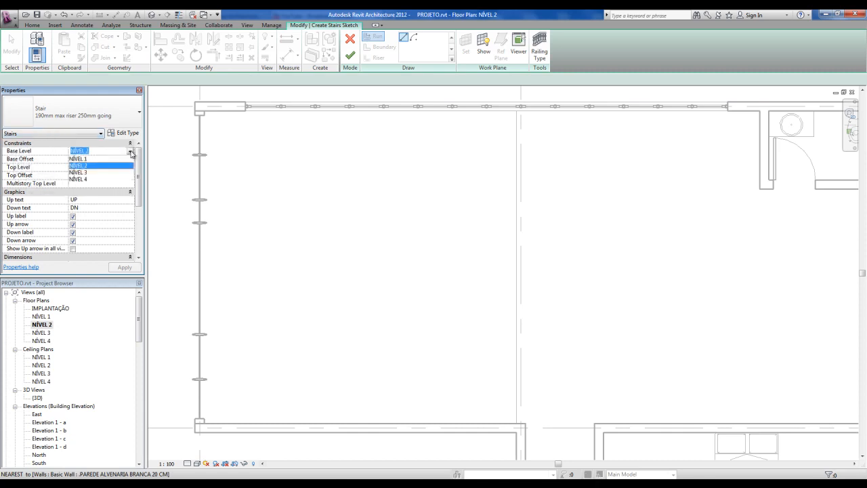
{"action": "left_click", "coordinate": [91, 161]}
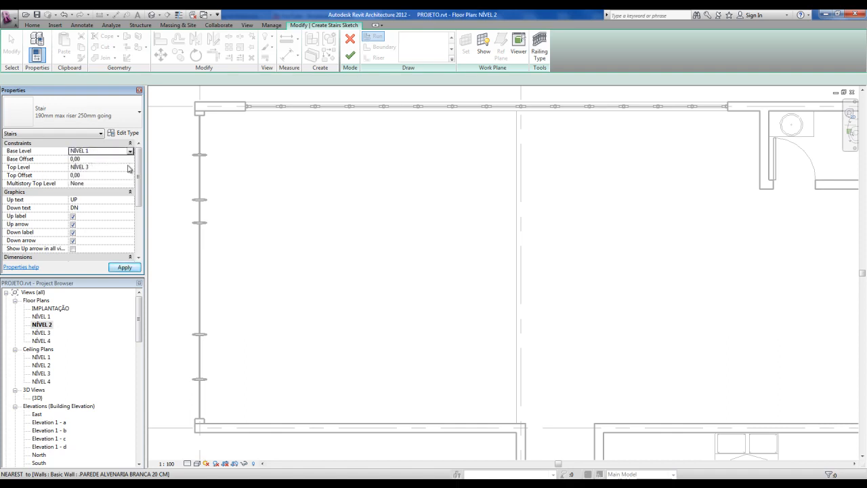
{"action": "left_click", "coordinate": [131, 168]}
{"action": "left_click", "coordinate": [89, 188]}
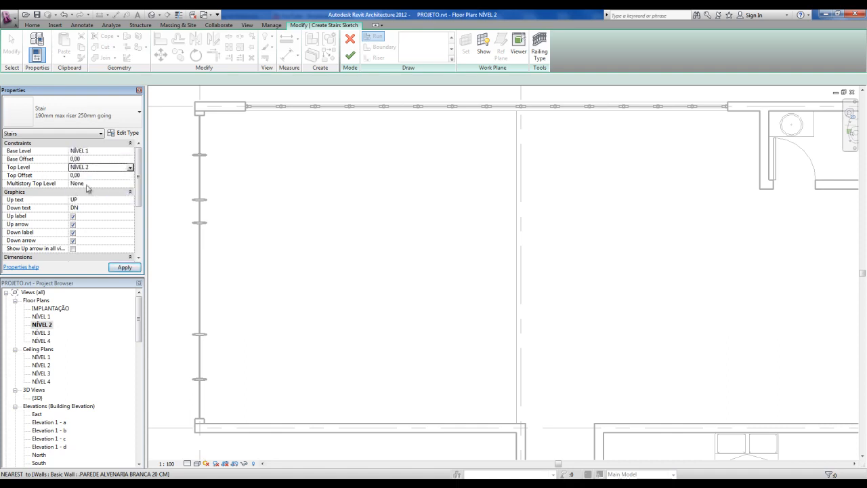
{"action": "left_click", "coordinate": [84, 158]}
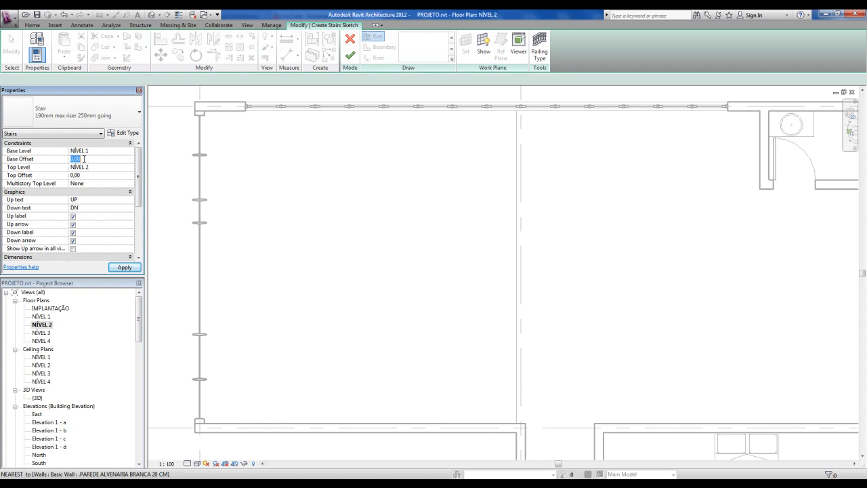
{"action": "left_click", "coordinate": [92, 176]}
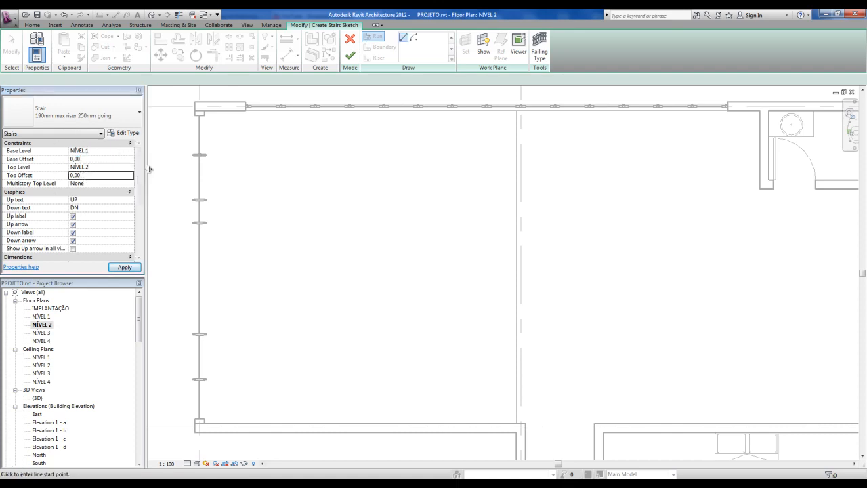
Set the stair's multistory top level to NÍVEL 4
{"action": "left_click_drag", "start_coordinate": [139, 173], "coordinate": [29, 175]}
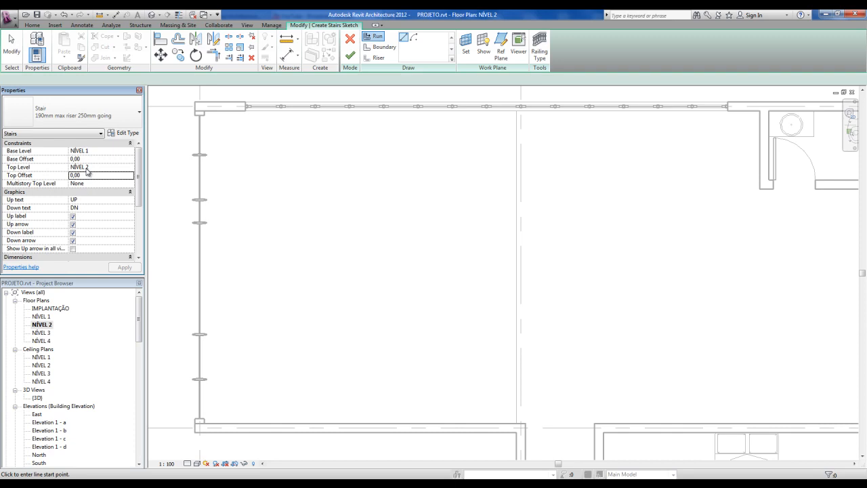
{"action": "double_click", "coordinate": [131, 175]}
{"action": "left_click", "coordinate": [130, 185]}
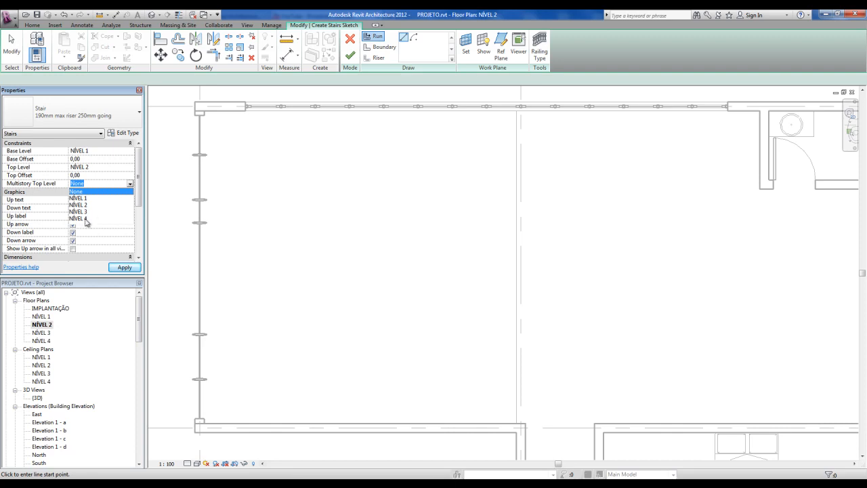
{"action": "left_click", "coordinate": [80, 218]}
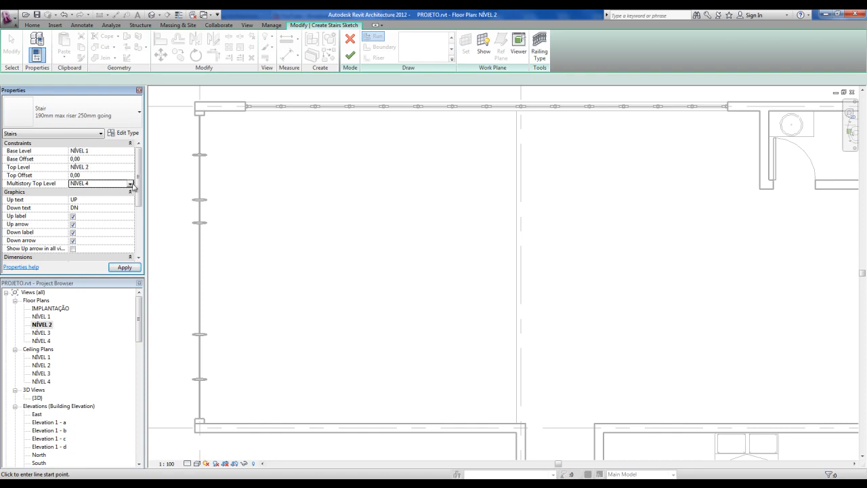
Set the stair's up text to SOBE and its down text to DESCE
{"action": "scroll", "coordinate": [133, 186], "scroll_direction": "down", "scroll_amount": 1}
{"action": "left_click", "coordinate": [91, 184]}
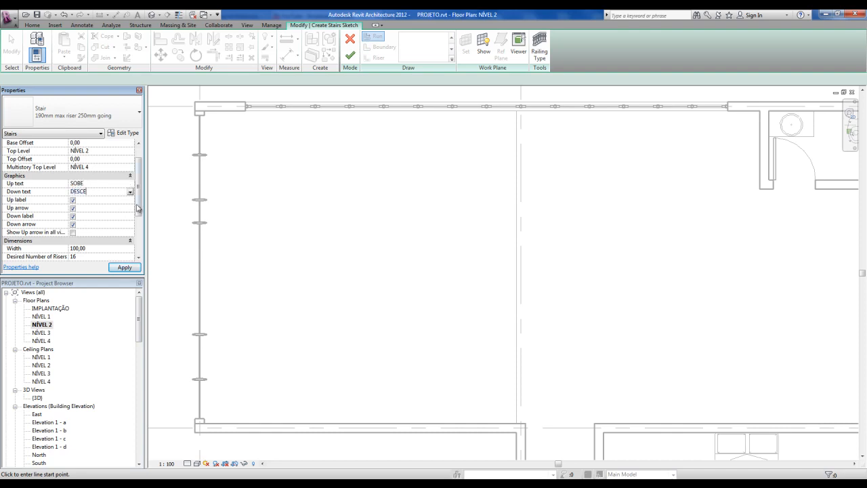
{"action": "scroll", "coordinate": [136, 210], "scroll_direction": "down", "scroll_amount": 1}
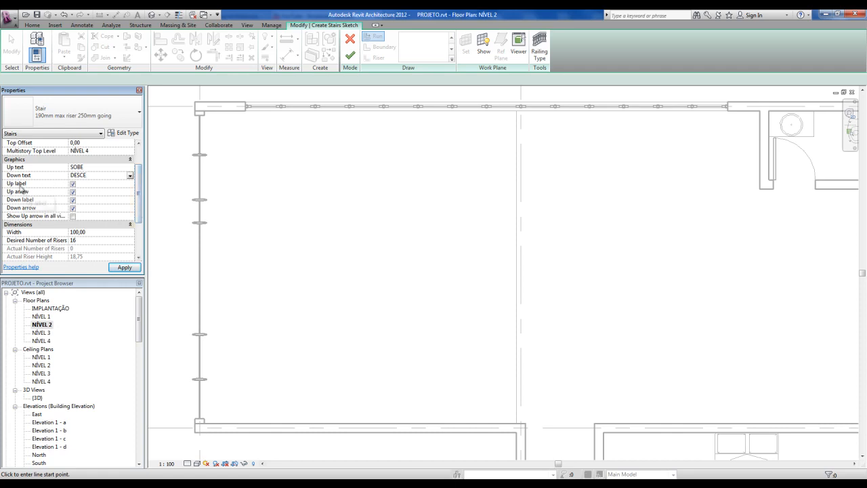
{"action": "left_click", "coordinate": [74, 199]}
{"action": "left_click_drag", "start_coordinate": [139, 208], "coordinate": [139, 211]}
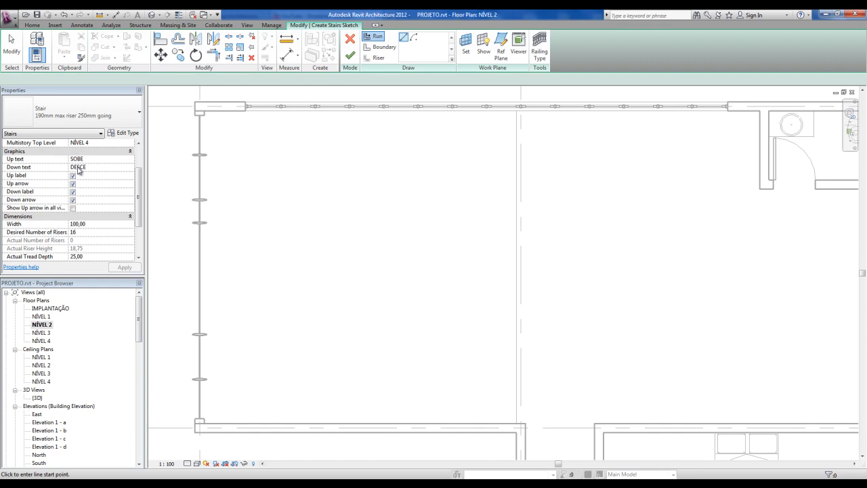
{"action": "left_click", "coordinate": [73, 208]}
Set the stair's width to 120 and its desired number of risers to 18
{"action": "left_click_drag", "start_coordinate": [138, 201], "coordinate": [138, 226]}
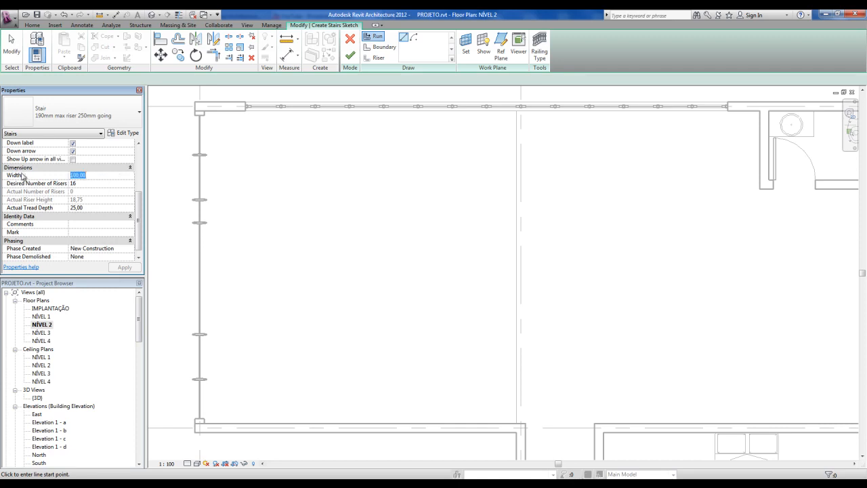
{"action": "type", "text": "120"}
{"action": "left_click", "coordinate": [82, 183]}
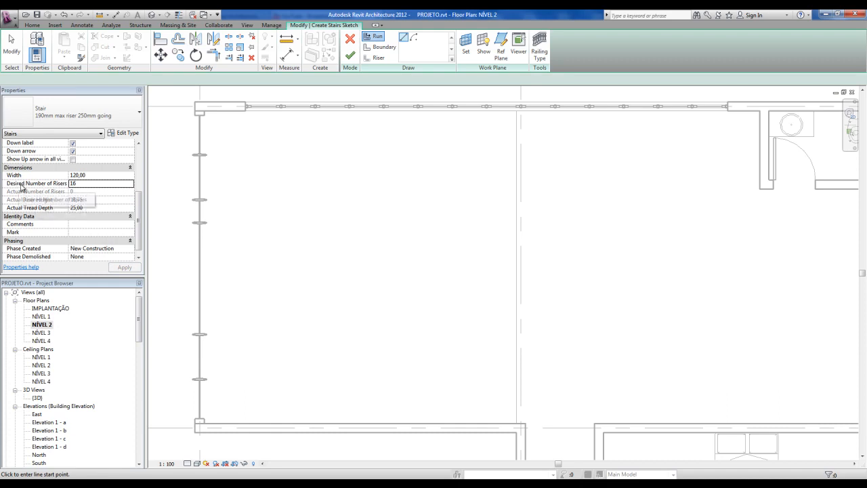
{"action": "left_click", "coordinate": [79, 184]}
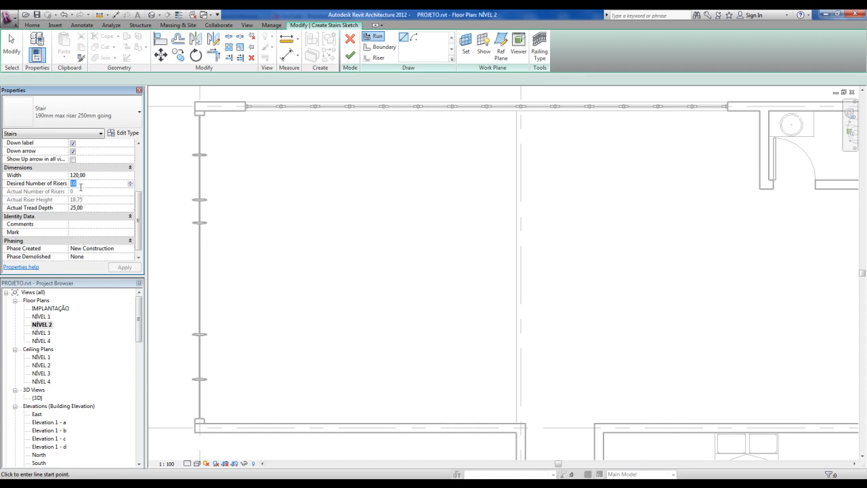
{"action": "type", "text": "18"}
{"action": "left_click", "coordinate": [93, 174]}
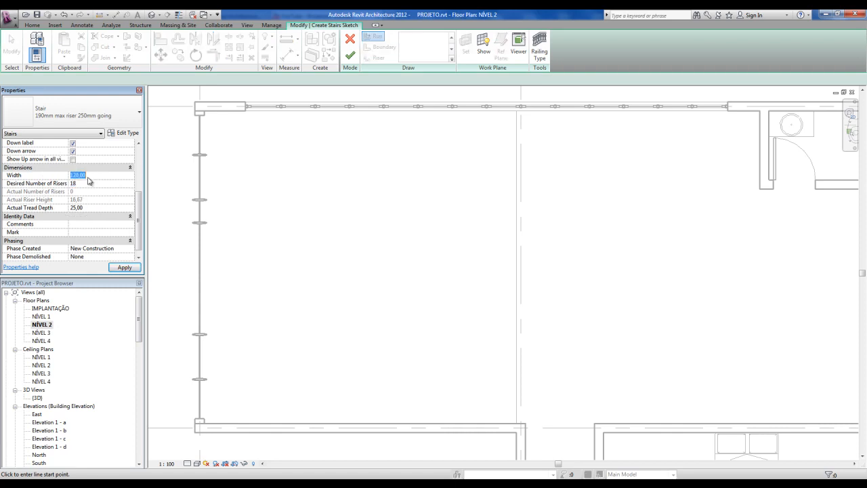
Set the stair's actual tread depth to 30
{"action": "key", "text": "Tab"}
{"action": "key", "text": "ctrl"}
{"action": "left_click", "coordinate": [86, 200]}
{"action": "key", "text": "ctrl"}
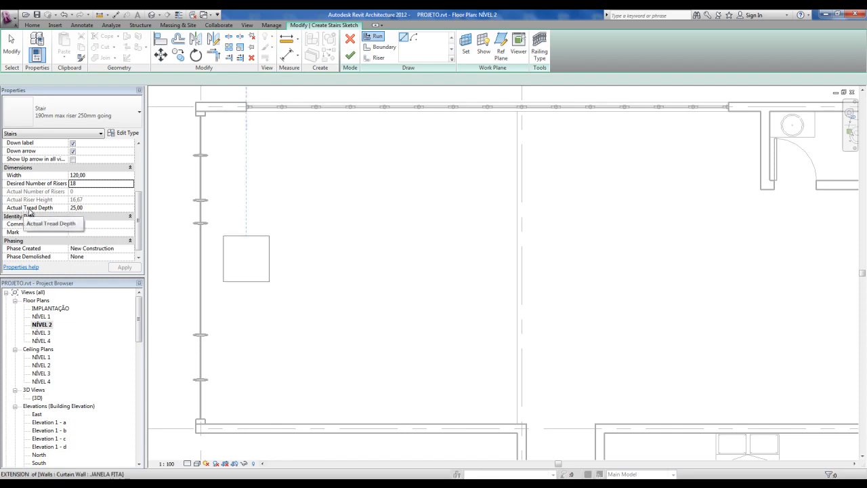
{"action": "left_click", "coordinate": [101, 208]}
{"action": "key", "text": "ctrl"}
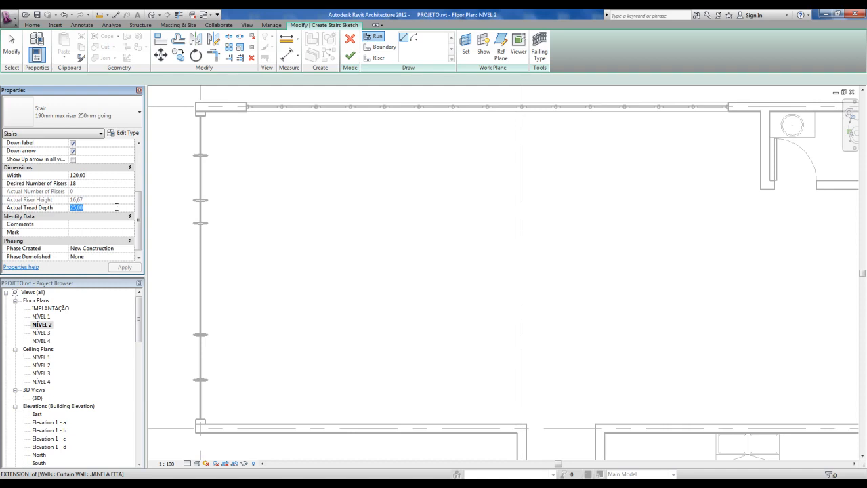
{"action": "type", "text": "30"}
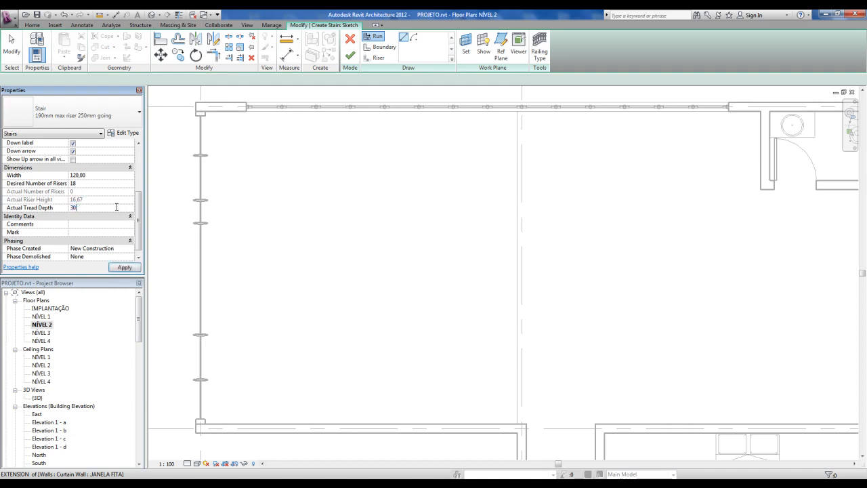
{"action": "key", "text": "ctrl"}
{"action": "left_click", "coordinate": [83, 184]}
{"action": "middle_click_drag", "start_coordinate": [334, 196], "coordinate": [331, 197]}
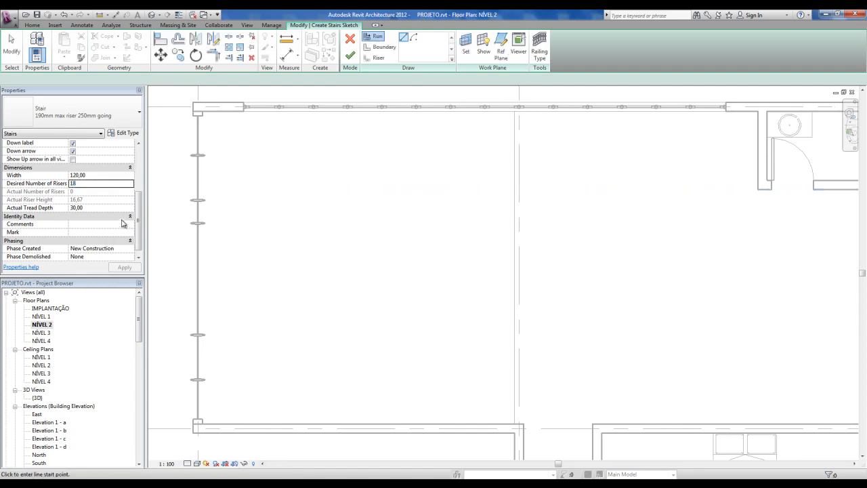
{"action": "mouse_move", "coordinate": [138, 225]}
{"action": "left_mouse_down"}
{"action": "mouse_move", "coordinate": [141, 148]}
{"action": "mouse_move", "coordinate": [140, 221]}
{"action": "left_mouse_up"}
{"action": "middle_click_drag", "start_coordinate": [458, 191], "coordinate": [473, 191]}
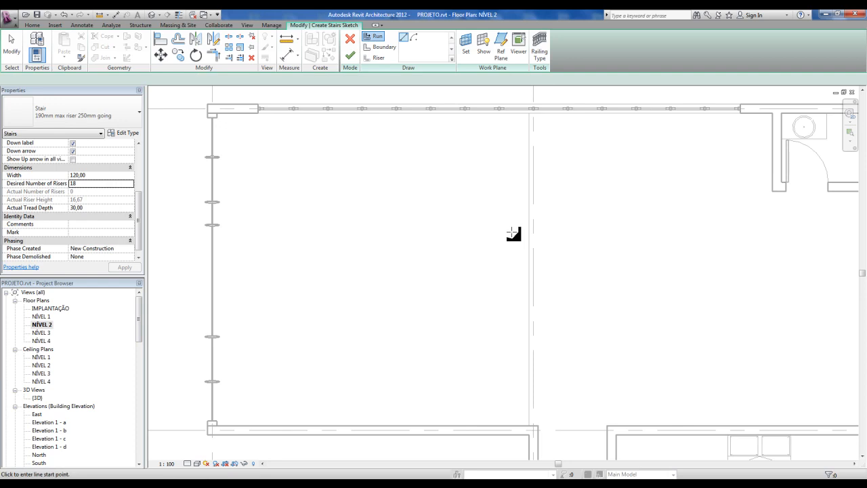
{"action": "left_click", "coordinate": [529, 197]}
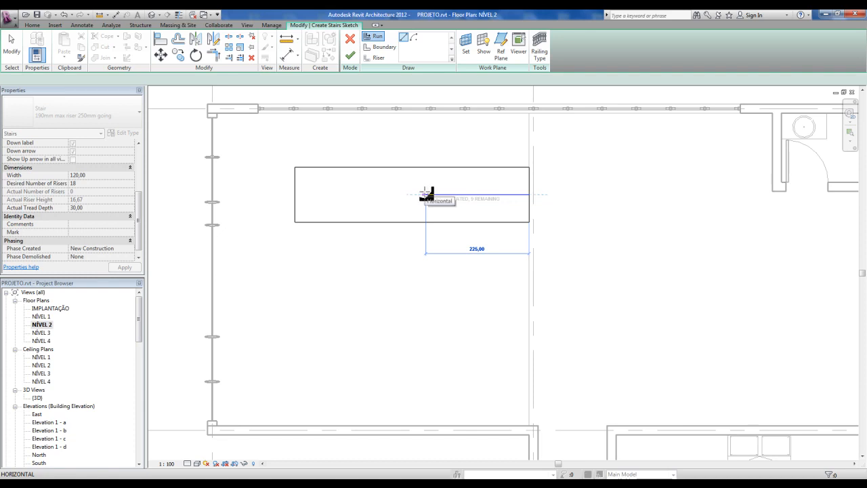
{"action": "left_click", "coordinate": [424, 194]}
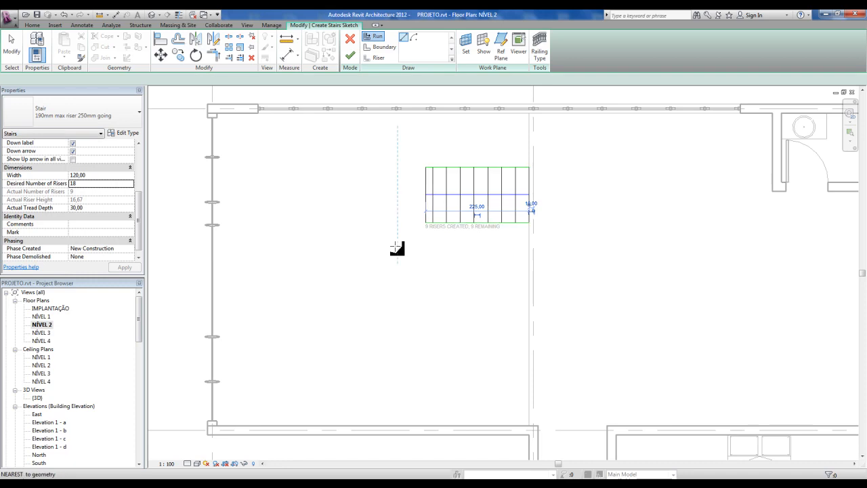
{"action": "scroll", "coordinate": [445, 199], "scroll_direction": "up", "scroll_amount": 1}
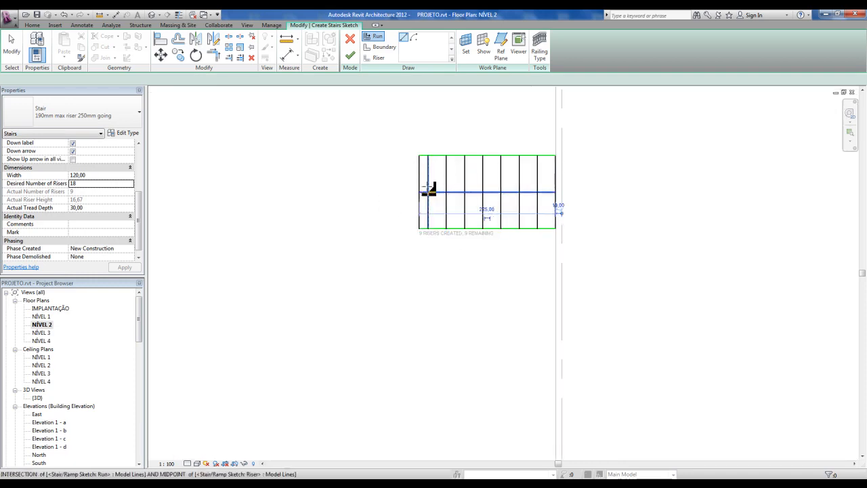
{"action": "key", "text": "Escape"}
{"action": "left_click_drag", "start_coordinate": [385, 135], "coordinate": [588, 269]}
{"action": "key", "text": "Delete"}
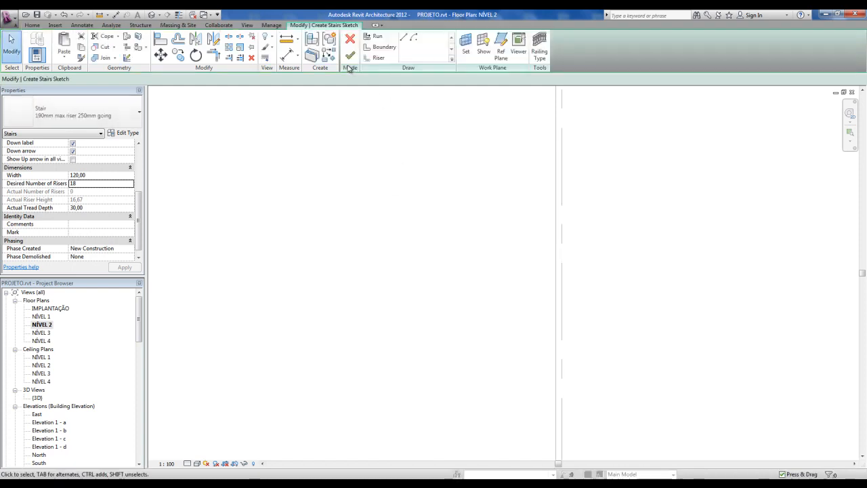
Sketch a U-shaped stair from the slab edge with two parallel horizontal runs, each 240 long with nine risers, joined by a landing
{"action": "left_click", "coordinate": [377, 38]}
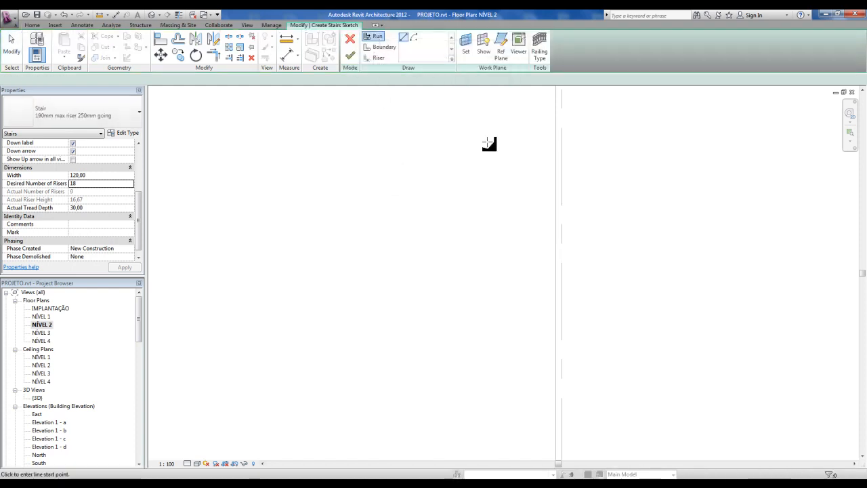
{"action": "left_click", "coordinate": [556, 192]}
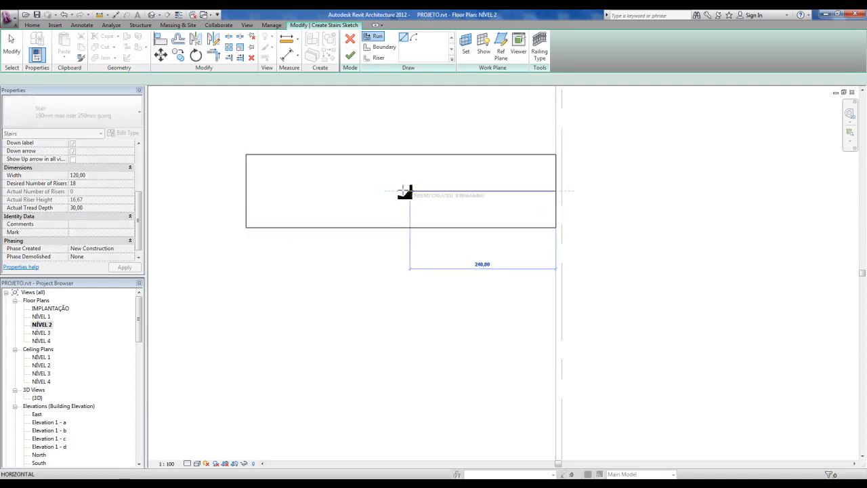
{"action": "left_click", "coordinate": [405, 192]}
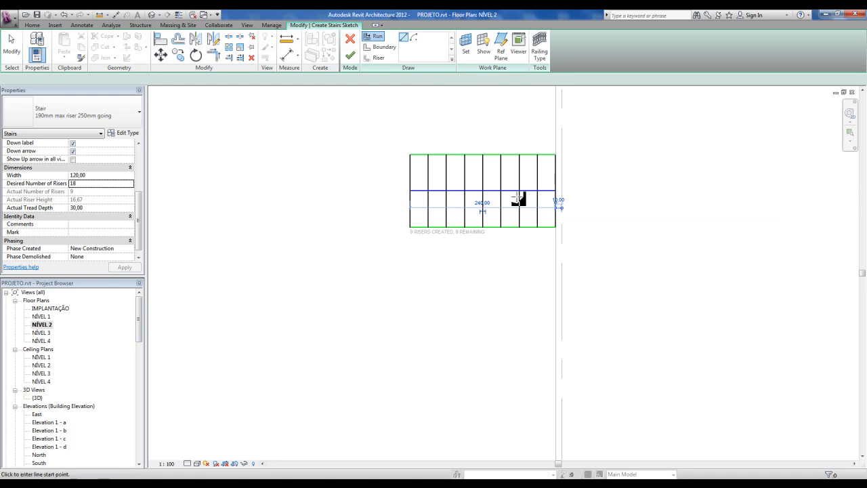
{"action": "left_click", "coordinate": [411, 290]}
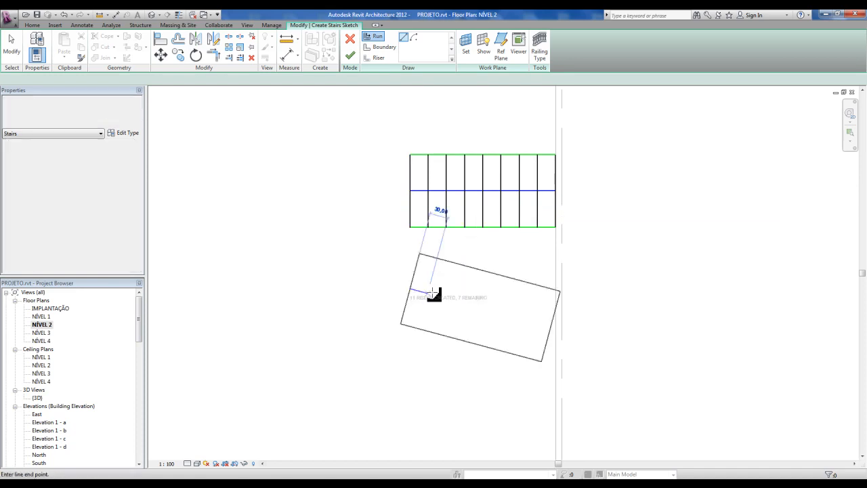
{"action": "left_click", "coordinate": [556, 290]}
{"action": "key", "text": "Escape"}
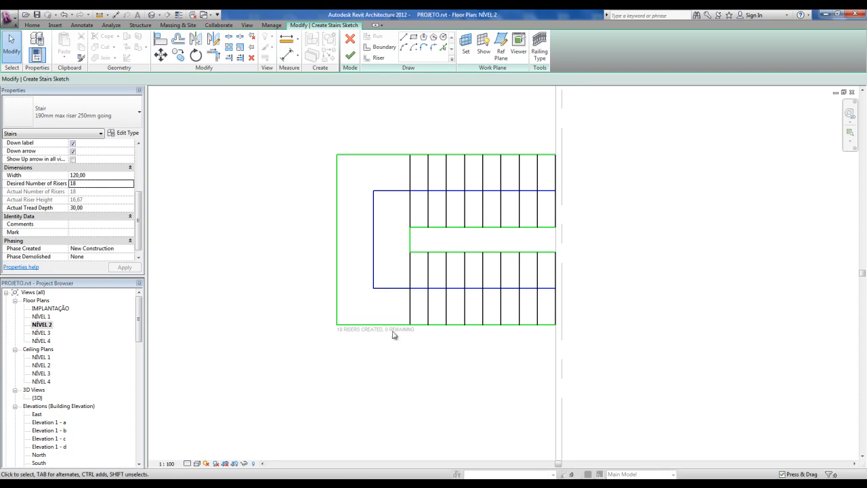
Move the lower flight's sketch lines about 30.64 straight towards the upper flight to narrow the gap between them
{"action": "left_click_drag", "start_coordinate": [317, 353], "coordinate": [581, 242]}
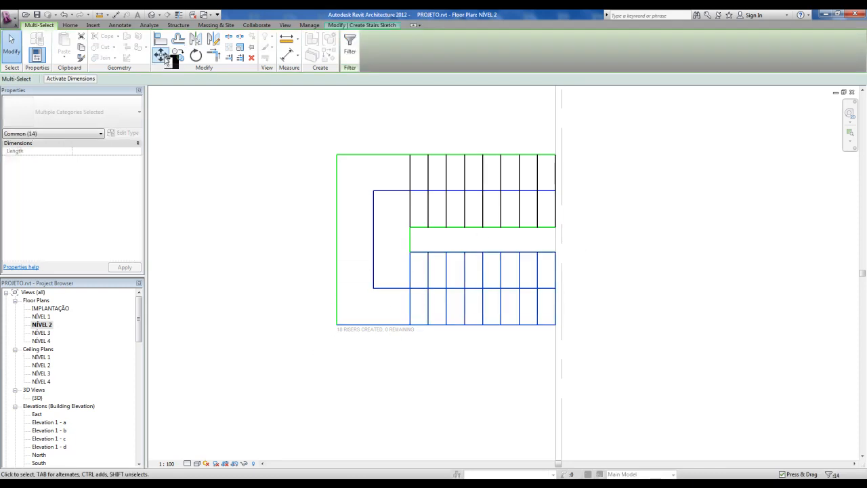
{"action": "left_click", "coordinate": [161, 54]}
{"action": "scroll", "coordinate": [559, 252], "scroll_direction": "up", "scroll_amount": 3}
{"action": "left_click", "coordinate": [555, 248]}
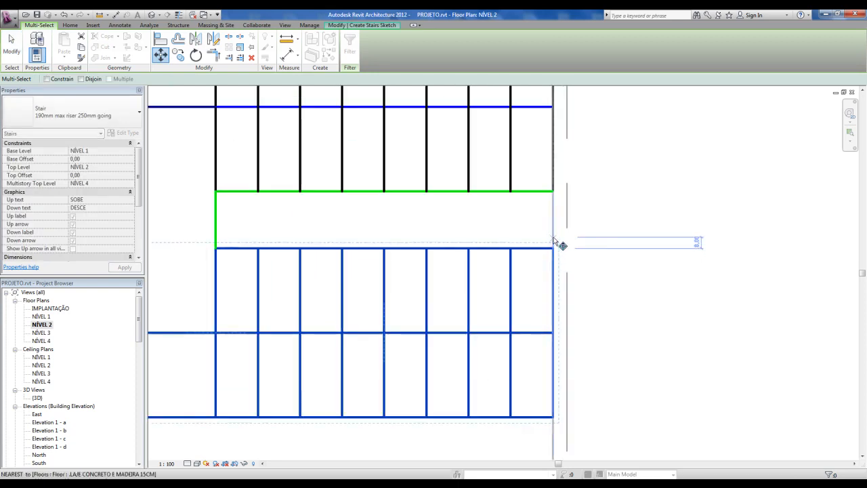
{"action": "left_click", "coordinate": [560, 240]}
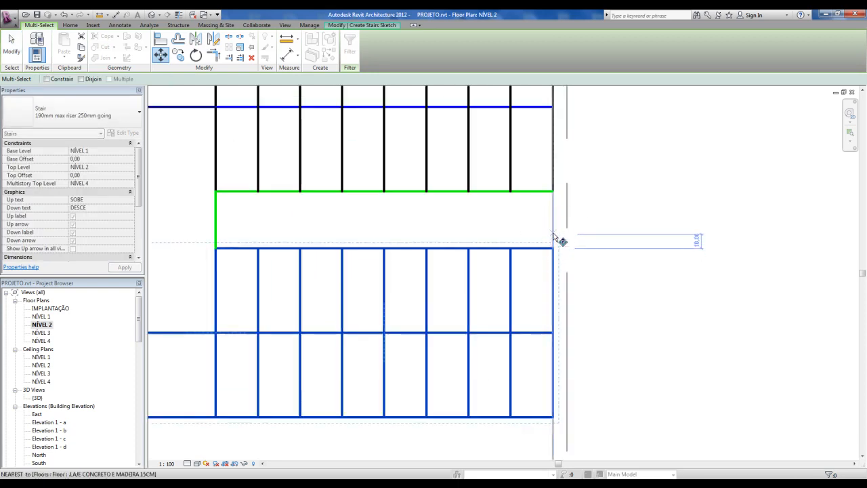
{"action": "left_click", "coordinate": [559, 197]}
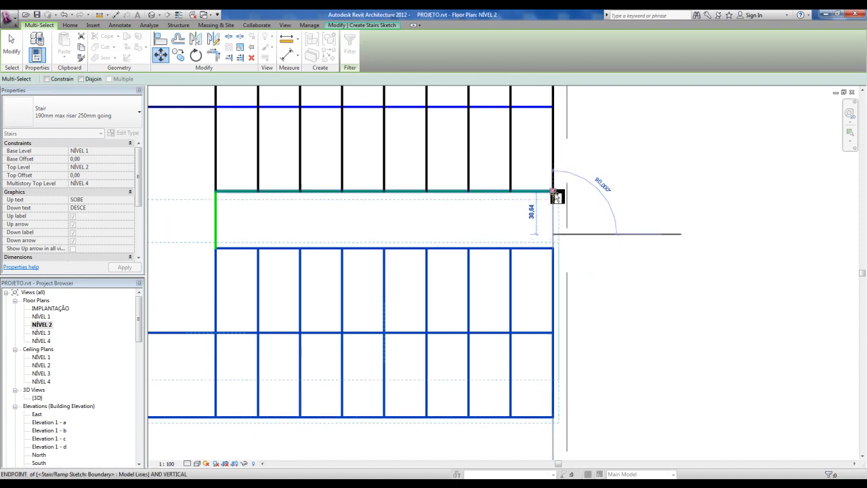
{"action": "left_click", "coordinate": [594, 242]}
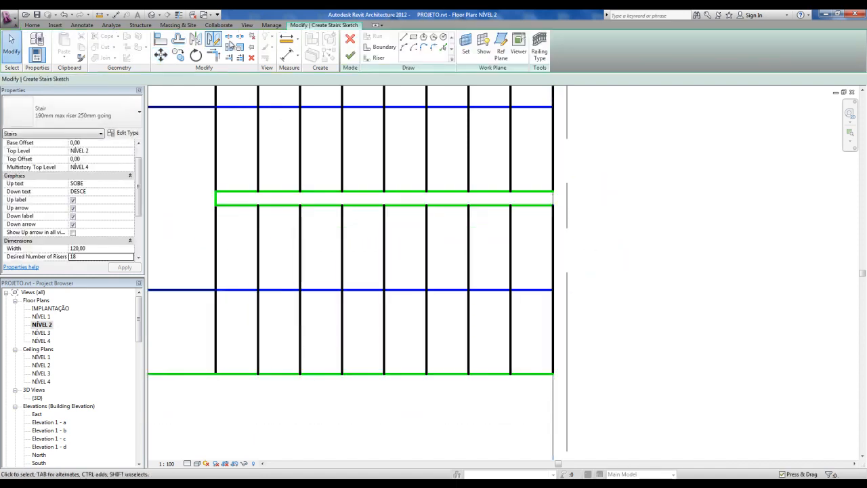
Measure the gap between the inner boundaries of the two flights
{"action": "left_click", "coordinate": [384, 46]}
{"action": "left_click", "coordinate": [443, 204]}
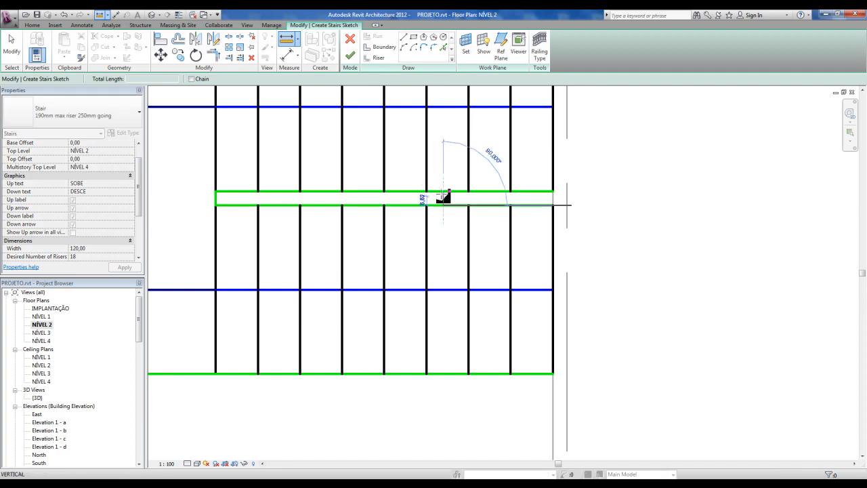
{"action": "left_click", "coordinate": [443, 191]}
{"action": "key", "text": "Escape"}
{"action": "key", "text": "Escape"}
Finish the stair sketch to generate the multistory stair
{"action": "scroll", "coordinate": [420, 227], "scroll_direction": "down", "scroll_amount": 5}
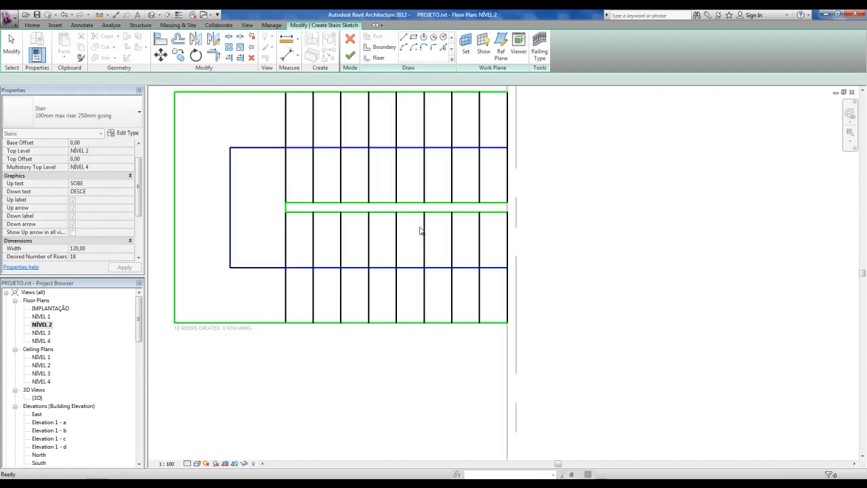
{"action": "scroll", "coordinate": [437, 271], "scroll_direction": "up", "scroll_amount": 1}
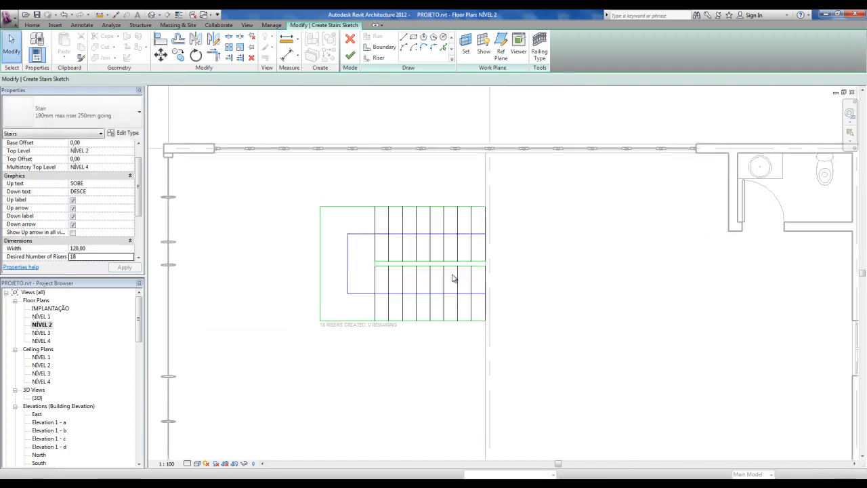
{"action": "scroll", "coordinate": [435, 266], "scroll_direction": "up", "scroll_amount": 2}
{"action": "left_click", "coordinate": [350, 55]}
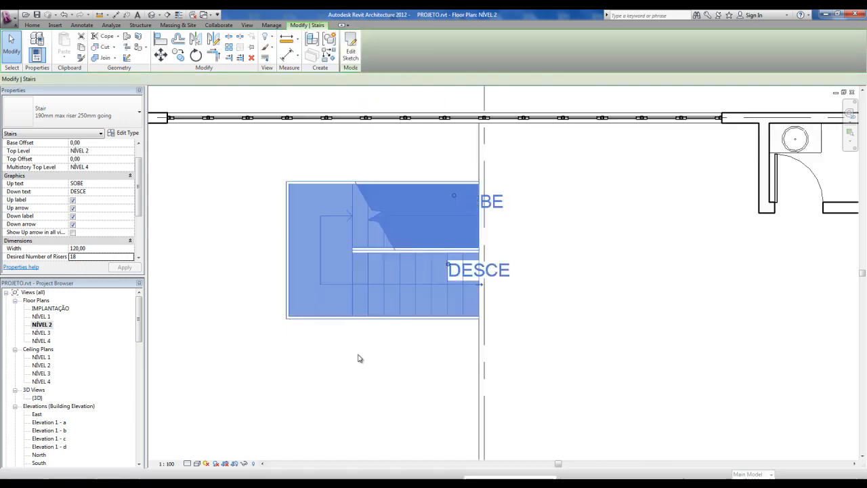
Open the NÍVEL 1 floor plan to check how the stair is represented there
{"action": "scroll", "coordinate": [370, 344], "scroll_direction": "down", "scroll_amount": 1}
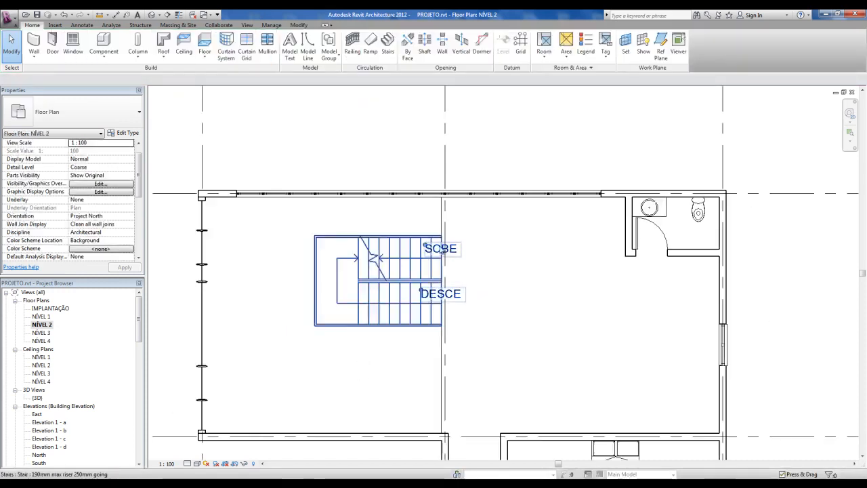
{"action": "middle_click_drag", "start_coordinate": [383, 388], "coordinate": [395, 336]}
{"action": "scroll", "coordinate": [394, 336], "scroll_direction": "down", "scroll_amount": 1}
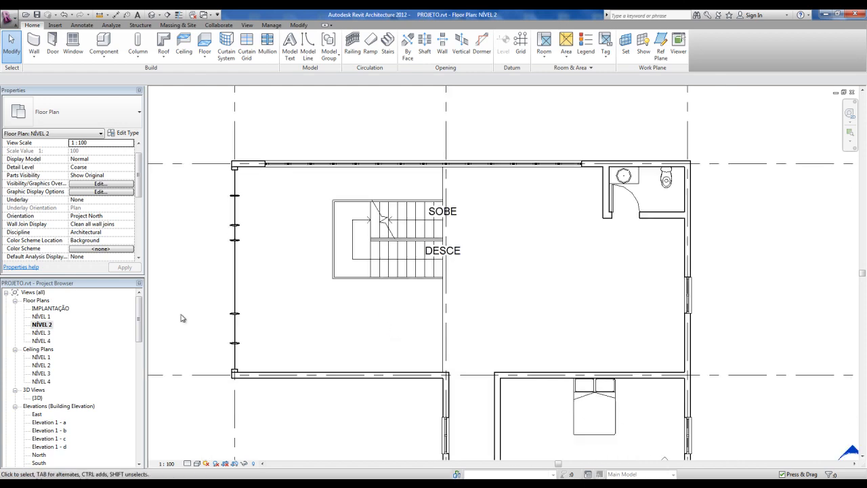
{"action": "scroll", "coordinate": [380, 225], "scroll_direction": "up", "scroll_amount": 1}
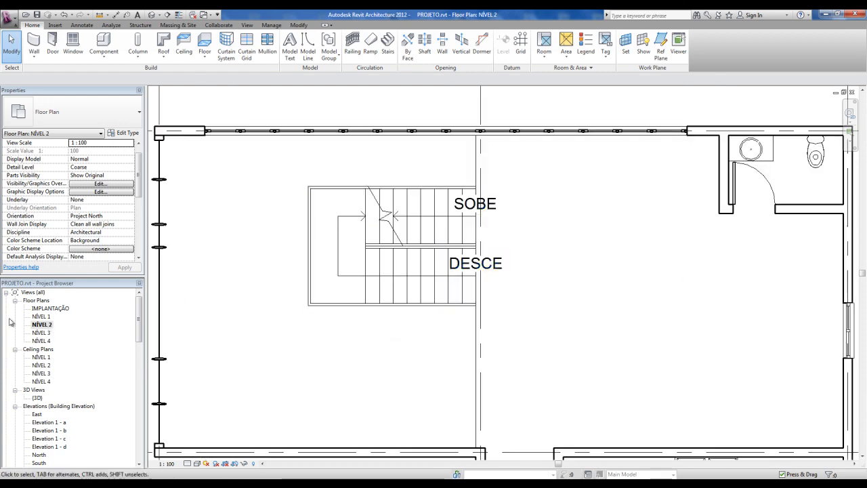
{"action": "double_click", "coordinate": [39, 317]}
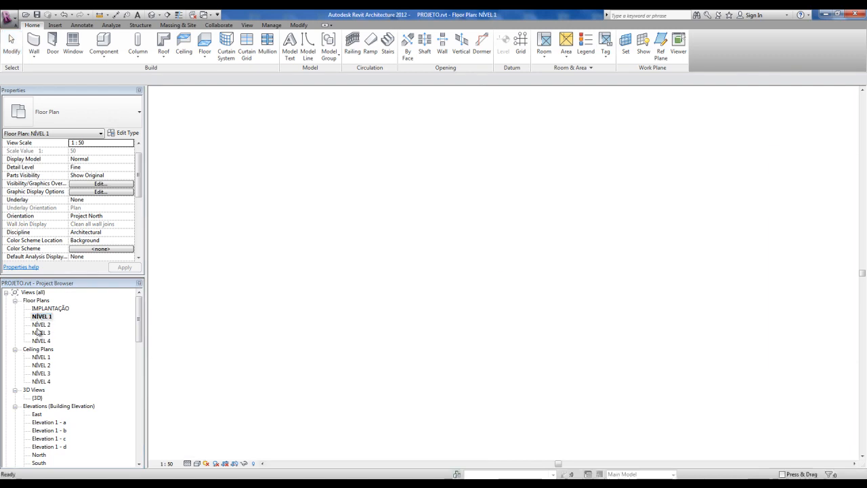
{"action": "scroll", "coordinate": [360, 273], "scroll_direction": "down", "scroll_amount": 1}
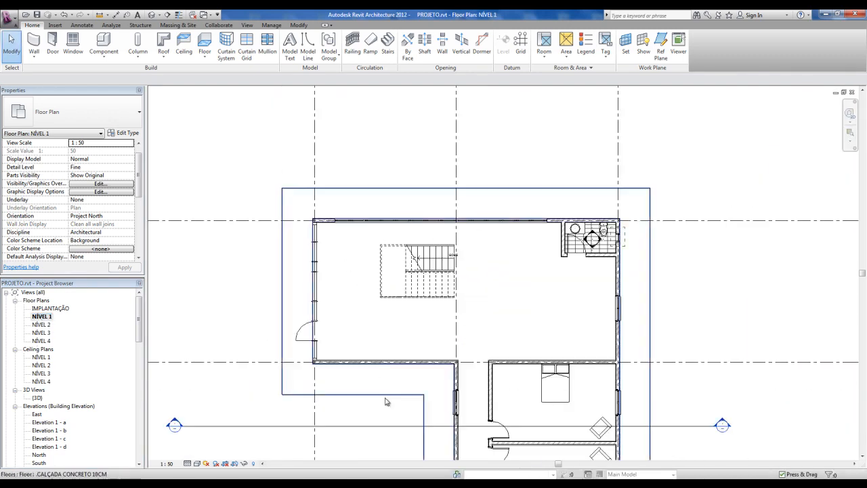
Move the horizontal section line into the large room just below the stair and open its section view
{"action": "left_click_drag", "start_coordinate": [393, 432], "coordinate": [390, 309]}
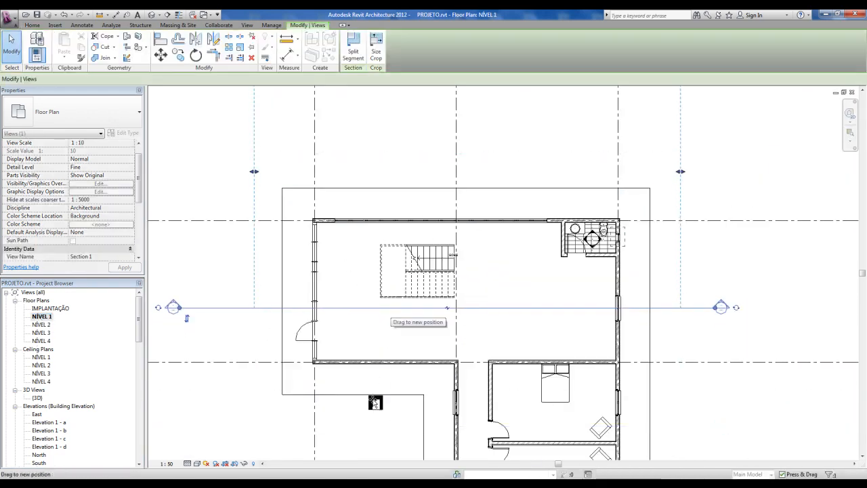
{"action": "left_click", "coordinate": [378, 439]}
{"action": "double_click", "coordinate": [173, 306]}
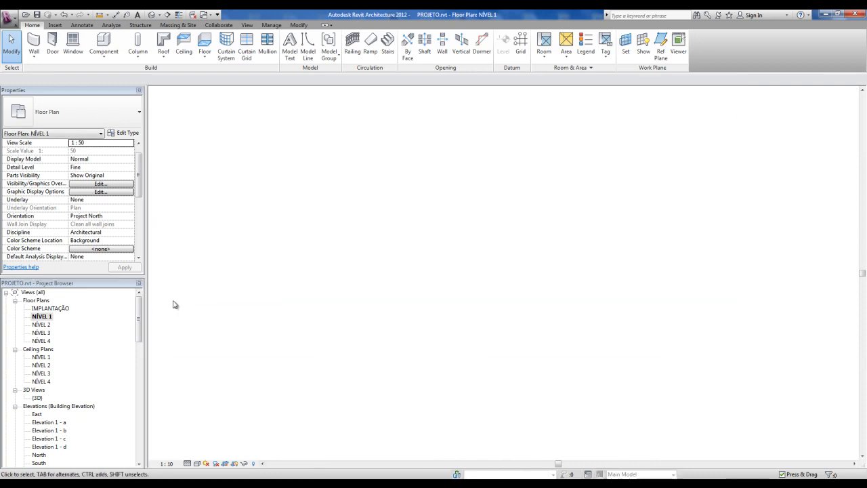
{"action": "scroll", "coordinate": [531, 399], "scroll_direction": "up", "scroll_amount": 1}
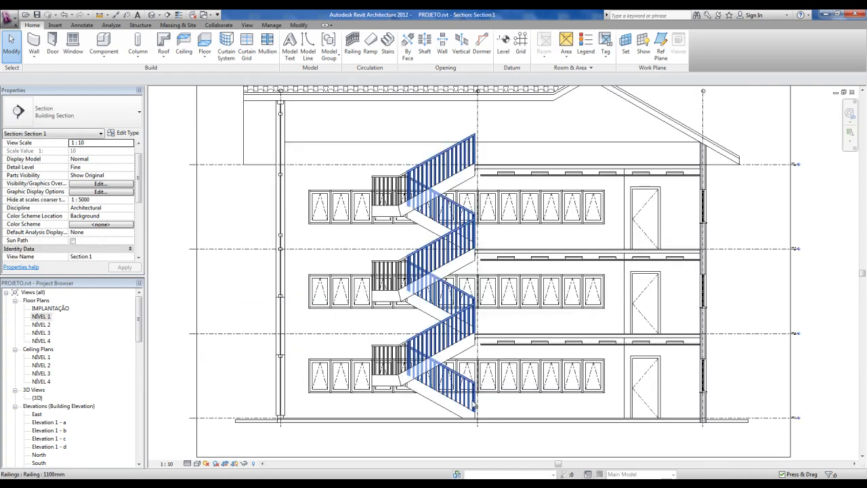
Select the stair in the section and review its level properties, including the multistory top level
{"action": "left_click", "coordinate": [473, 179]}
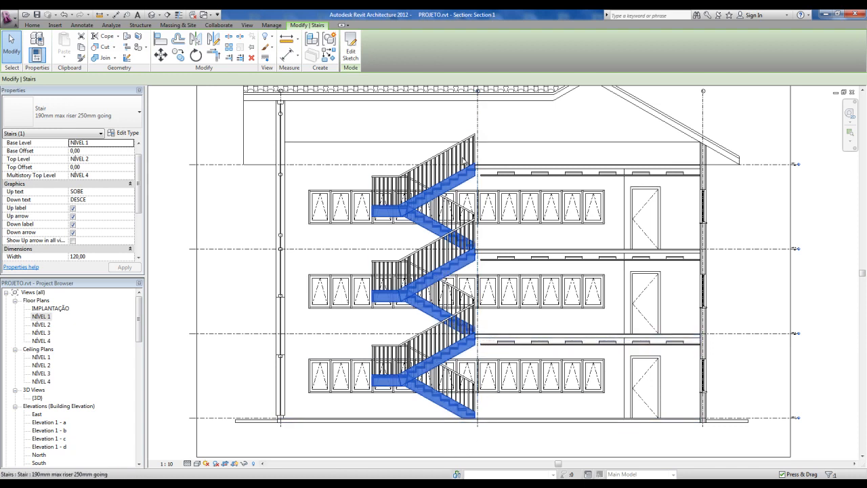
{"action": "left_click", "coordinate": [33, 179]}
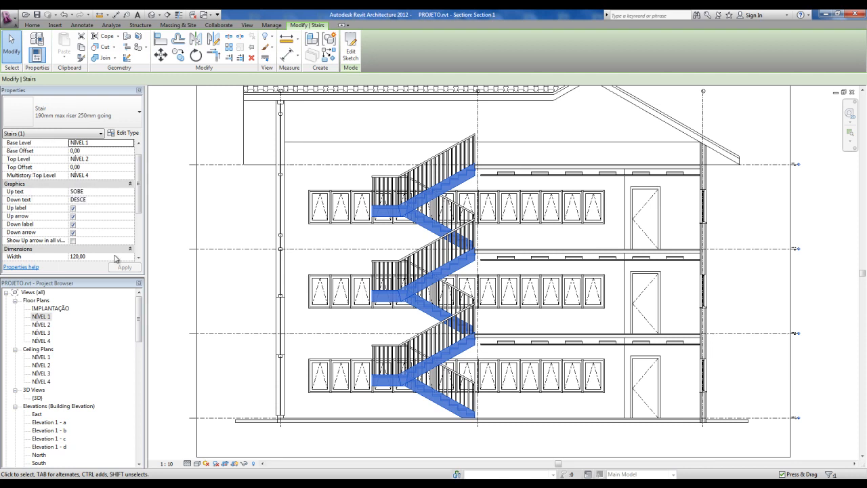
{"action": "left_click", "coordinate": [200, 309]}
{"action": "scroll", "coordinate": [201, 309], "scroll_direction": "down", "scroll_amount": 2}
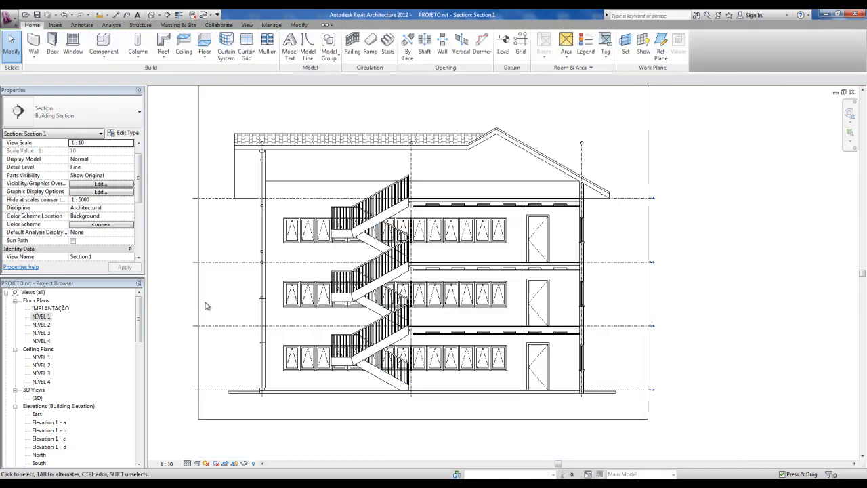
In the 3D view, copy the multistory stair from inside the building to the open area in front of the glazed facade
{"action": "left_click", "coordinate": [152, 14]}
{"action": "middle_click_drag", "start_coordinate": [435, 224], "coordinate": [525, 234], "text": "shift"}
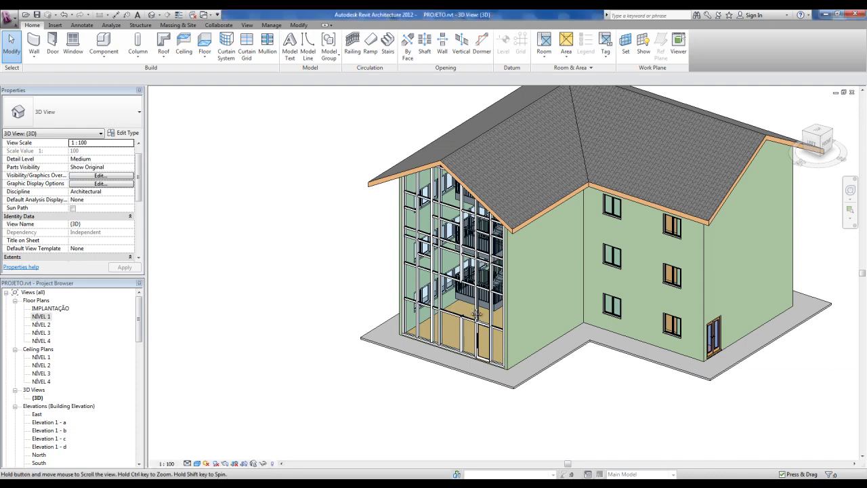
{"action": "left_click", "coordinate": [470, 305]}
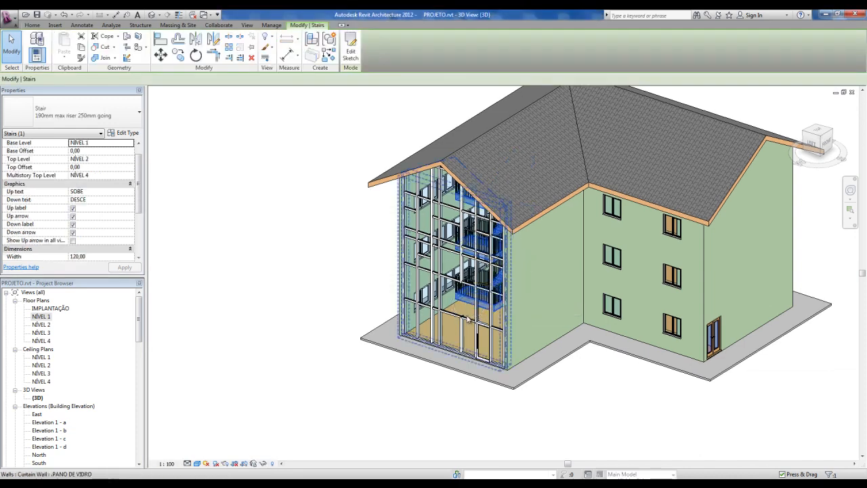
{"action": "left_click", "coordinate": [179, 56]}
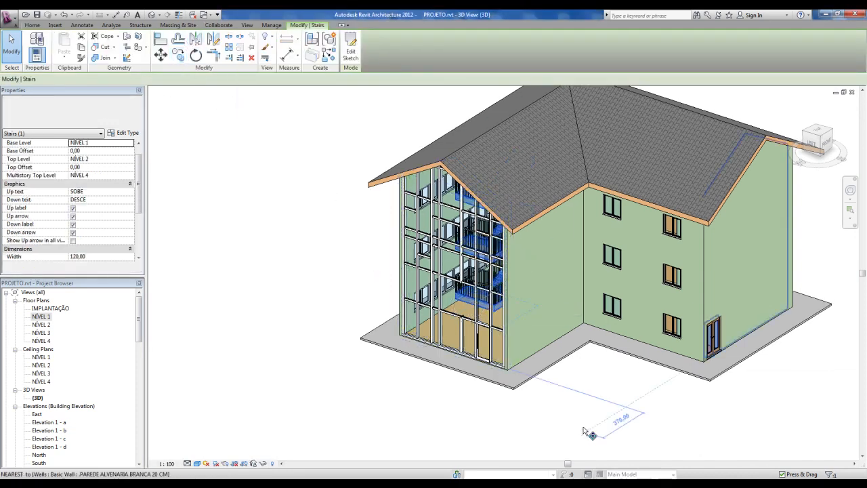
{"action": "middle_click_drag", "start_coordinate": [580, 388], "coordinate": [606, 335]}
{"action": "left_click", "coordinate": [642, 309]}
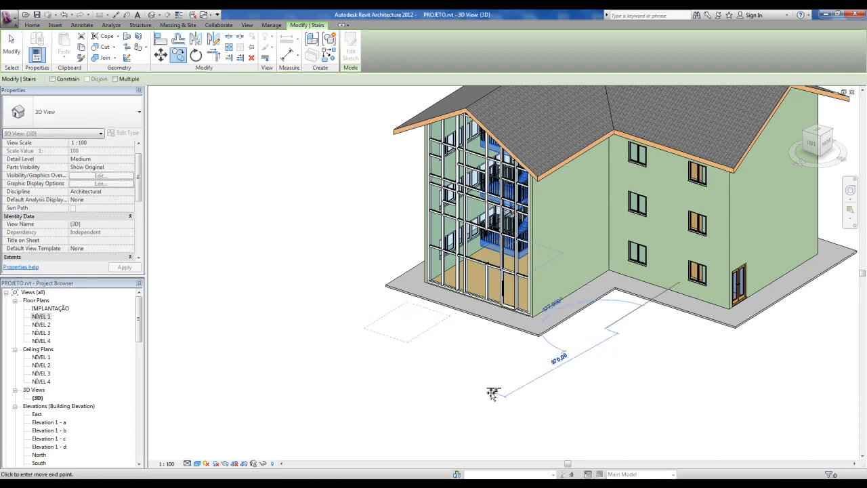
{"action": "left_click", "coordinate": [464, 416]}
{"action": "key", "text": "Escape"}
Delete the outer railing of the copied stair as a test and undo the deletion
{"action": "middle_click_drag", "start_coordinate": [436, 395], "coordinate": [467, 392], "text": "shift"}
{"action": "scroll", "coordinate": [466, 388], "scroll_direction": "up", "scroll_amount": 1}
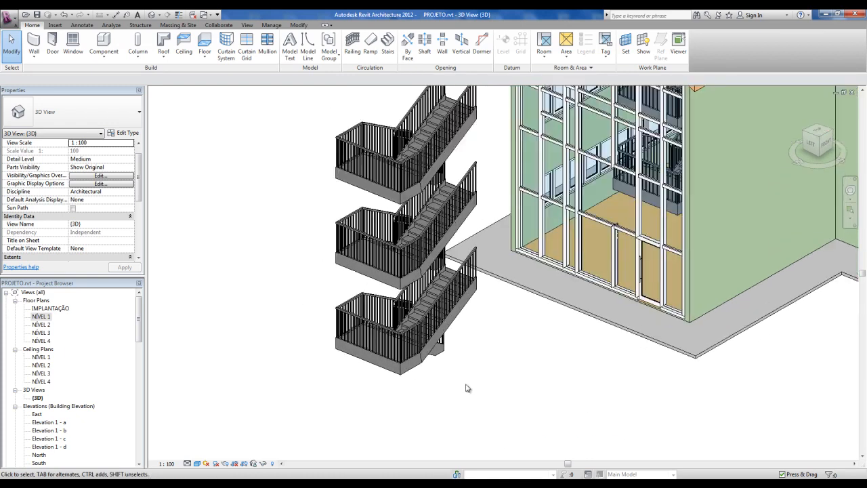
{"action": "scroll", "coordinate": [451, 332], "scroll_direction": "up", "scroll_amount": 2}
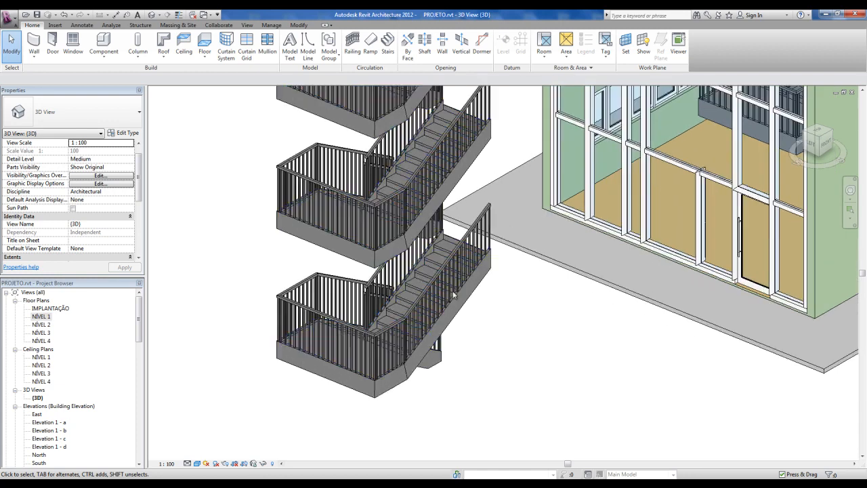
{"action": "left_click", "coordinate": [472, 239]}
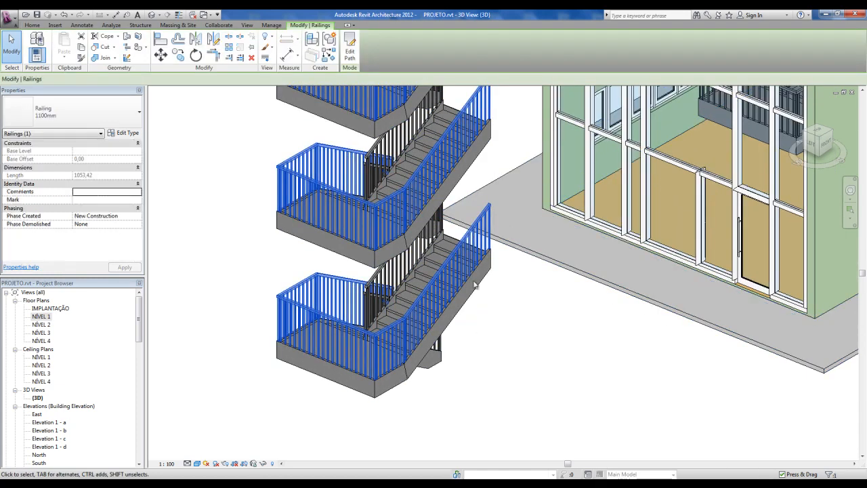
{"action": "left_click", "coordinate": [473, 261]}
{"action": "left_click", "coordinate": [535, 368]}
{"action": "left_click", "coordinate": [473, 240]}
{"action": "key", "text": "Delete"}
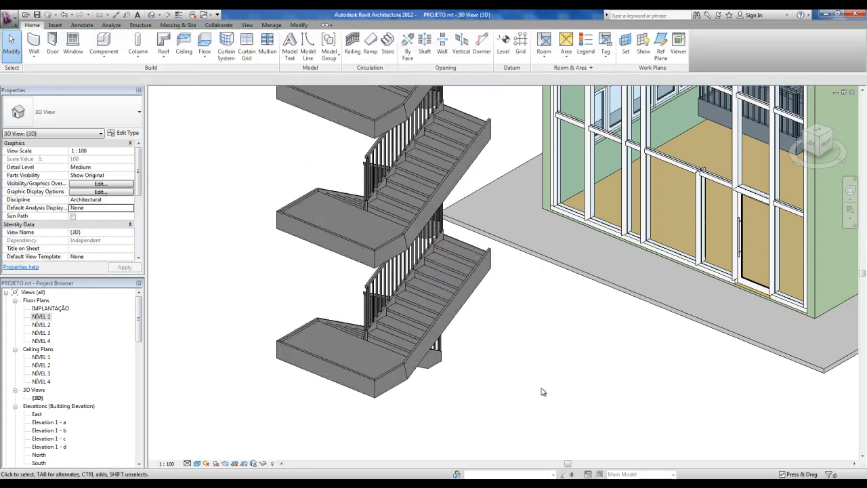
{"action": "key", "text": "ctrl+z"}
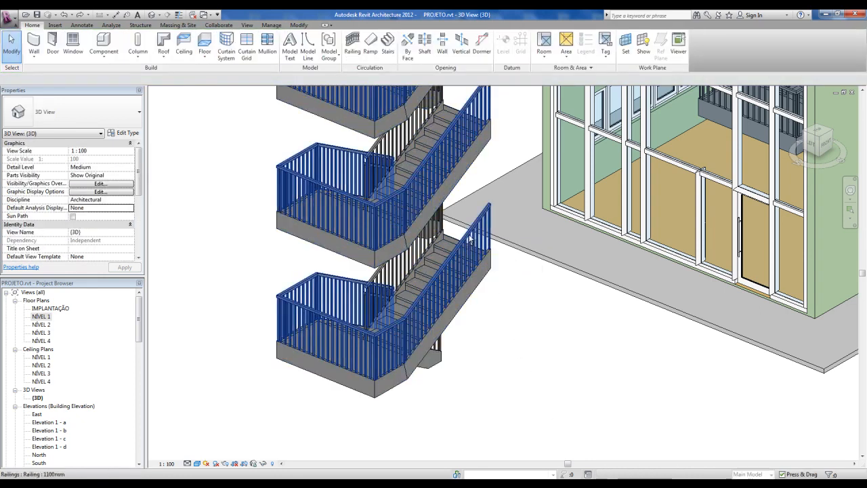
{"action": "left_click", "coordinate": [470, 251]}
{"action": "key", "text": "Escape"}
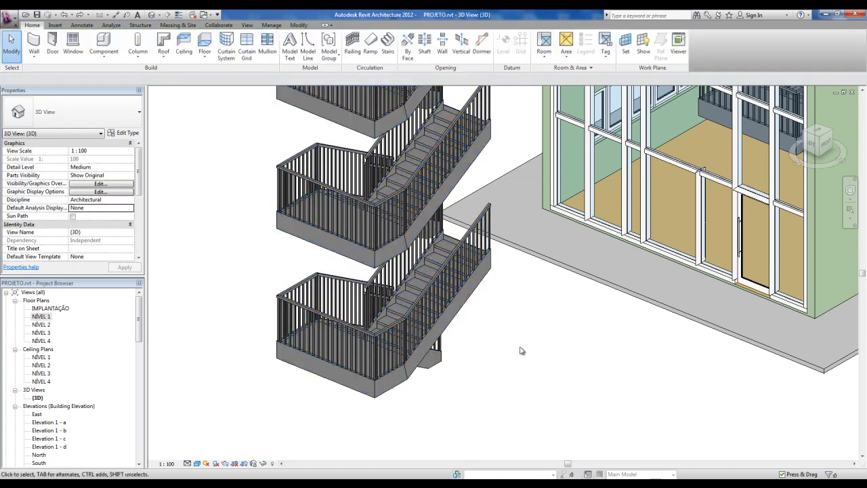
Duplicate the copied stair's type under the name .ESCADA CONCRETO, keeping the stair visible beside its type properties
{"action": "left_click", "coordinate": [481, 279]}
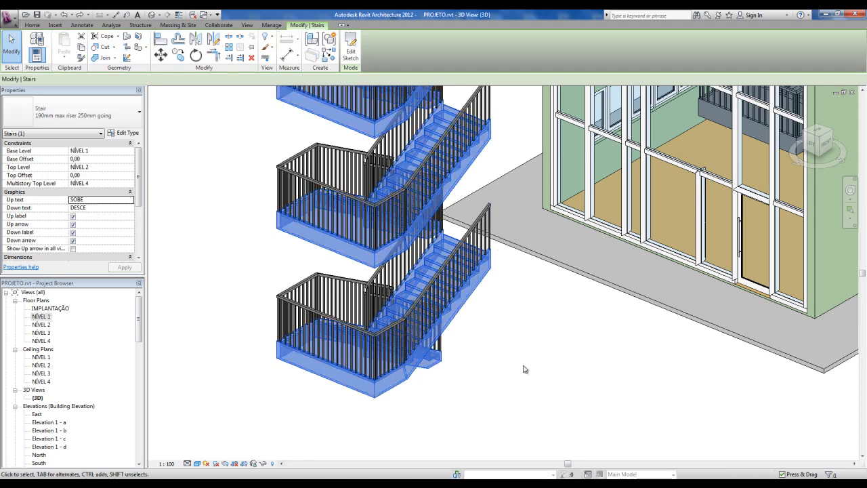
{"action": "middle_click_drag", "start_coordinate": [331, 337], "coordinate": [360, 329]}
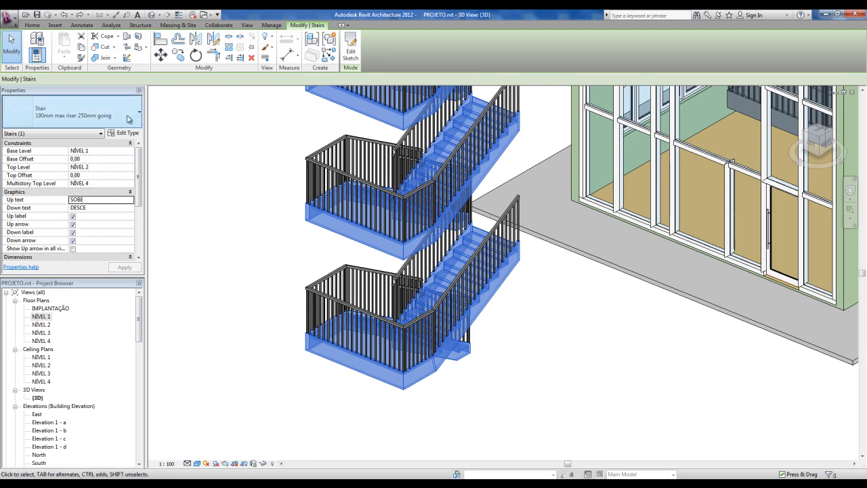
{"action": "left_click", "coordinate": [124, 134]}
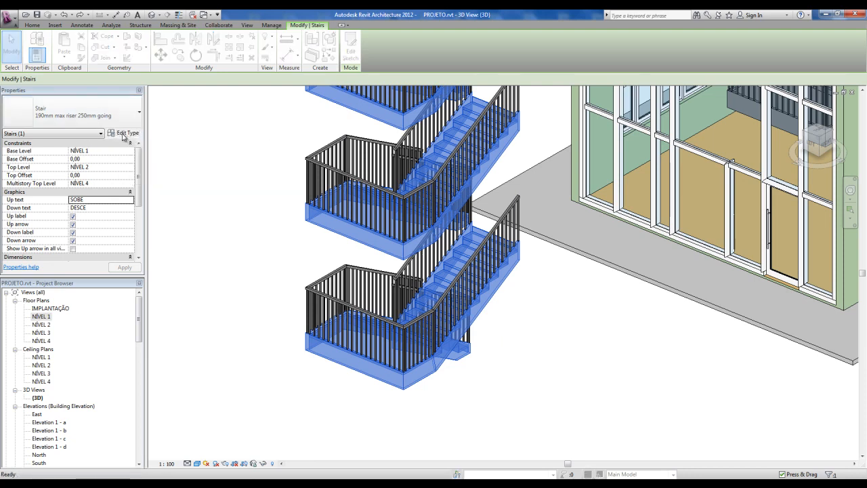
{"action": "left_click", "coordinate": [430, 127]}
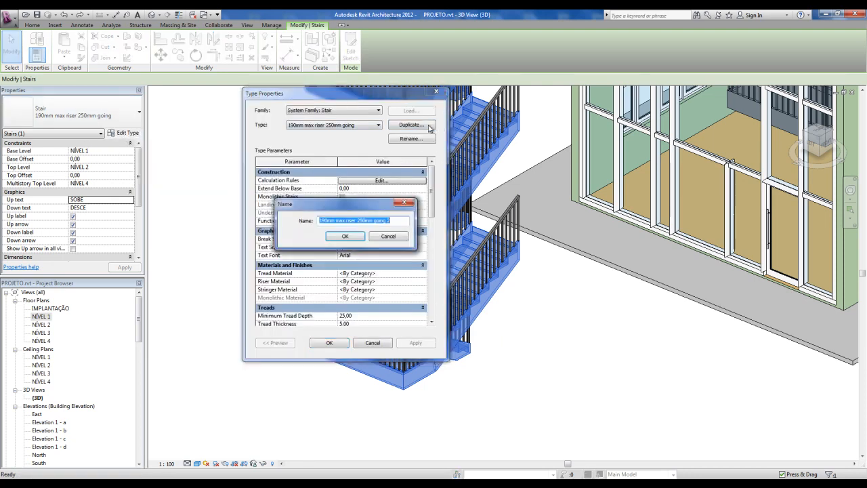
{"action": "type", "text": ".ESCADA CONCRETO"}
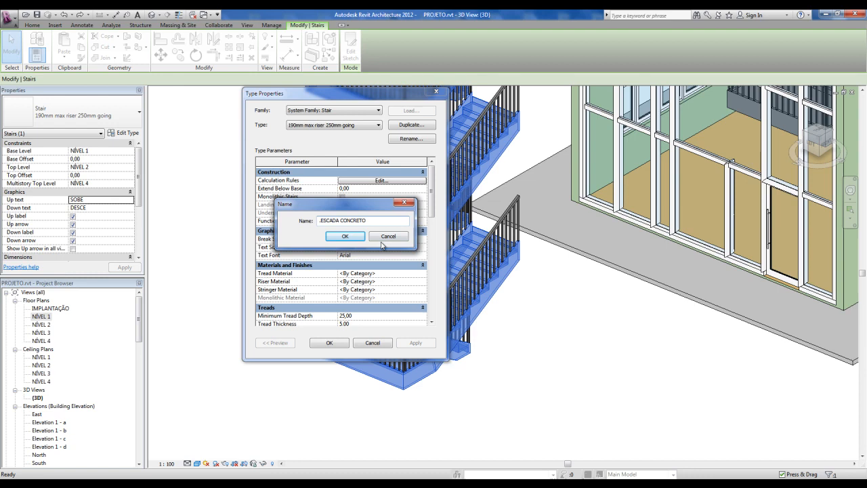
{"action": "left_click", "coordinate": [345, 236]}
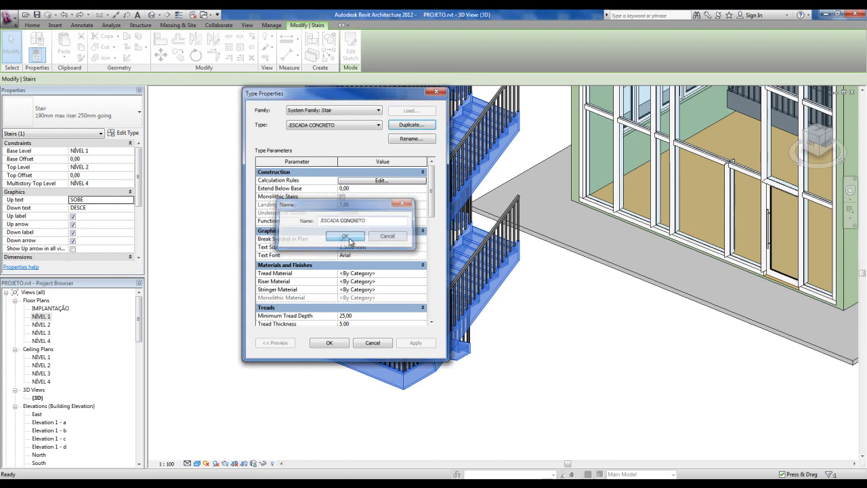
{"action": "left_click_drag", "start_coordinate": [357, 95], "coordinate": [206, 82]}
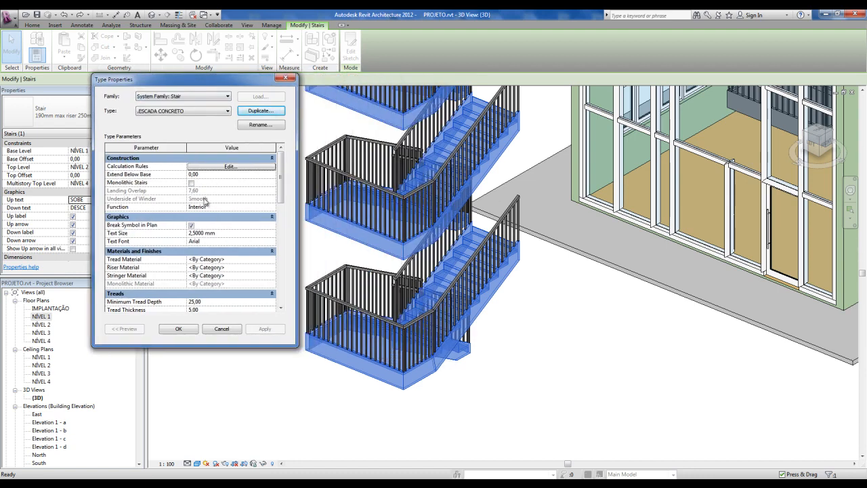
Switch the Monolithic Stairs option on and off again to see which parameters it controls
{"action": "mouse_move", "coordinate": [280, 173]}
{"action": "left_mouse_down"}
{"action": "mouse_move", "coordinate": [279, 272]}
{"action": "mouse_move", "coordinate": [282, 171]}
{"action": "left_mouse_up"}
{"action": "left_click", "coordinate": [192, 185]}
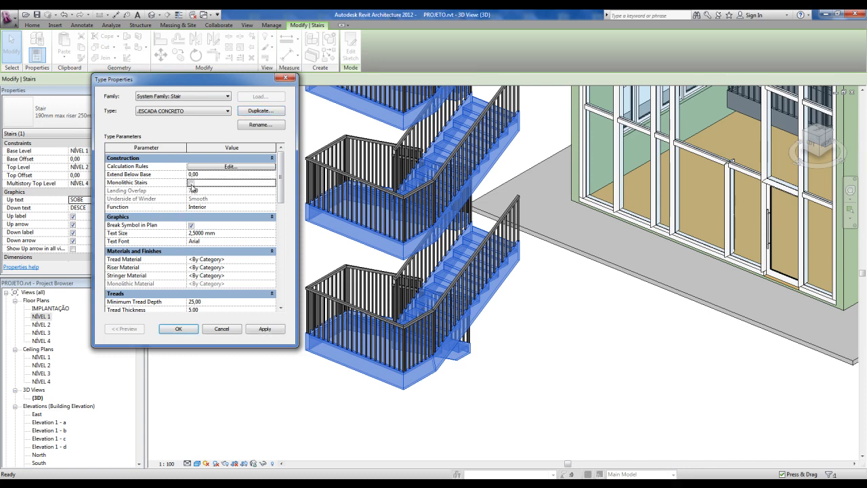
{"action": "left_click", "coordinate": [191, 183]}
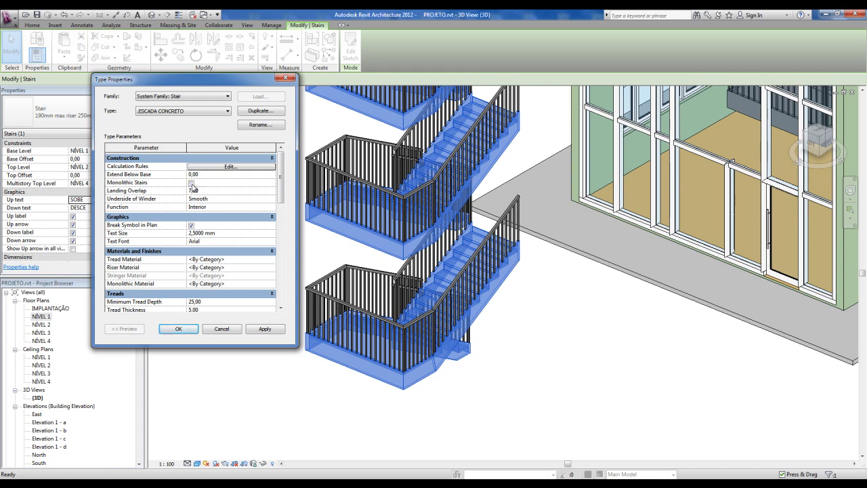
{"action": "left_click", "coordinate": [192, 183]}
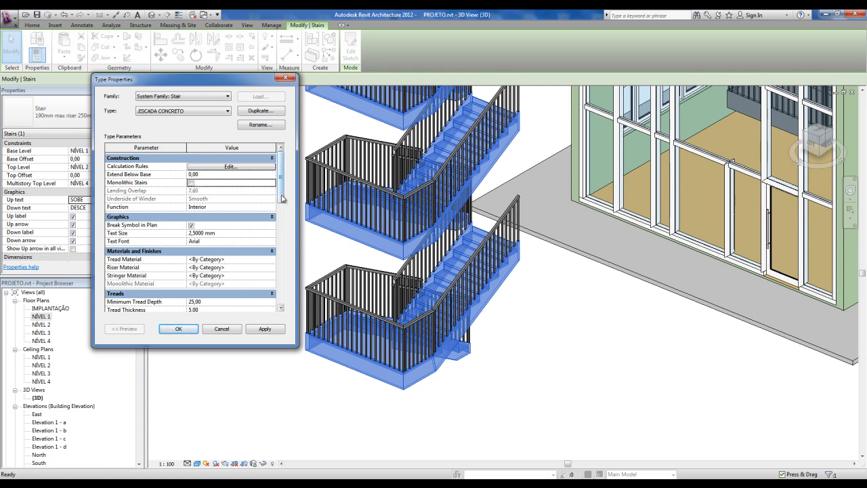
Review the stair type's text size, text font and tread, riser and stringer material parameters
{"action": "scroll", "coordinate": [282, 198], "scroll_direction": "down", "scroll_amount": 1}
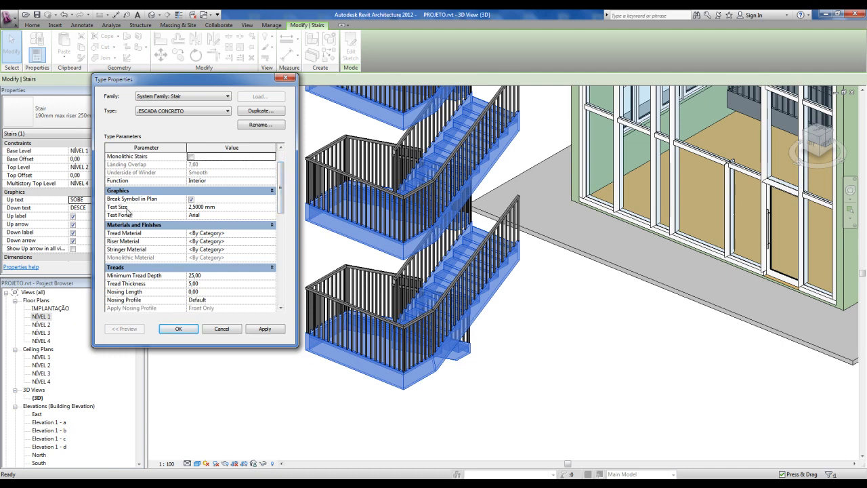
{"action": "left_click", "coordinate": [200, 216]}
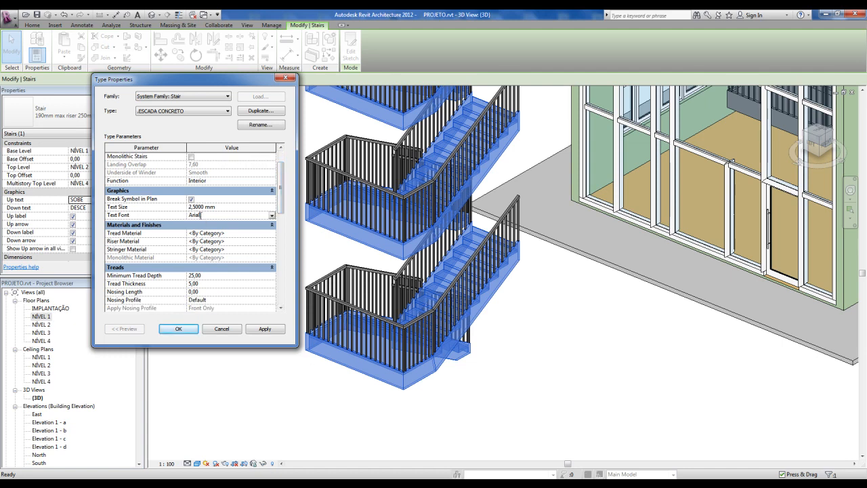
{"action": "left_click", "coordinate": [210, 208]}
{"action": "left_click_drag", "start_coordinate": [282, 190], "coordinate": [281, 202]}
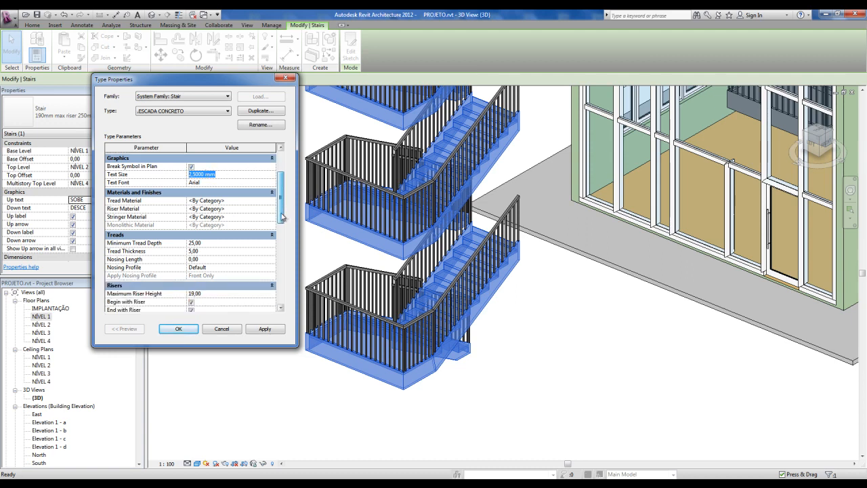
{"action": "left_click", "coordinate": [152, 201]}
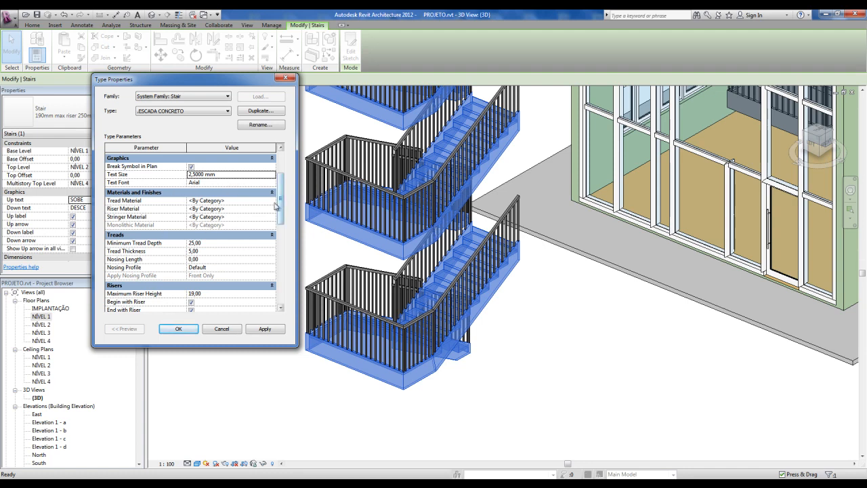
Set the stair type's minimum tread depth to 28 and check the tread thickness and nosing length fields
{"action": "left_click_drag", "start_coordinate": [281, 206], "coordinate": [282, 232]}
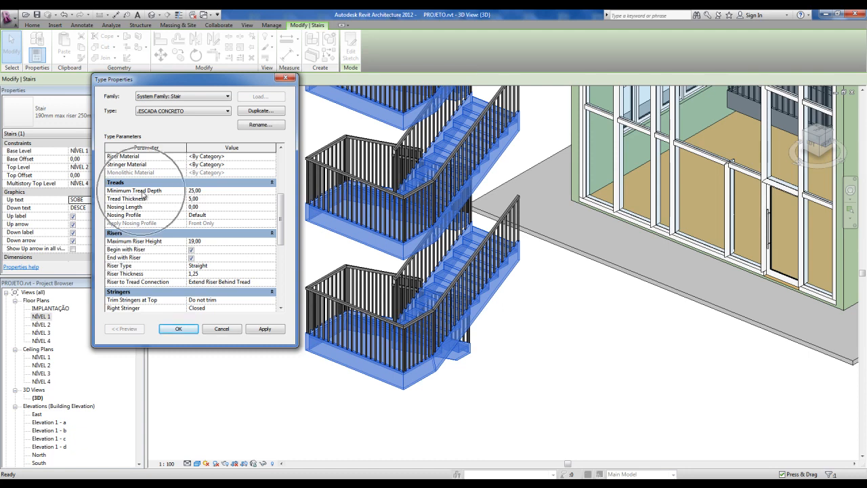
{"action": "left_click", "coordinate": [211, 191]}
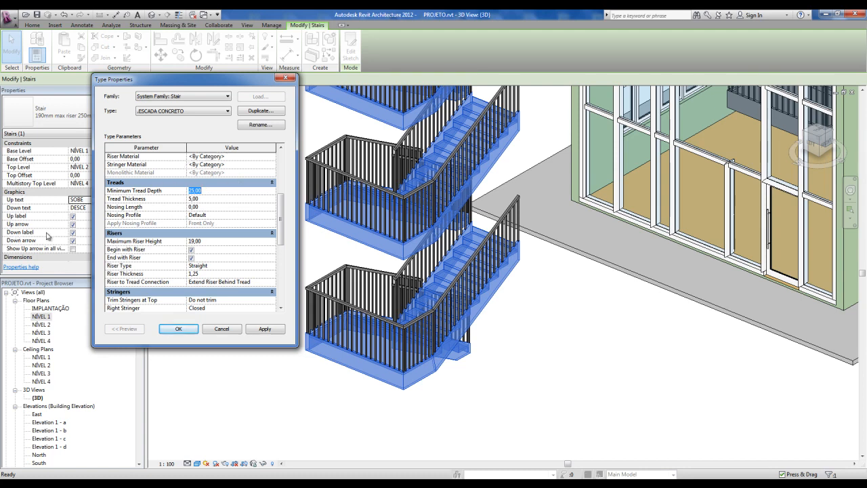
{"action": "left_click", "coordinate": [204, 200]}
{"action": "left_click", "coordinate": [204, 207]}
{"action": "key", "text": "ctrl"}
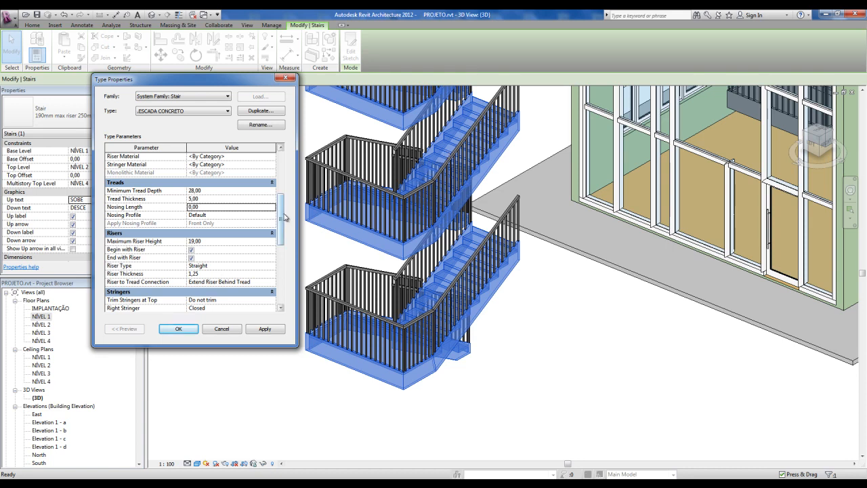
Set the maximum riser height to 18 and check the Begin with Riser and End with Riser options against the stair
{"action": "scroll", "coordinate": [282, 218], "scroll_direction": "down", "scroll_amount": 2}
{"action": "key", "text": "ctrl"}
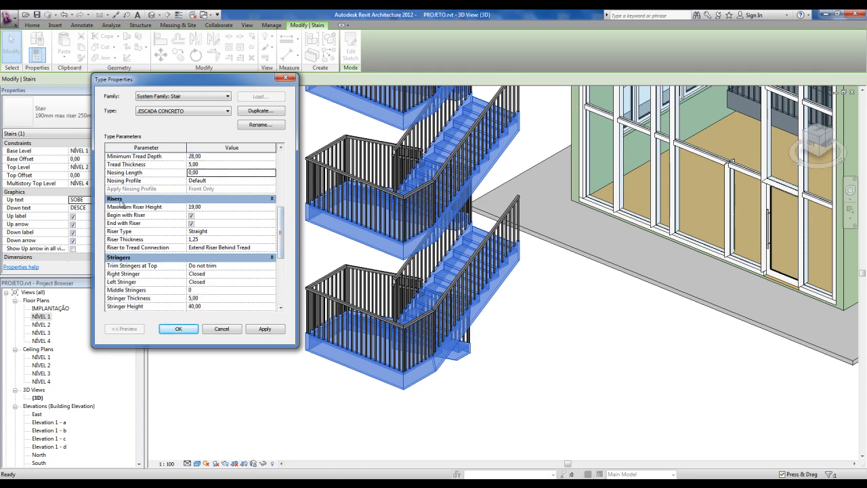
{"action": "left_click", "coordinate": [208, 207]}
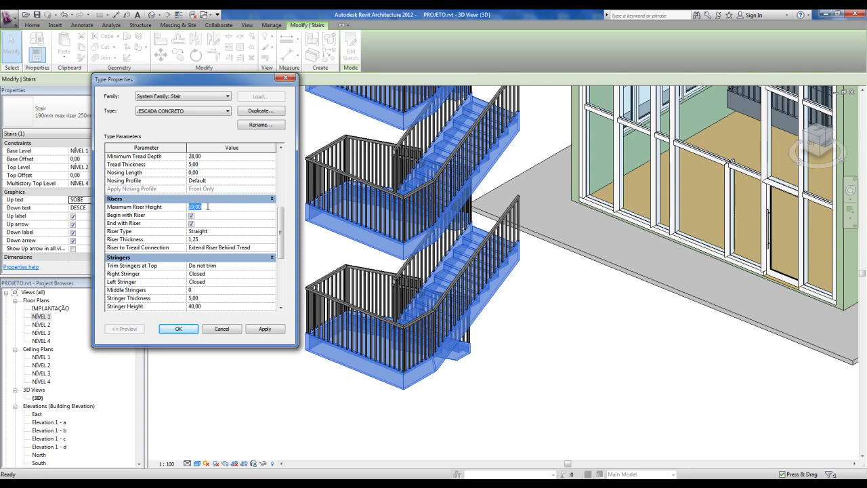
{"action": "type", "text": "18"}
{"action": "left_click_drag", "start_coordinate": [281, 223], "coordinate": [280, 227]}
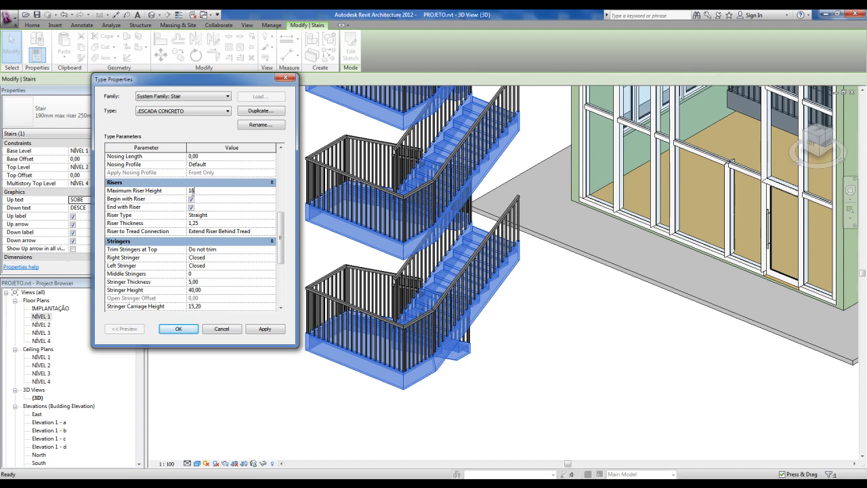
{"action": "left_click", "coordinate": [191, 199]}
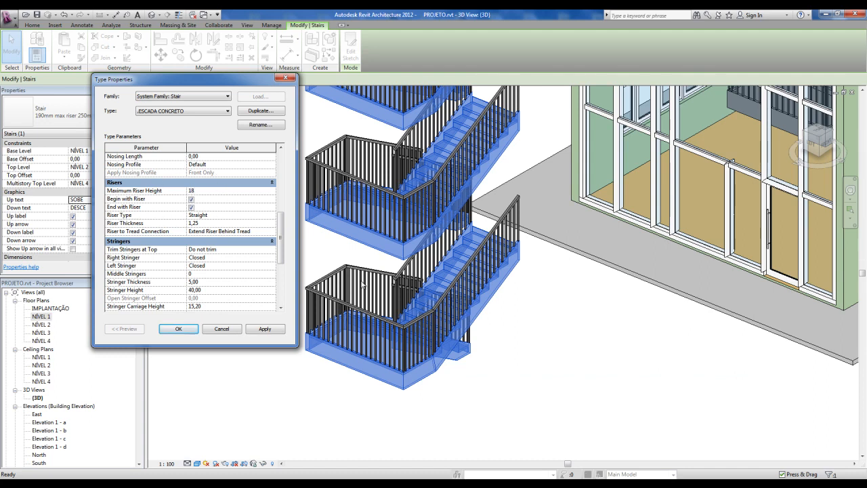
{"action": "left_click", "coordinate": [471, 354]}
{"action": "left_click", "coordinate": [479, 229]}
{"action": "left_click", "coordinate": [479, 229]}
Try the Slanted riser type for the stair and set the riser type to None
{"action": "scroll", "coordinate": [285, 231], "scroll_direction": "down", "scroll_amount": 1}
{"action": "key", "text": "ctrl"}
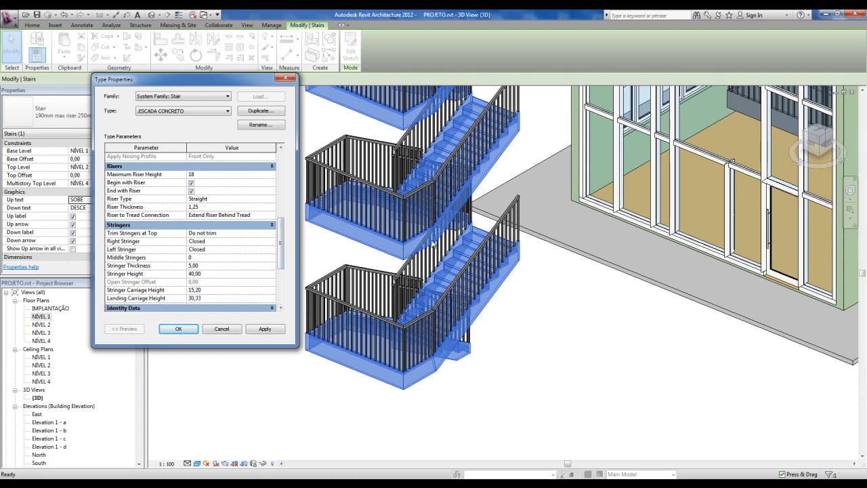
{"action": "left_click", "coordinate": [270, 200]}
{"action": "left_click", "coordinate": [271, 198]}
{"action": "left_click", "coordinate": [201, 221]}
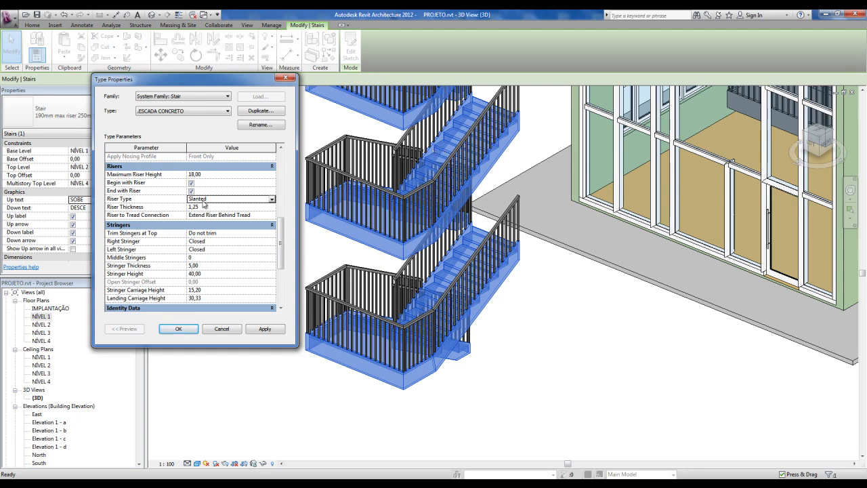
{"action": "left_click", "coordinate": [272, 199]}
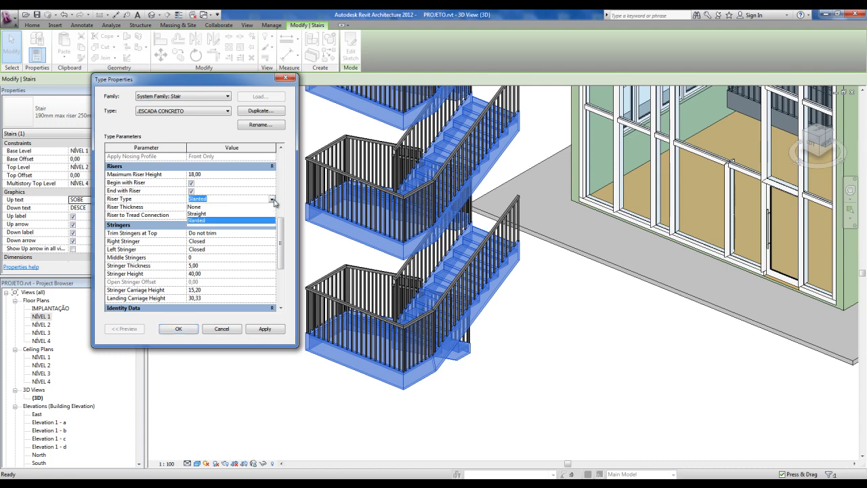
{"action": "left_click", "coordinate": [217, 207]}
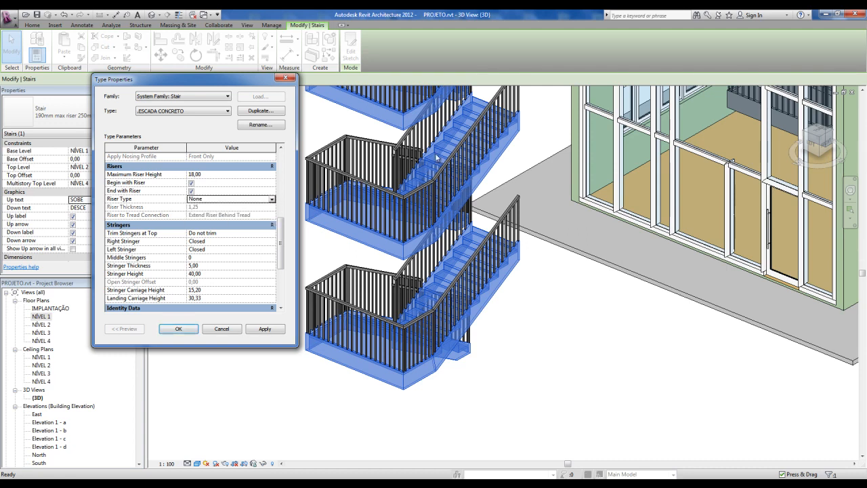
Set the stair type's riser type to Straight and check the riser thickness field
{"action": "left_click", "coordinate": [272, 200]}
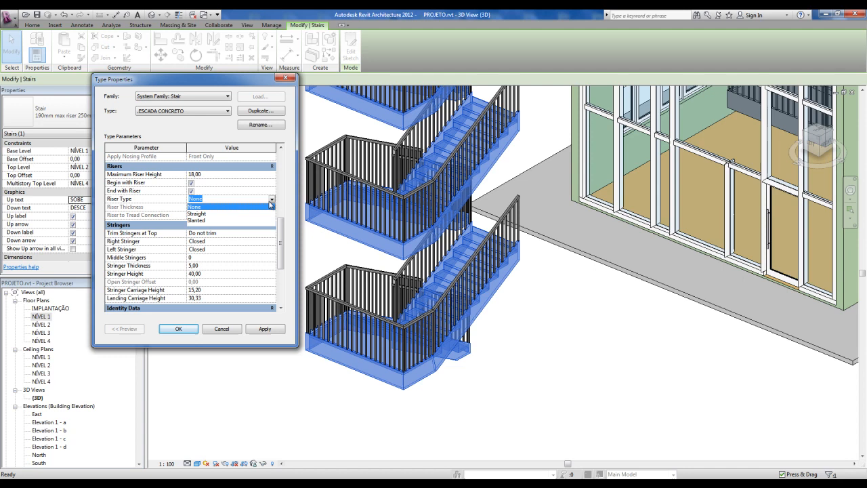
{"action": "left_click", "coordinate": [202, 214]}
{"action": "left_click_drag", "start_coordinate": [282, 237], "coordinate": [282, 244]}
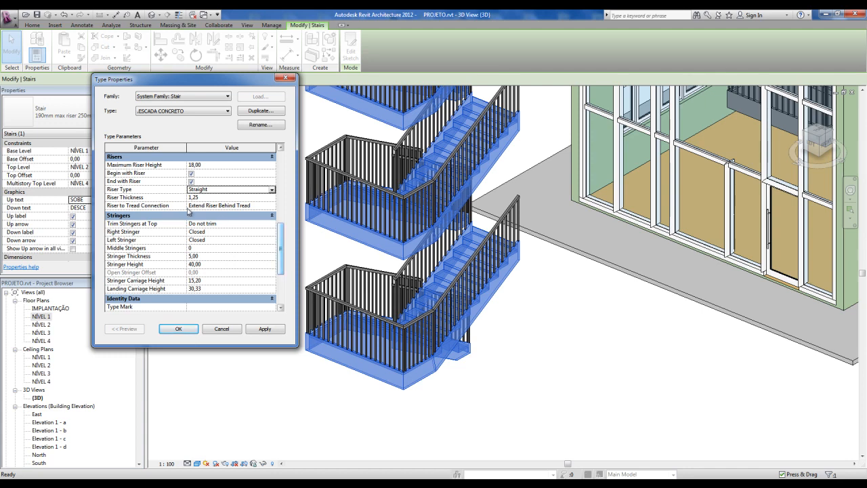
{"action": "left_click", "coordinate": [206, 198]}
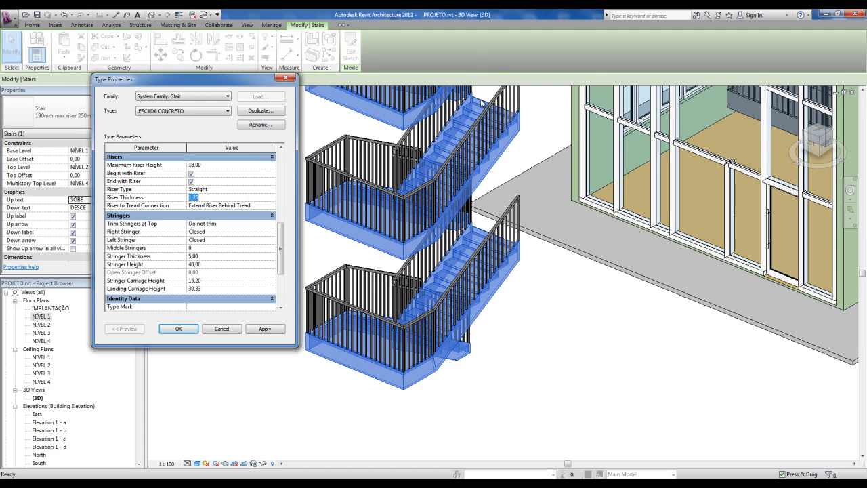
{"action": "scroll", "coordinate": [284, 244], "scroll_direction": "down", "scroll_amount": 1}
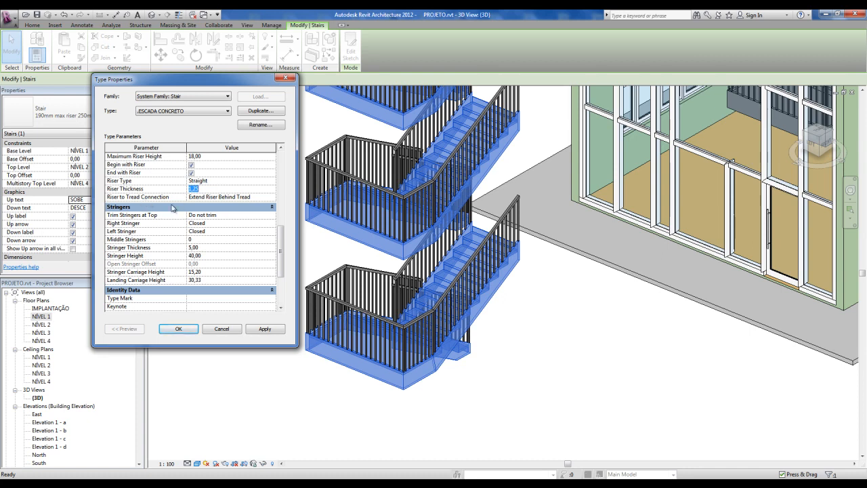
Try Open for both the right and left stringers, apply the type changes and inspect the stair in 3D
{"action": "left_click_drag", "start_coordinate": [281, 243], "coordinate": [284, 255]}
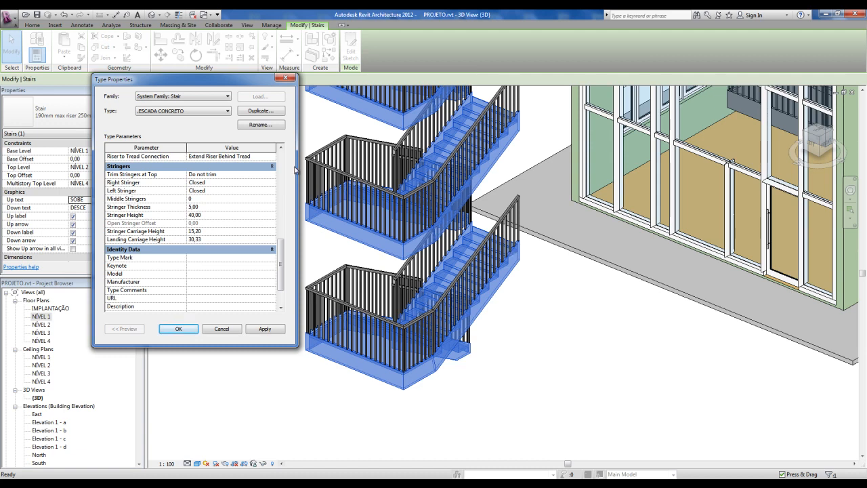
{"action": "left_click", "coordinate": [271, 183]}
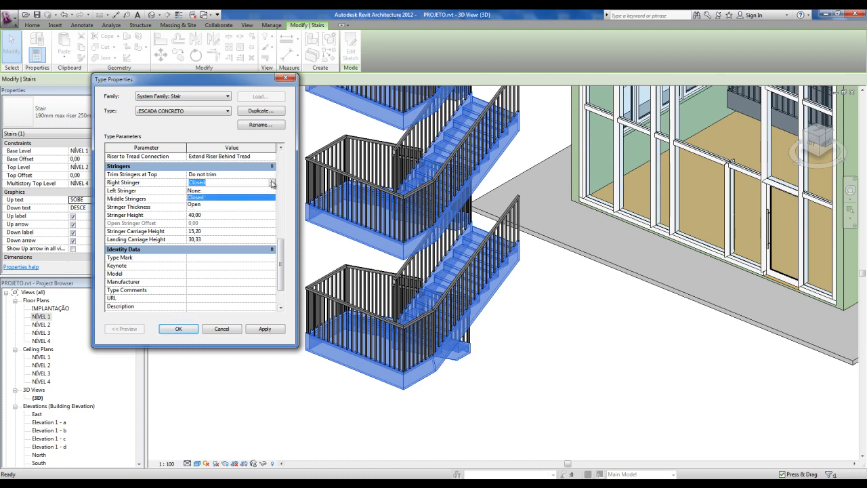
{"action": "left_click", "coordinate": [203, 205]}
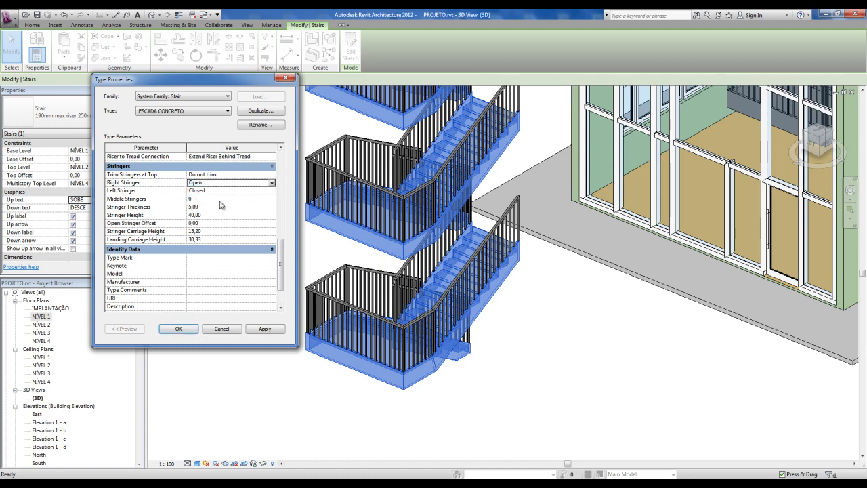
{"action": "left_click", "coordinate": [272, 191]}
{"action": "left_click", "coordinate": [194, 213]}
{"action": "left_click", "coordinate": [178, 328]}
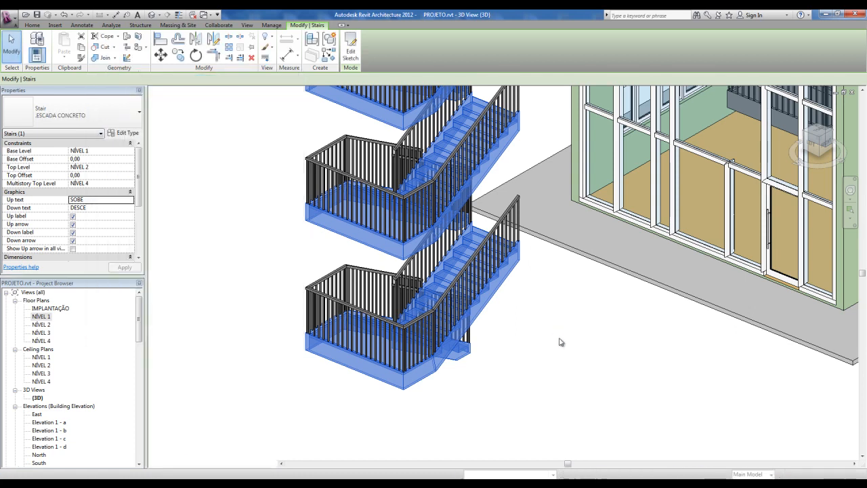
{"action": "left_click", "coordinate": [512, 317]}
{"action": "scroll", "coordinate": [507, 292], "scroll_direction": "up", "scroll_amount": 2}
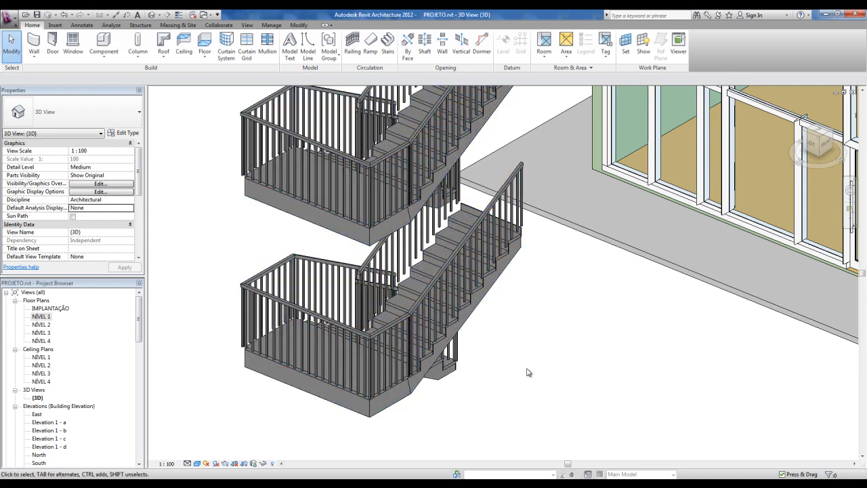
Set the outside stair type's right and left stringers back to Closed and check the Middle Stringers field
{"action": "left_click", "coordinate": [491, 302]}
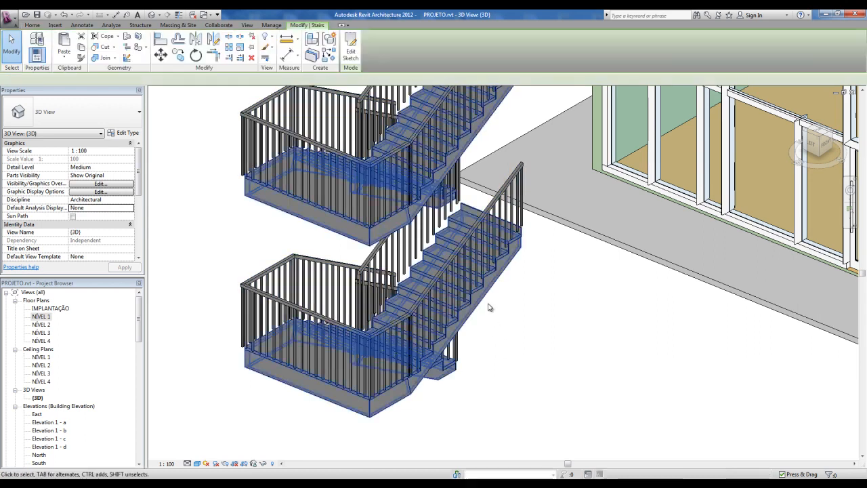
{"action": "left_click", "coordinate": [127, 133]}
{"action": "left_click_drag", "start_coordinate": [281, 204], "coordinate": [281, 272]}
{"action": "left_click", "coordinate": [271, 215]}
{"action": "left_click", "coordinate": [271, 215]}
{"action": "left_click", "coordinate": [217, 224]}
{"action": "left_click", "coordinate": [273, 224]}
{"action": "left_click", "coordinate": [202, 239]}
{"action": "left_click", "coordinate": [272, 215]}
{"action": "left_click", "coordinate": [203, 231]}
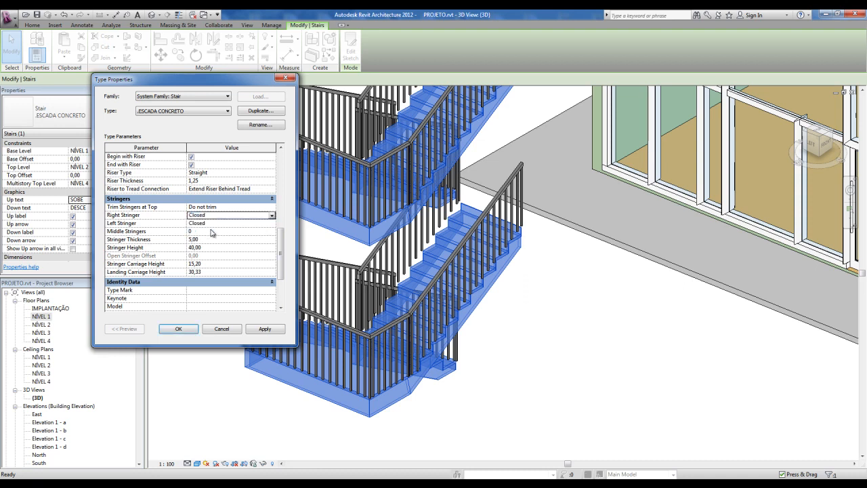
{"action": "left_click", "coordinate": [209, 230]}
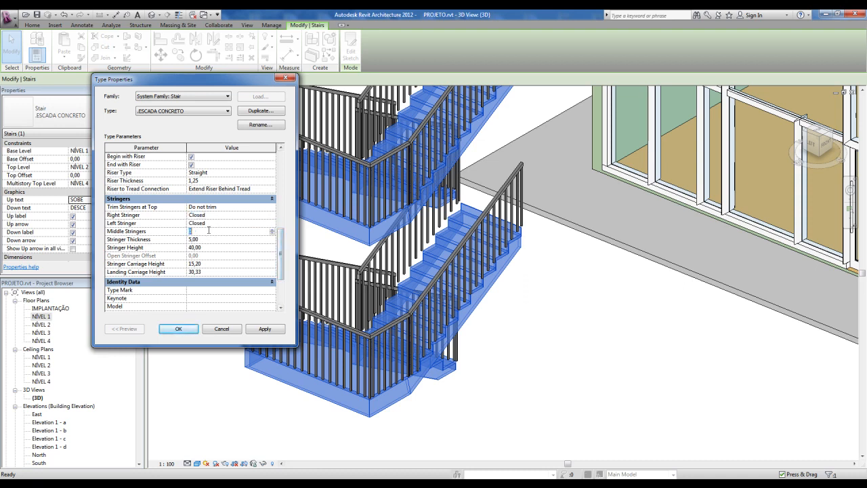
{"action": "scroll", "coordinate": [277, 249], "scroll_direction": "down", "scroll_amount": 1}
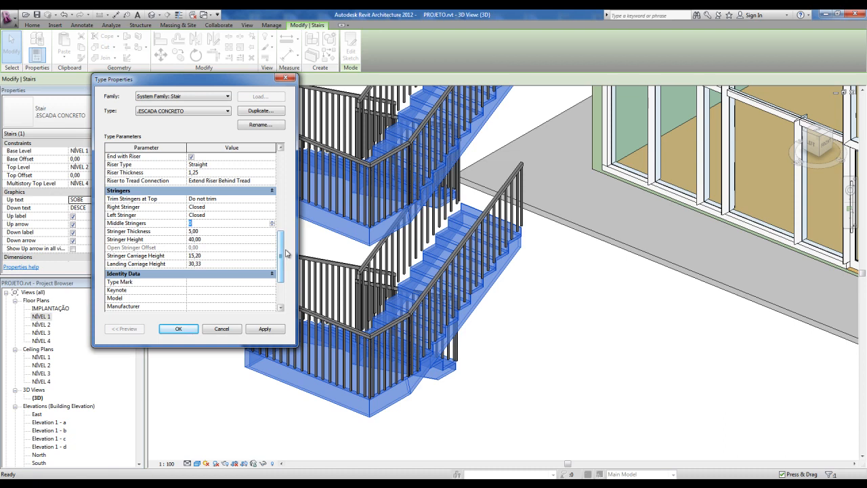
Apply the edited stringer settings to the .ESCADA CONCRETO stair type and deselect the stair
{"action": "left_click", "coordinate": [218, 234]}
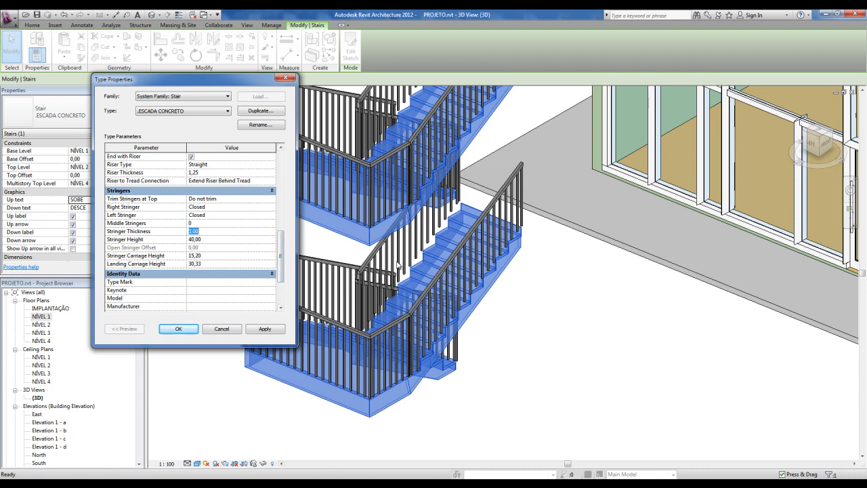
{"action": "left_click", "coordinate": [179, 329]}
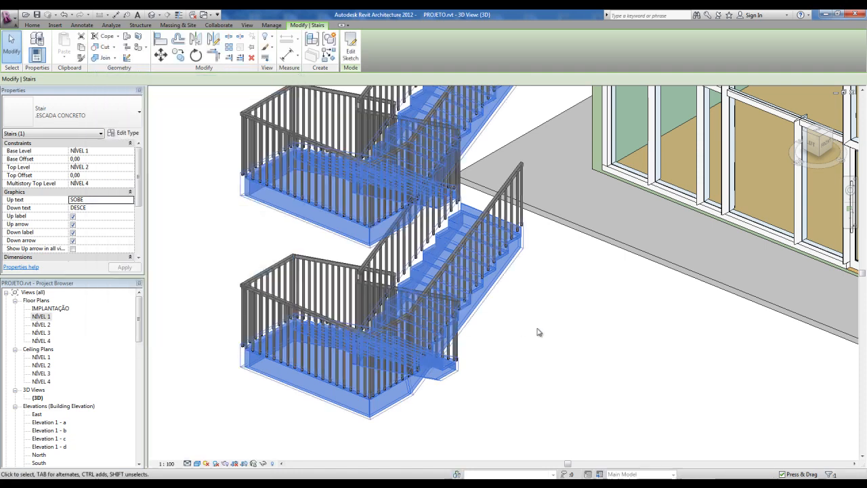
{"action": "left_click", "coordinate": [527, 309]}
{"action": "scroll", "coordinate": [528, 310], "scroll_direction": "up", "scroll_amount": 5}
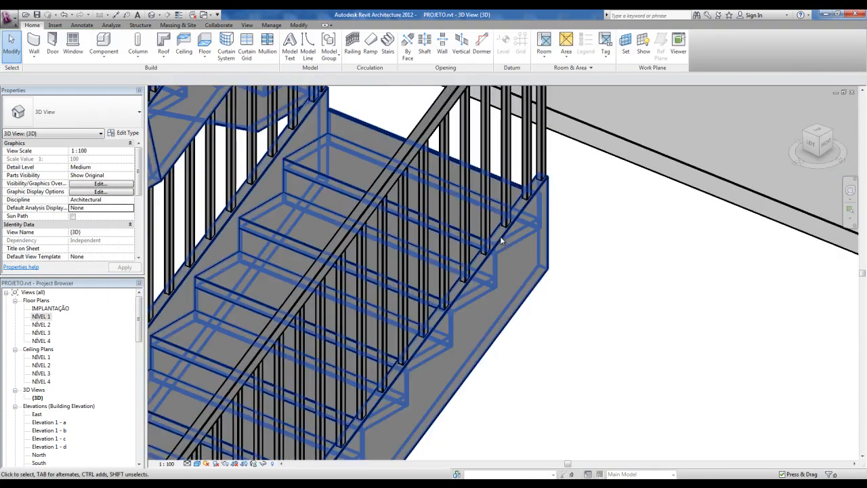
Review the stringer height, stringer carriage height and landing carriage height in the stair's type properties
{"action": "left_click", "coordinate": [500, 237]}
{"action": "scroll", "coordinate": [499, 238], "scroll_direction": "down", "scroll_amount": 3}
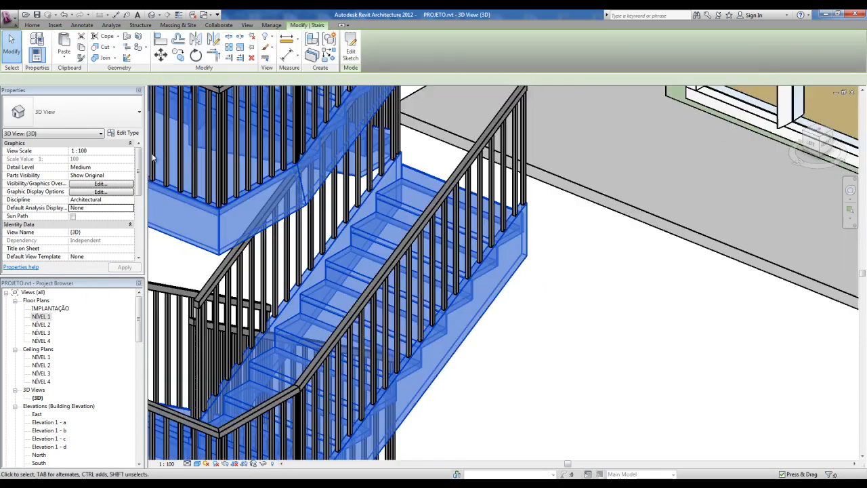
{"action": "left_click", "coordinate": [128, 133]}
{"action": "scroll", "coordinate": [122, 200], "scroll_direction": "down", "scroll_amount": 6}
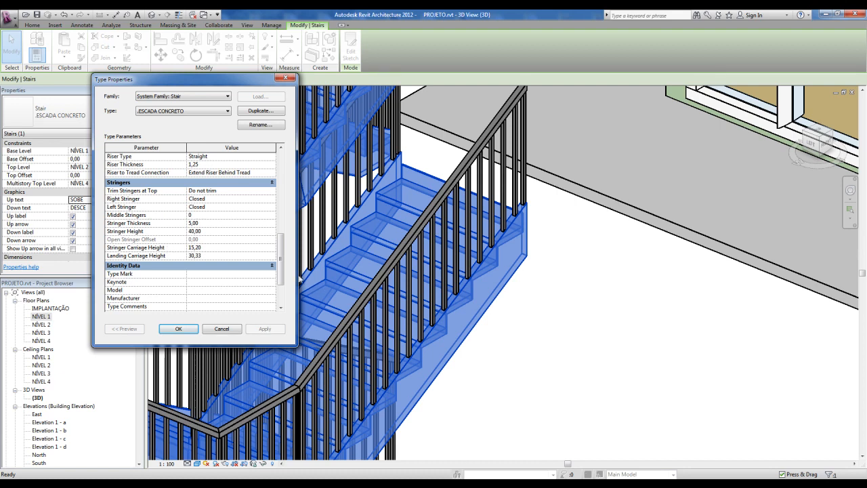
{"action": "left_click", "coordinate": [213, 232]}
{"action": "left_click", "coordinate": [219, 249]}
{"action": "left_click", "coordinate": [220, 256]}
{"action": "left_click", "coordinate": [220, 248]}
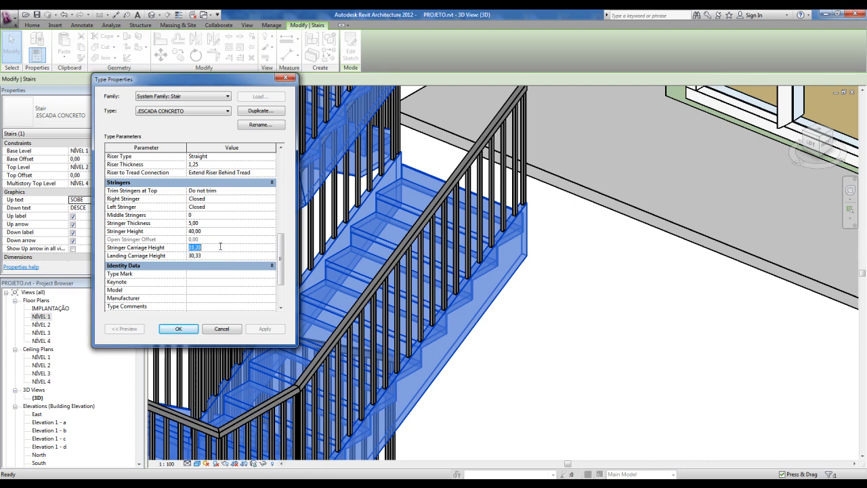
{"action": "left_click", "coordinate": [381, 188]}
{"action": "left_click", "coordinate": [380, 193]}
{"action": "left_click", "coordinate": [157, 262]}
{"action": "left_click", "coordinate": [287, 78]}
Examine the stringers, treads and landing of the lowest stair flights in the 3D view
{"action": "middle_click_drag", "start_coordinate": [456, 274], "coordinate": [585, 100]}
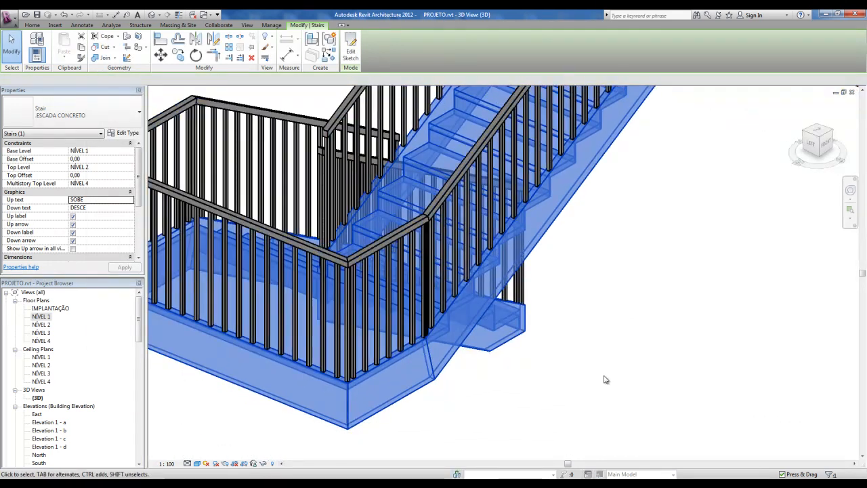
{"action": "left_click", "coordinate": [605, 379]}
{"action": "scroll", "coordinate": [387, 175], "scroll_direction": "up", "scroll_amount": 3}
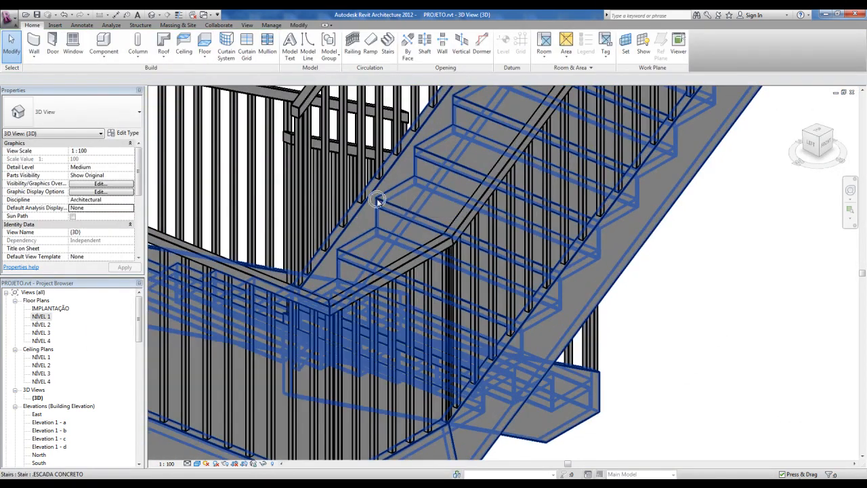
{"action": "left_click", "coordinate": [375, 198]}
{"action": "left_click", "coordinate": [382, 204]}
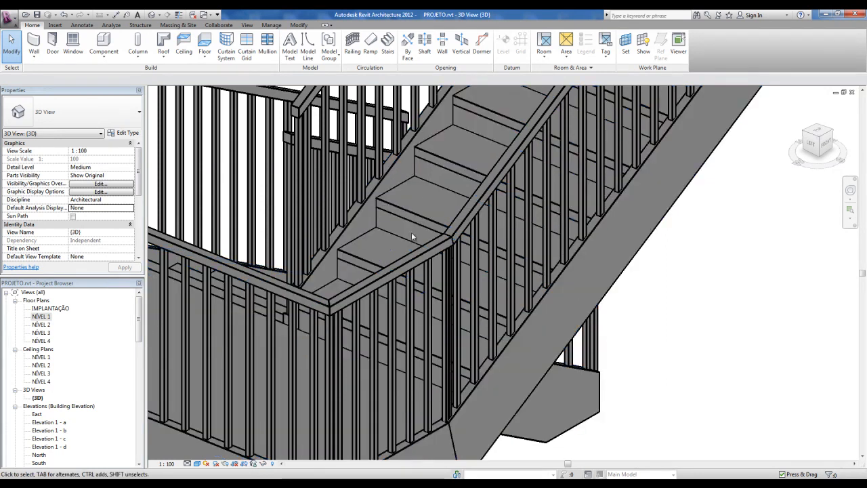
{"action": "scroll", "coordinate": [410, 234], "scroll_direction": "down", "scroll_amount": 5}
{"action": "middle_click_drag", "start_coordinate": [283, 339], "coordinate": [429, 349], "text": "shift"}
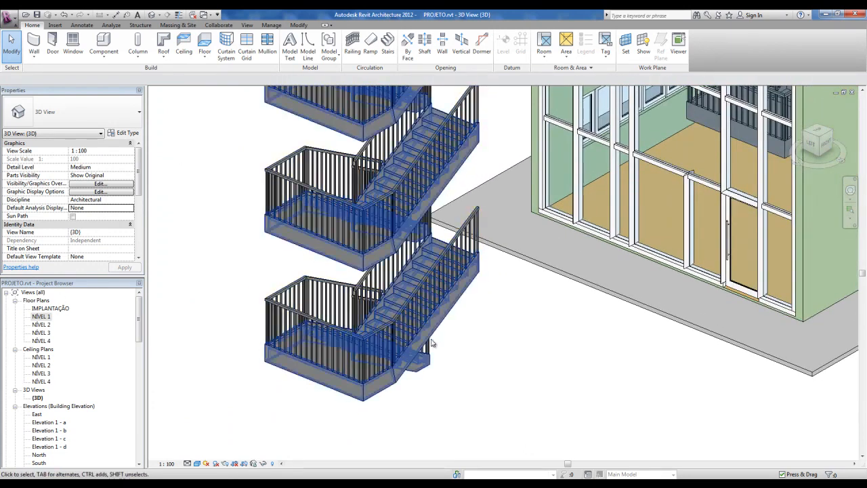
Turn on Monolithic Stairs for the .ESCADA CONCRETO stair type and apply the change
{"action": "left_click", "coordinate": [424, 347]}
{"action": "left_click", "coordinate": [123, 133]}
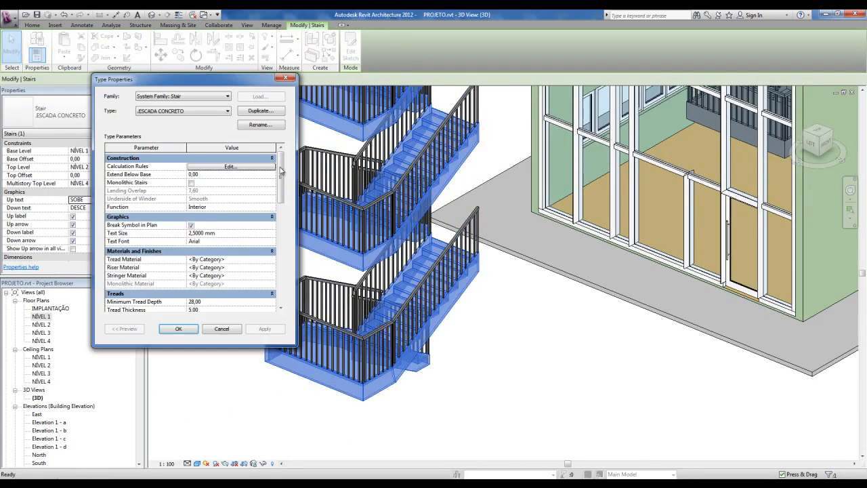
{"action": "scroll", "coordinate": [281, 200], "scroll_direction": "down", "scroll_amount": 1}
{"action": "scroll", "coordinate": [282, 202], "scroll_direction": "down", "scroll_amount": 1}
{"action": "scroll", "coordinate": [285, 202], "scroll_direction": "down", "scroll_amount": 1}
{"action": "scroll", "coordinate": [285, 202], "scroll_direction": "down", "scroll_amount": 2}
{"action": "scroll", "coordinate": [284, 200], "scroll_direction": "up", "scroll_amount": 2}
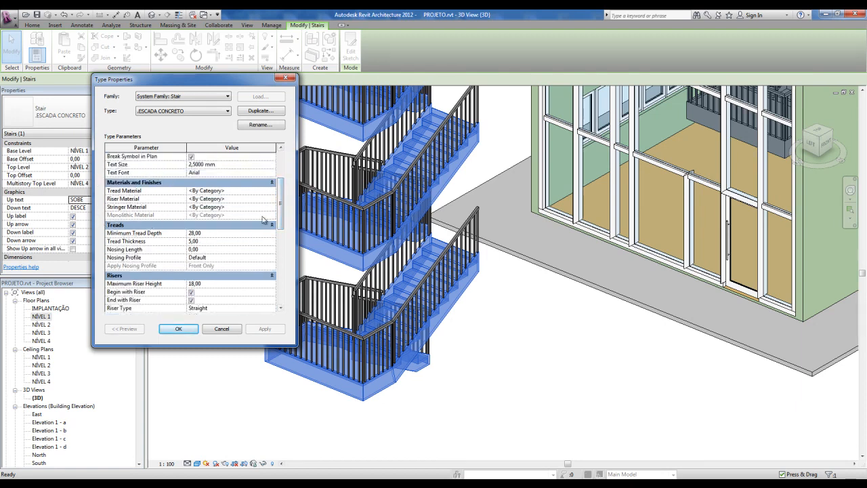
{"action": "scroll", "coordinate": [284, 203], "scroll_direction": "down", "scroll_amount": 2}
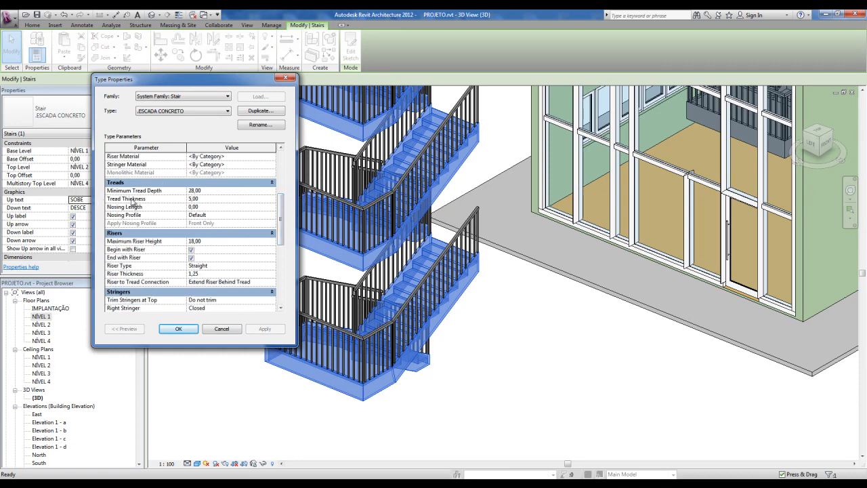
{"action": "left_click_drag", "start_coordinate": [284, 228], "coordinate": [279, 151]}
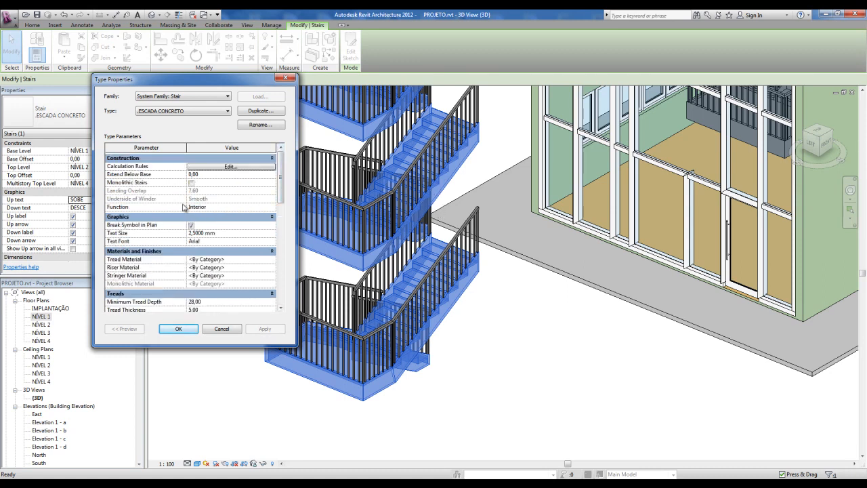
{"action": "left_click", "coordinate": [193, 185]}
{"action": "left_click", "coordinate": [191, 184]}
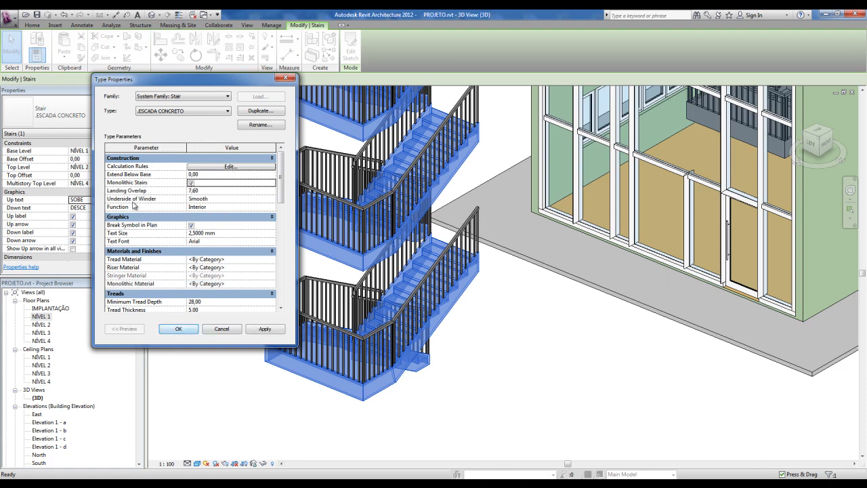
{"action": "left_click", "coordinate": [179, 330]}
{"action": "left_click", "coordinate": [545, 397]}
Examine the monolithic stair's underside and how the railings meet the steps in the 3D view
{"action": "scroll", "coordinate": [490, 360], "scroll_direction": "up", "scroll_amount": 2}
{"action": "middle_click_drag", "start_coordinate": [490, 360], "coordinate": [434, 254]}
{"action": "scroll", "coordinate": [352, 330], "scroll_direction": "up", "scroll_amount": 3}
{"action": "scroll", "coordinate": [384, 299], "scroll_direction": "down", "scroll_amount": 5}
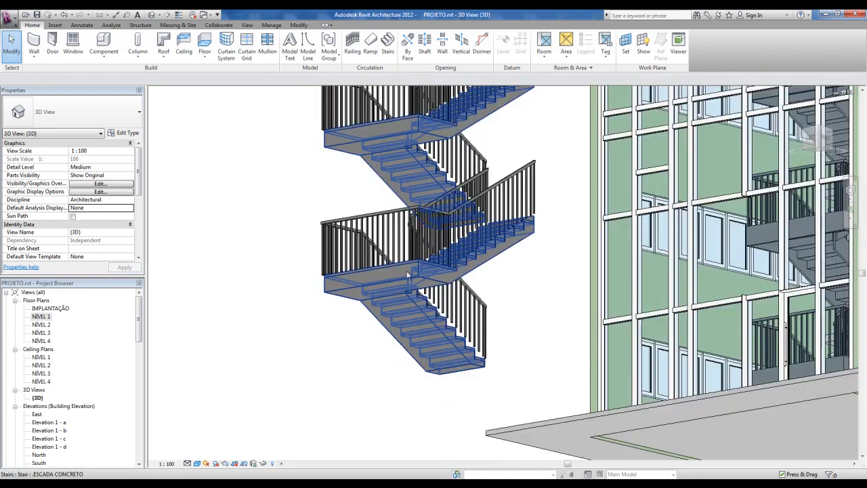
{"action": "middle_click_drag", "start_coordinate": [450, 332], "coordinate": [406, 387], "text": "shift"}
{"action": "scroll", "coordinate": [305, 403], "scroll_direction": "up", "scroll_amount": 3}
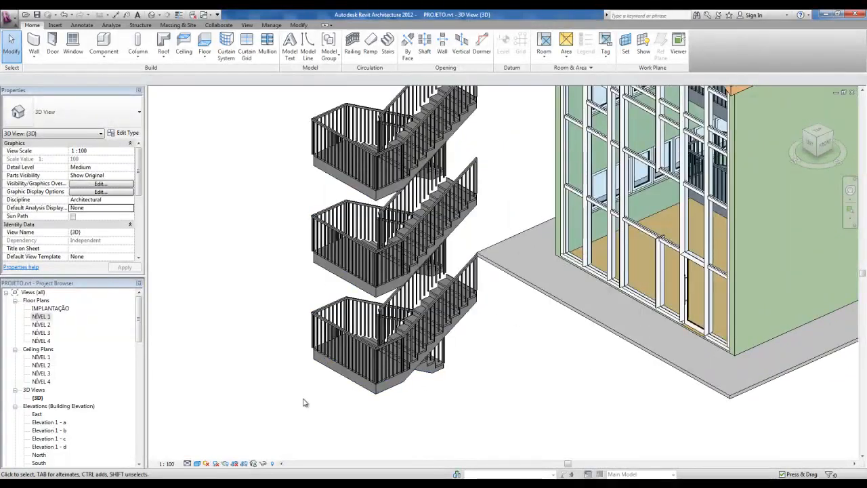
{"action": "scroll", "coordinate": [306, 397], "scroll_direction": "up", "scroll_amount": 2}
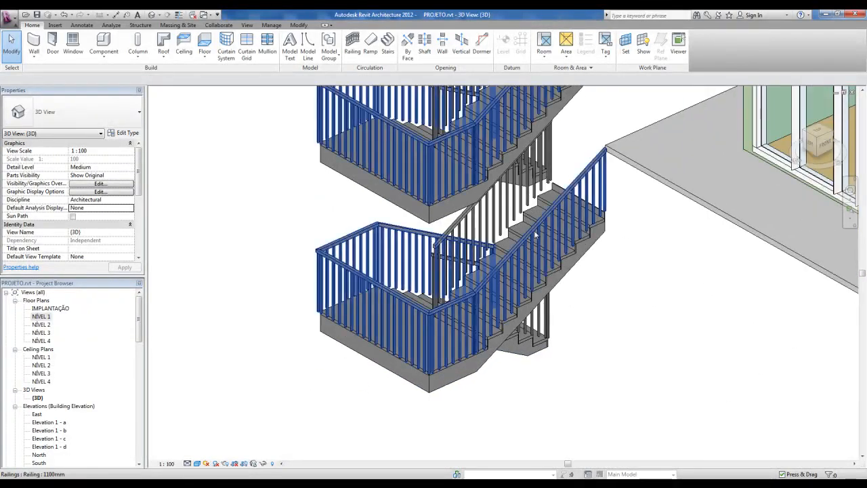
{"action": "scroll", "coordinate": [668, 263], "scroll_direction": "up", "scroll_amount": 2}
{"action": "scroll", "coordinate": [667, 264], "scroll_direction": "up", "scroll_amount": 1}
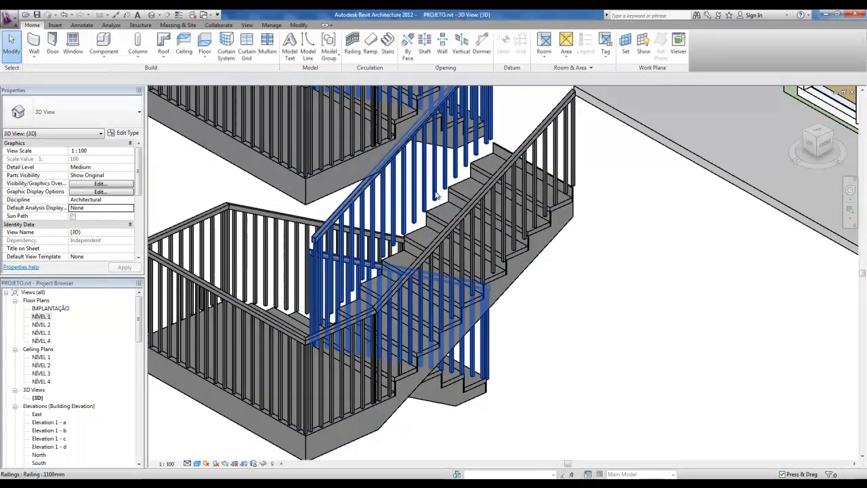
In the NÍVEL 1 floor plan, flip the direction of the inner railing between the two stair flights
{"action": "double_click", "coordinate": [41, 316]}
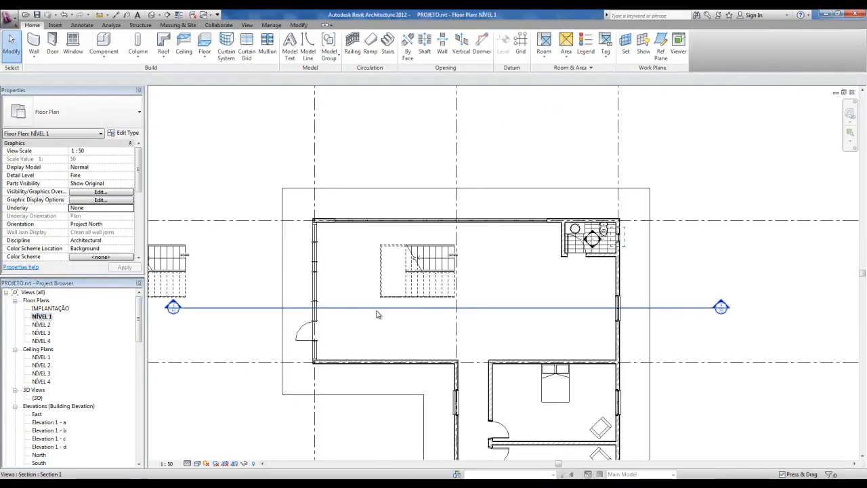
{"action": "scroll", "coordinate": [377, 314], "scroll_direction": "up", "scroll_amount": 3}
{"action": "scroll", "coordinate": [383, 281], "scroll_direction": "up", "scroll_amount": 5}
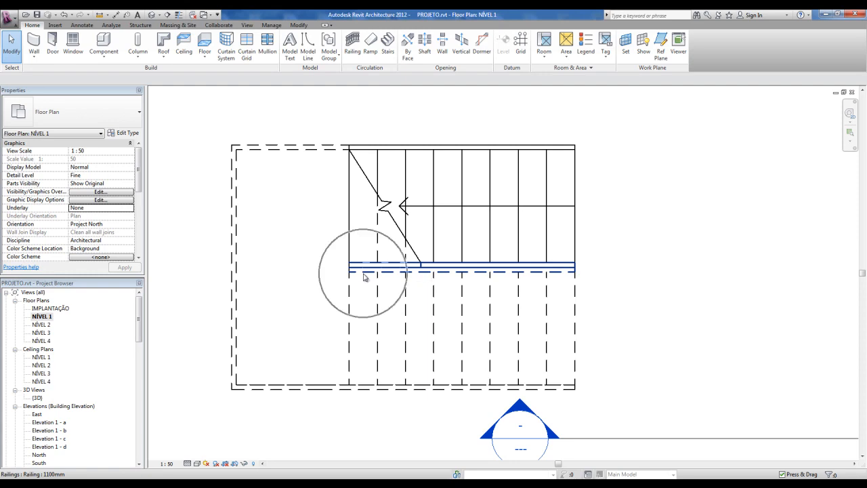
{"action": "left_click", "coordinate": [363, 276]}
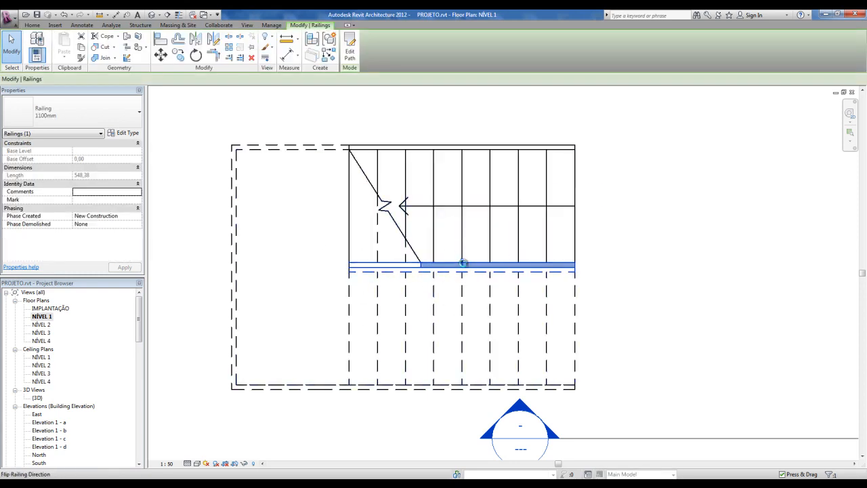
{"action": "left_click", "coordinate": [218, 265]}
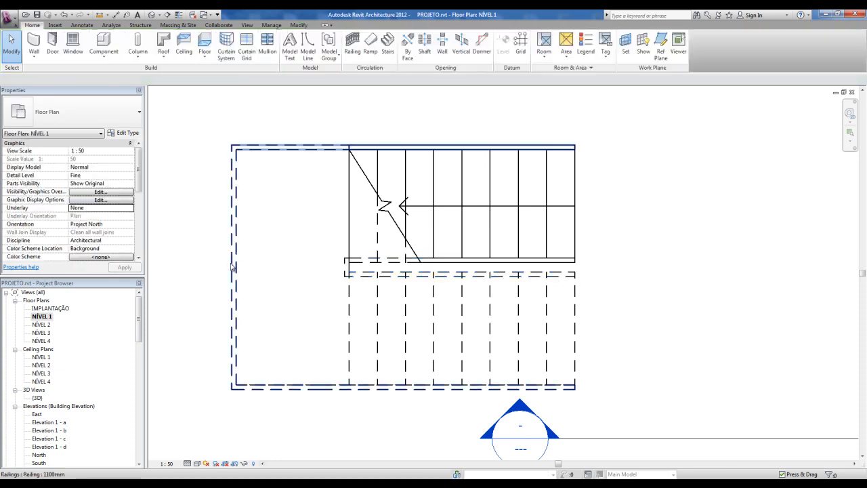
Flip the outer stair railing to the inner side of the stair edge and return to the 3D view
{"action": "left_click", "coordinate": [233, 266]}
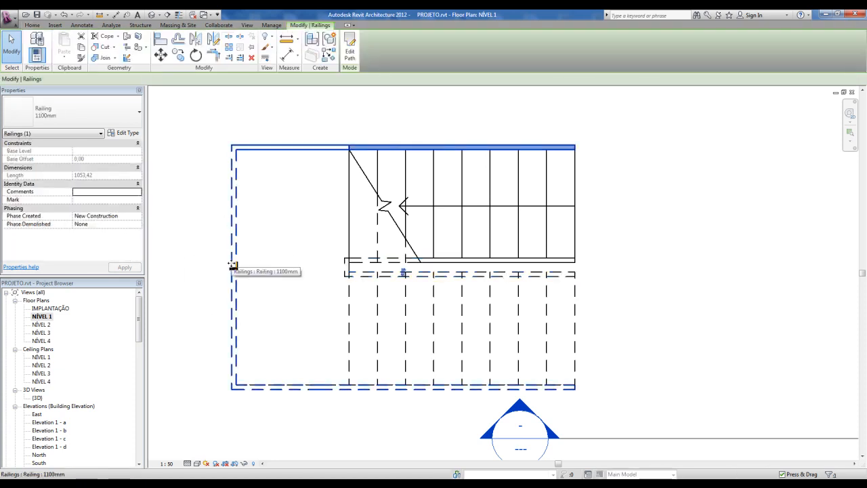
{"action": "left_click_drag", "start_coordinate": [233, 266], "coordinate": [238, 270]}
{"action": "left_click", "coordinate": [265, 160]}
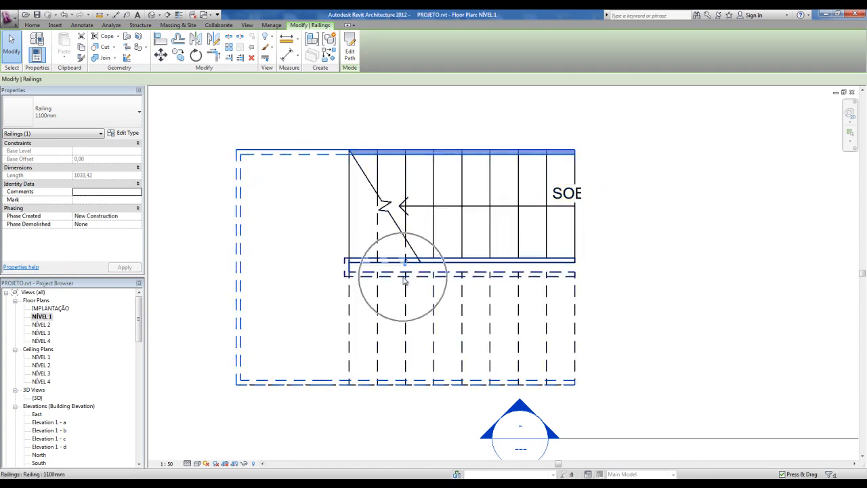
{"action": "key", "text": "ctrl+z"}
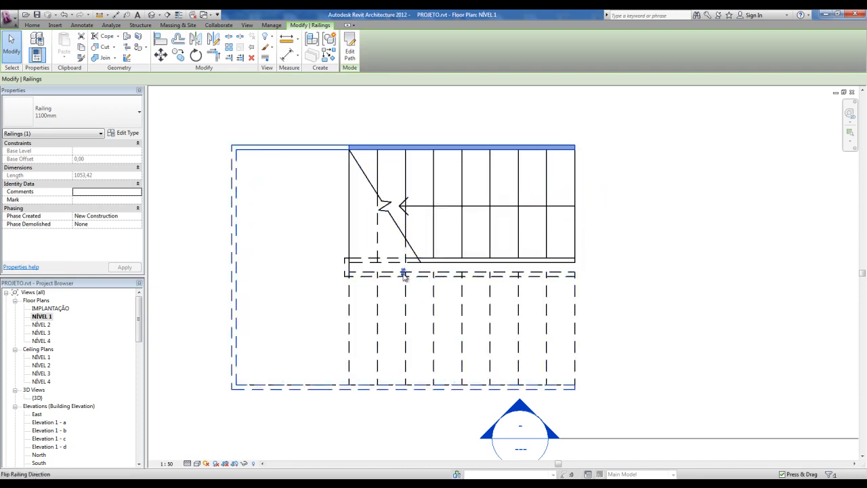
{"action": "left_click", "coordinate": [403, 273]}
{"action": "left_click", "coordinate": [404, 273]}
{"action": "left_click", "coordinate": [152, 15]}
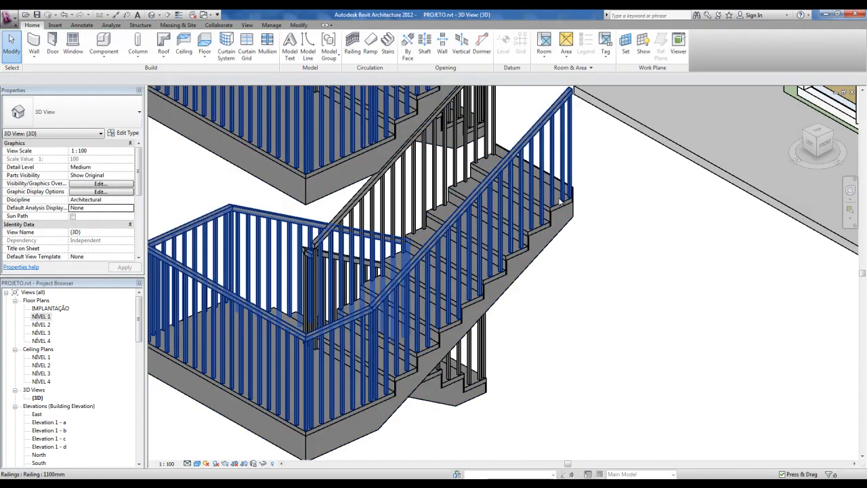
Set the Tread Material of the .ESCADA CONCRETO stair type to .MADEIRA
{"action": "scroll", "coordinate": [528, 344], "scroll_direction": "down", "scroll_amount": 3}
{"action": "mouse_move", "coordinate": [528, 345]}
{"action": "middle_mouse_down", "text": "shift"}
{"action": "mouse_move", "coordinate": [542, 345]}
{"action": "mouse_move", "coordinate": [535, 339]}
{"action": "middle_mouse_up", "text": "shift"}
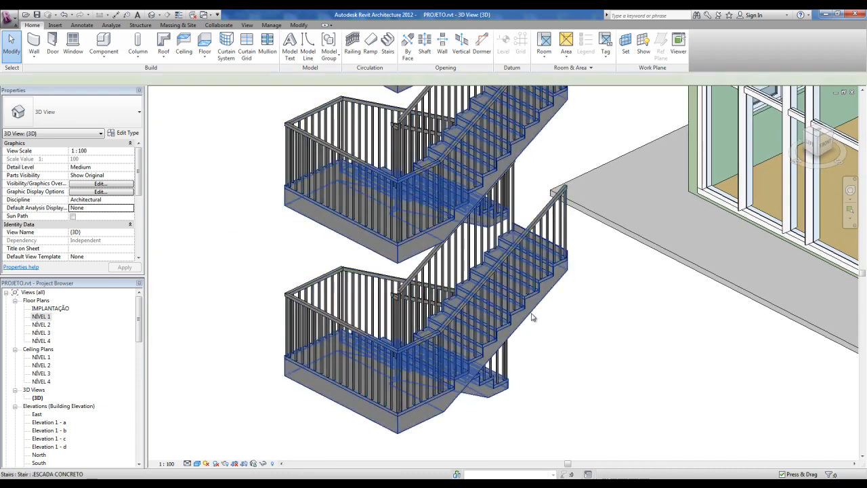
{"action": "left_click", "coordinate": [534, 318]}
{"action": "left_click", "coordinate": [127, 133]}
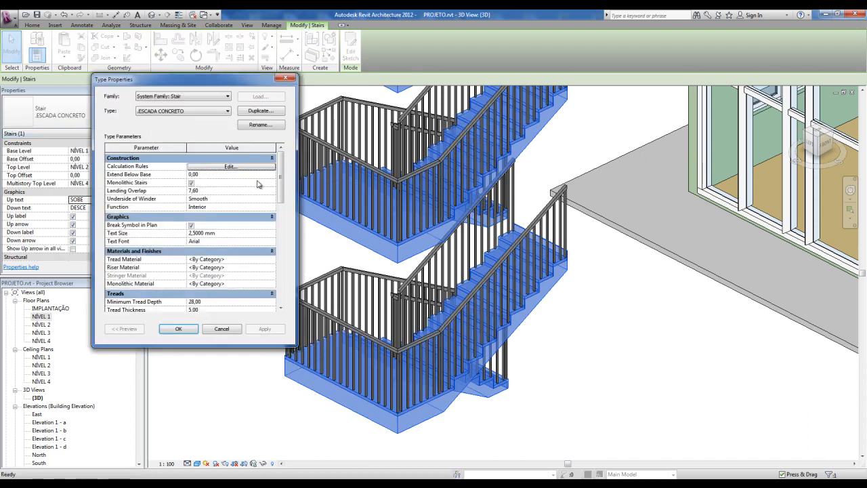
{"action": "left_click_drag", "start_coordinate": [282, 191], "coordinate": [281, 209]}
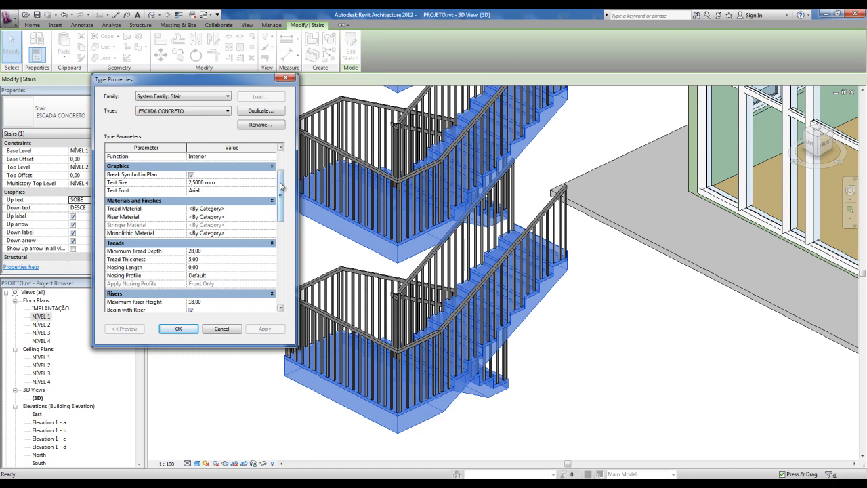
{"action": "scroll", "coordinate": [282, 204], "scroll_direction": "down", "scroll_amount": 1}
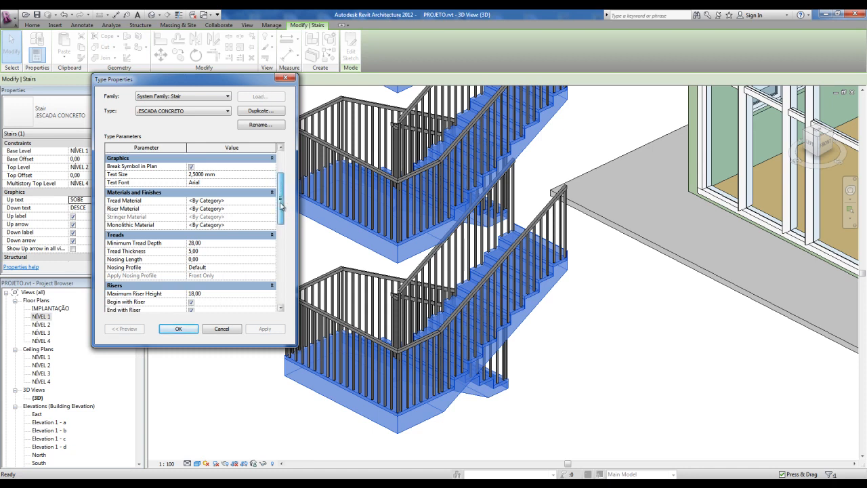
{"action": "left_click", "coordinate": [233, 201]}
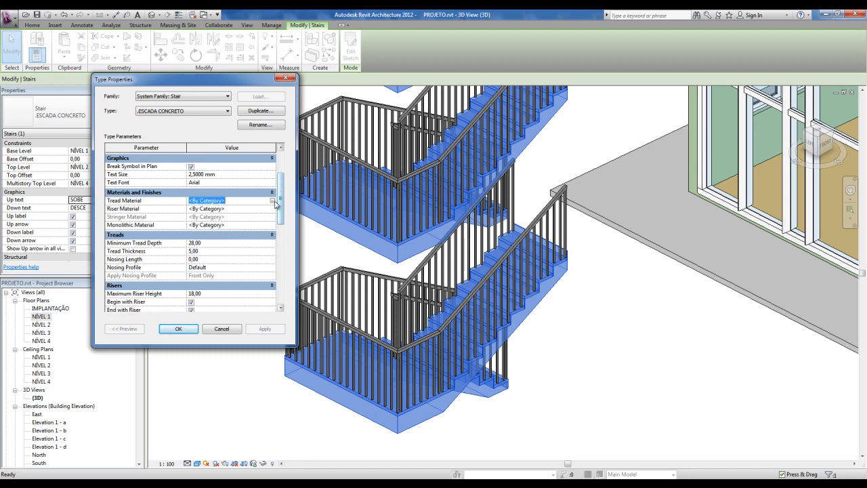
{"action": "left_click", "coordinate": [272, 201]}
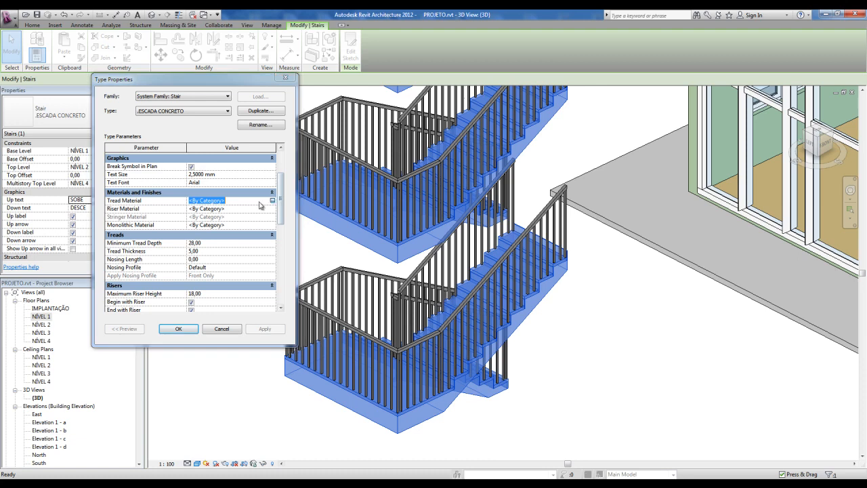
{"action": "left_click", "coordinate": [270, 148]}
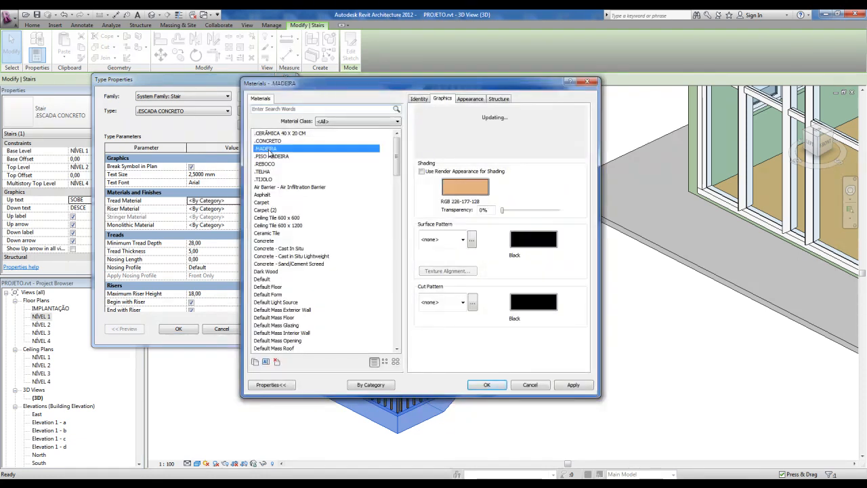
{"action": "left_click", "coordinate": [493, 383]}
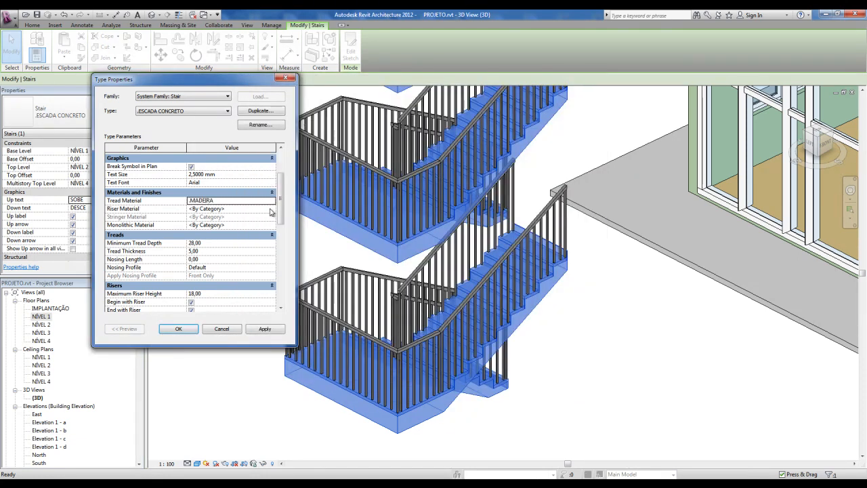
Set the Riser Material of the .ESCADA CONCRETO stair type to .MADEIRA
{"action": "left_click", "coordinate": [270, 210]}
{"action": "left_click", "coordinate": [273, 210]}
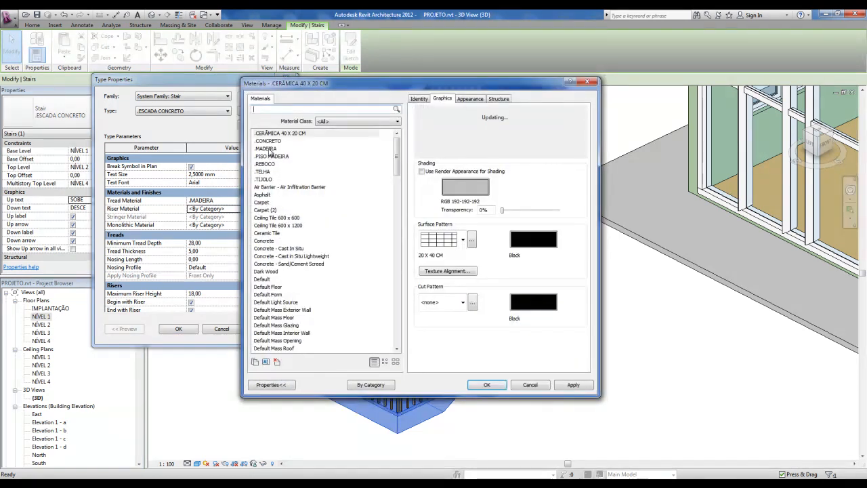
{"action": "left_click", "coordinate": [269, 149]}
{"action": "left_click", "coordinate": [490, 385]}
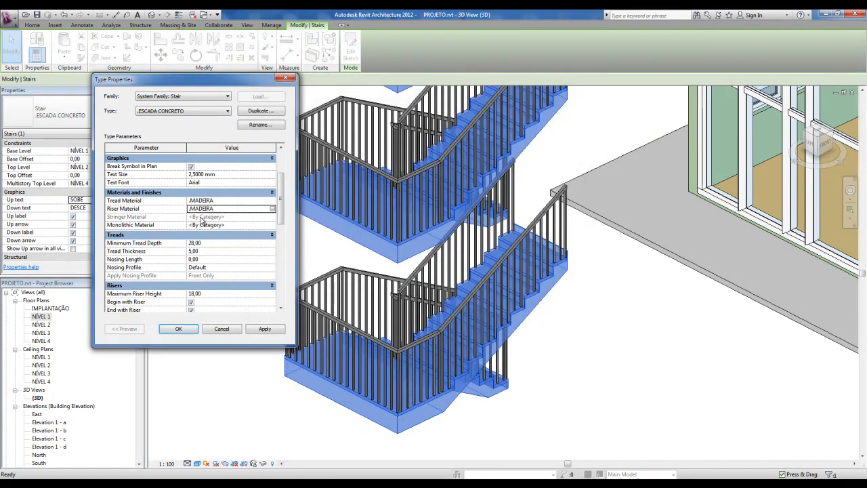
Set the stair type's Monolithic Material to .CONCRETO and accept the type changes
{"action": "left_click", "coordinate": [272, 226]}
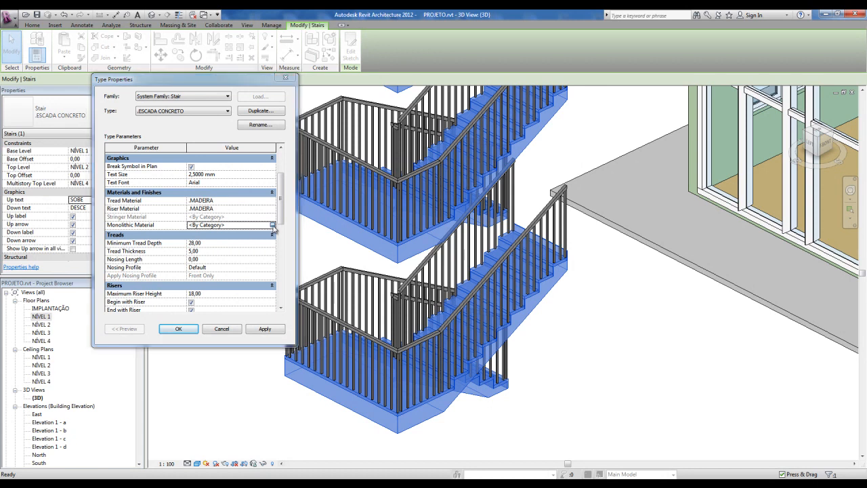
{"action": "left_click", "coordinate": [271, 225]}
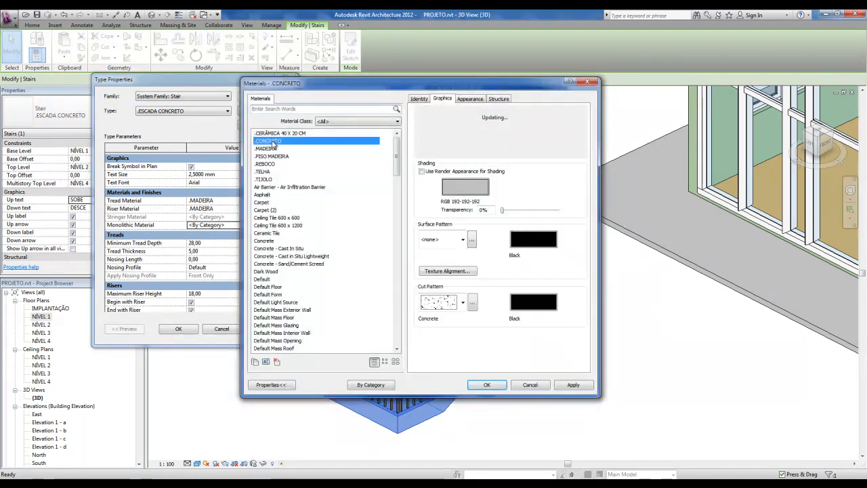
{"action": "left_click", "coordinate": [487, 385]}
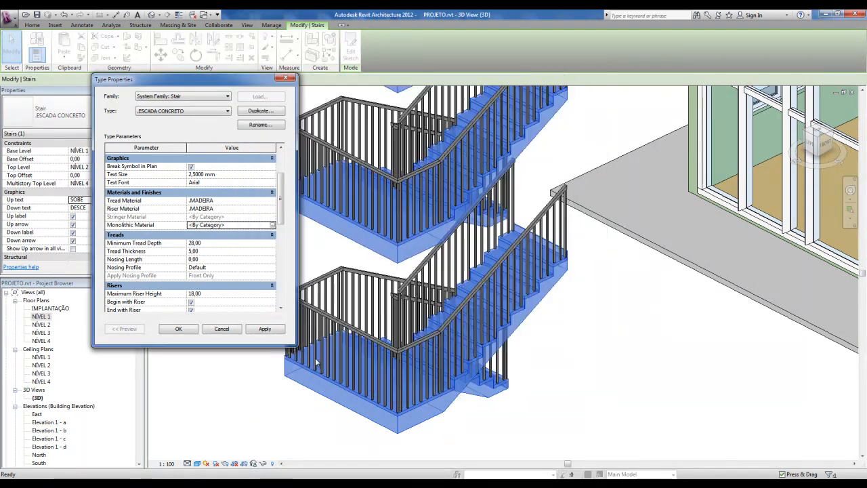
{"action": "left_click", "coordinate": [179, 330]}
{"action": "left_click", "coordinate": [179, 334]}
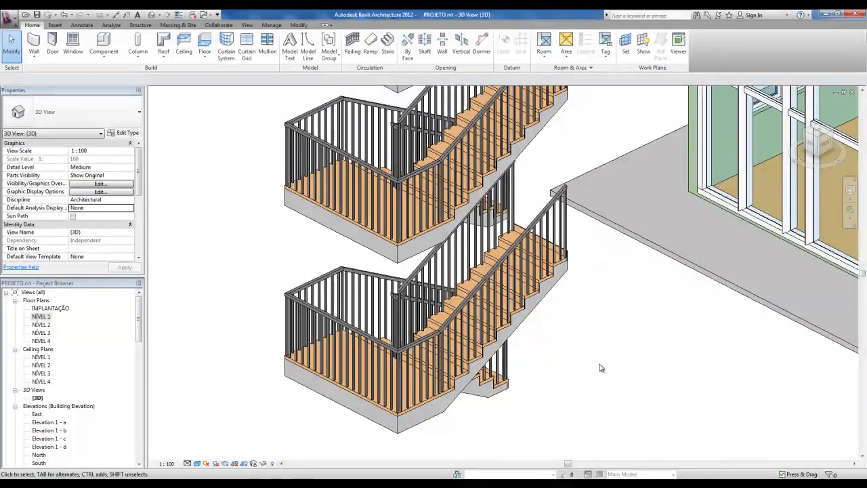
Examine the treads, risers and concrete body of the stair up close in the 3D view
{"action": "scroll", "coordinate": [568, 291], "scroll_direction": "up", "scroll_amount": 5}
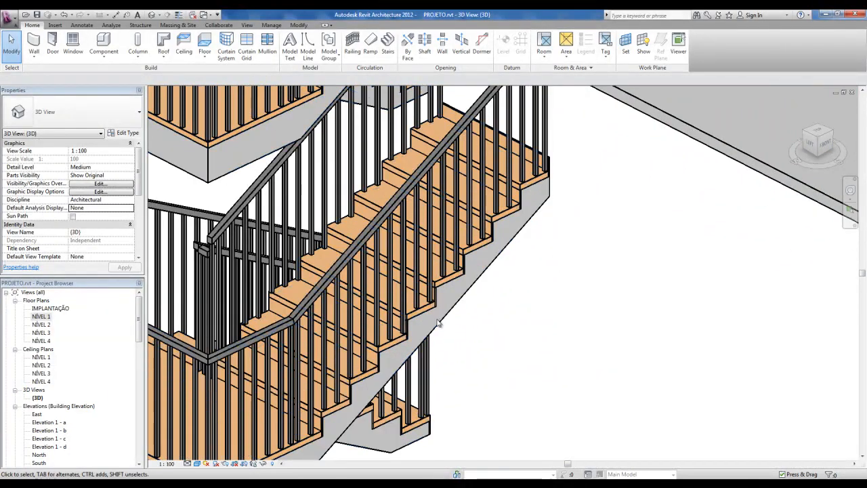
{"action": "scroll", "coordinate": [481, 255], "scroll_direction": "up", "scroll_amount": 3}
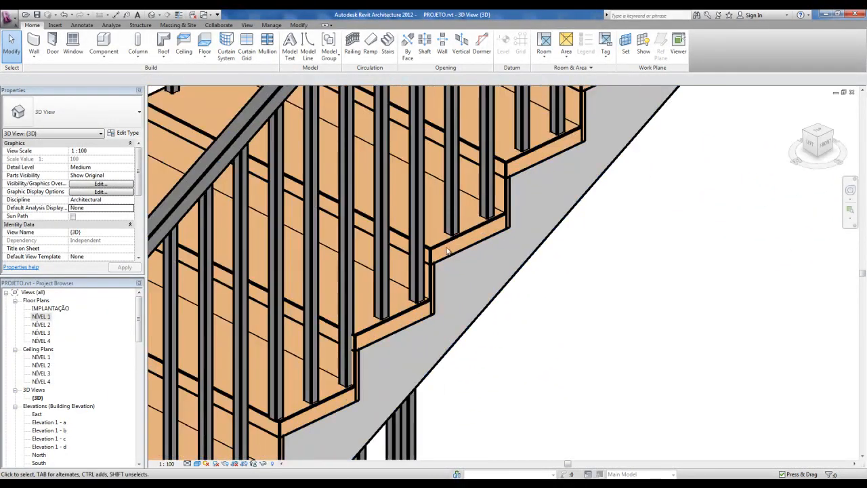
{"action": "left_click", "coordinate": [439, 293]}
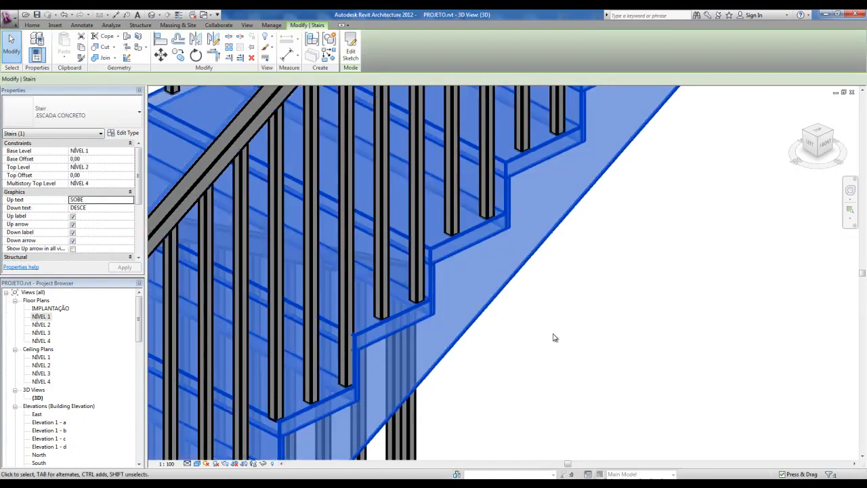
{"action": "left_click", "coordinate": [553, 337]}
{"action": "scroll", "coordinate": [552, 339], "scroll_direction": "down", "scroll_amount": 8}
{"action": "scroll", "coordinate": [540, 362], "scroll_direction": "up", "scroll_amount": 2}
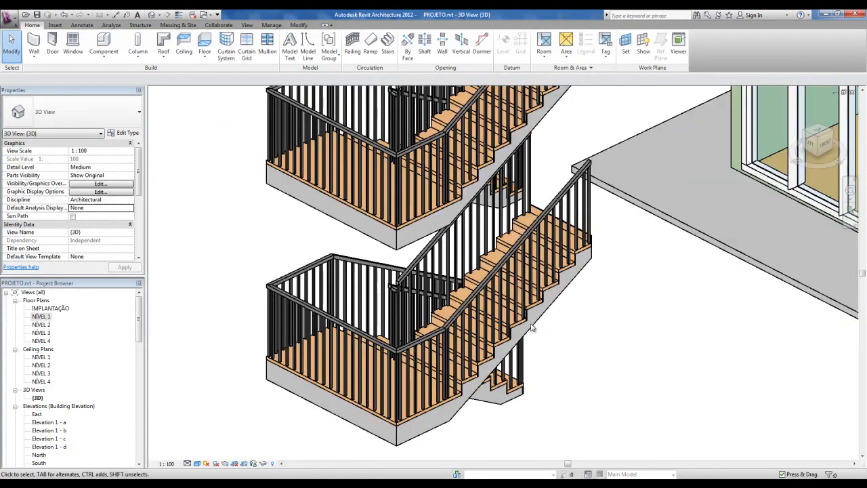
Set the .ESCADA CONCRETO type's Tread Thickness to 2,50 and Nosing Length to 2,00, and accept the changes
{"action": "left_click", "coordinate": [533, 328]}
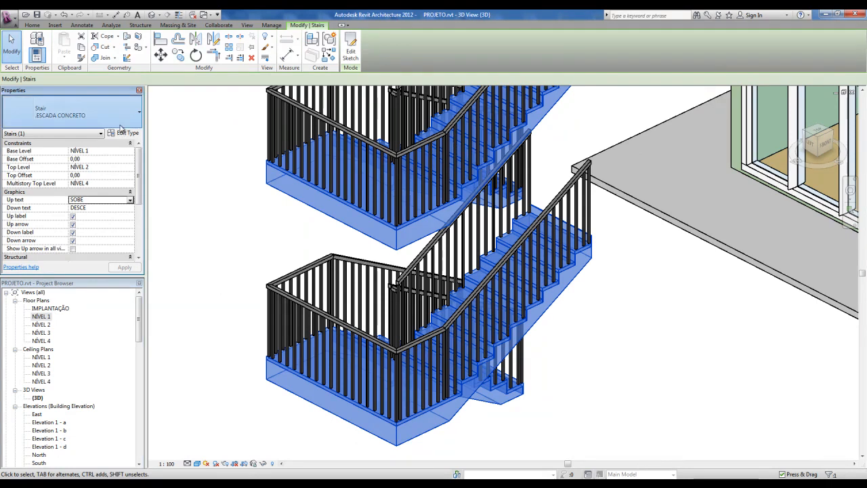
{"action": "left_click", "coordinate": [119, 126]}
{"action": "left_click", "coordinate": [119, 126]}
{"action": "left_click", "coordinate": [127, 133]}
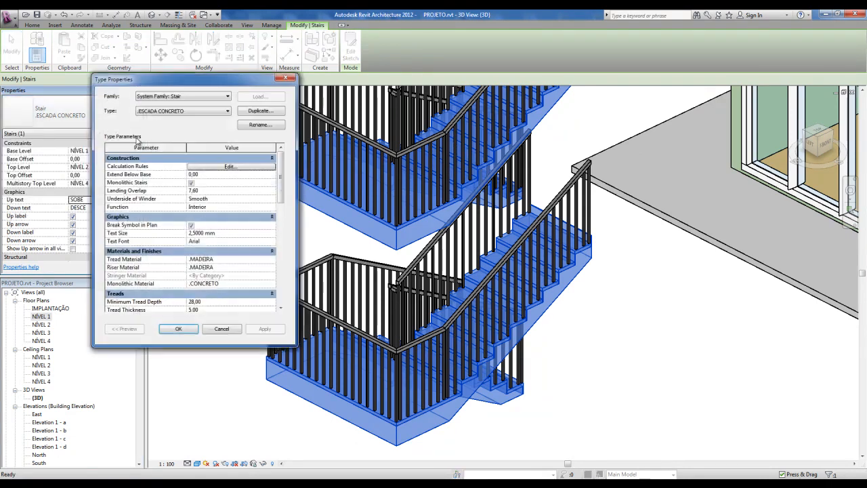
{"action": "left_click_drag", "start_coordinate": [283, 189], "coordinate": [285, 237]}
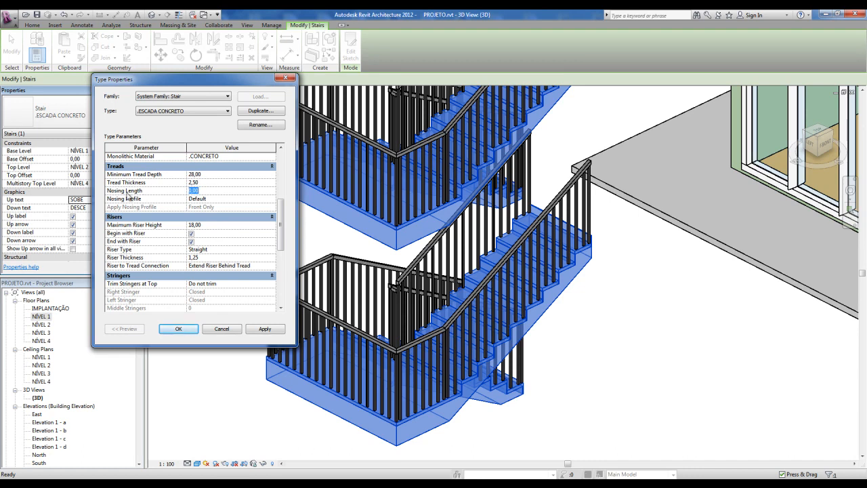
{"action": "left_click", "coordinate": [208, 191]}
{"action": "left_click", "coordinate": [543, 300]}
{"action": "key", "text": "Return"}
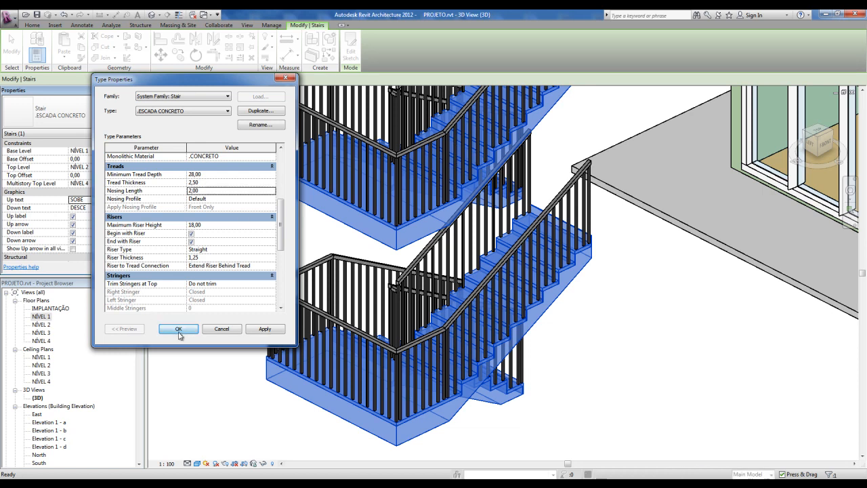
{"action": "left_click", "coordinate": [179, 329]}
{"action": "left_click", "coordinate": [184, 374]}
Open Section 1 from its marker in the NÍVEL 1 floor plan and inspect the stair landing in section
{"action": "double_click", "coordinate": [41, 316]}
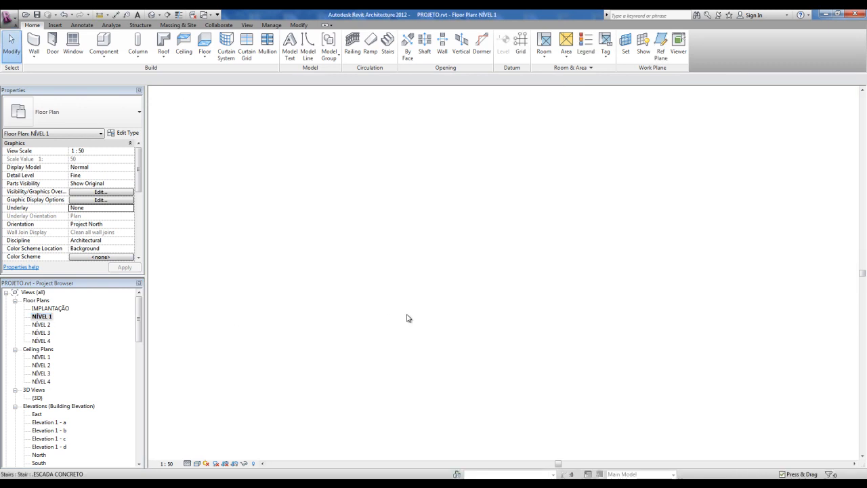
{"action": "scroll", "coordinate": [501, 366], "scroll_direction": "down", "scroll_amount": 3}
{"action": "left_click_drag", "start_coordinate": [544, 366], "coordinate": [190, 344]}
{"action": "double_click", "coordinate": [175, 327]}
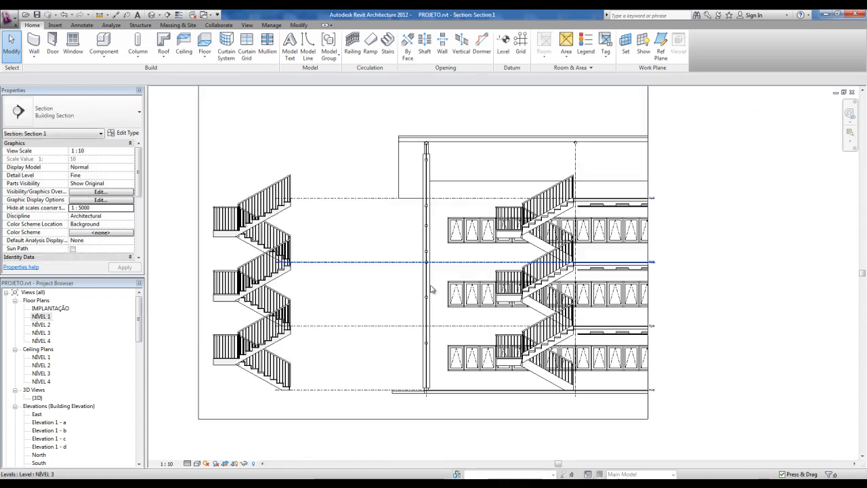
{"action": "scroll", "coordinate": [312, 362], "scroll_direction": "up", "scroll_amount": 5}
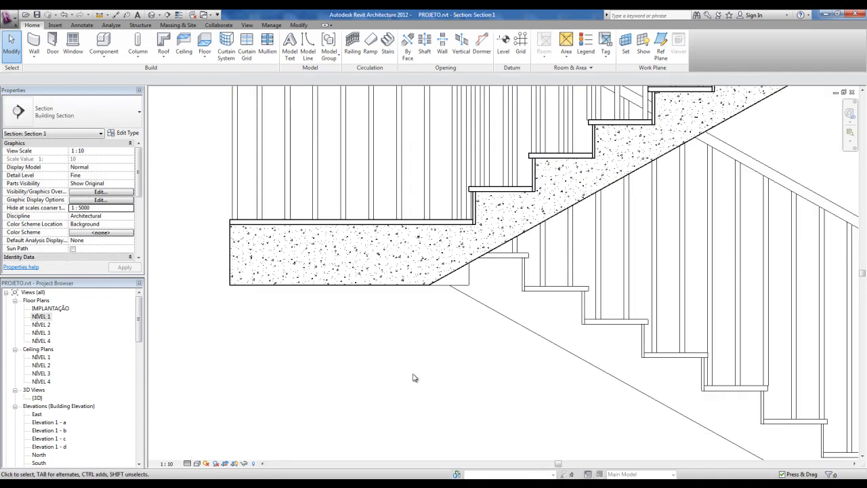
{"action": "middle_click_drag", "start_coordinate": [409, 385], "coordinate": [329, 393]}
Set the Section 1 view scale to 1:50 and turn on thin line display
{"action": "left_click", "coordinate": [166, 464]}
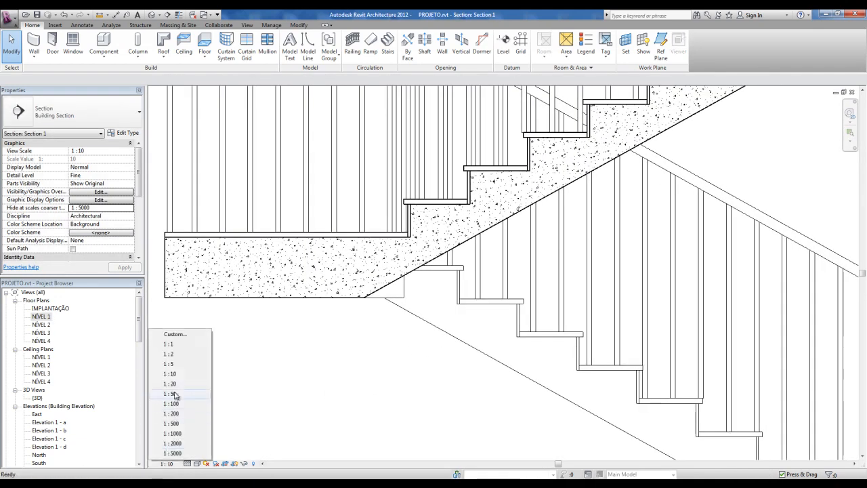
{"action": "left_click", "coordinate": [170, 397]}
{"action": "scroll", "coordinate": [278, 407], "scroll_direction": "up", "scroll_amount": 8}
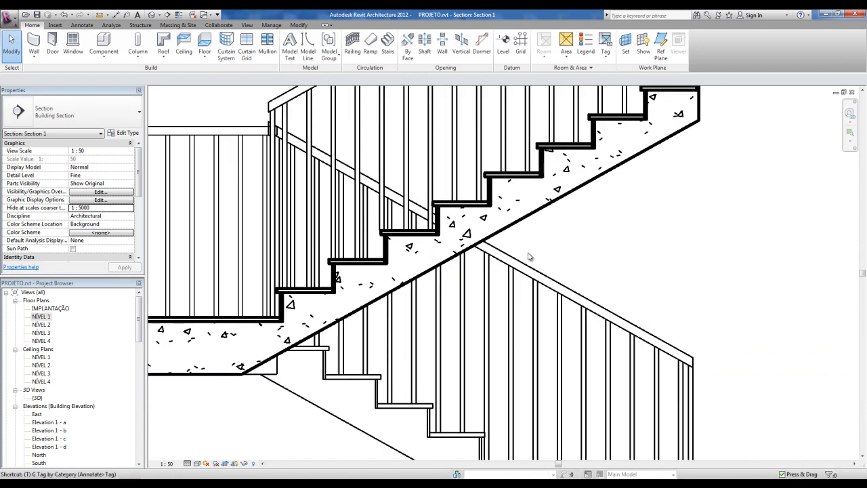
{"action": "key", "text": "t"}
{"action": "key", "text": "l"}
Measure the tread's nosing overhang from its front edge to the face of the riser below
{"action": "middle_click_drag", "start_coordinate": [565, 248], "coordinate": [576, 266]}
{"action": "scroll", "coordinate": [576, 265], "scroll_direction": "up", "scroll_amount": 6}
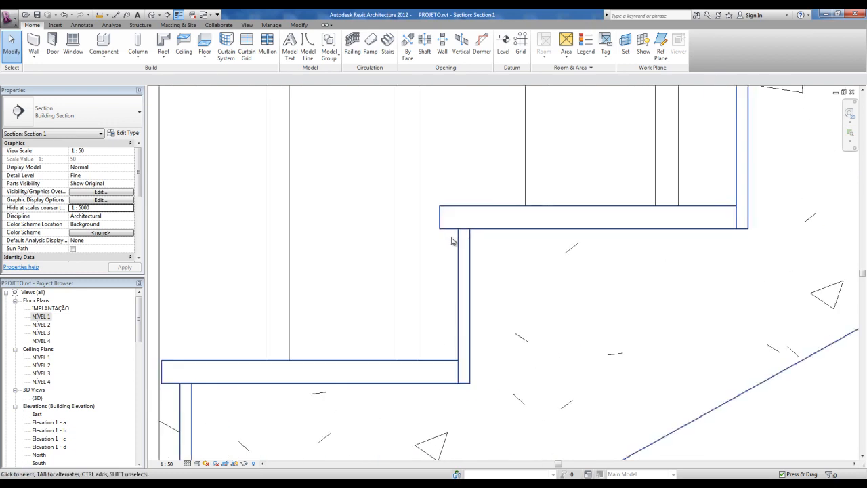
{"action": "left_click", "coordinate": [99, 15]}
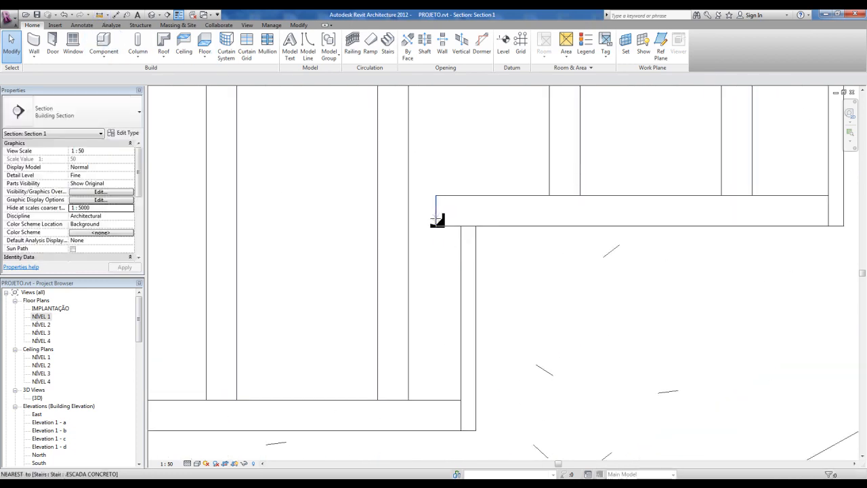
{"action": "left_click", "coordinate": [461, 226]}
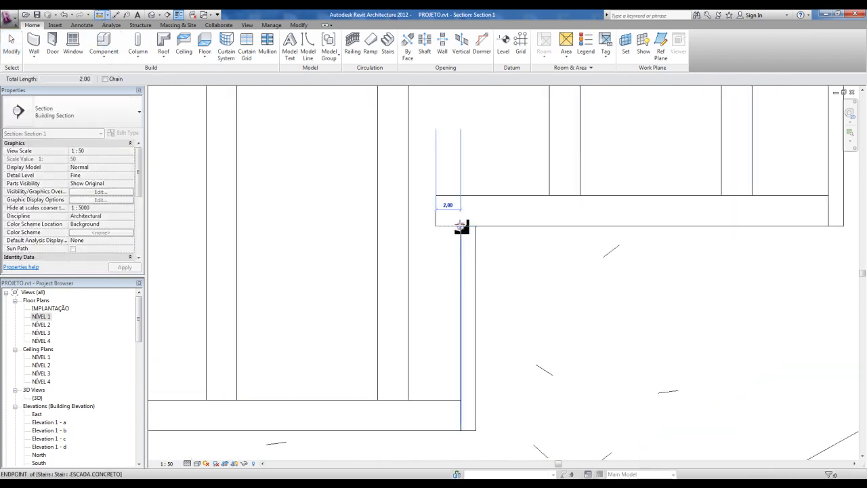
{"action": "scroll", "coordinate": [460, 226], "scroll_direction": "down", "scroll_amount": 2}
{"action": "scroll", "coordinate": [460, 225], "scroll_direction": "down", "scroll_amount": 1}
{"action": "scroll", "coordinate": [448, 239], "scroll_direction": "down", "scroll_amount": 2}
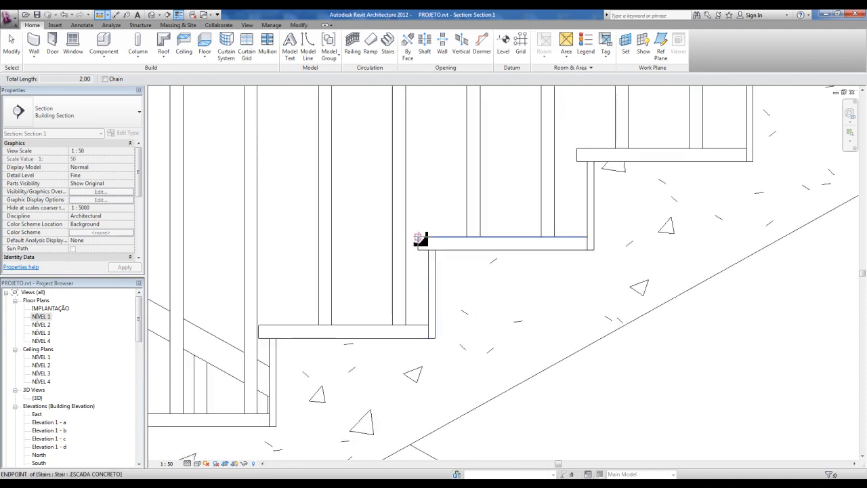
{"action": "key", "text": "Escape"}
{"action": "left_click", "coordinate": [429, 271]}
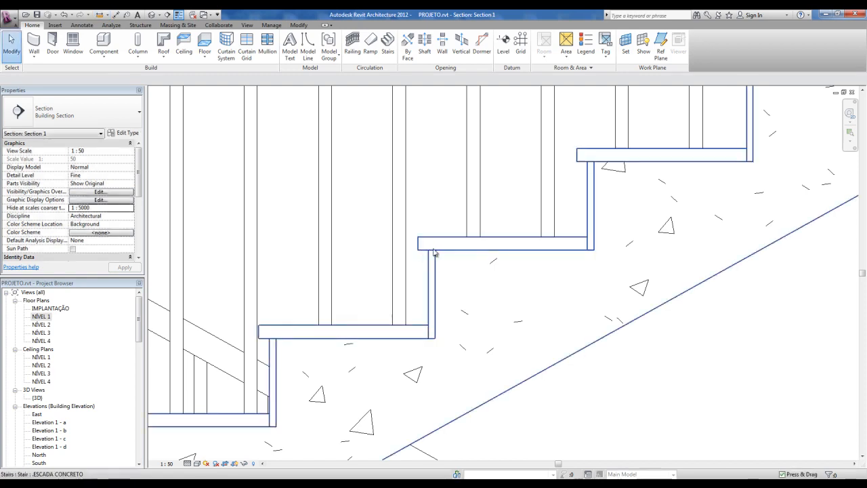
Measure the length of a tread along its upper surface from the nosing edge to the next riser
{"action": "left_click", "coordinate": [101, 15]}
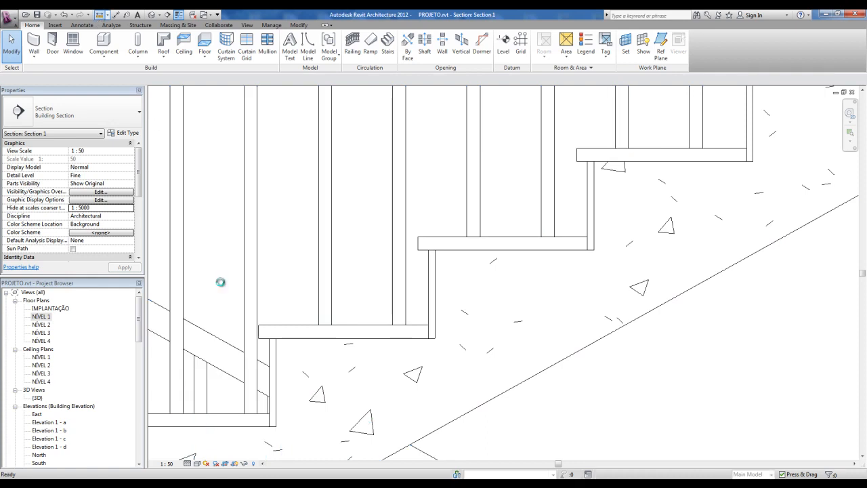
{"action": "key", "text": "Escape"}
{"action": "left_click", "coordinate": [259, 325]}
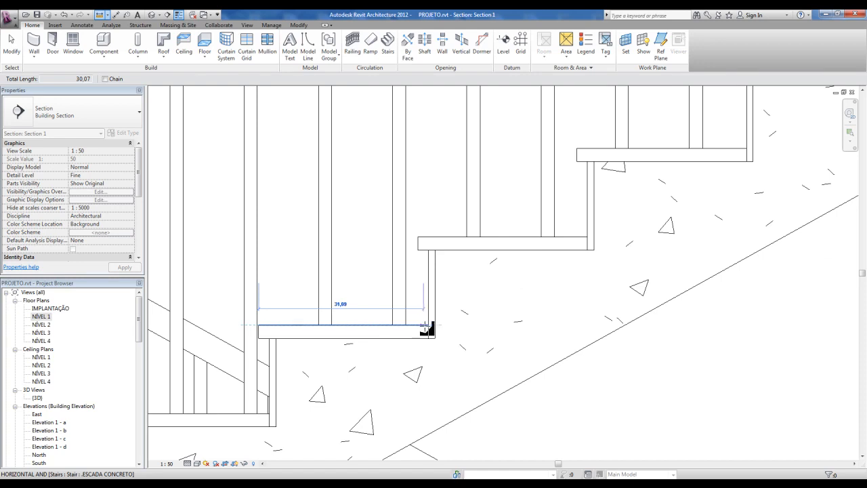
{"action": "key", "text": "Escape"}
{"action": "key", "text": "Escape"}
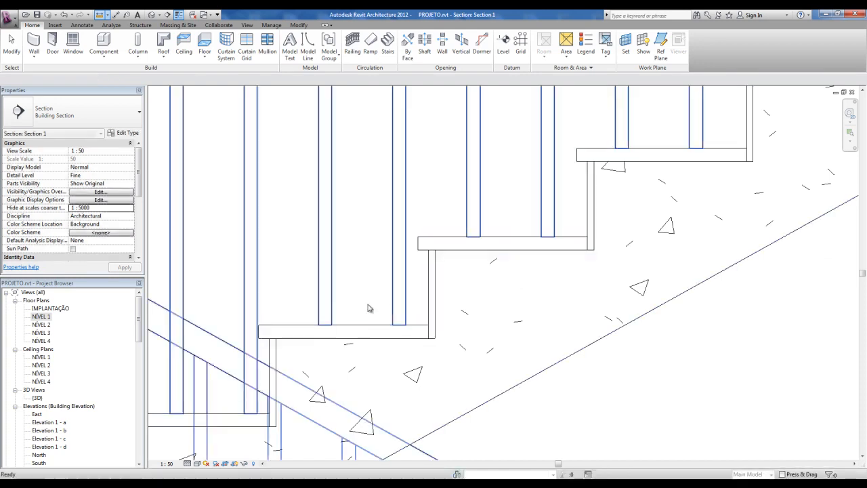
{"action": "scroll", "coordinate": [362, 305], "scroll_direction": "down", "scroll_amount": 5}
{"action": "middle_click_drag", "start_coordinate": [421, 318], "coordinate": [530, 322]}
{"action": "scroll", "coordinate": [377, 320], "scroll_direction": "up", "scroll_amount": 2}
{"action": "left_click", "coordinate": [154, 14]}
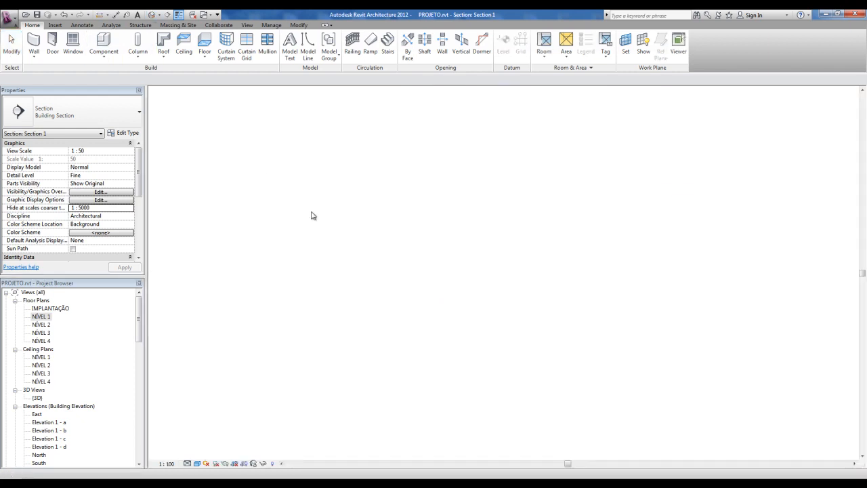
{"action": "left_click", "coordinate": [542, 322]}
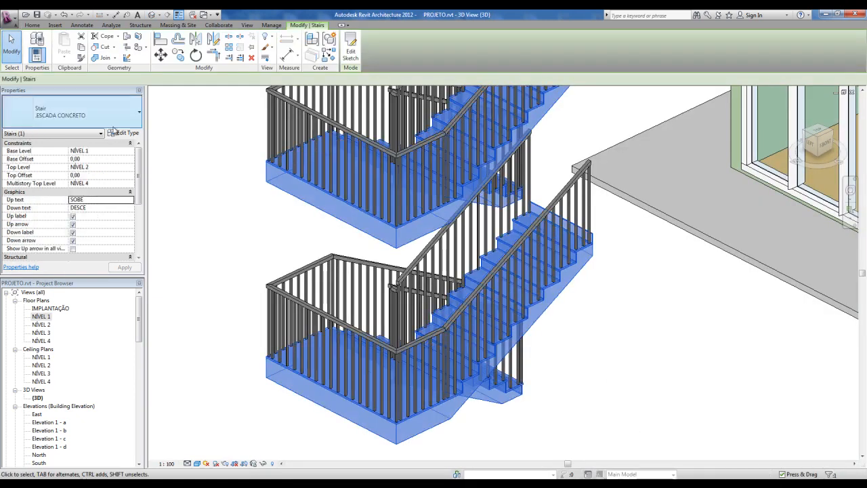
{"action": "left_click", "coordinate": [122, 133]}
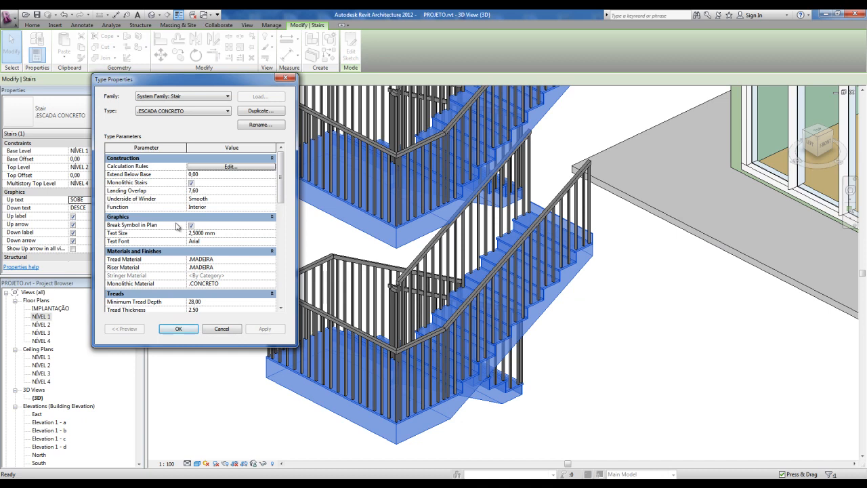
{"action": "key", "text": "Escape"}
{"action": "double_click", "coordinate": [45, 316]}
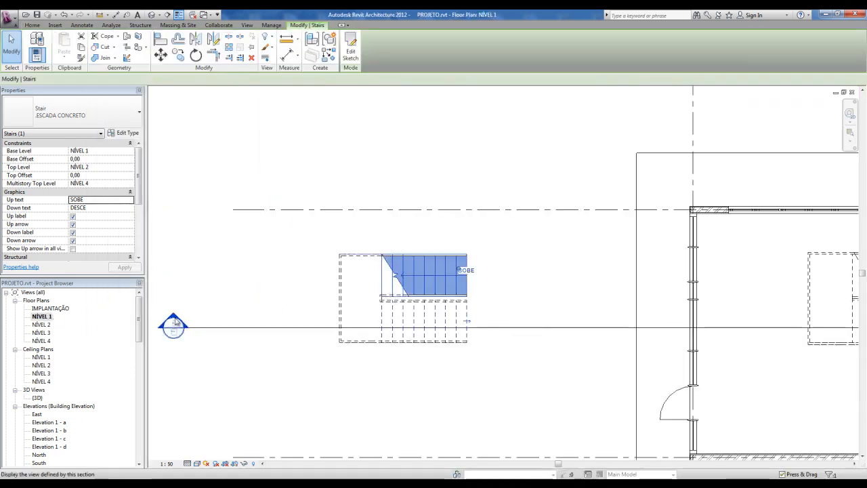
{"action": "double_click", "coordinate": [177, 324]}
{"action": "key", "text": "Escape"}
Apply the M_Stair Nosing - Radius : 20mm nosing profile to the .ESCADA CONCRETO stair type, and undo it
{"action": "scroll", "coordinate": [464, 282], "scroll_direction": "up", "scroll_amount": 6}
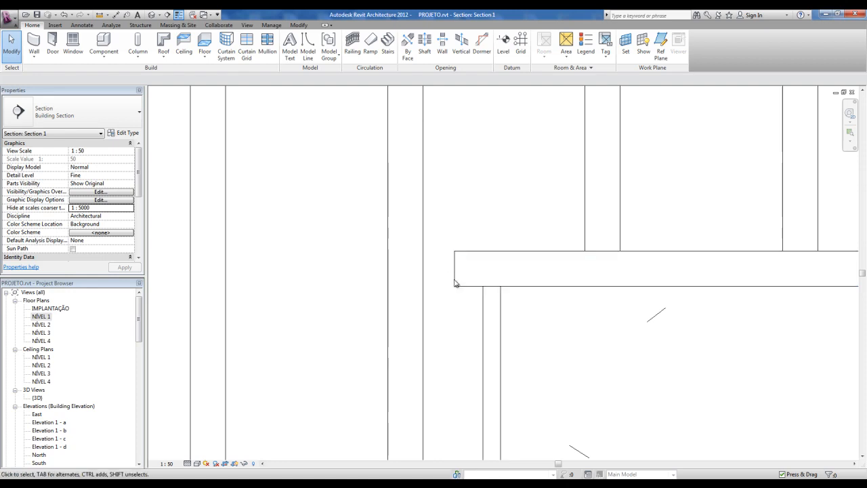
{"action": "scroll", "coordinate": [452, 260], "scroll_direction": "down", "scroll_amount": 3}
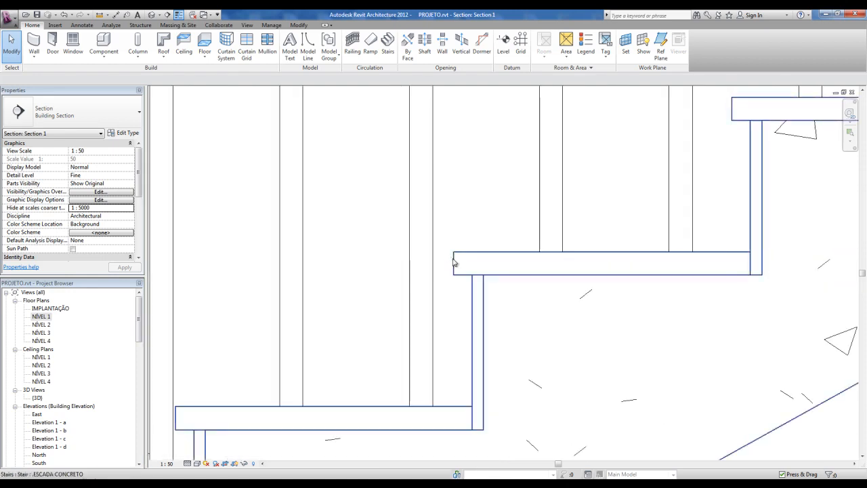
{"action": "left_click", "coordinate": [455, 261]}
{"action": "left_click", "coordinate": [131, 133]}
{"action": "scroll", "coordinate": [133, 242], "scroll_direction": "down", "scroll_amount": 5}
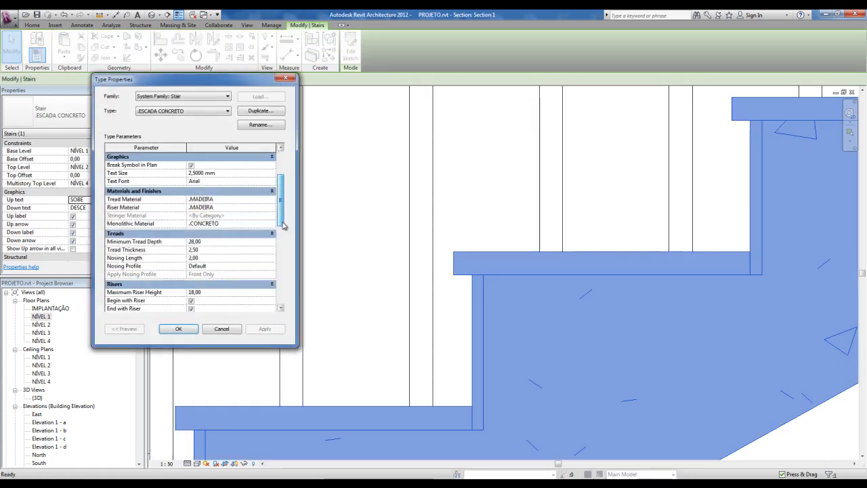
{"action": "left_click", "coordinate": [198, 234]}
{"action": "left_click", "coordinate": [272, 233]}
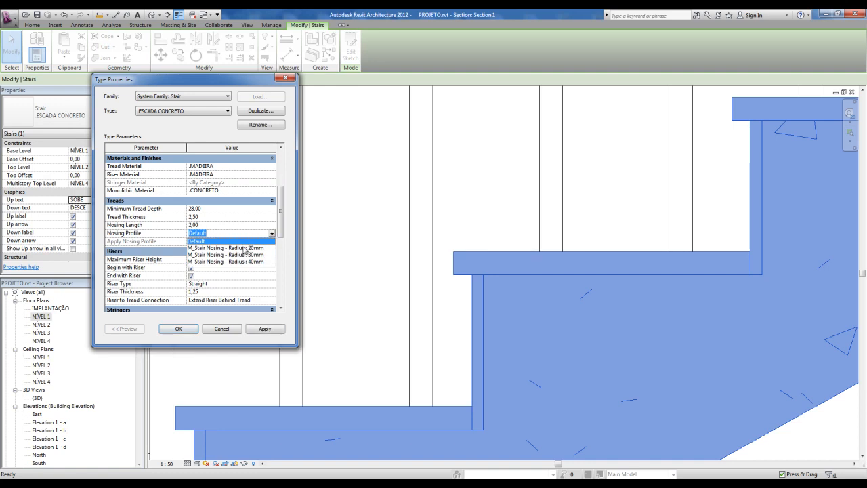
{"action": "left_click", "coordinate": [246, 248]}
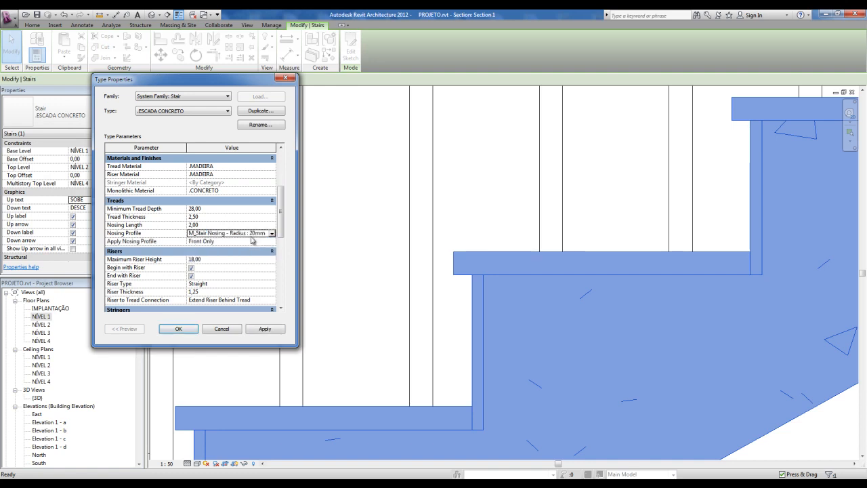
{"action": "left_click", "coordinate": [179, 329]}
{"action": "left_click", "coordinate": [318, 285]}
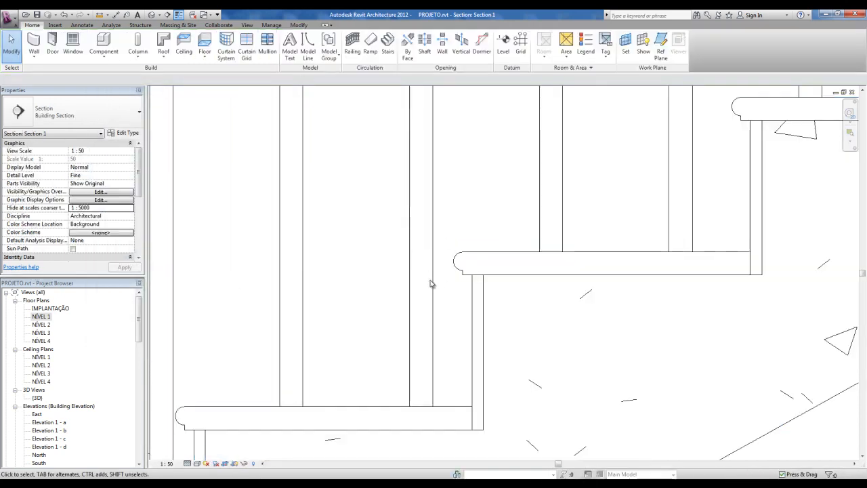
{"action": "key", "text": "ctrl+z"}
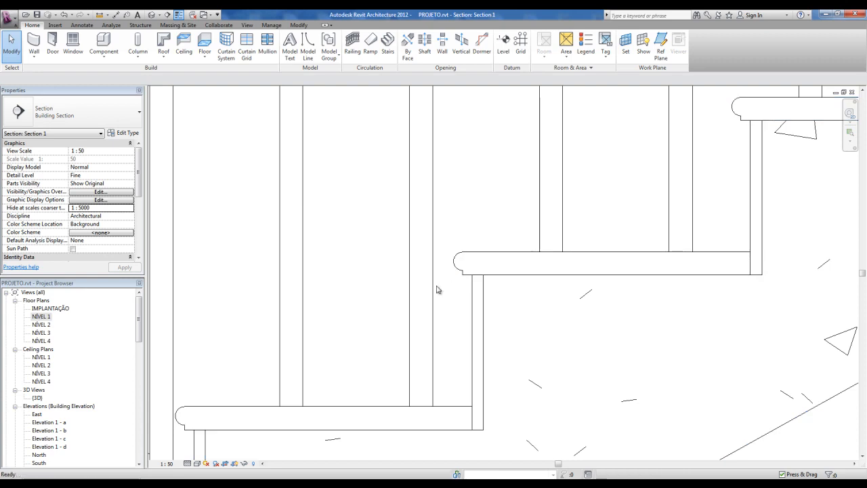
Review the riser parameters of the .ESCADA CONCRETO type, including maximum riser height and begin and end with riser
{"action": "left_click", "coordinate": [468, 280]}
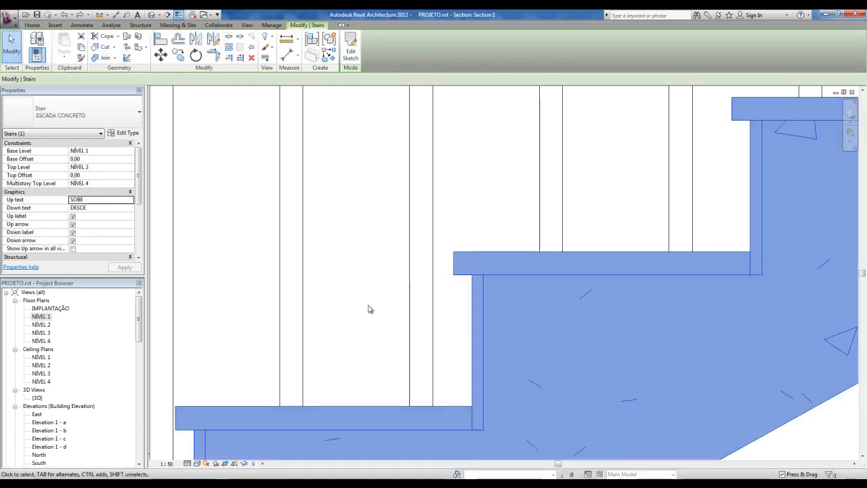
{"action": "scroll", "coordinate": [368, 306], "scroll_direction": "down", "scroll_amount": 1}
{"action": "scroll", "coordinate": [369, 309], "scroll_direction": "down", "scroll_amount": 1}
{"action": "scroll", "coordinate": [369, 309], "scroll_direction": "down", "scroll_amount": 1}
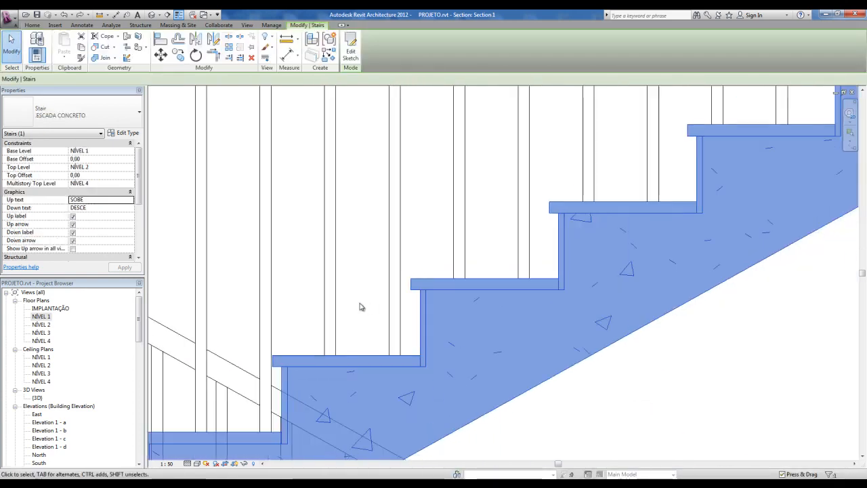
{"action": "left_click", "coordinate": [123, 133]}
{"action": "left_click_drag", "start_coordinate": [282, 193], "coordinate": [290, 247]}
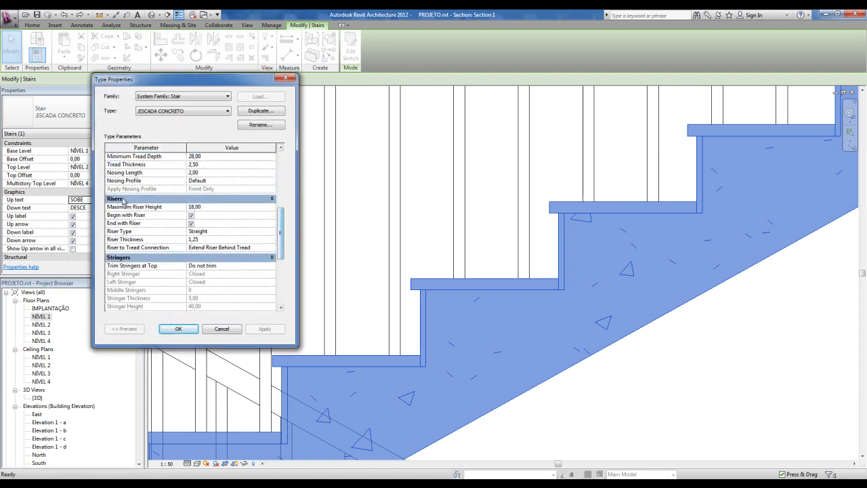
{"action": "left_click", "coordinate": [214, 209]}
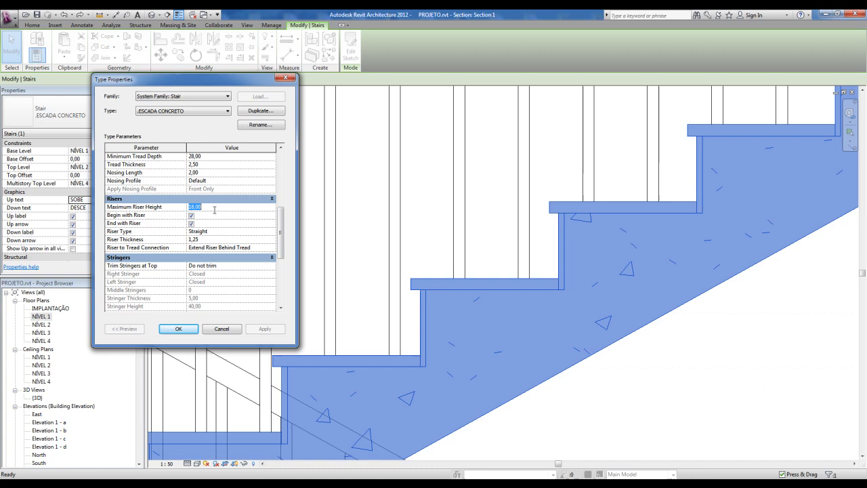
{"action": "left_click", "coordinate": [191, 223]}
{"action": "left_click_drag", "start_coordinate": [281, 233], "coordinate": [284, 238]}
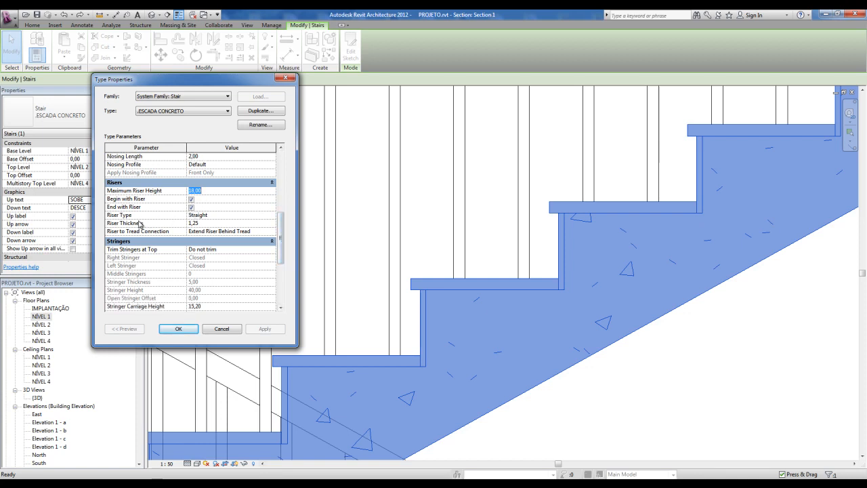
Set the stair type's Riser Type to Slanted, and undo the change
{"action": "left_click", "coordinate": [213, 215]}
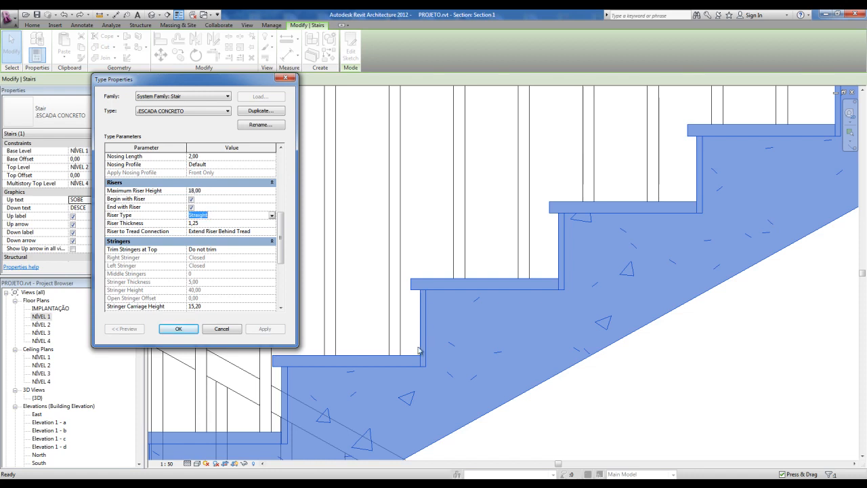
{"action": "left_click", "coordinate": [272, 215]}
{"action": "left_click", "coordinate": [204, 232]}
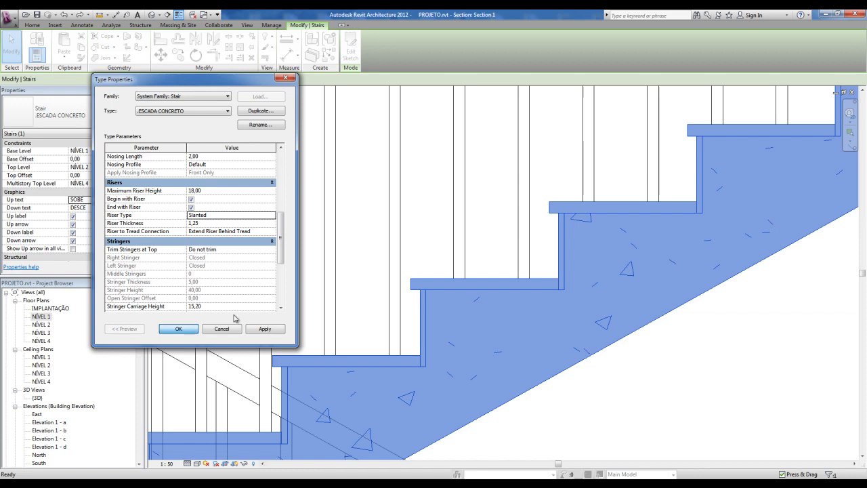
{"action": "left_click", "coordinate": [194, 327]}
{"action": "left_click", "coordinate": [671, 393]}
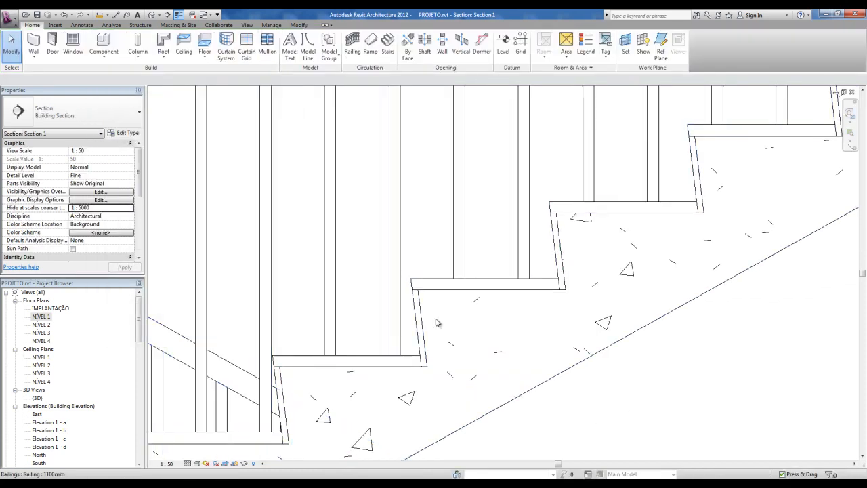
{"action": "key", "text": "ctrl+z"}
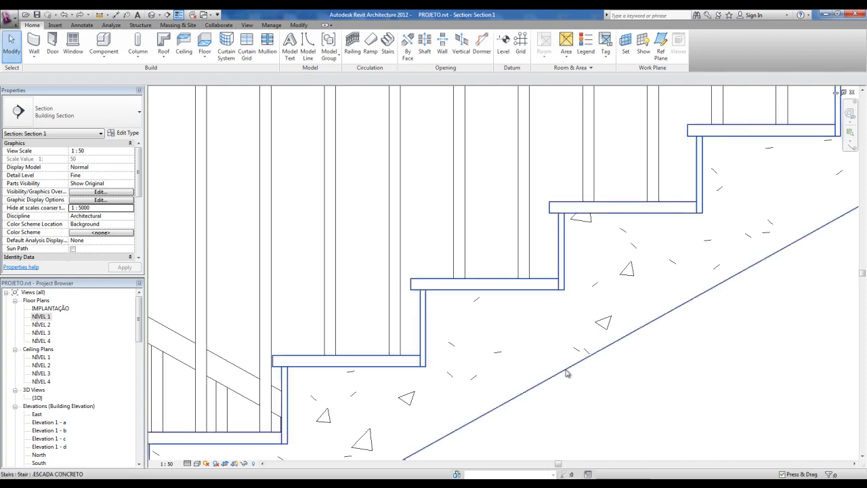
Set the Riser Type of the .ESCADA CONCRETO stair type to None
{"action": "left_click", "coordinate": [567, 374]}
{"action": "scroll", "coordinate": [280, 230], "scroll_direction": "down", "scroll_amount": 5}
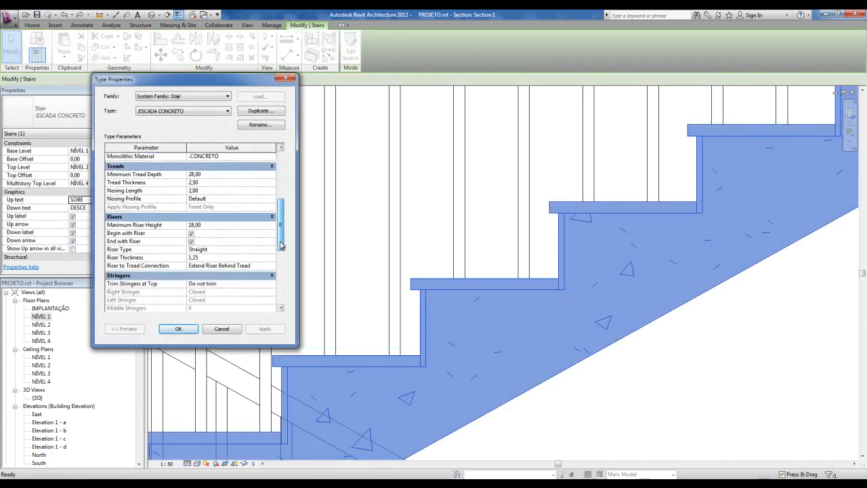
{"action": "left_click_drag", "start_coordinate": [281, 245], "coordinate": [271, 250]}
{"action": "left_click", "coordinate": [271, 241]}
{"action": "left_click", "coordinate": [196, 249]}
{"action": "left_click", "coordinate": [191, 331]}
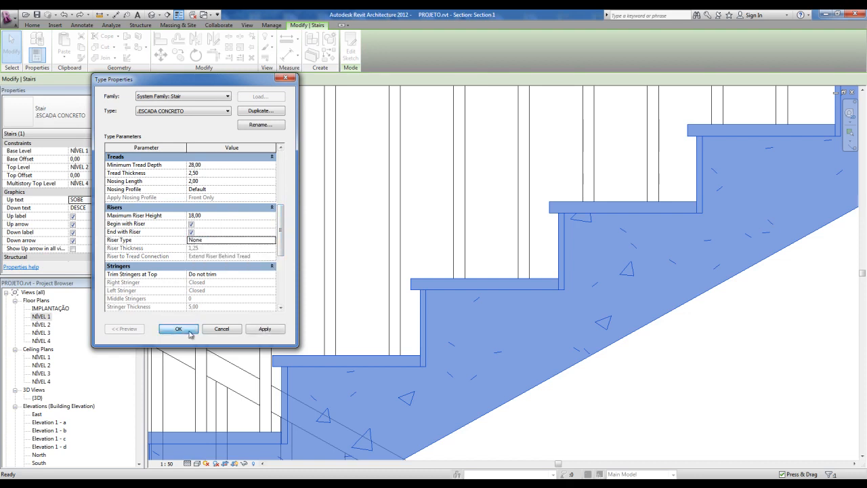
{"action": "left_click", "coordinate": [630, 398]}
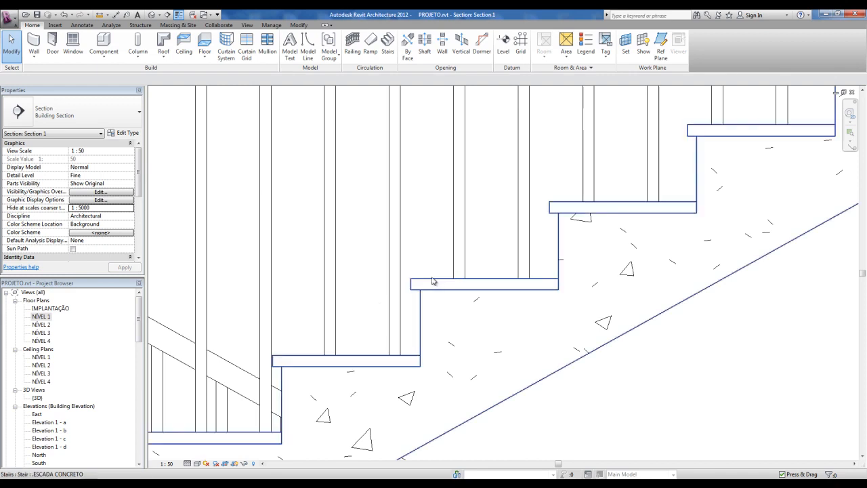
Open the default 3D view and examine the stair flight's treads and exposed concrete up close
{"action": "left_click", "coordinate": [154, 16]}
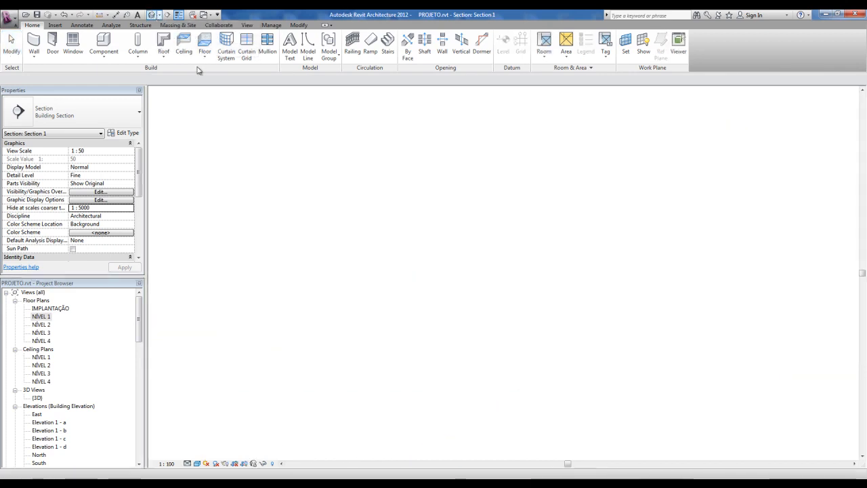
{"action": "scroll", "coordinate": [546, 321], "scroll_direction": "up", "scroll_amount": 3}
{"action": "scroll", "coordinate": [516, 327], "scroll_direction": "down", "scroll_amount": 3}
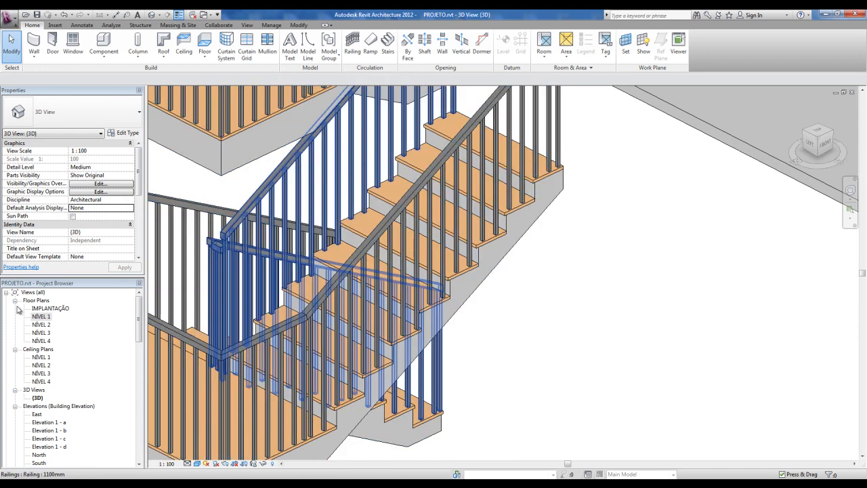
{"action": "scroll", "coordinate": [465, 333], "scroll_direction": "up", "scroll_amount": 2}
{"action": "middle_click_drag", "start_coordinate": [467, 333], "coordinate": [562, 339]}
Set the stair type's Riser Type to Straight and its Riser Thickness to 2,5
{"action": "left_click", "coordinate": [537, 302]}
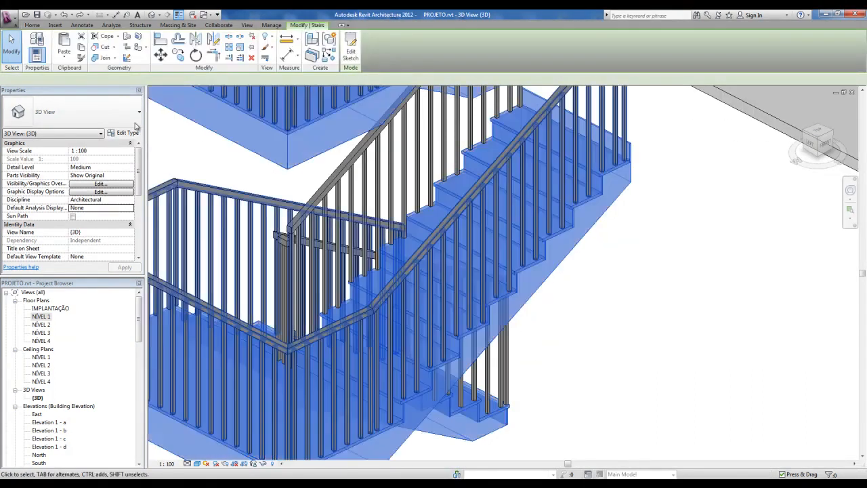
{"action": "left_click", "coordinate": [124, 133]}
{"action": "left_click_drag", "start_coordinate": [282, 193], "coordinate": [282, 252]}
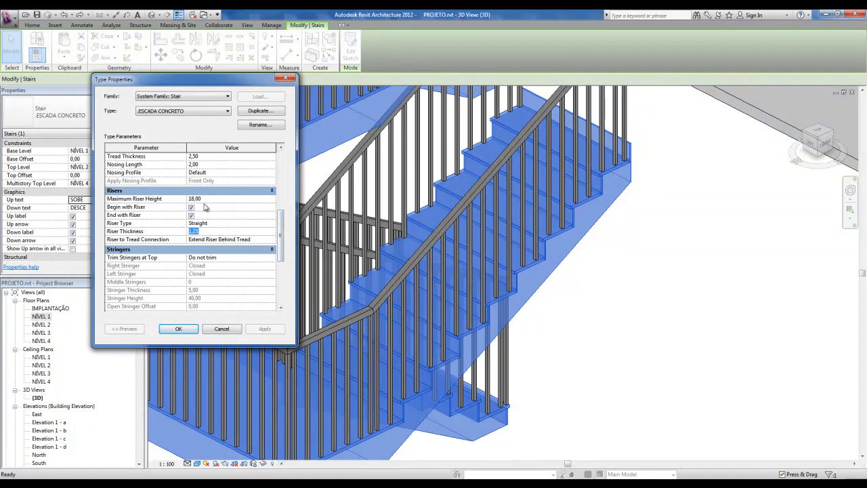
{"action": "type", "text": ",5"}
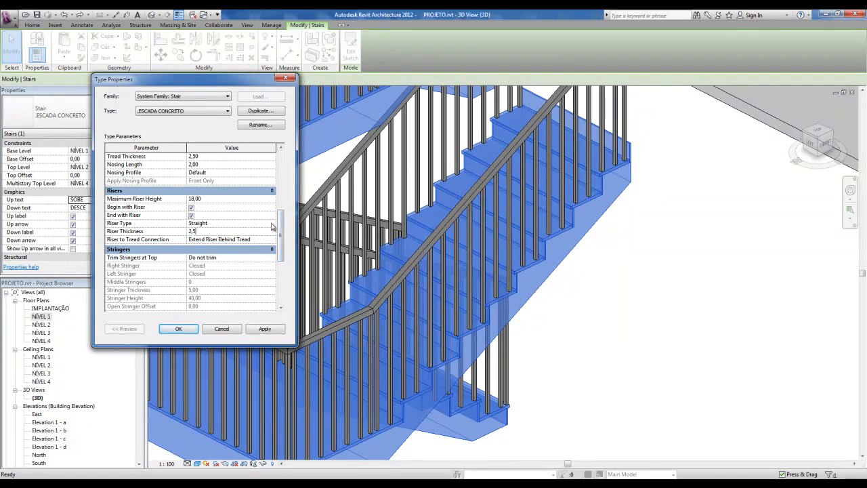
{"action": "left_click_drag", "start_coordinate": [281, 232], "coordinate": [281, 229]}
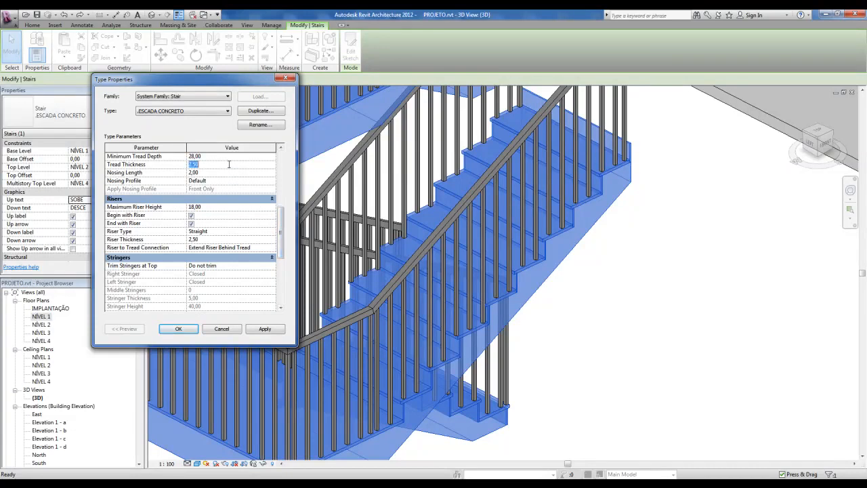
{"action": "left_click", "coordinate": [264, 329]}
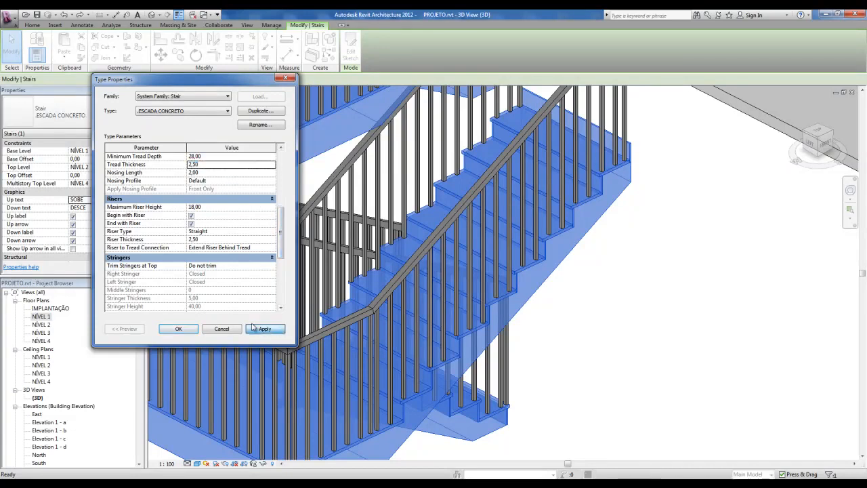
{"action": "left_click", "coordinate": [178, 328]}
{"action": "scroll", "coordinate": [585, 363], "scroll_direction": "up", "scroll_amount": 3}
{"action": "left_click", "coordinate": [585, 364]}
{"action": "scroll", "coordinate": [520, 304], "scroll_direction": "up", "scroll_amount": 3}
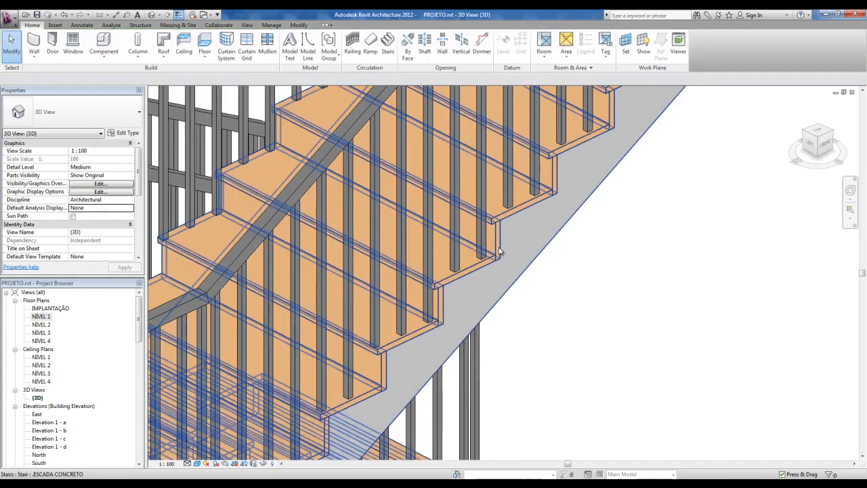
Review the stair type's riser and stringer parameters, and examine the joint between riser and tread in 3D
{"action": "left_click", "coordinate": [528, 273]}
{"action": "left_click", "coordinate": [127, 133]}
{"action": "left_click_drag", "start_coordinate": [279, 181], "coordinate": [284, 256]}
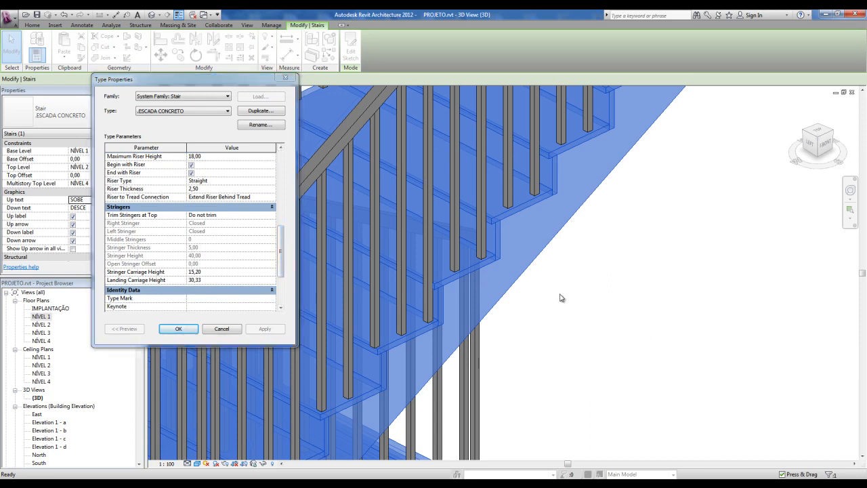
{"action": "key", "text": "Escape"}
{"action": "key", "text": "Escape"}
{"action": "scroll", "coordinate": [464, 203], "scroll_direction": "up", "scroll_amount": 5}
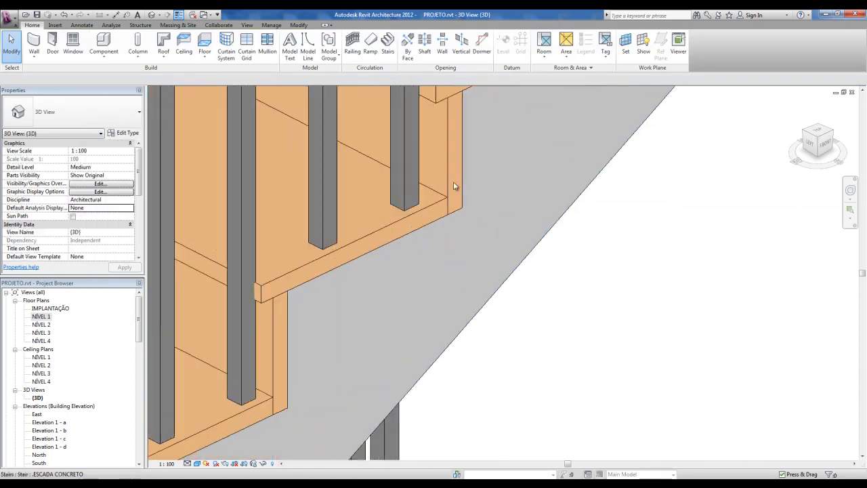
{"action": "middle_click_drag", "start_coordinate": [465, 203], "coordinate": [486, 221]}
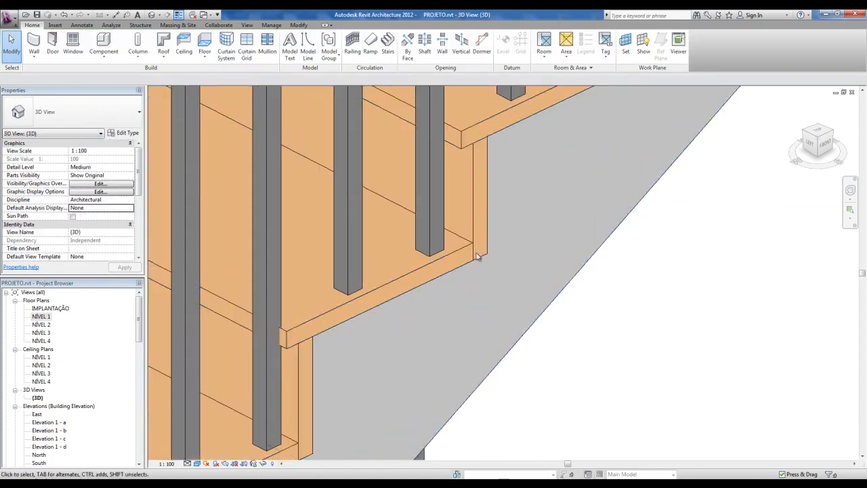
Set the stair type's Riser to Tread Connection to Extend Tread Under Riser
{"action": "left_click", "coordinate": [392, 190]}
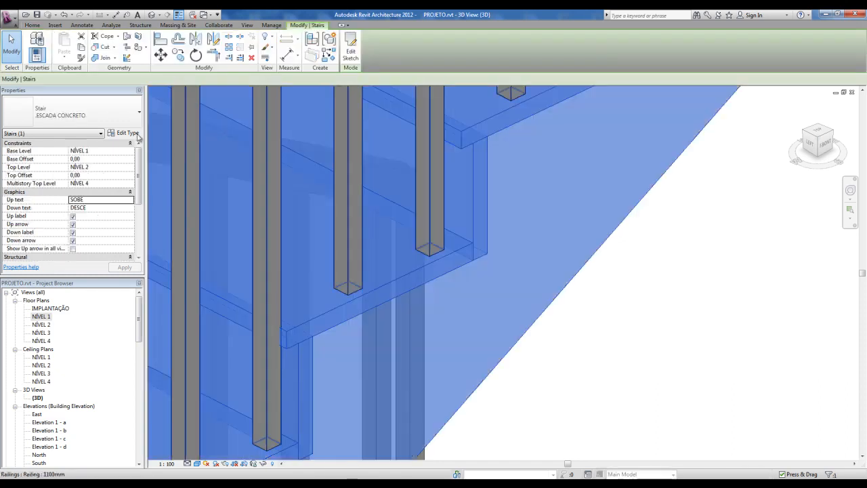
{"action": "left_click", "coordinate": [124, 133]}
{"action": "left_click_drag", "start_coordinate": [280, 186], "coordinate": [280, 246]}
{"action": "left_click", "coordinate": [272, 256]}
{"action": "left_click", "coordinate": [272, 256]}
{"action": "left_click", "coordinate": [235, 274]}
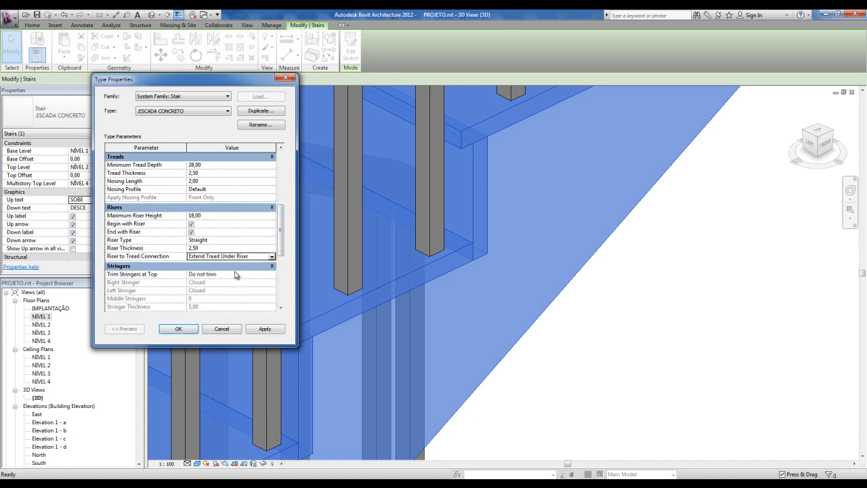
{"action": "left_click", "coordinate": [178, 329]}
{"action": "key", "text": "Escape"}
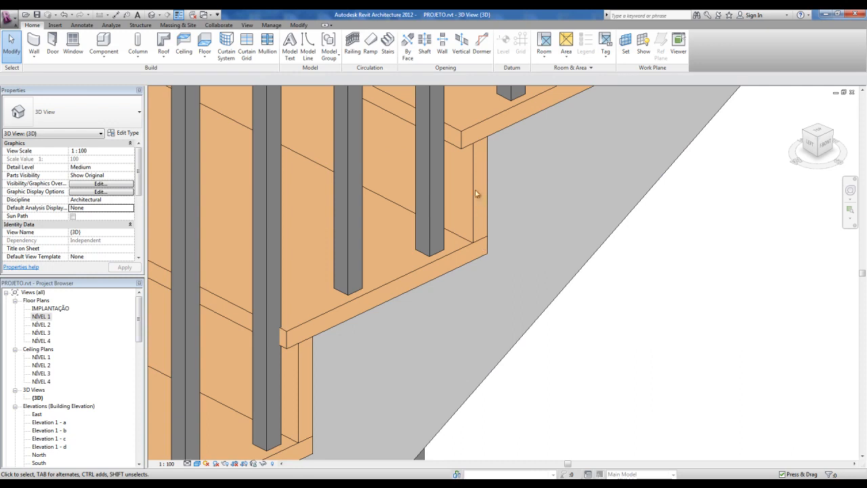
Set the concrete stair type's Stringer Carriage Height and Landing Carriage Height to 12
{"action": "scroll", "coordinate": [518, 277], "scroll_direction": "down", "scroll_amount": 3}
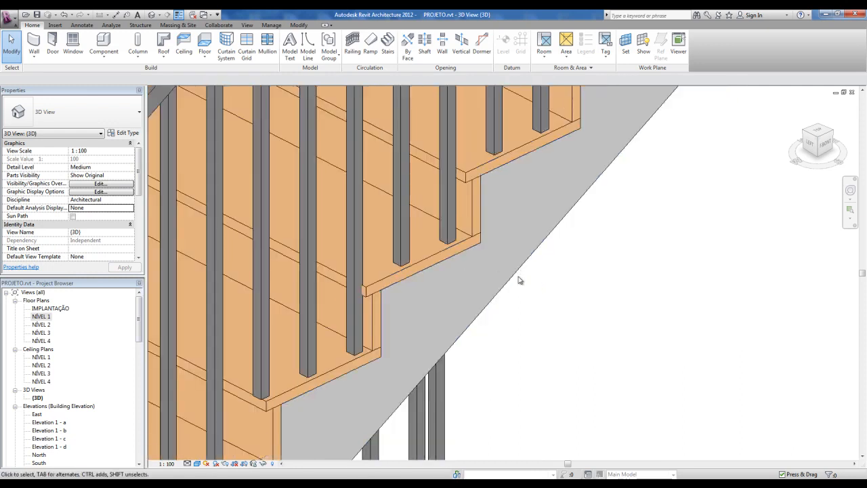
{"action": "left_click", "coordinate": [517, 278]}
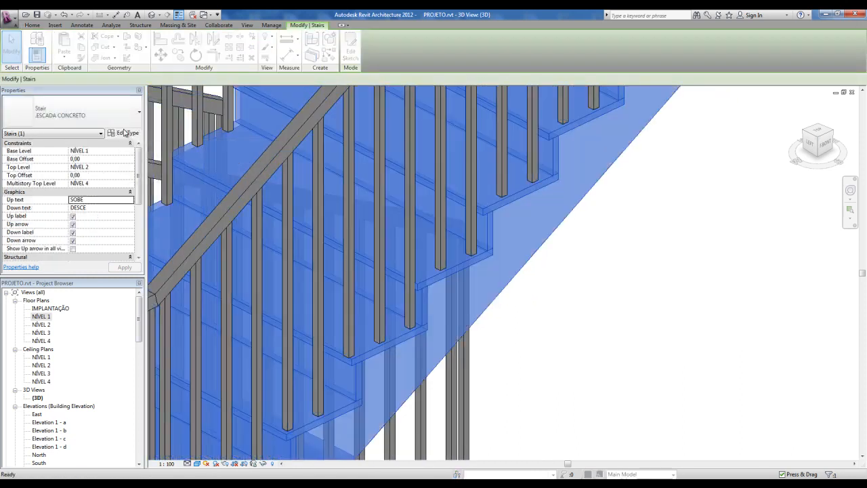
{"action": "left_click", "coordinate": [124, 133]}
{"action": "left_click_drag", "start_coordinate": [285, 195], "coordinate": [282, 275]}
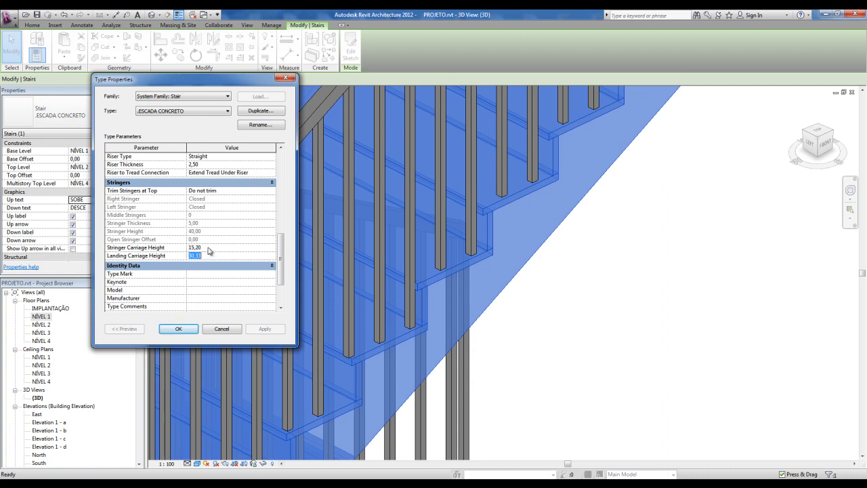
{"action": "type", "text": "12"}
{"action": "left_click", "coordinate": [223, 255]}
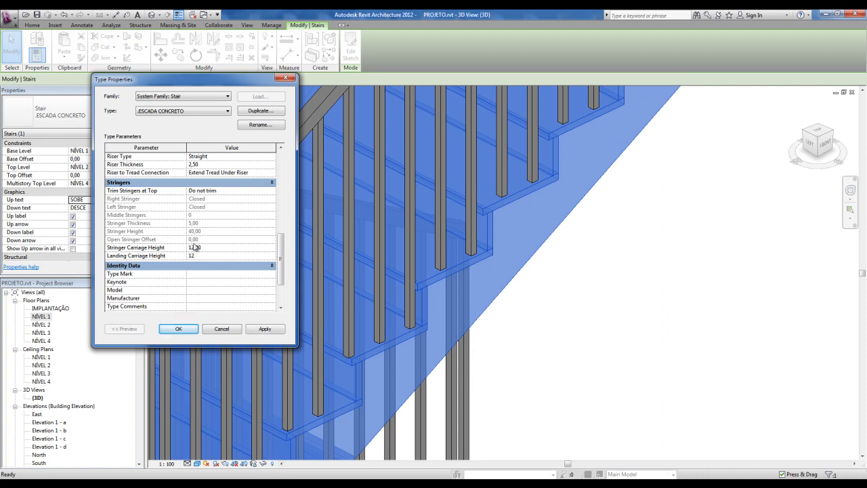
{"action": "left_click", "coordinate": [178, 329]}
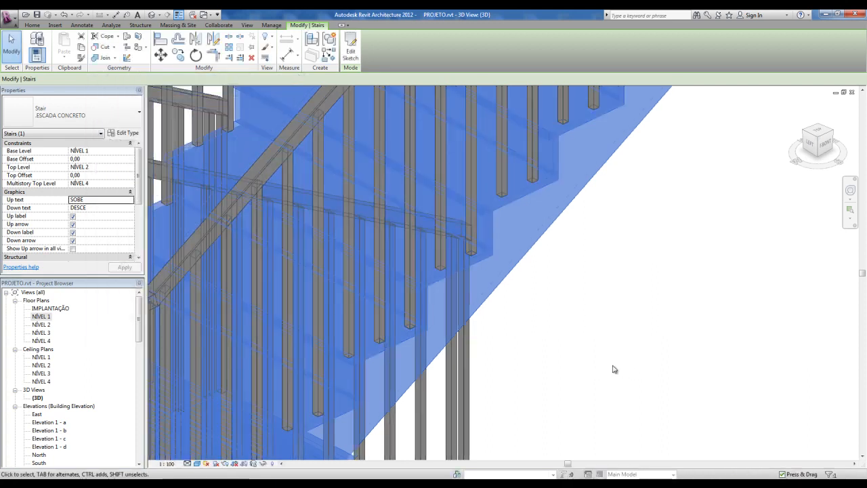
{"action": "left_click", "coordinate": [614, 368]}
Examine the underside of the flight and the landing slab up close in 3D
{"action": "scroll", "coordinate": [589, 322], "scroll_direction": "down", "scroll_amount": 2}
{"action": "scroll", "coordinate": [565, 219], "scroll_direction": "up", "scroll_amount": 5}
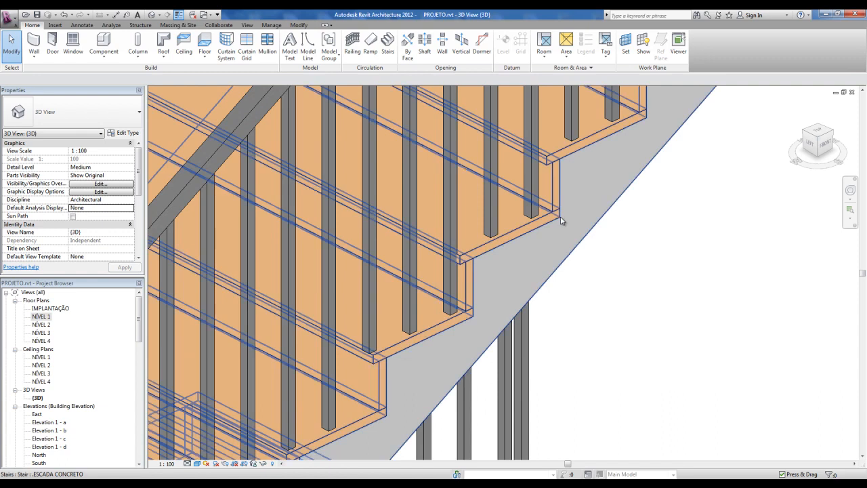
{"action": "key", "text": "ctrl"}
{"action": "scroll", "coordinate": [434, 356], "scroll_direction": "down", "scroll_amount": 4}
{"action": "scroll", "coordinate": [429, 357], "scroll_direction": "up", "scroll_amount": 2}
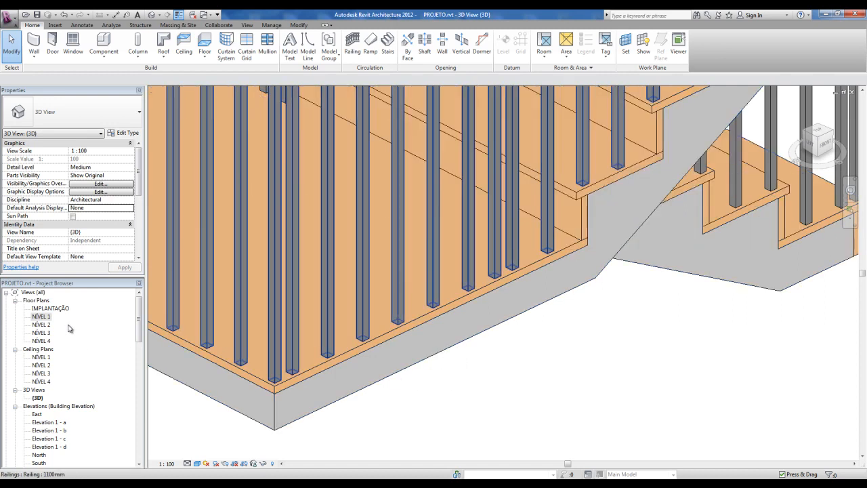
Open Section 1 from the NÍVEL 1 floor plan and measure the flight's concrete thickness below a step corner
{"action": "double_click", "coordinate": [39, 317]}
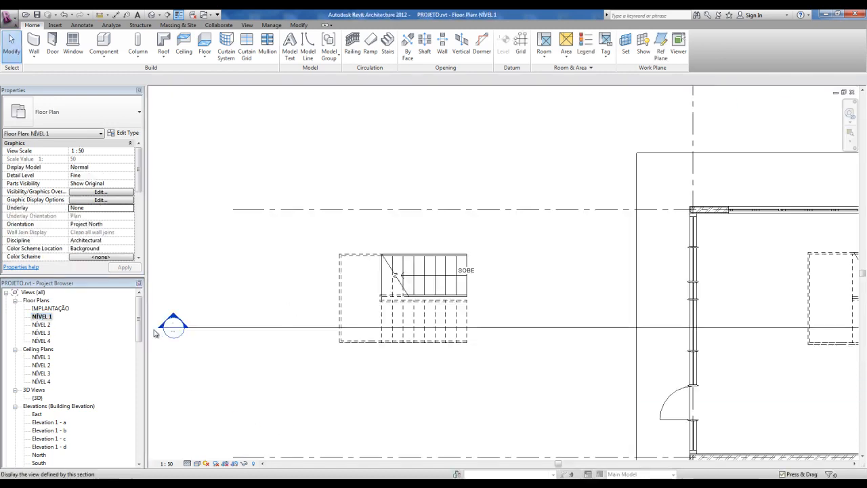
{"action": "double_click", "coordinate": [173, 323]}
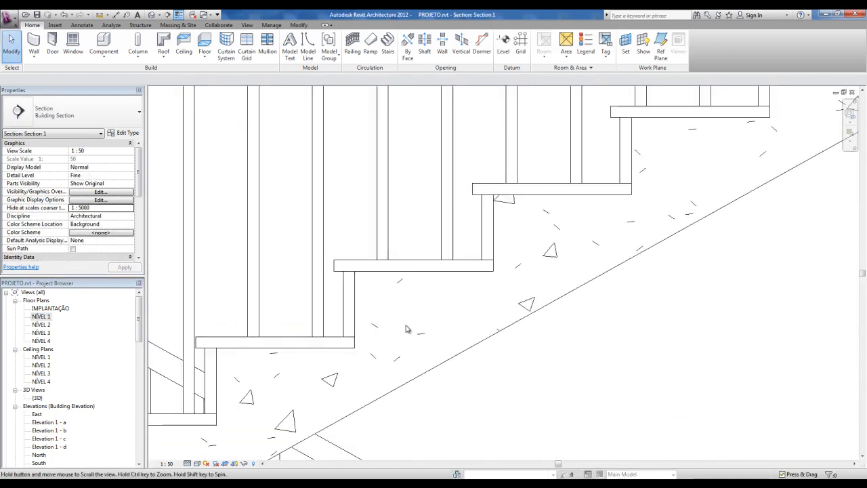
{"action": "left_click", "coordinate": [99, 14]}
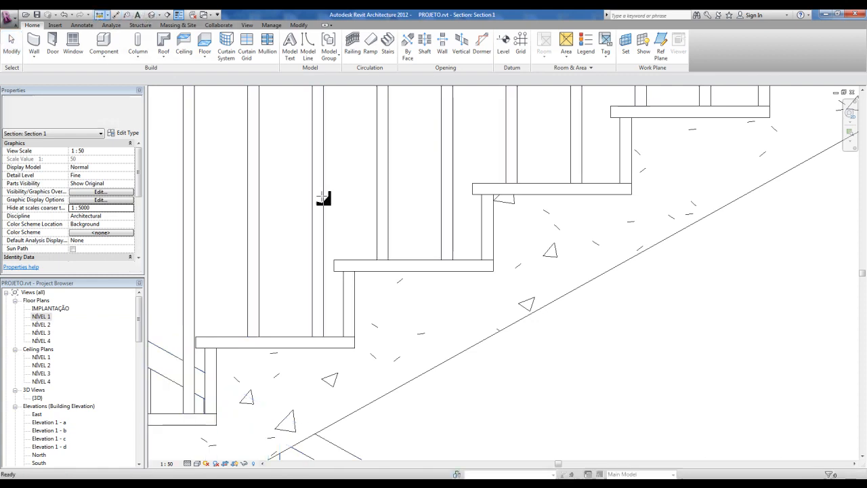
{"action": "left_click", "coordinate": [494, 271]}
{"action": "left_click", "coordinate": [520, 318]}
Measure the landing slab's concrete thickness in the section
{"action": "scroll", "coordinate": [510, 346], "scroll_direction": "down", "scroll_amount": 3}
{"action": "middle_click_drag", "start_coordinate": [560, 309], "coordinate": [797, 131]}
{"action": "scroll", "coordinate": [307, 326], "scroll_direction": "up", "scroll_amount": 3}
{"action": "middle_click_drag", "start_coordinate": [280, 325], "coordinate": [420, 332]}
{"action": "scroll", "coordinate": [420, 332], "scroll_direction": "down", "scroll_amount": 1}
{"action": "left_click", "coordinate": [356, 285]}
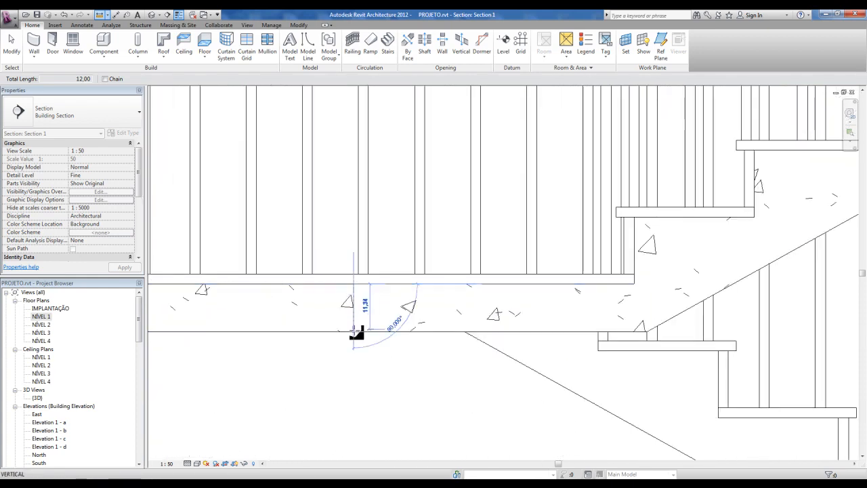
{"action": "left_click", "coordinate": [354, 332]}
{"action": "key", "text": "Escape"}
Return to the 3D view showing the whole multistory stair and save the project
{"action": "scroll", "coordinate": [325, 345], "scroll_direction": "down", "scroll_amount": 5}
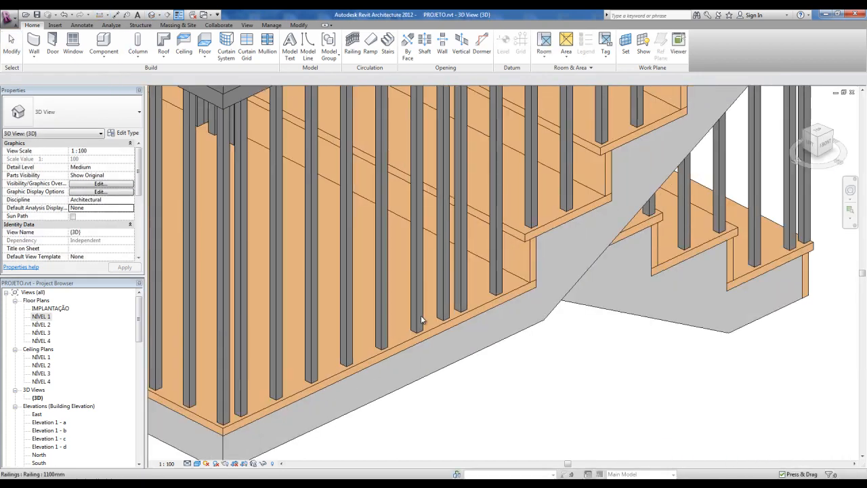
{"action": "scroll", "coordinate": [440, 317], "scroll_direction": "down", "scroll_amount": 6}
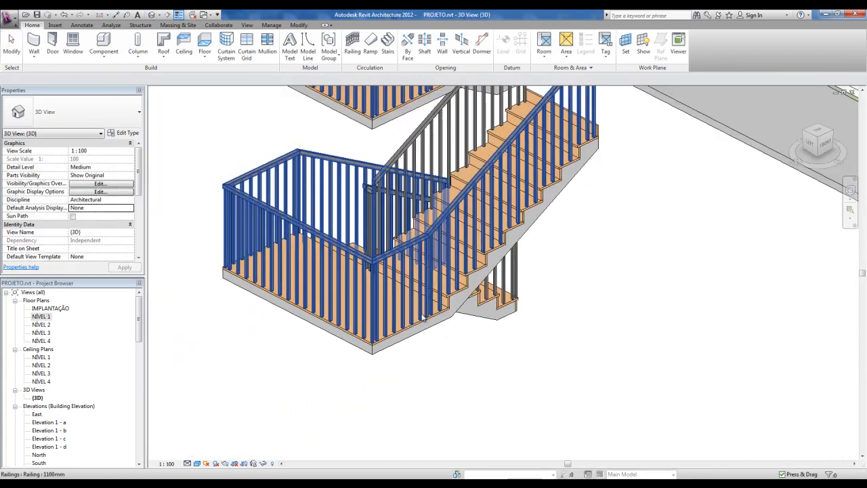
{"action": "middle_click_drag", "start_coordinate": [444, 318], "coordinate": [424, 335]}
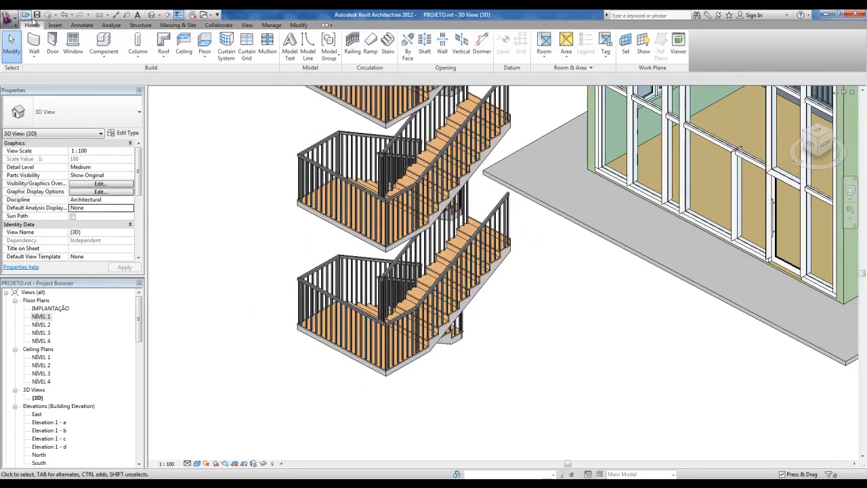
{"action": "left_click", "coordinate": [38, 14]}
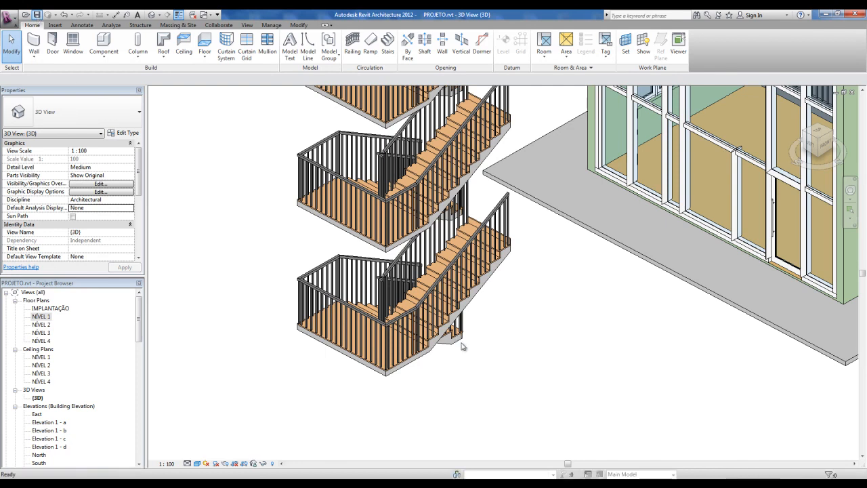
Look over the stair types available for the concrete stair and view the stair beside the building
{"action": "middle_click_drag", "start_coordinate": [527, 359], "coordinate": [513, 356]}
{"action": "left_click", "coordinate": [473, 287]}
{"action": "left_click", "coordinate": [115, 114]}
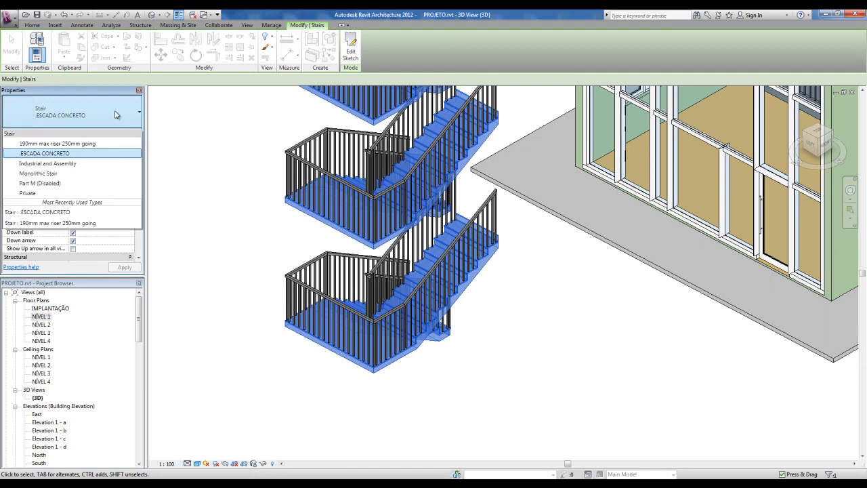
{"action": "left_click", "coordinate": [264, 241]}
{"action": "middle_click_drag", "start_coordinate": [655, 389], "coordinate": [566, 408], "text": "shift"}
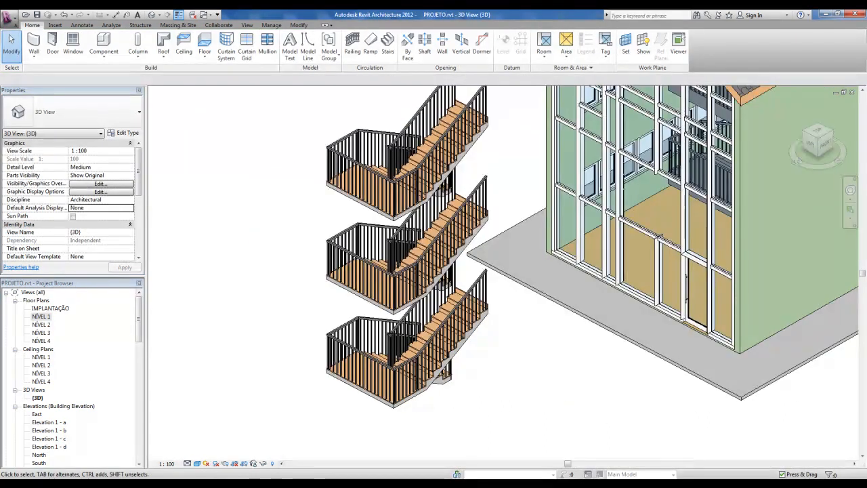
{"action": "left_click", "coordinate": [824, 448]}
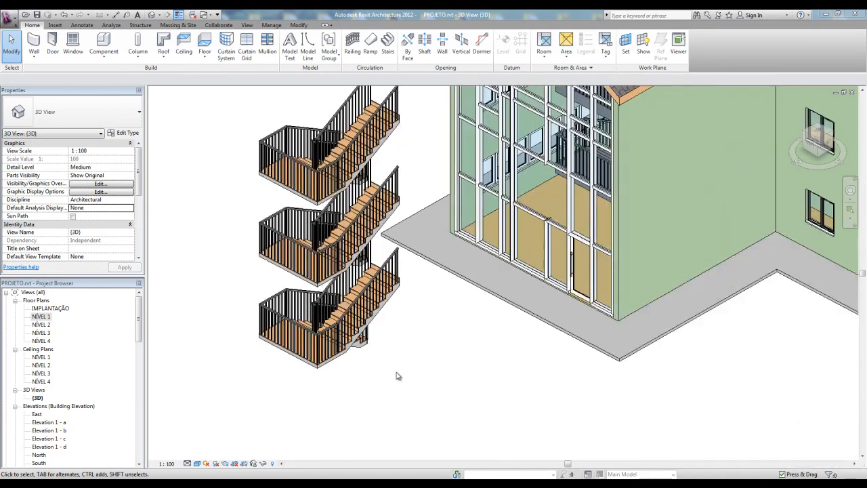
Copy the multistory concrete stair about 530 away into the open area in front of it
{"action": "middle_click_drag", "start_coordinate": [405, 376], "coordinate": [443, 344]}
{"action": "left_click", "coordinate": [418, 277]}
{"action": "key", "text": "c"}
{"action": "key", "text": "o"}
{"action": "left_click", "coordinate": [446, 343]}
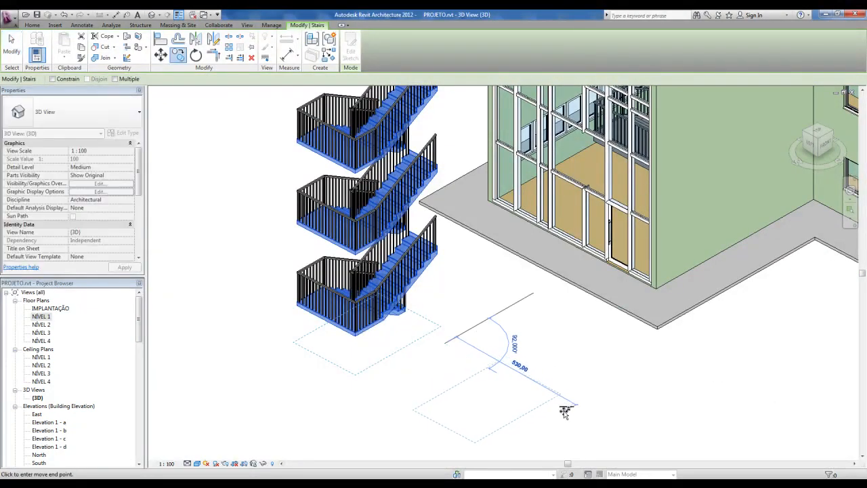
{"action": "left_click", "coordinate": [555, 396]}
{"action": "key", "text": "Escape"}
Duplicate the copied stair's type as ".ESCADA METÁLICA SEM ESPELHO" and disable its Monolithic Stairs option
{"action": "middle_click_drag", "start_coordinate": [561, 395], "coordinate": [569, 385]}
{"action": "scroll", "coordinate": [569, 385], "scroll_direction": "up", "scroll_amount": 5}
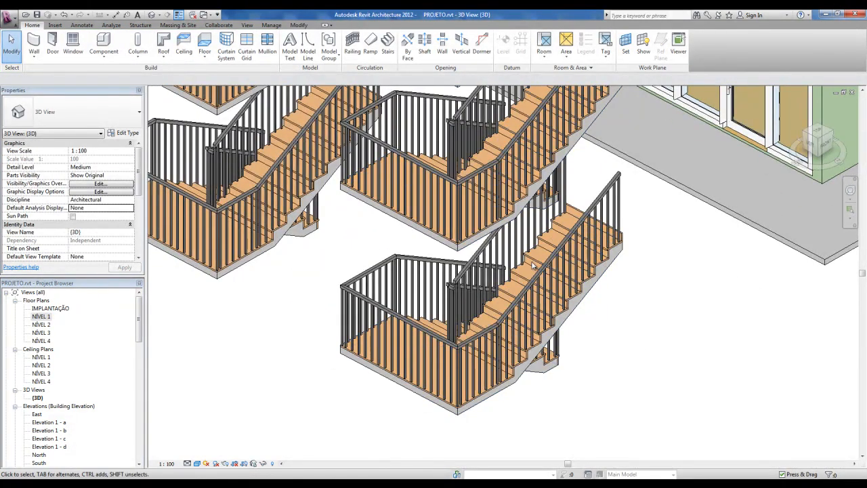
{"action": "left_click", "coordinate": [581, 298]}
{"action": "left_click", "coordinate": [134, 133]}
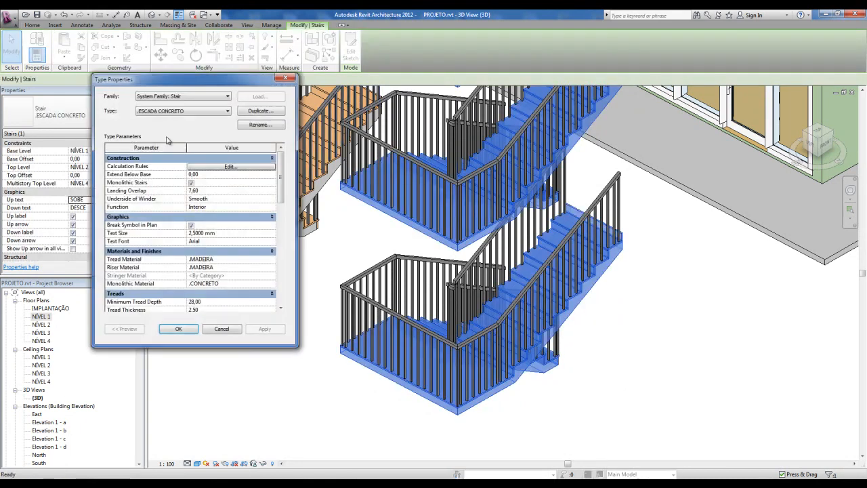
{"action": "left_click", "coordinate": [251, 114]}
{"action": "type", "text": ".e"}
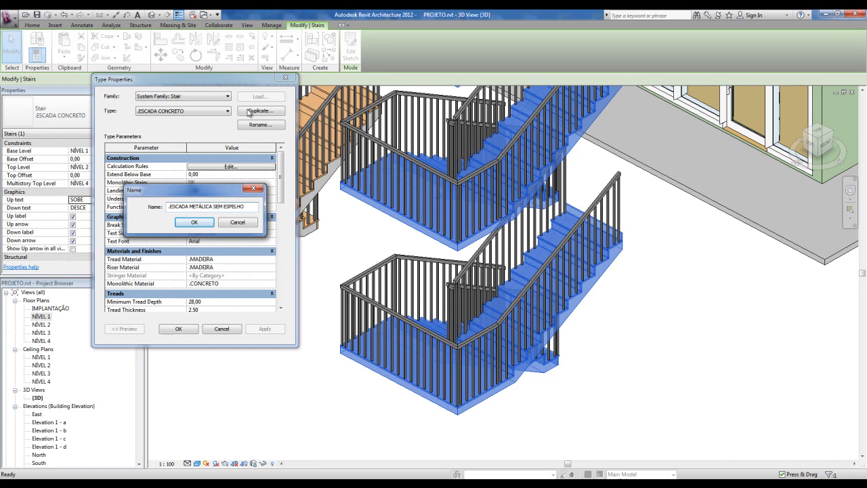
{"action": "left_click", "coordinate": [196, 223]}
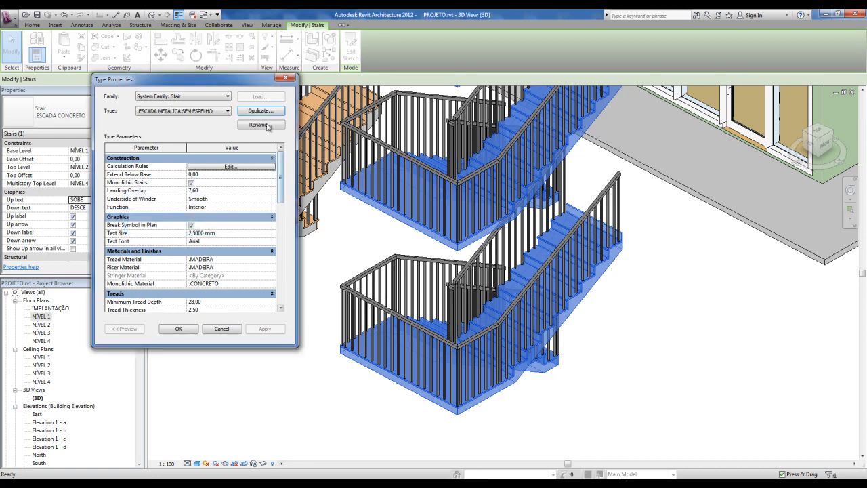
{"action": "left_click_drag", "start_coordinate": [241, 78], "coordinate": [245, 73]}
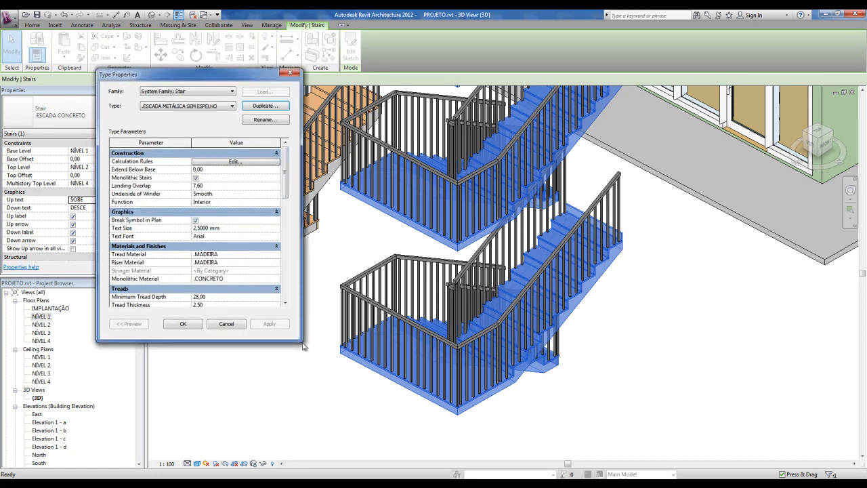
{"action": "left_click", "coordinate": [196, 179]}
Assign the Metal - Steel material to the new stair type's treads
{"action": "left_click_drag", "start_coordinate": [285, 189], "coordinate": [286, 212]}
{"action": "left_click", "coordinate": [277, 198]}
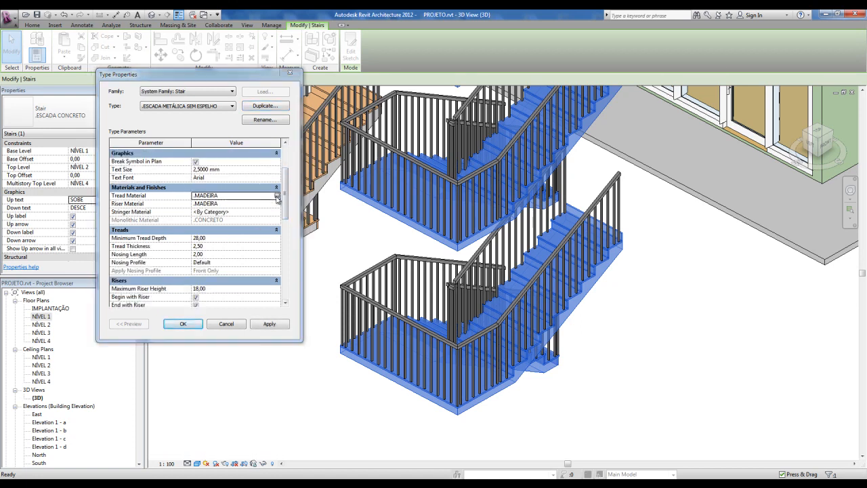
{"action": "left_click", "coordinate": [277, 196]}
{"action": "left_click_drag", "start_coordinate": [397, 166], "coordinate": [398, 251]}
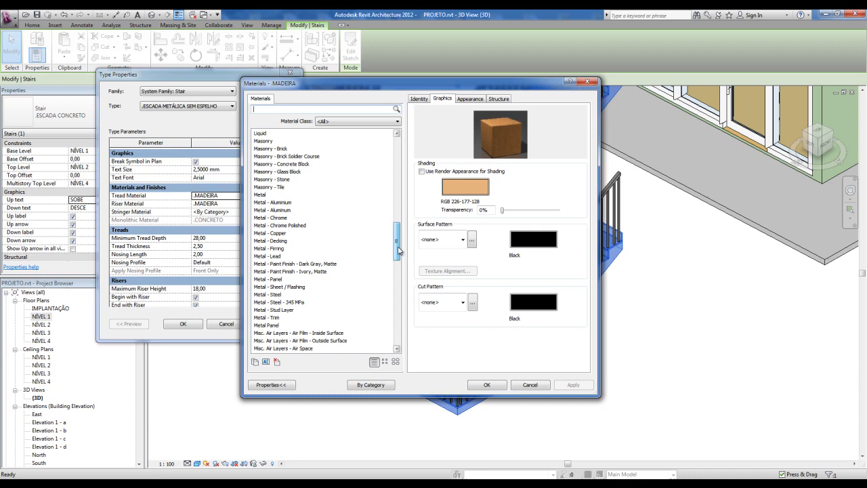
{"action": "left_click", "coordinate": [274, 295]}
{"action": "left_click", "coordinate": [486, 385]}
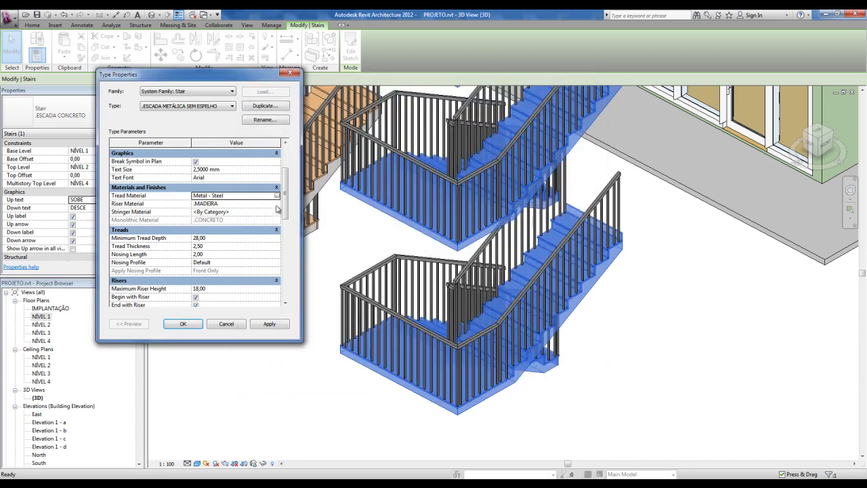
Assign the Metal - Steel material to the new stair type's risers
{"action": "left_click", "coordinate": [277, 204]}
{"action": "left_click", "coordinate": [277, 203]}
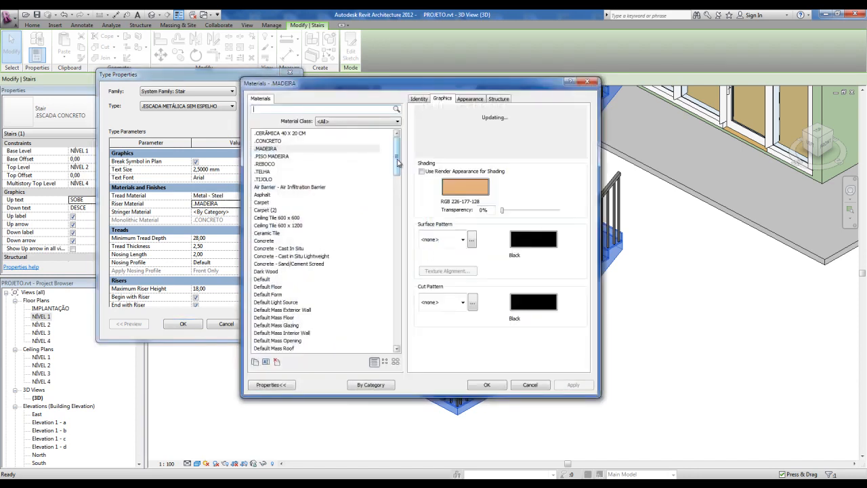
{"action": "left_click_drag", "start_coordinate": [398, 163], "coordinate": [403, 254]}
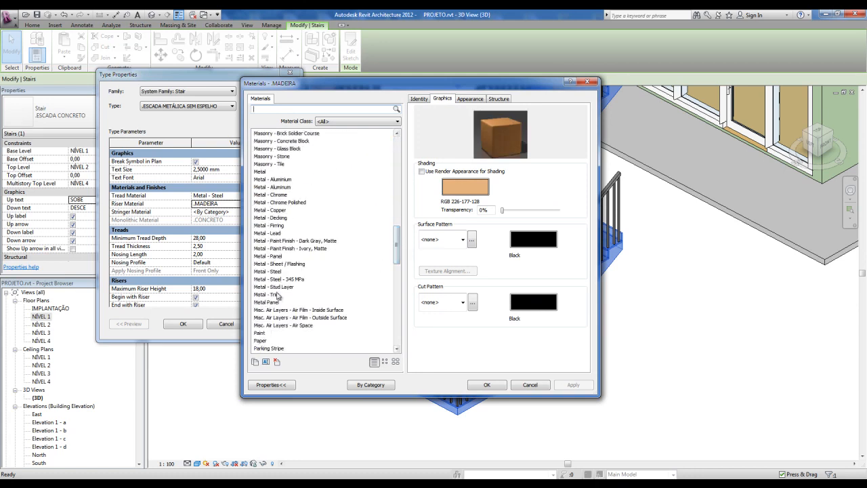
{"action": "double_click", "coordinate": [277, 272]}
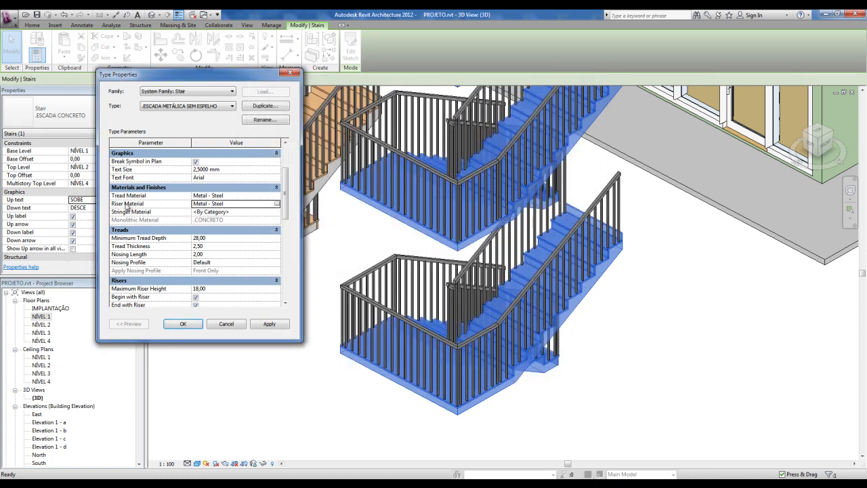
Assign the Metal - Steel material to the new stair type's stringers
{"action": "left_click", "coordinate": [276, 213]}
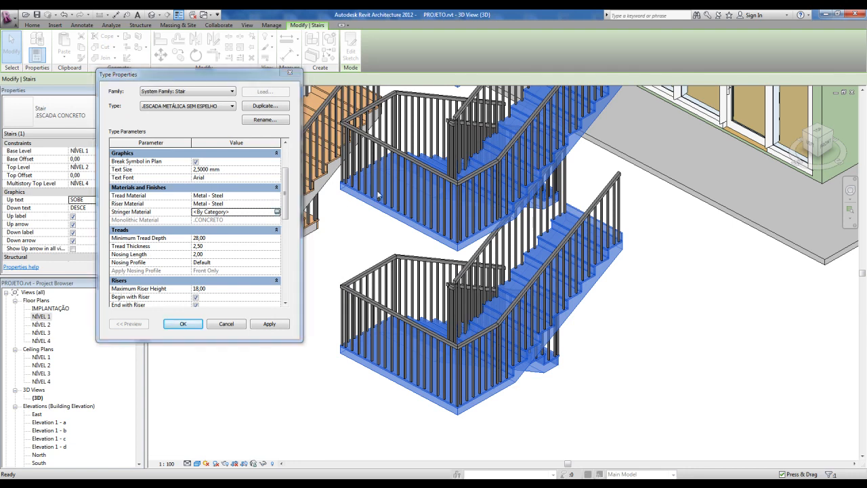
{"action": "left_click_drag", "start_coordinate": [401, 173], "coordinate": [399, 261]}
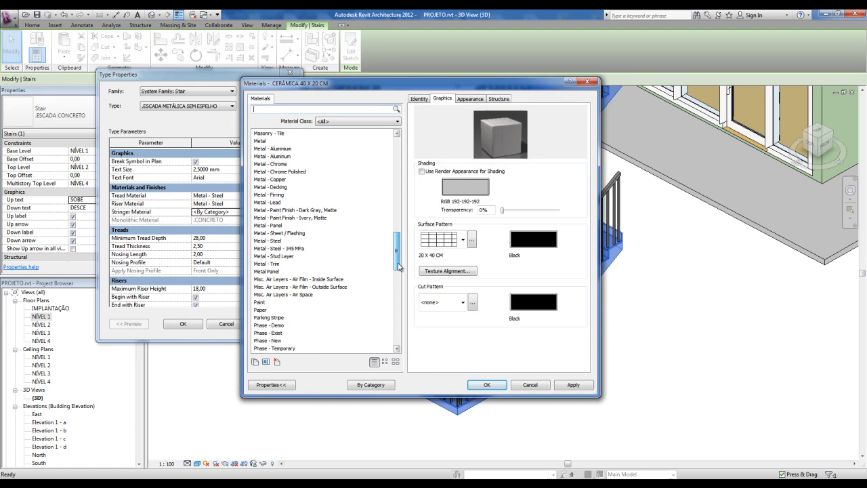
{"action": "left_click", "coordinate": [271, 240]}
{"action": "left_click", "coordinate": [486, 384]}
Set the metal stair type's Tread Thickness to 3,50
{"action": "left_click_drag", "start_coordinate": [286, 195], "coordinate": [286, 215]}
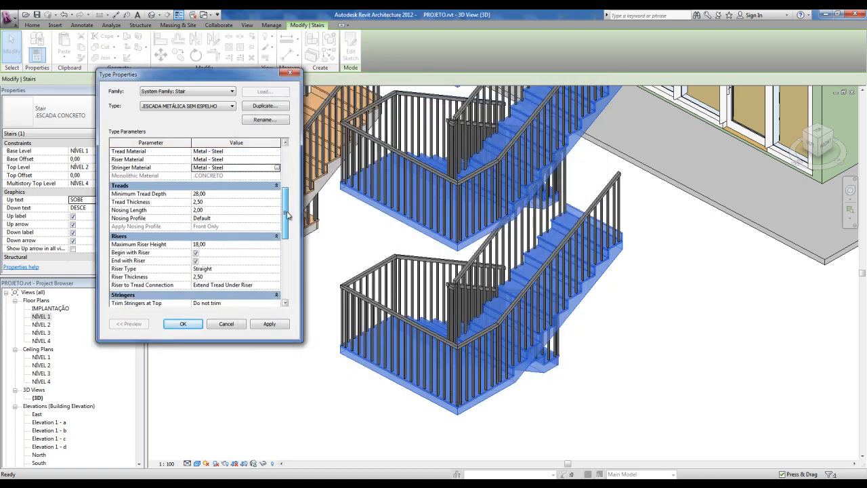
{"action": "left_click", "coordinate": [232, 202]}
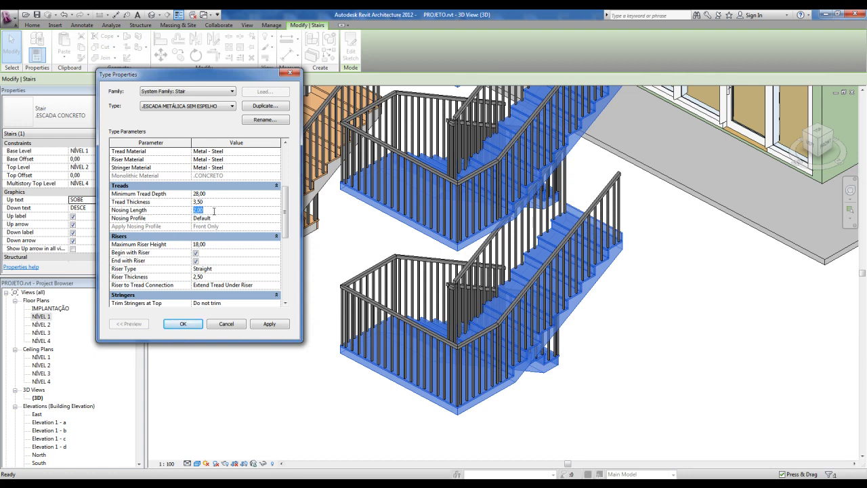
{"action": "key", "text": "Tab"}
{"action": "scroll", "coordinate": [286, 217], "scroll_direction": "down", "scroll_amount": 1}
{"action": "scroll", "coordinate": [286, 217], "scroll_direction": "down", "scroll_amount": 3}
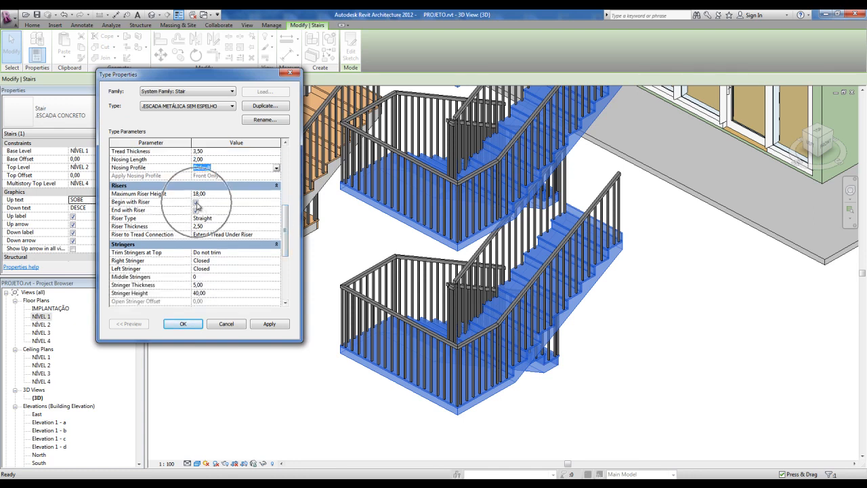
Set the metal stair type's Riser Type to None and apply the type changes to the stair
{"action": "left_click", "coordinate": [196, 211]}
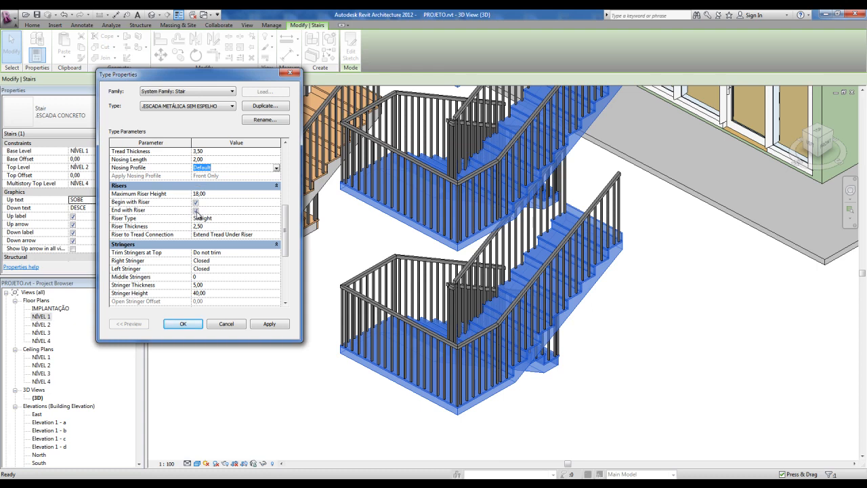
{"action": "left_click", "coordinate": [214, 219]}
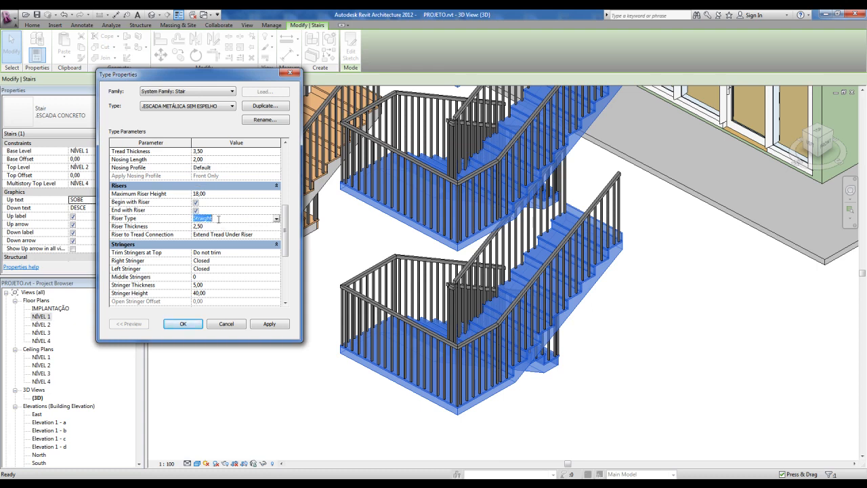
{"action": "left_click", "coordinate": [276, 219]}
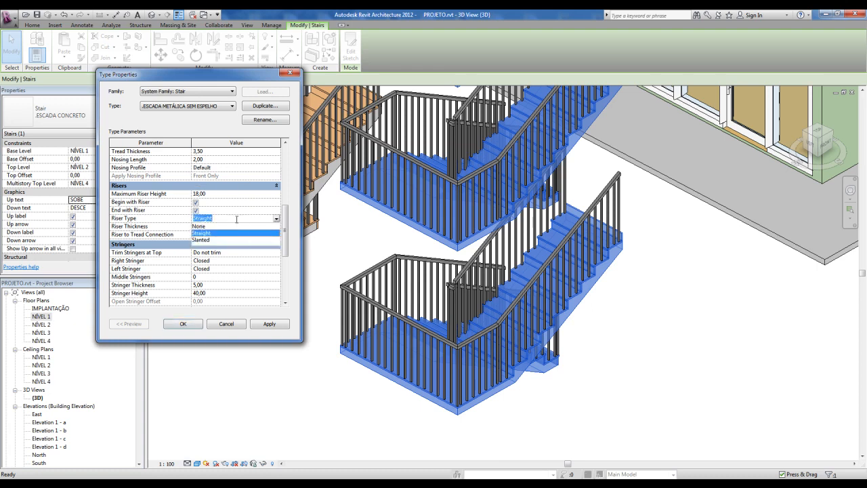
{"action": "left_click", "coordinate": [198, 226]}
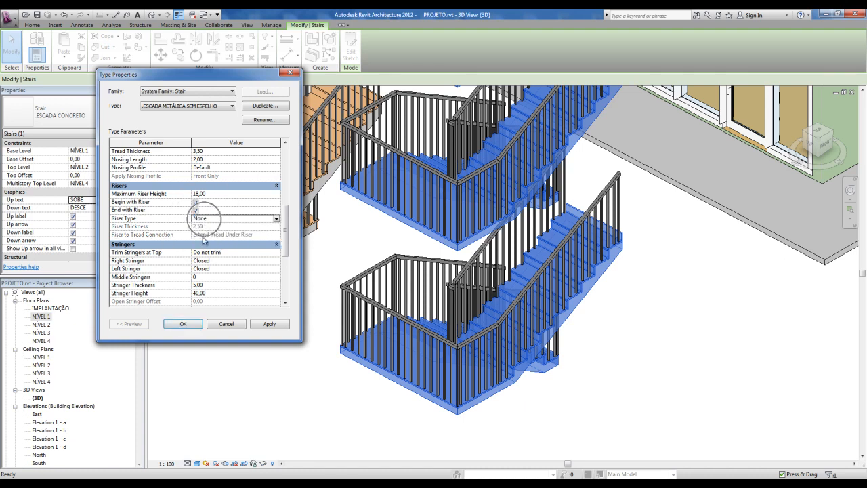
{"action": "left_click", "coordinate": [194, 326]}
{"action": "left_click", "coordinate": [262, 354]}
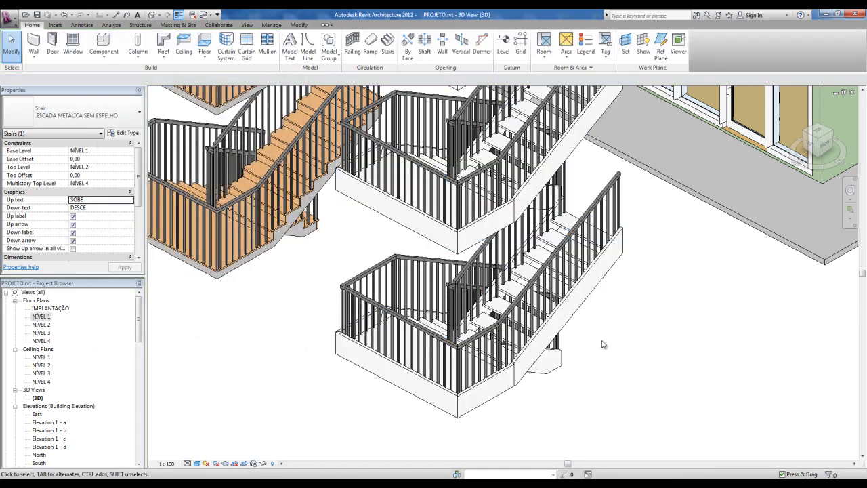
{"action": "scroll", "coordinate": [492, 190], "scroll_direction": "up", "scroll_amount": 5}
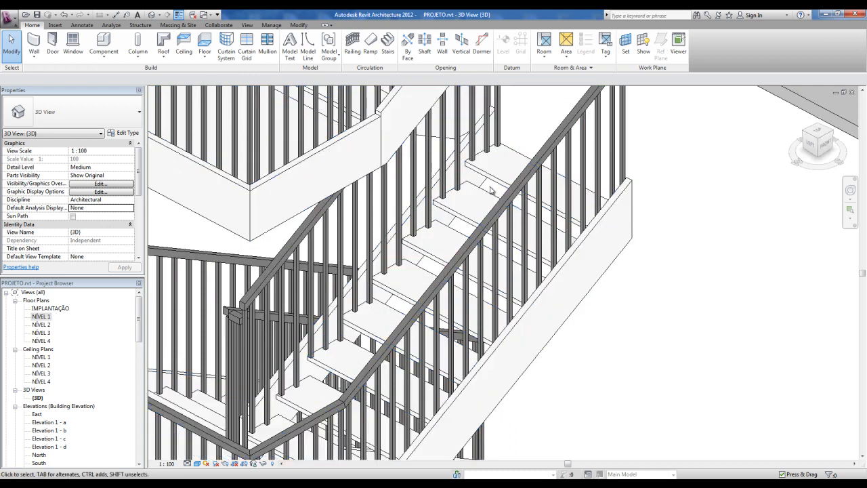
{"action": "scroll", "coordinate": [492, 191], "scroll_direction": "down", "scroll_amount": 5}
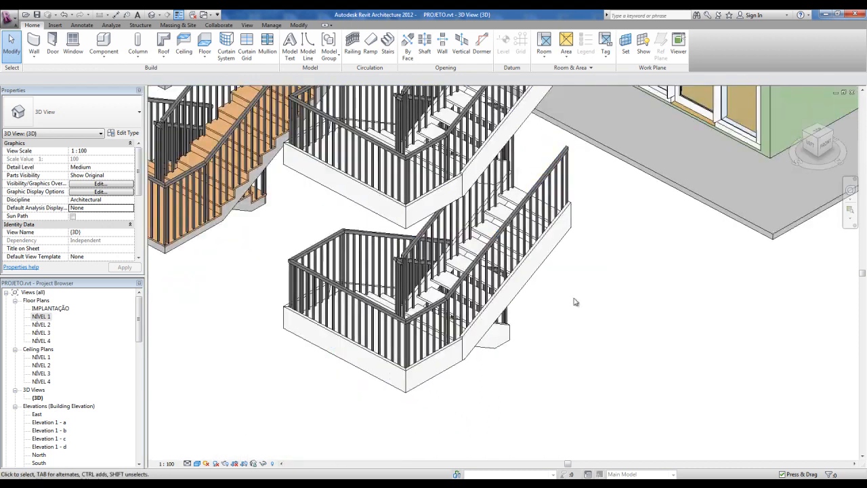
Review the metal stair type's stringer thickness, stringer height, and stringer and landing carriage heights
{"action": "left_click", "coordinate": [542, 271]}
{"action": "left_click", "coordinate": [535, 398]}
{"action": "left_click", "coordinate": [529, 286]}
{"action": "left_click", "coordinate": [119, 134]}
{"action": "left_click_drag", "start_coordinate": [287, 163], "coordinate": [296, 252]}
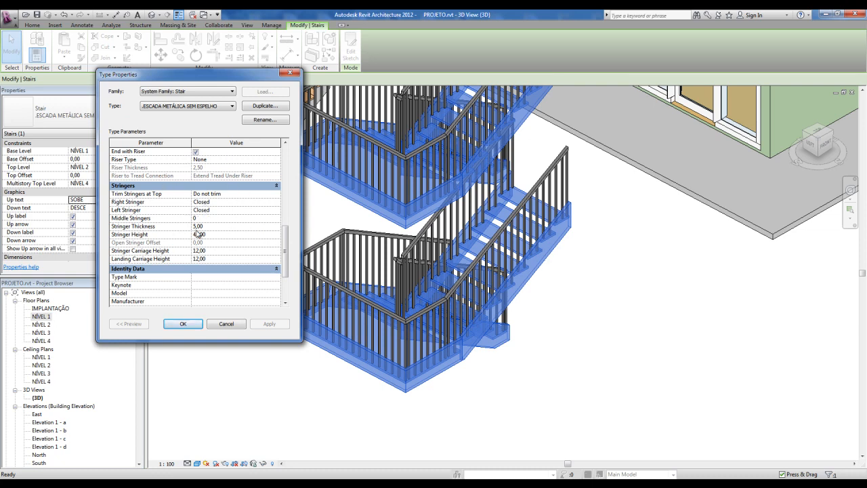
{"action": "left_click", "coordinate": [221, 226]}
{"action": "left_click", "coordinate": [221, 234]}
{"action": "left_click", "coordinate": [215, 251]}
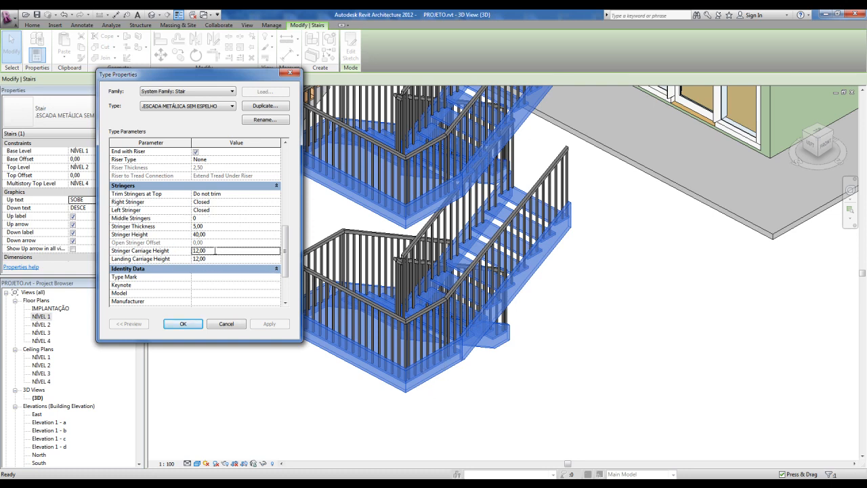
{"action": "left_click", "coordinate": [217, 259]}
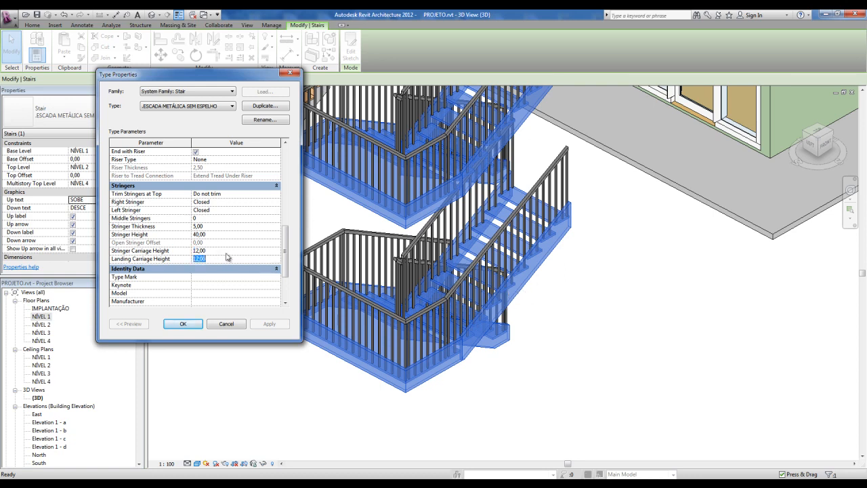
{"action": "left_click", "coordinate": [189, 330]}
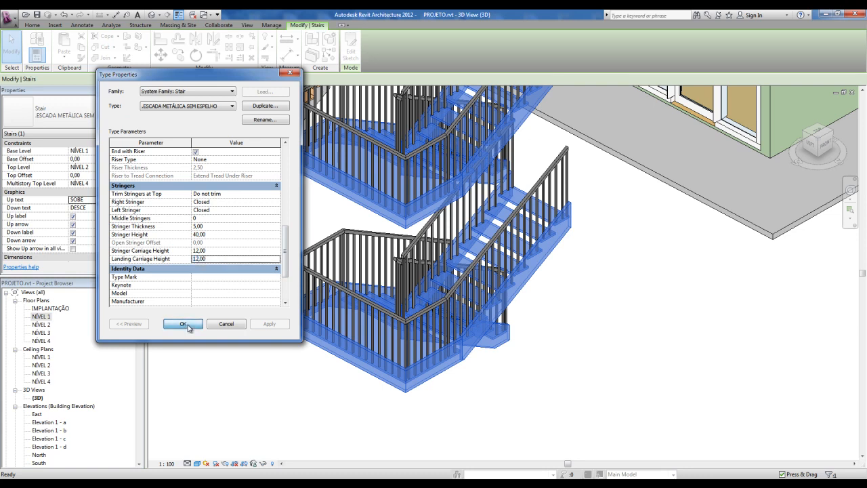
{"action": "left_click", "coordinate": [313, 403]}
{"action": "scroll", "coordinate": [490, 350], "scroll_direction": "up", "scroll_amount": 4}
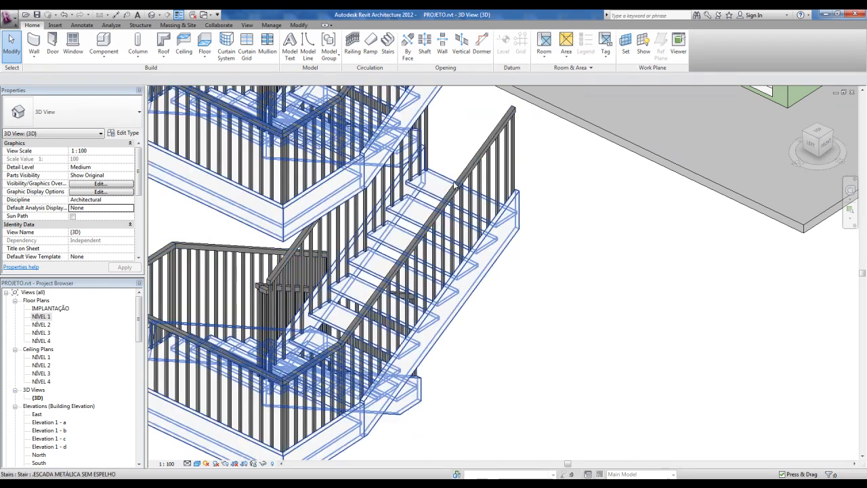
Examine the metal stair and its railings in the NÍVEL 1 floor plan, then return to the 3D view
{"action": "double_click", "coordinate": [42, 317]}
{"action": "scroll", "coordinate": [315, 284], "scroll_direction": "up", "scroll_amount": 4}
{"action": "left_click", "coordinate": [374, 338]}
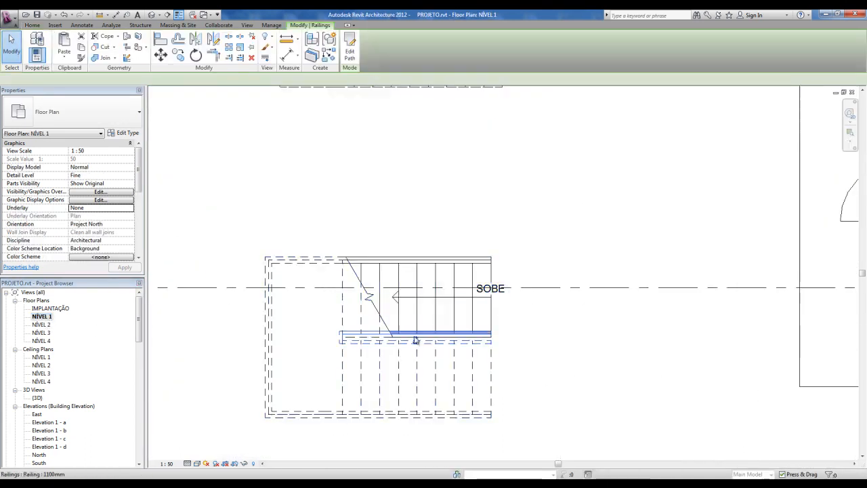
{"action": "left_click", "coordinate": [513, 313]}
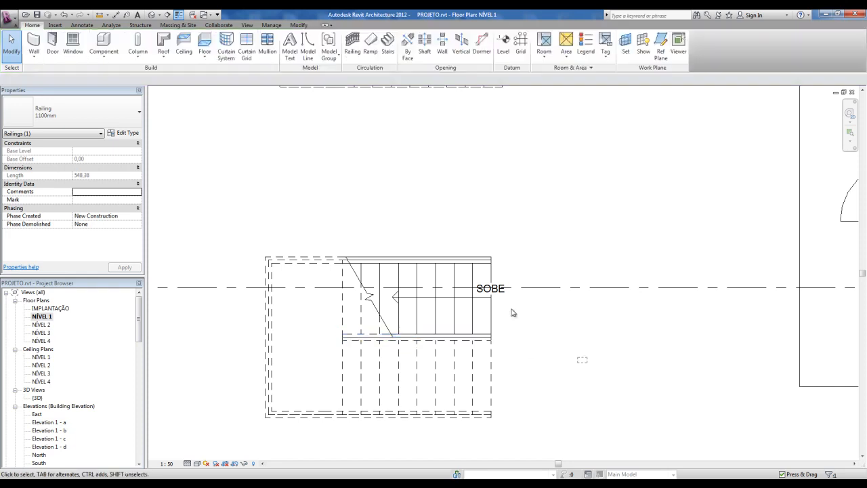
{"action": "left_click", "coordinate": [457, 261]}
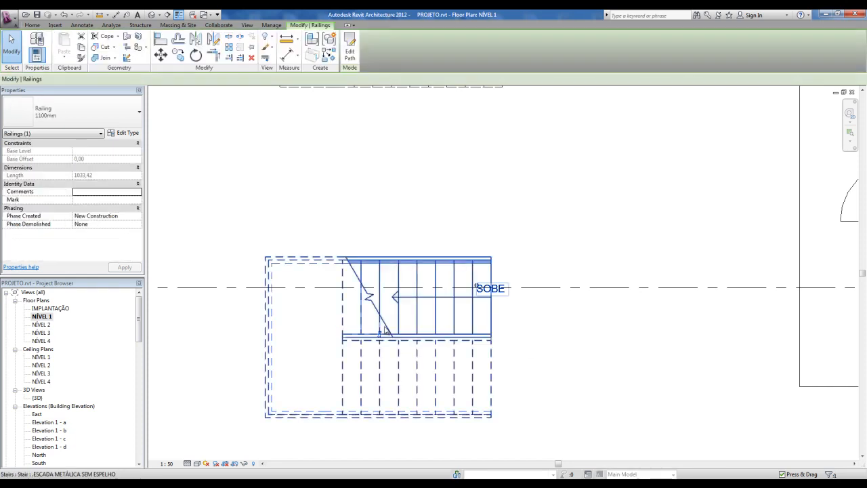
{"action": "left_click", "coordinate": [543, 356]}
{"action": "left_click", "coordinate": [151, 15]}
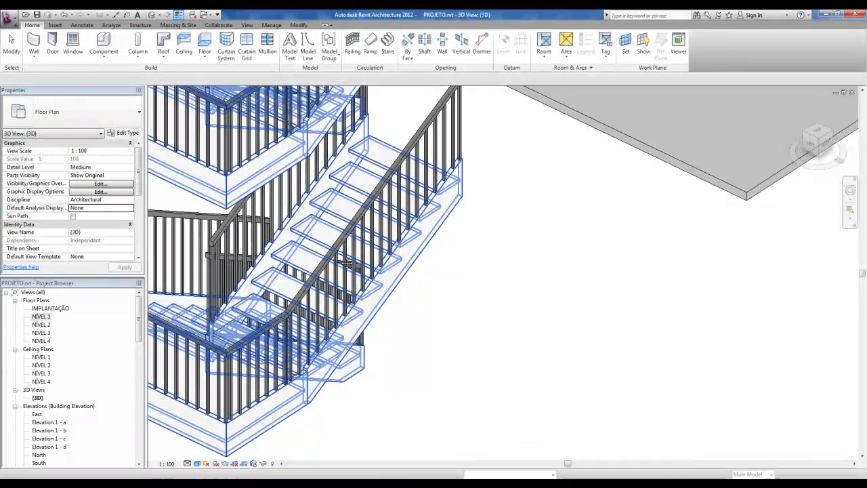
Copy the multistory metal stair without risers to free ground about 450 away from the original
{"action": "scroll", "coordinate": [328, 253], "scroll_direction": "down", "scroll_amount": 1}
{"action": "scroll", "coordinate": [435, 302], "scroll_direction": "down", "scroll_amount": 1}
{"action": "mouse_move", "coordinate": [434, 322]}
{"action": "middle_mouse_down"}
{"action": "mouse_move", "coordinate": [530, 337]}
{"action": "mouse_move", "coordinate": [439, 306]}
{"action": "middle_mouse_up"}
{"action": "left_click", "coordinate": [405, 278]}
{"action": "key", "text": "c"}
{"action": "key", "text": "o"}
{"action": "left_click", "coordinate": [446, 336]}
{"action": "middle_click_drag", "start_coordinate": [546, 391], "coordinate": [527, 316]}
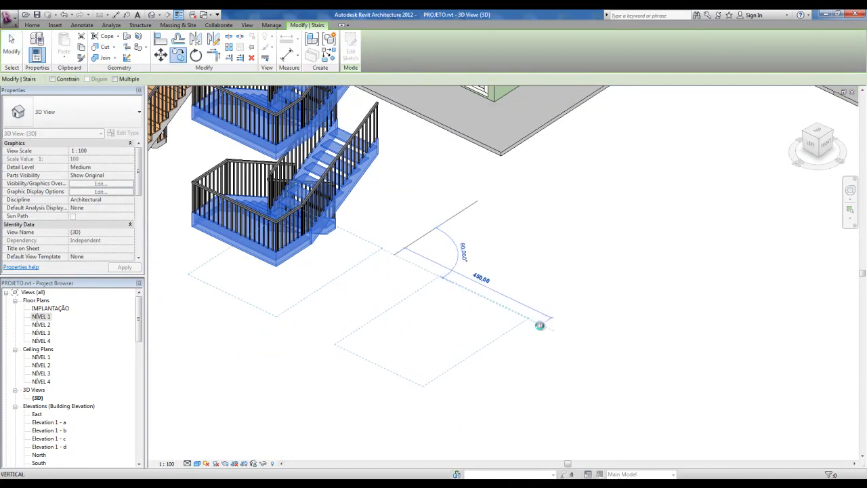
{"action": "left_click", "coordinate": [541, 326]}
{"action": "key", "text": "Escape"}
Duplicate the copied stair's type under the name .ESCADA METÁLICA COM ESTRUTURA CENTRAL
{"action": "scroll", "coordinate": [514, 326], "scroll_direction": "up", "scroll_amount": 5}
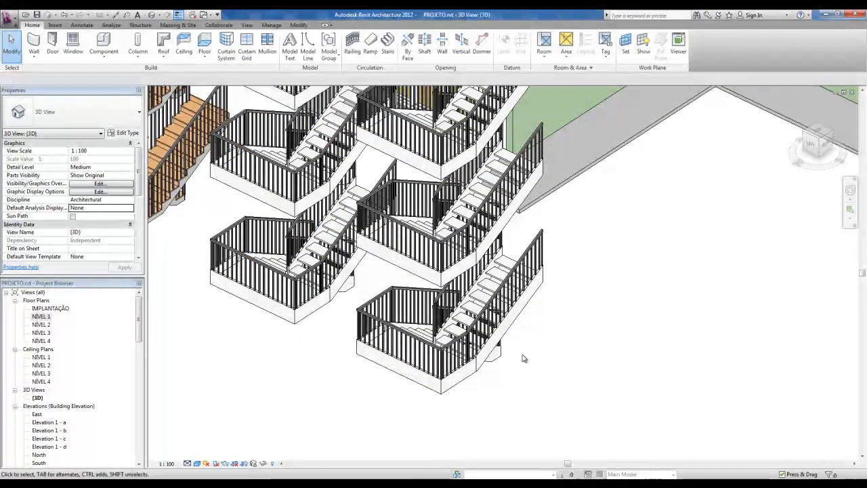
{"action": "left_click", "coordinate": [514, 320]}
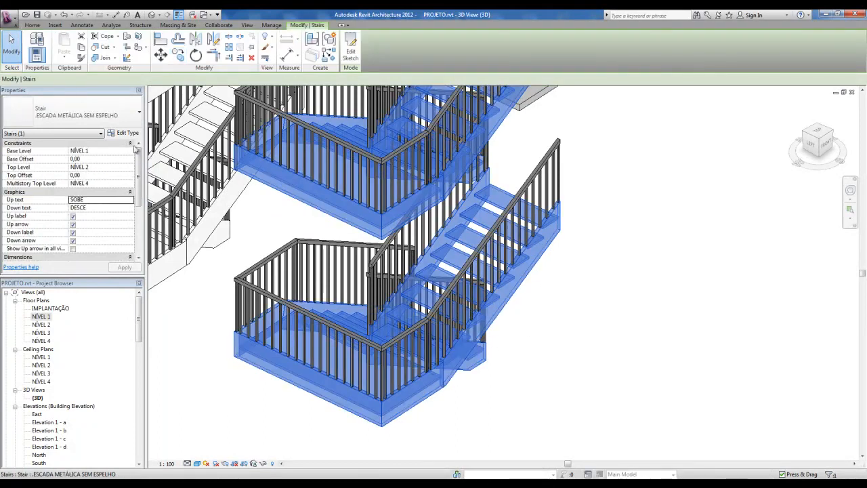
{"action": "left_click", "coordinate": [123, 134]}
{"action": "left_click", "coordinate": [261, 105]}
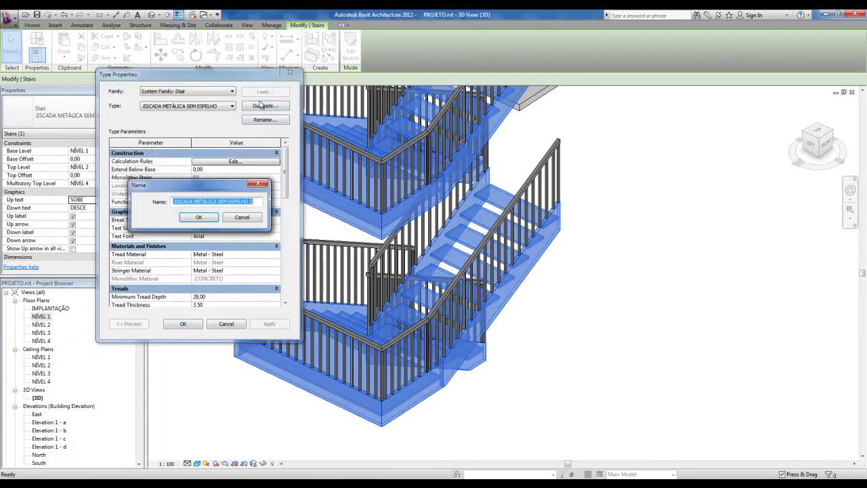
{"action": "type", "text": ".ESCADA METÁLICA COM E"}
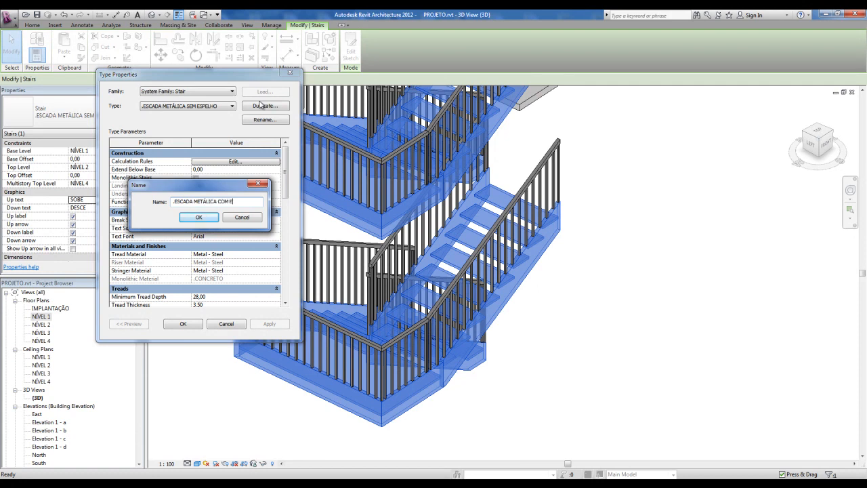
{"action": "type", "text": "STRUTURA CENTRAL"}
{"action": "left_click", "coordinate": [198, 217]}
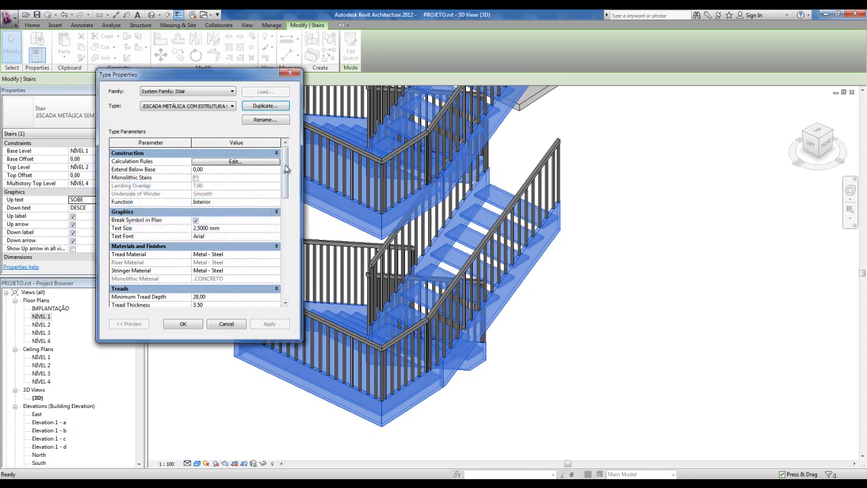
Set the central-structure stair type's Tread Thickness to 8,00
{"action": "scroll", "coordinate": [285, 163], "scroll_direction": "down", "scroll_amount": 1}
{"action": "left_click", "coordinate": [195, 169]}
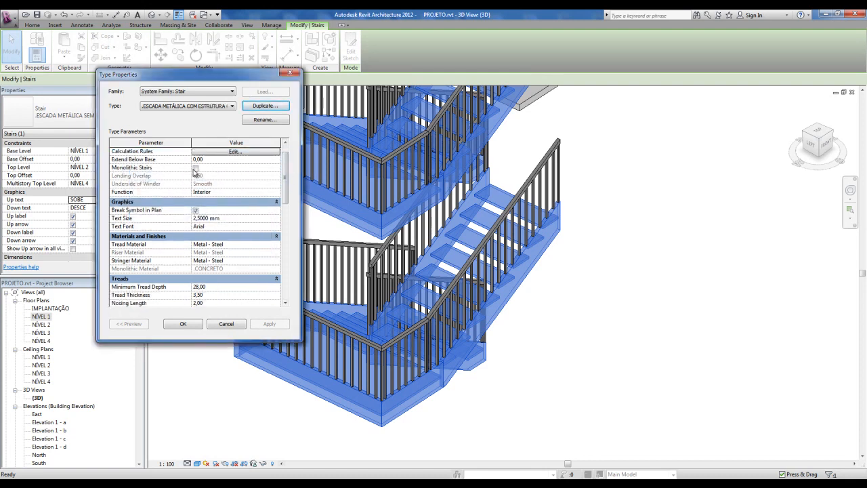
{"action": "scroll", "coordinate": [284, 183], "scroll_direction": "down", "scroll_amount": 3}
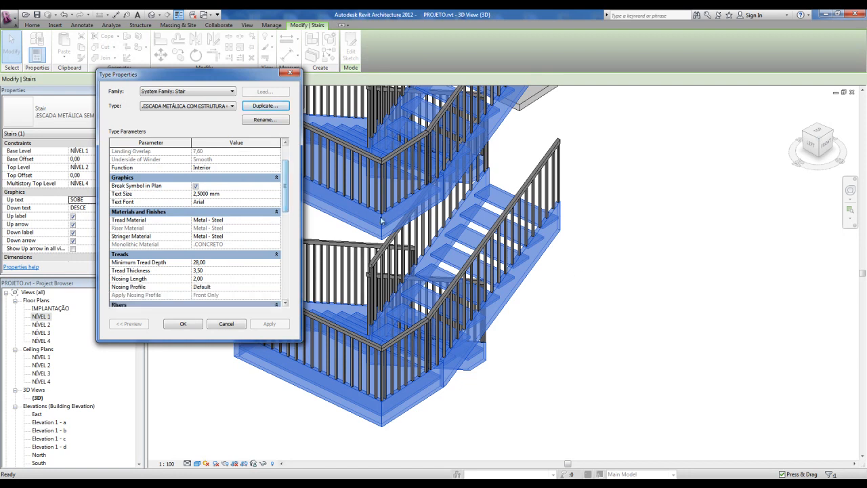
{"action": "scroll", "coordinate": [288, 196], "scroll_direction": "down", "scroll_amount": 3}
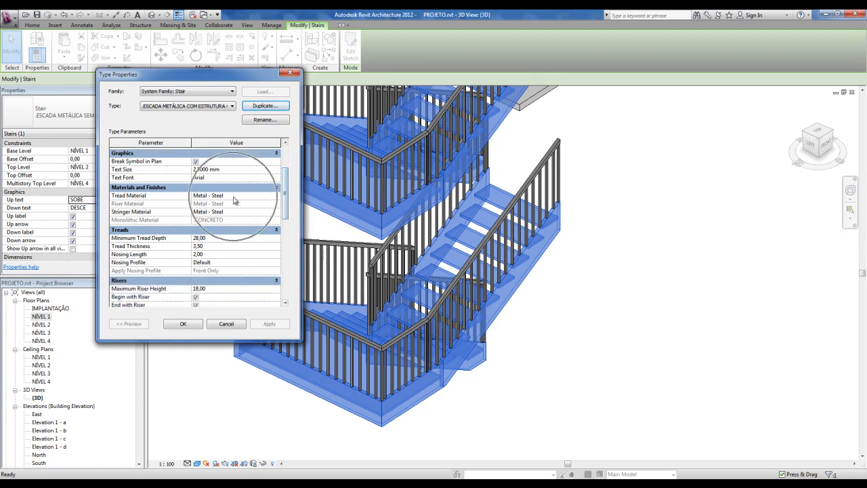
{"action": "scroll", "coordinate": [290, 202], "scroll_direction": "down", "scroll_amount": 3}
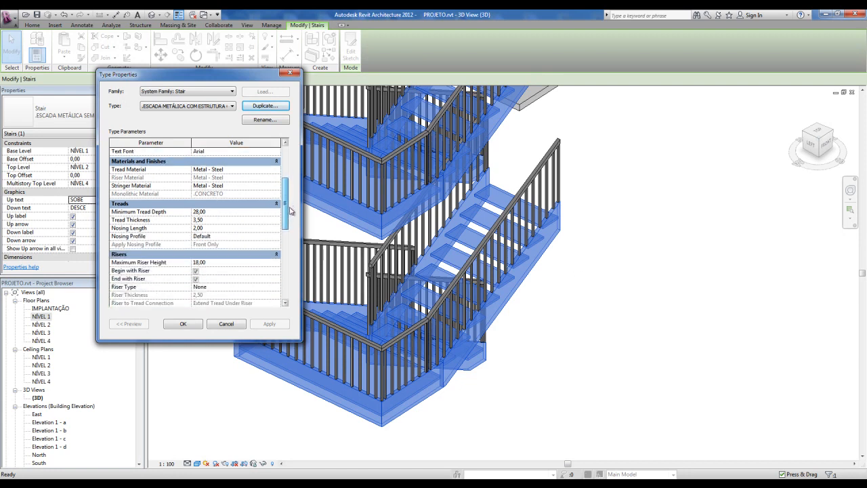
{"action": "left_click_drag", "start_coordinate": [290, 212], "coordinate": [289, 221]}
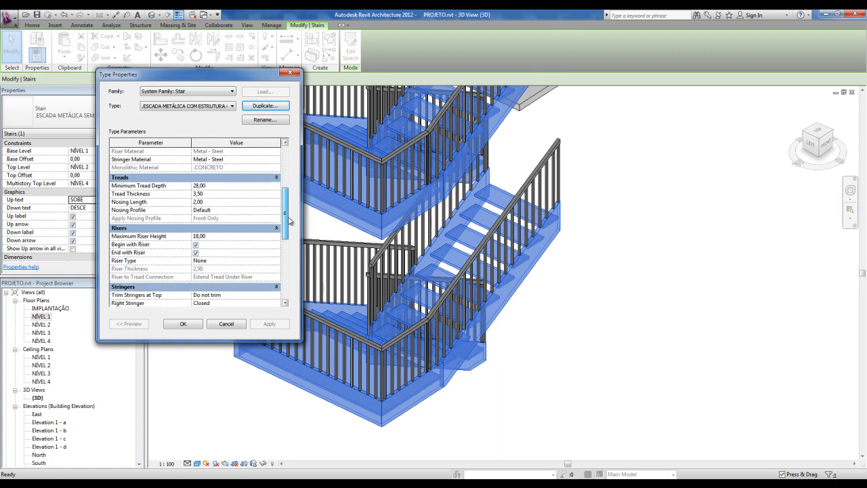
{"action": "left_click", "coordinate": [226, 194]}
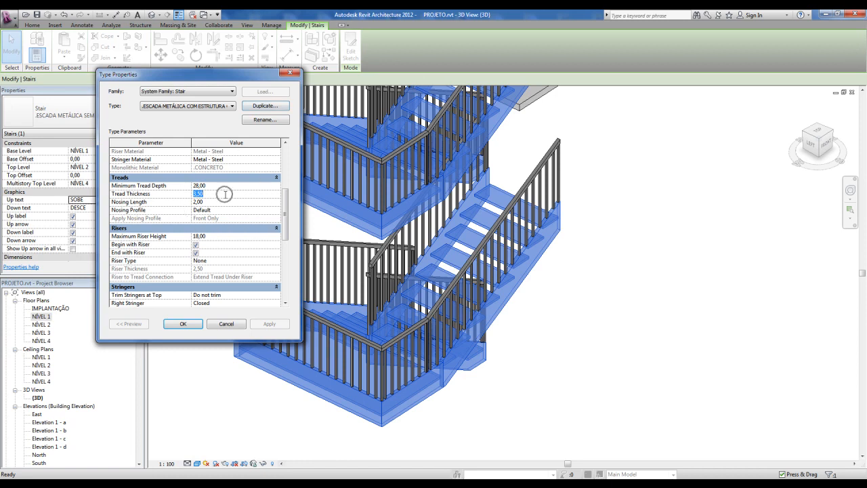
{"action": "type", "text": "8"}
{"action": "left_click", "coordinate": [209, 196]}
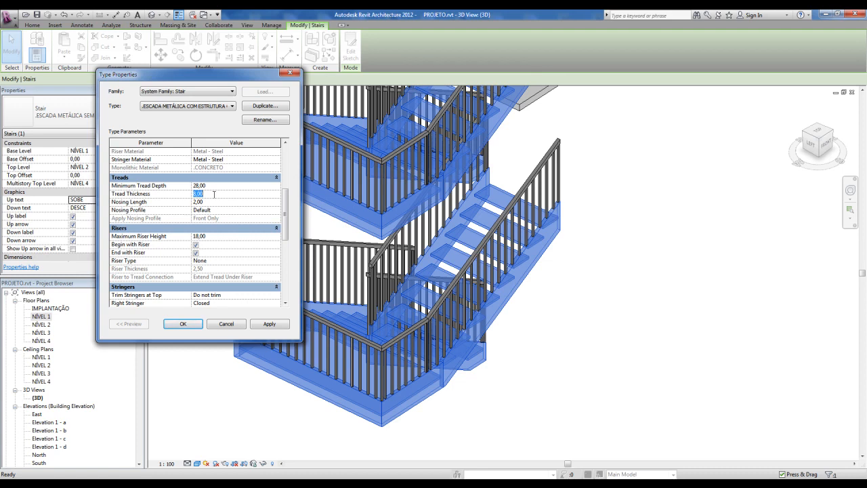
Give the central-structure stair type 1 middle stringer, set its right and left stringers to None, and apply the type
{"action": "left_click_drag", "start_coordinate": [286, 203], "coordinate": [286, 219]}
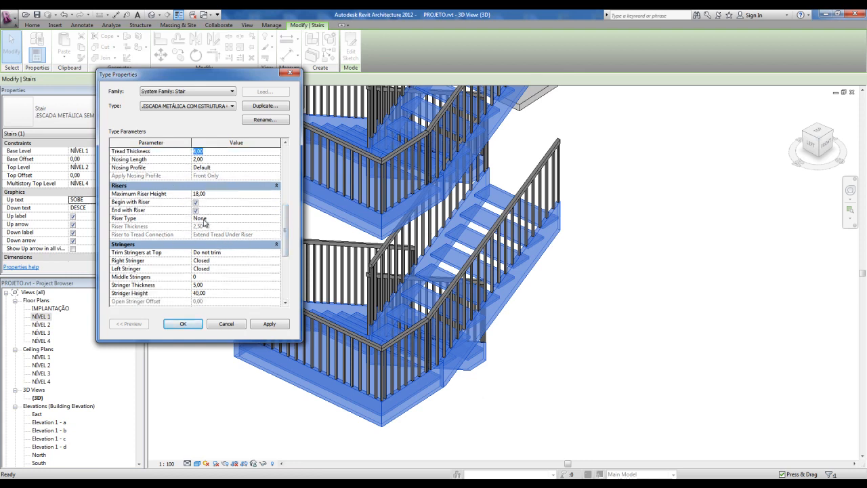
{"action": "left_click_drag", "start_coordinate": [289, 242], "coordinate": [290, 261]}
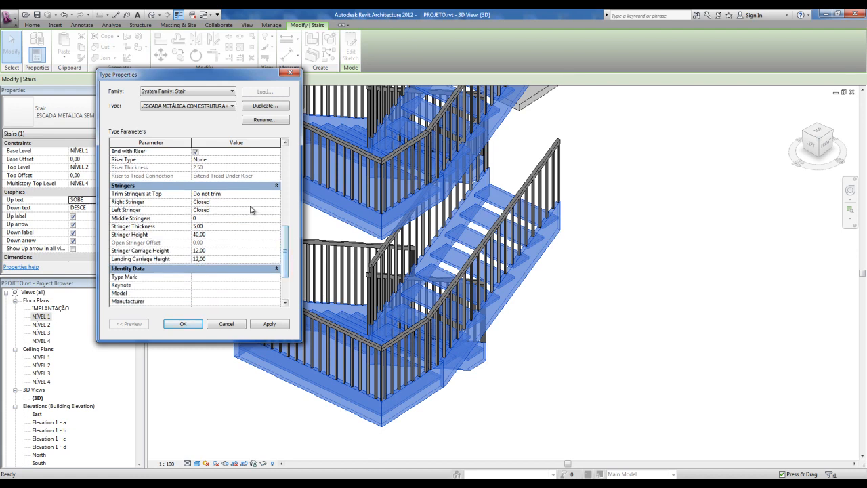
{"action": "left_click", "coordinate": [195, 219]}
{"action": "left_click", "coordinate": [267, 203]}
{"action": "left_click", "coordinate": [277, 202]}
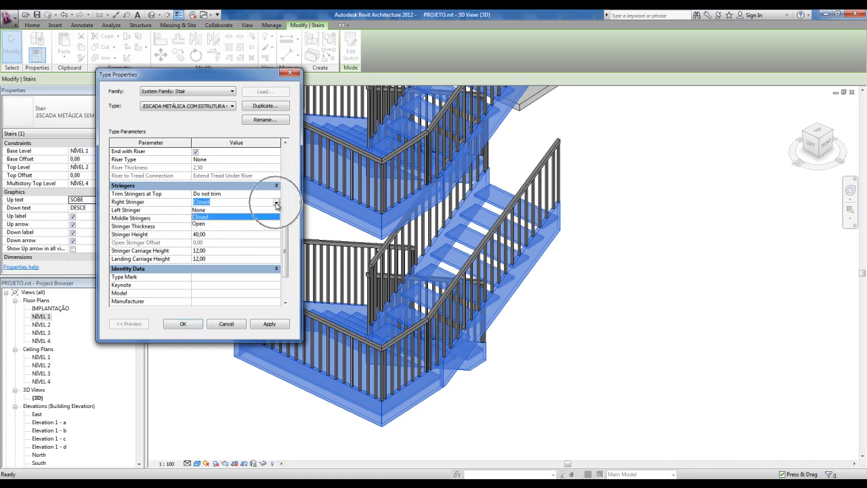
{"action": "left_click", "coordinate": [201, 215]}
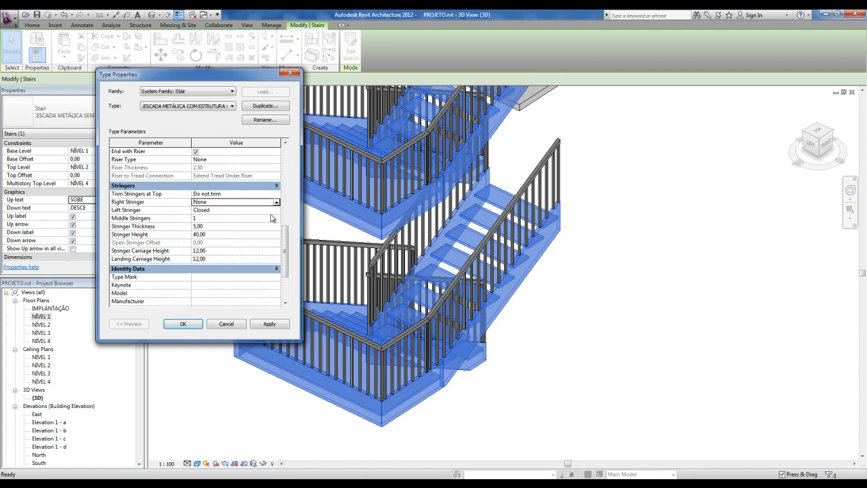
{"action": "left_click", "coordinate": [278, 211]}
{"action": "left_click", "coordinate": [207, 219]}
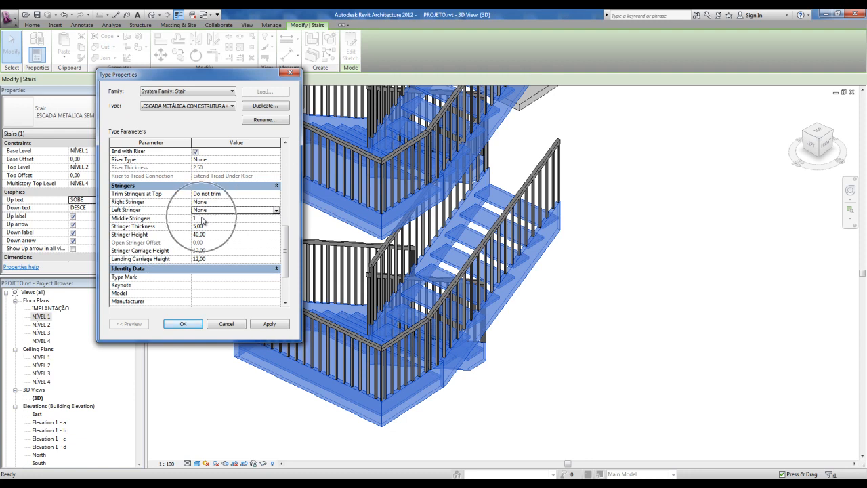
{"action": "left_click", "coordinate": [184, 324]}
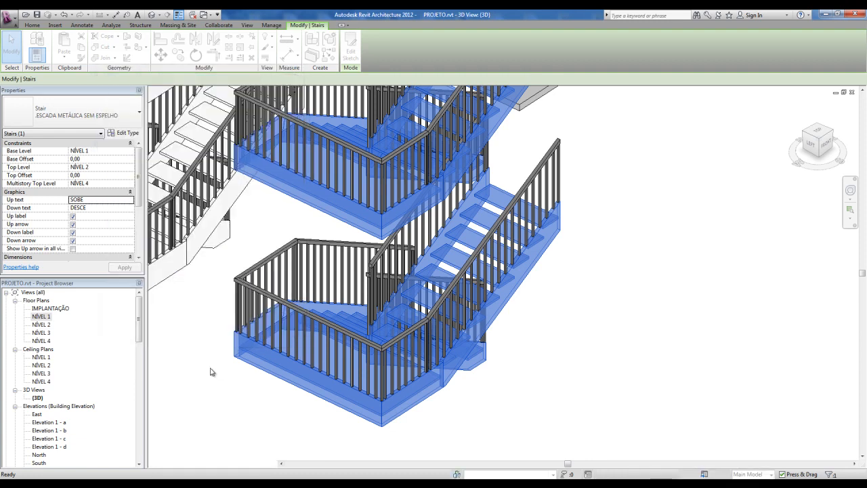
Examine the central stringer of the copied metal stair from above and from below its flights and landings
{"action": "left_click", "coordinate": [515, 384]}
{"action": "scroll", "coordinate": [516, 384], "scroll_direction": "down", "scroll_amount": 3}
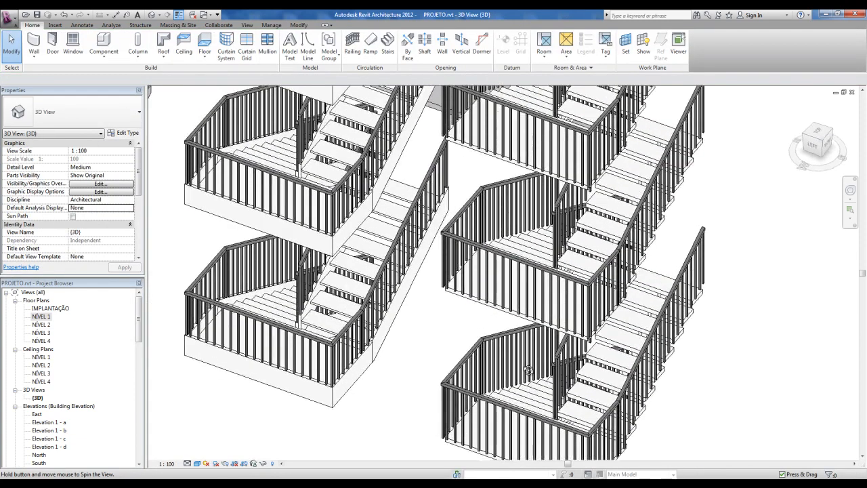
{"action": "scroll", "coordinate": [501, 308], "scroll_direction": "up", "scroll_amount": 3}
{"action": "scroll", "coordinate": [501, 312], "scroll_direction": "up", "scroll_amount": 3}
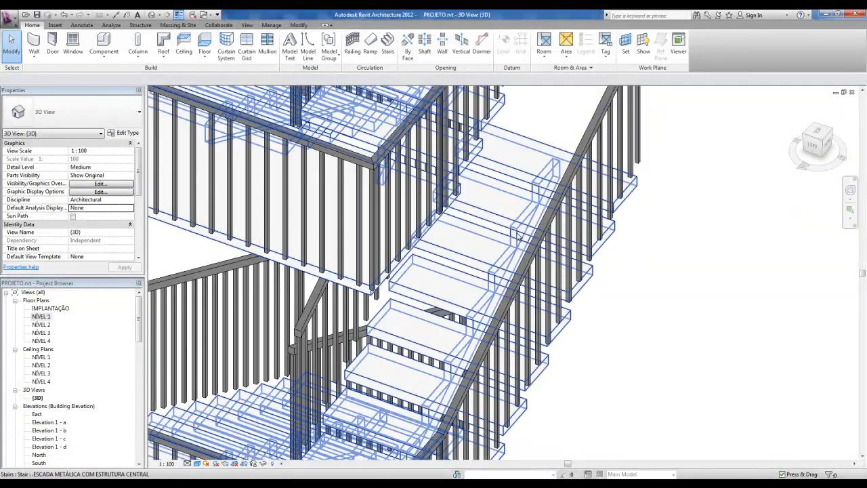
{"action": "scroll", "coordinate": [427, 363], "scroll_direction": "down", "scroll_amount": 3}
{"action": "scroll", "coordinate": [427, 365], "scroll_direction": "down", "scroll_amount": 5}
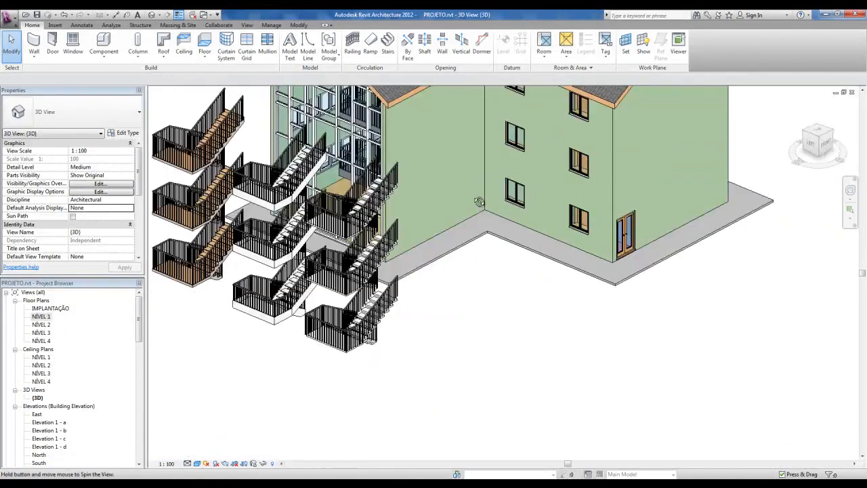
{"action": "scroll", "coordinate": [462, 360], "scroll_direction": "up", "scroll_amount": 3}
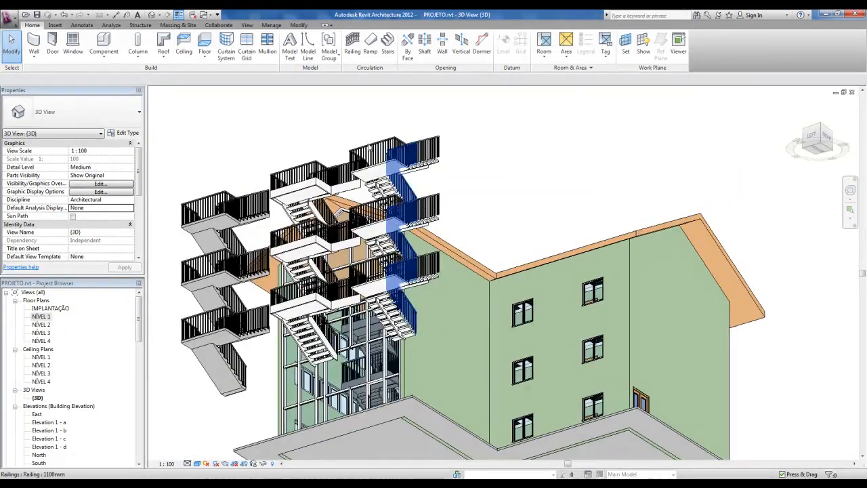
{"action": "scroll", "coordinate": [409, 246], "scroll_direction": "up", "scroll_amount": 5}
{"action": "middle_click_drag", "start_coordinate": [409, 246], "coordinate": [394, 193]}
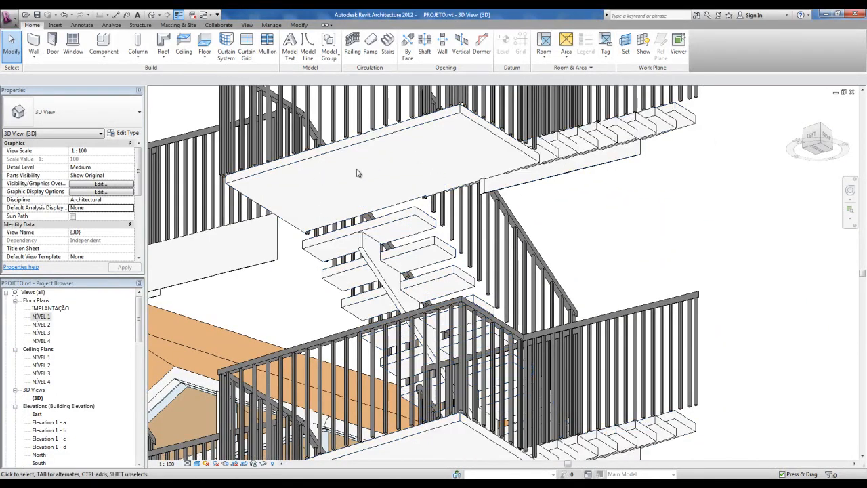
{"action": "scroll", "coordinate": [395, 188], "scroll_direction": "down", "scroll_amount": 5}
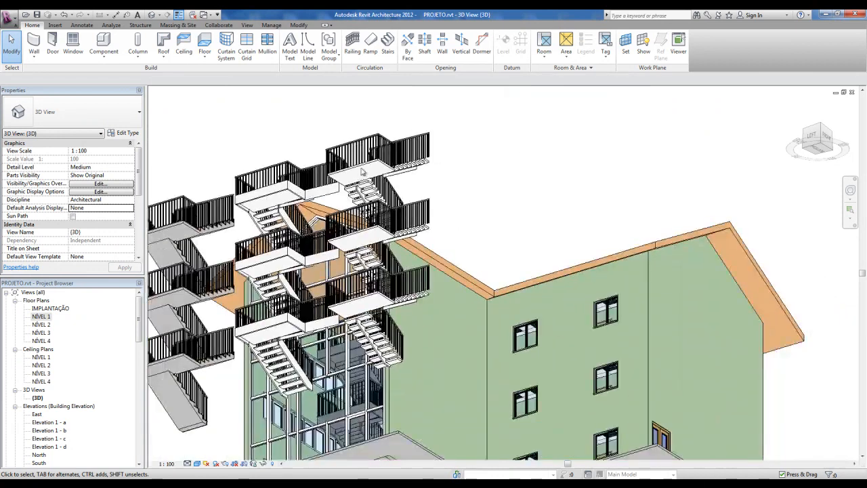
{"action": "middle_click_drag", "start_coordinate": [386, 285], "coordinate": [387, 224], "text": "shift"}
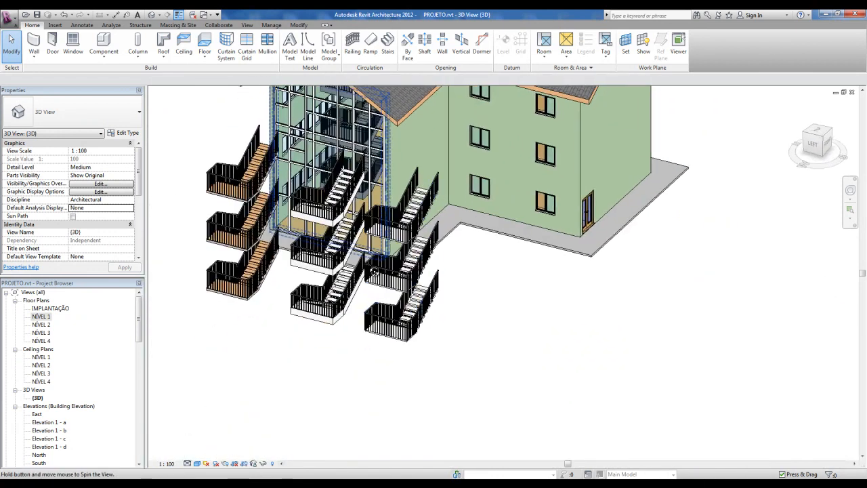
{"action": "scroll", "coordinate": [409, 314], "scroll_direction": "up", "scroll_amount": 5}
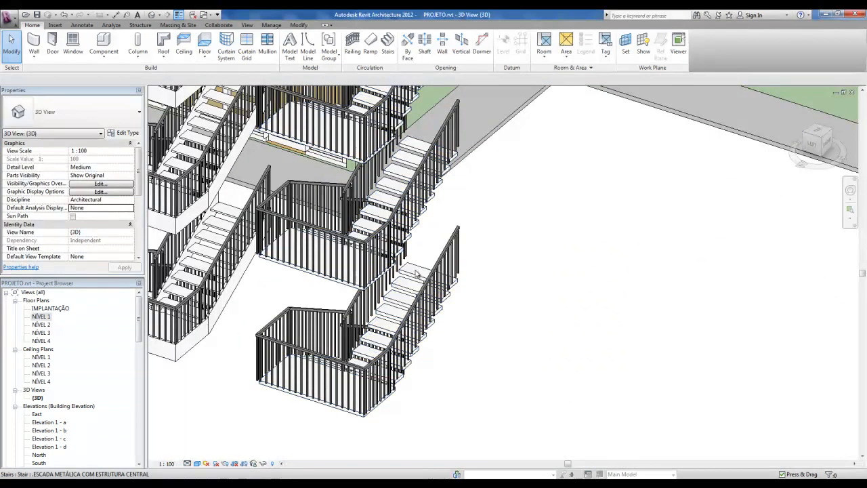
Set the central-structure stair type's Middle Stringers to 0 and its right and left stringers to Open, and apply the type
{"action": "left_click", "coordinate": [417, 276]}
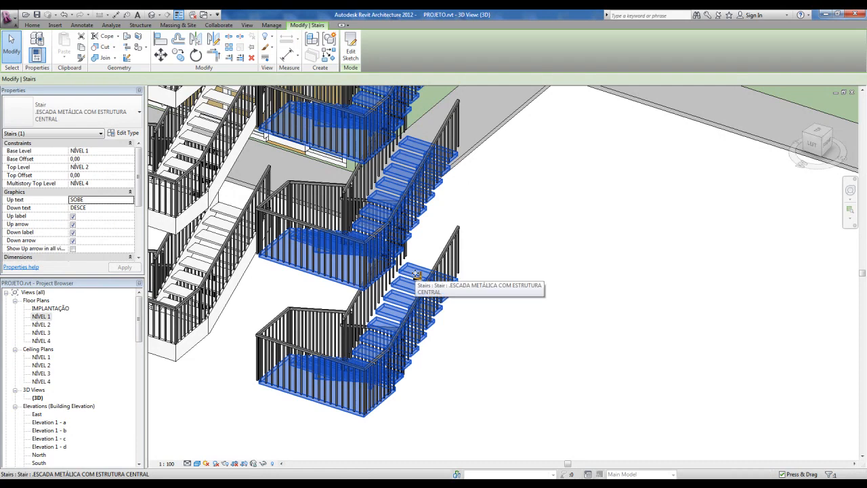
{"action": "left_click", "coordinate": [124, 133]}
{"action": "scroll", "coordinate": [268, 234], "scroll_direction": "down", "scroll_amount": 6}
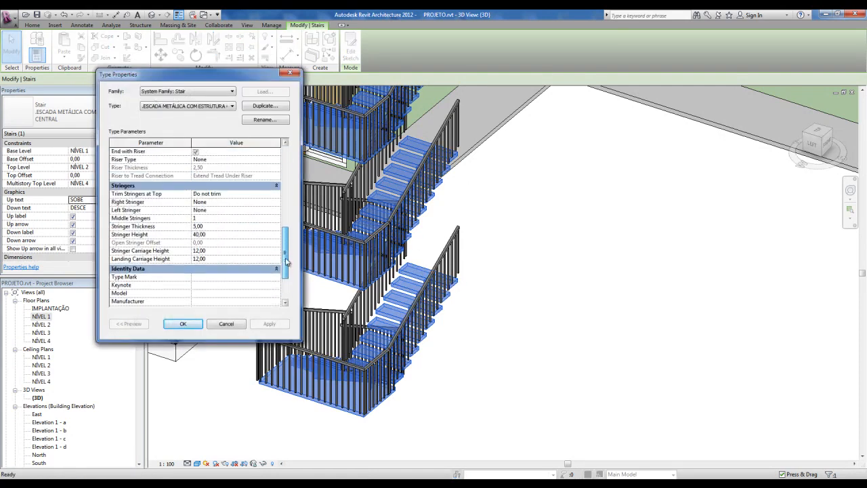
{"action": "left_click", "coordinate": [201, 219]}
{"action": "type", "text": "0"}
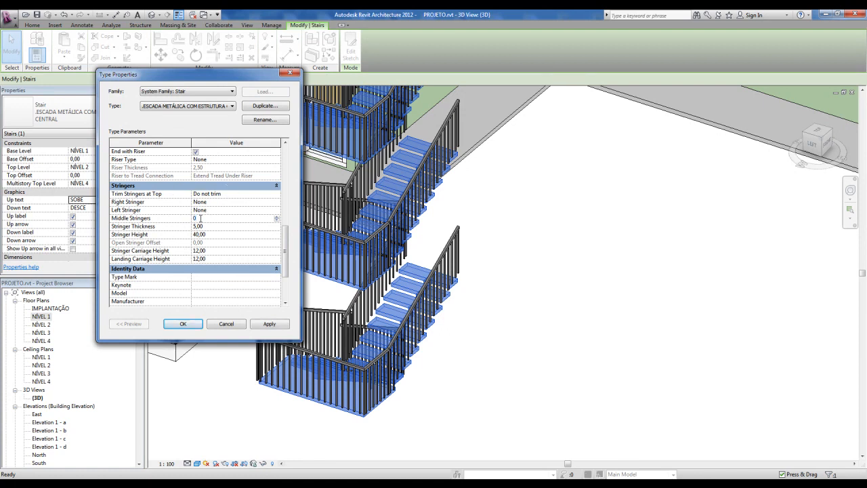
{"action": "left_click", "coordinate": [277, 203]}
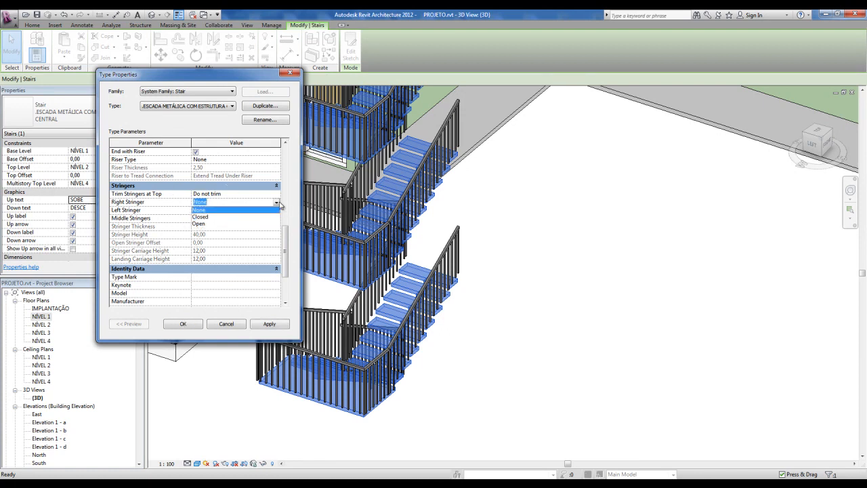
{"action": "left_click", "coordinate": [204, 224]}
{"action": "left_click", "coordinate": [251, 210]}
{"action": "left_click", "coordinate": [252, 211]}
{"action": "left_click", "coordinate": [203, 232]}
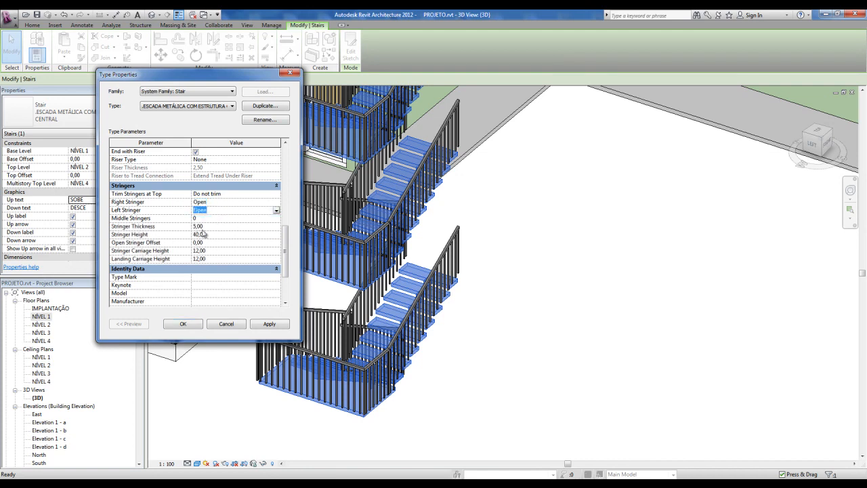
{"action": "left_click", "coordinate": [183, 324]}
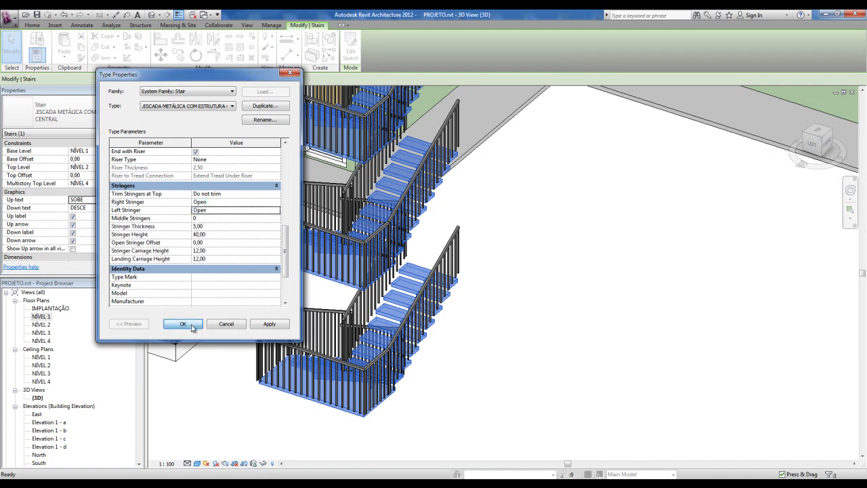
{"action": "left_click", "coordinate": [456, 355]}
Set the central-structure stair type's Open Stringer Offset to 20 and apply the type
{"action": "middle_click_drag", "start_coordinate": [456, 355], "coordinate": [532, 324], "text": "shift"}
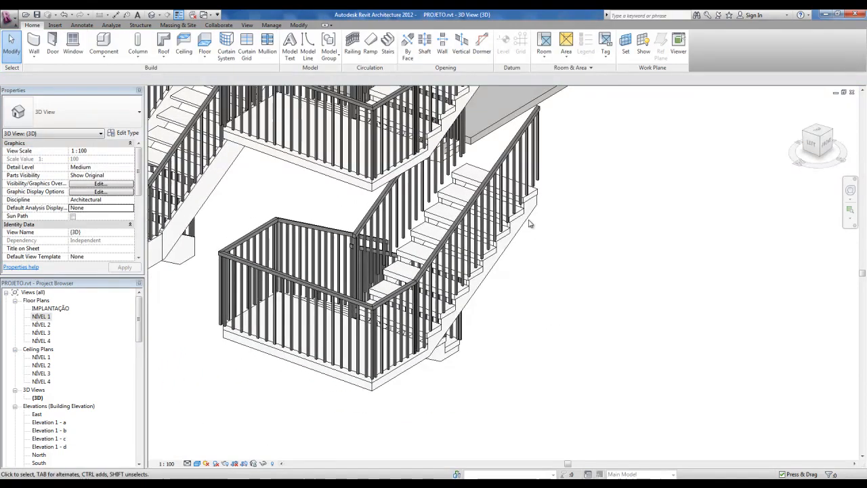
{"action": "scroll", "coordinate": [529, 212], "scroll_direction": "up", "scroll_amount": 2}
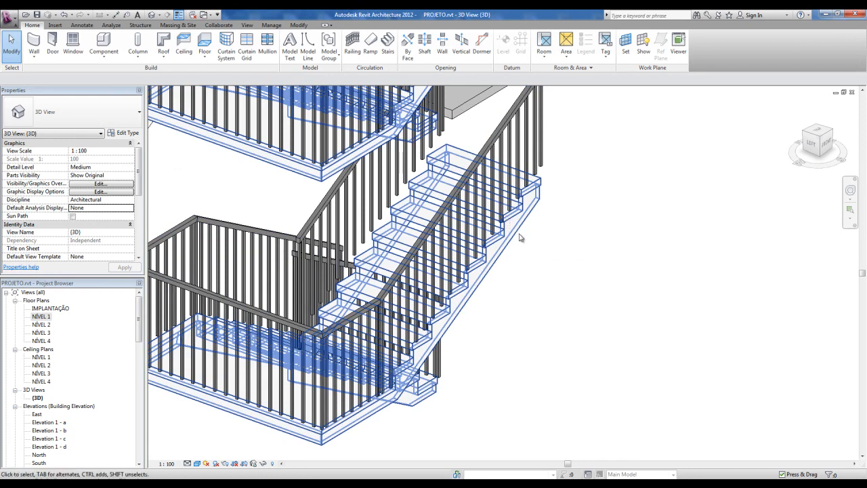
{"action": "left_click", "coordinate": [516, 223]}
{"action": "scroll", "coordinate": [499, 306], "scroll_direction": "down", "scroll_amount": 2}
{"action": "left_click", "coordinate": [124, 132]}
{"action": "left_click_drag", "start_coordinate": [287, 182], "coordinate": [292, 259]}
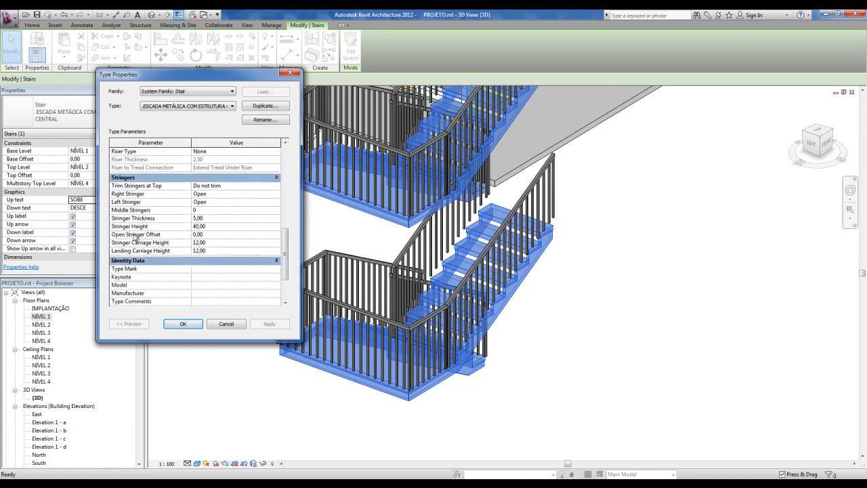
{"action": "left_click", "coordinate": [207, 233]}
{"action": "type", "text": "20"}
{"action": "key", "text": "Return"}
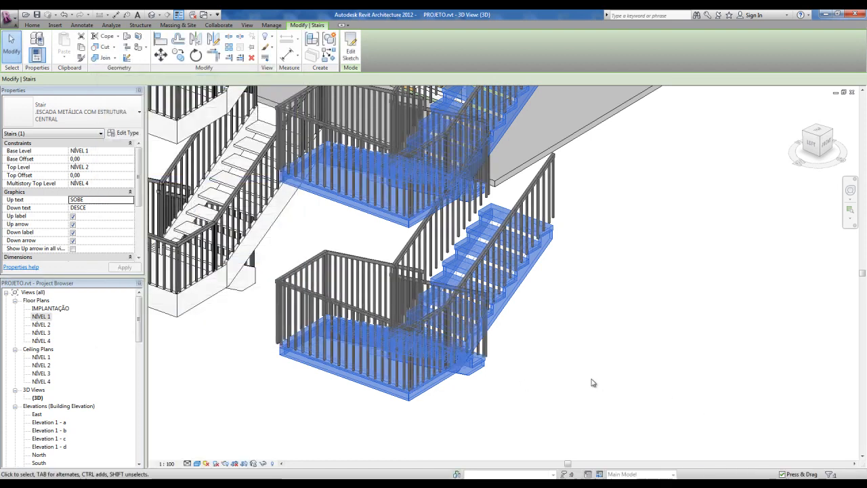
{"action": "left_click", "coordinate": [594, 381]}
Set the central-structure stair type's Left Stringer to None, Stringer Thickness to 20,00 and Open Stringer Offset to 50,00, and apply the type
{"action": "scroll", "coordinate": [468, 412], "scroll_direction": "down", "scroll_amount": 6}
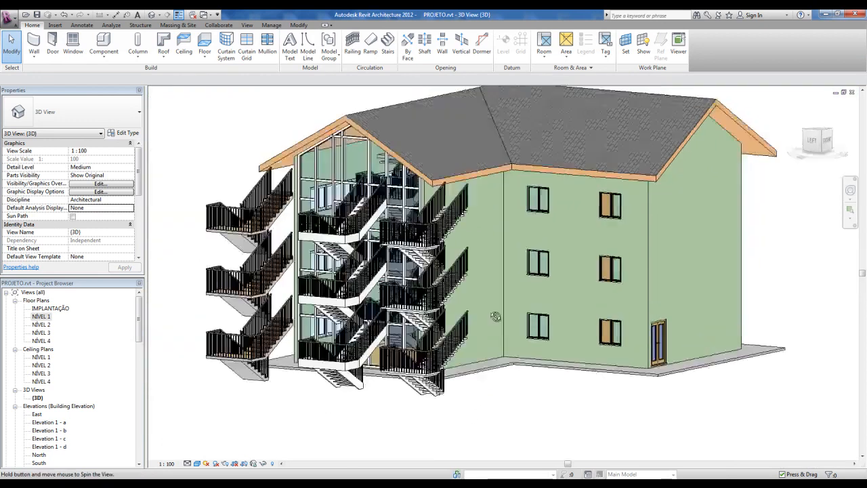
{"action": "middle_click_drag", "start_coordinate": [470, 419], "coordinate": [512, 246], "text": "shift"}
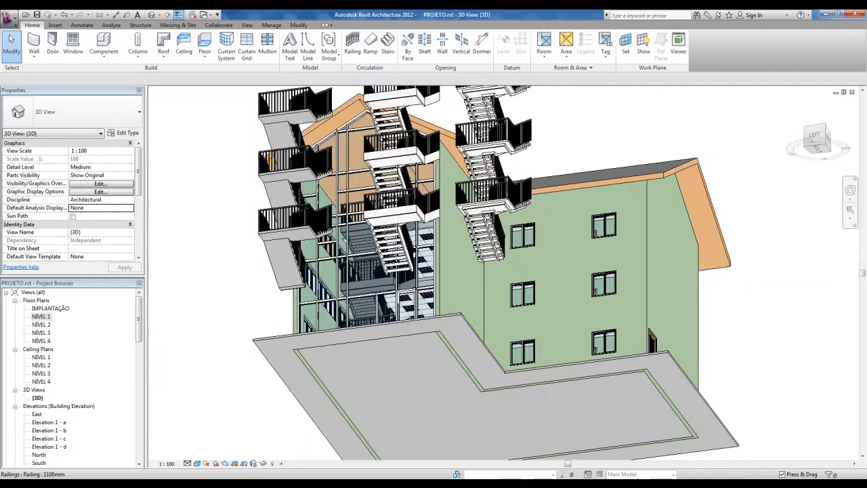
{"action": "scroll", "coordinate": [438, 154], "scroll_direction": "up", "scroll_amount": 5}
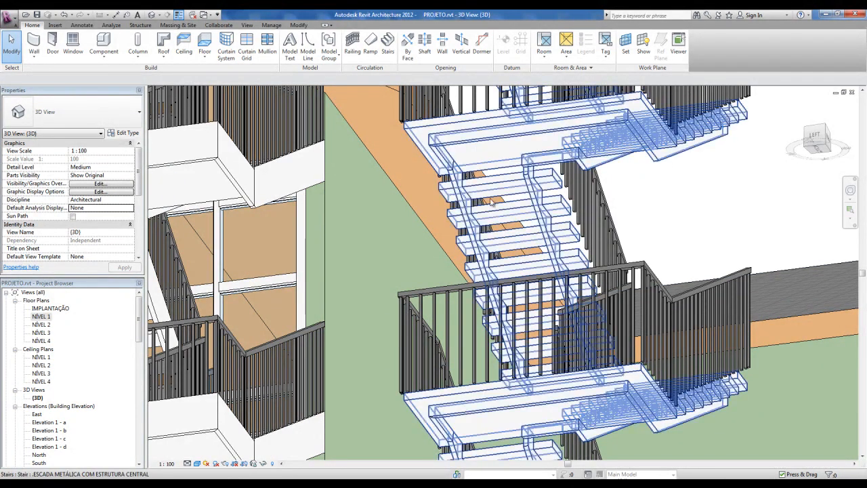
{"action": "scroll", "coordinate": [505, 180], "scroll_direction": "down", "scroll_amount": 3}
{"action": "middle_click_drag", "start_coordinate": [496, 234], "coordinate": [495, 200], "text": "shift"}
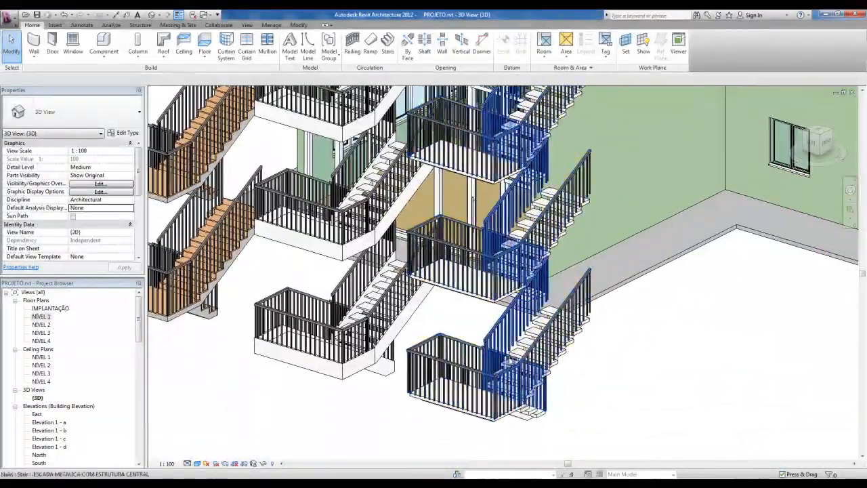
{"action": "left_click", "coordinate": [527, 419]}
{"action": "left_click", "coordinate": [124, 133]}
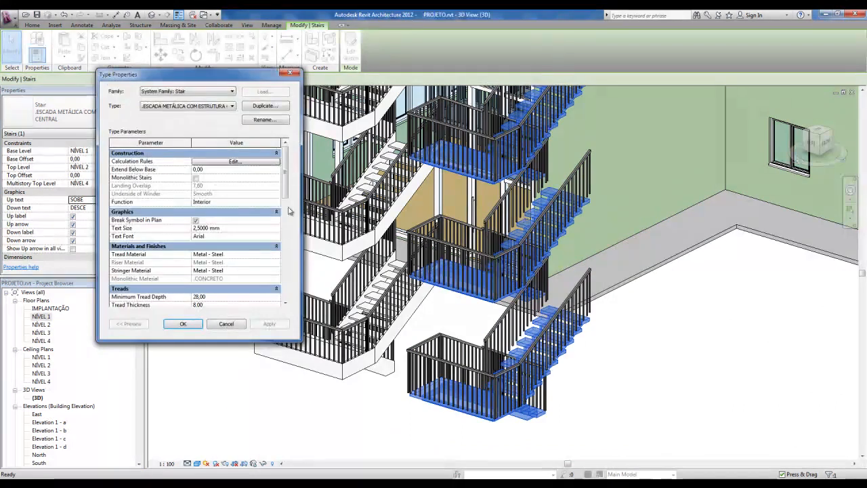
{"action": "left_click_drag", "start_coordinate": [286, 194], "coordinate": [289, 273]}
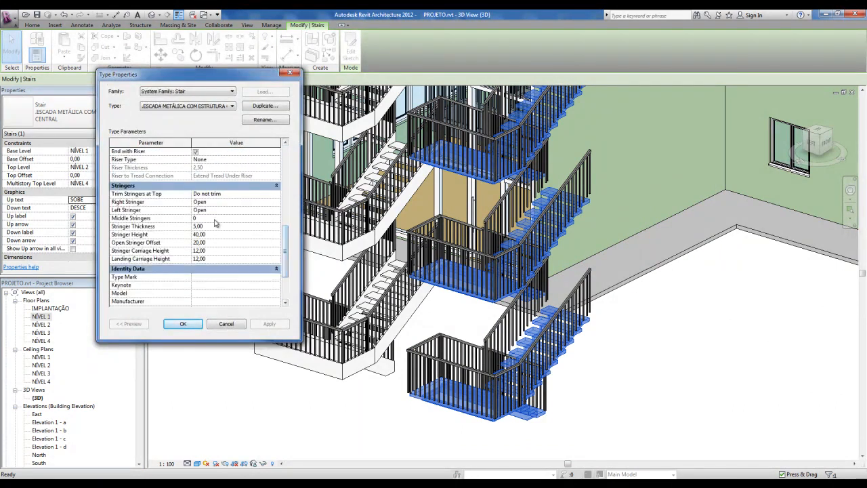
{"action": "left_click", "coordinate": [276, 213]}
{"action": "left_click", "coordinate": [276, 214]}
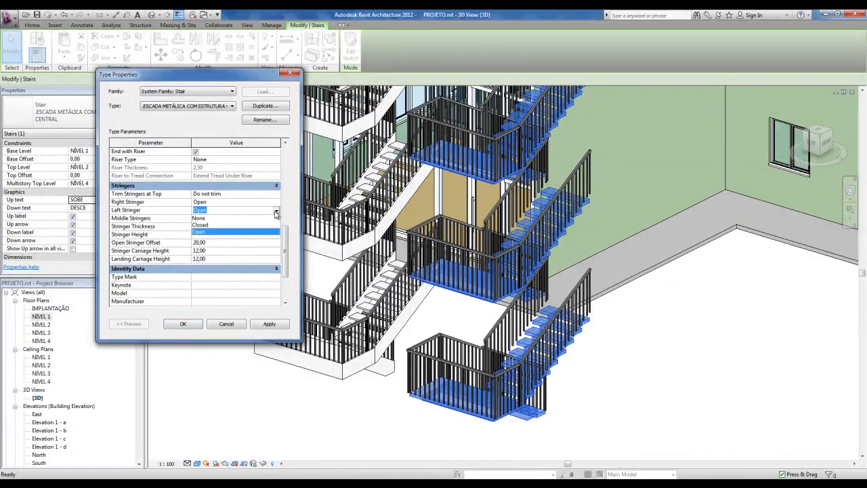
{"action": "left_click", "coordinate": [210, 218]}
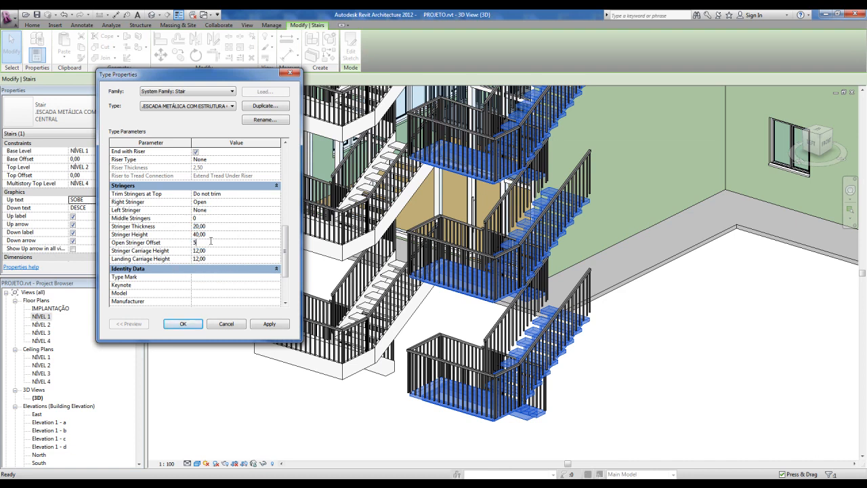
{"action": "left_click", "coordinate": [215, 226]}
{"action": "left_click", "coordinate": [183, 325]}
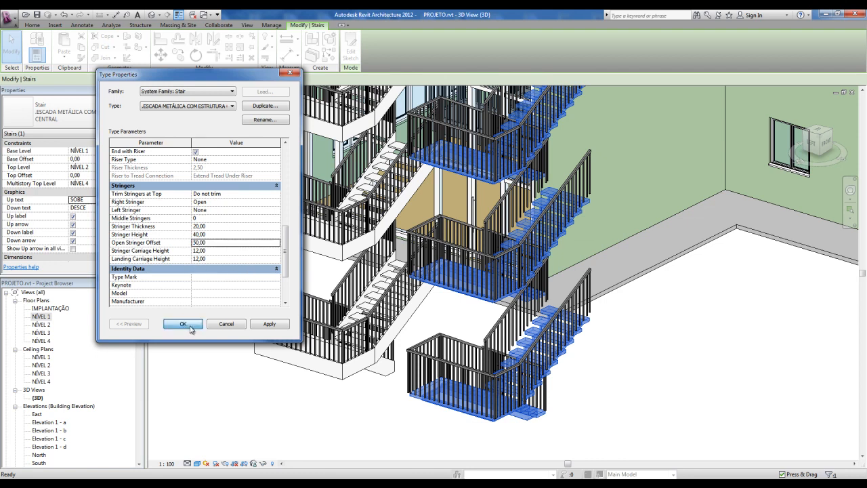
{"action": "left_click", "coordinate": [600, 413]}
Examine the offset stringer beneath the central-structure stair's flights and landings from below
{"action": "scroll", "coordinate": [600, 413], "scroll_direction": "down", "scroll_amount": 2}
{"action": "middle_click_drag", "start_coordinate": [600, 413], "coordinate": [489, 330]}
{"action": "scroll", "coordinate": [490, 330], "scroll_direction": "up", "scroll_amount": 2}
{"action": "middle_click_drag", "start_coordinate": [642, 321], "coordinate": [635, 201], "text": "shift"}
{"action": "scroll", "coordinate": [666, 293], "scroll_direction": "up", "scroll_amount": 1}
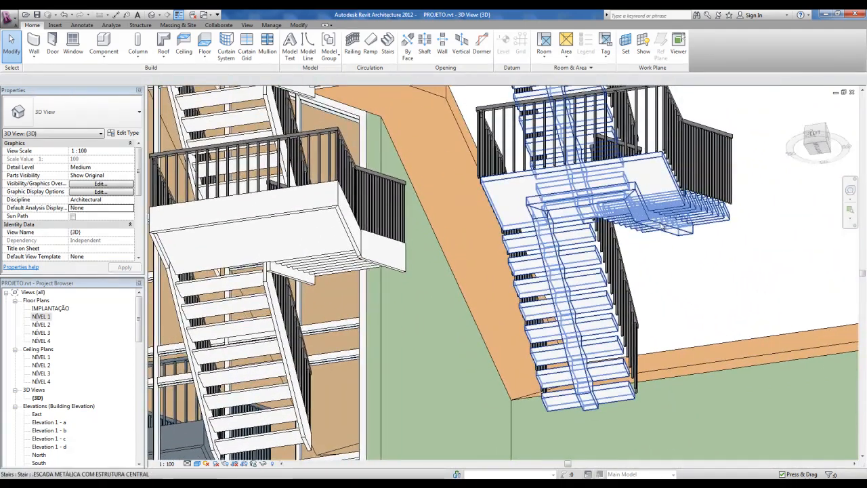
{"action": "scroll", "coordinate": [603, 246], "scroll_direction": "down", "scroll_amount": 2}
{"action": "middle_click_drag", "start_coordinate": [604, 246], "coordinate": [559, 293], "text": "shift"}
{"action": "middle_click_drag", "start_coordinate": [548, 322], "coordinate": [586, 256], "text": "shift"}
{"action": "scroll", "coordinate": [587, 255], "scroll_direction": "up", "scroll_amount": 1}
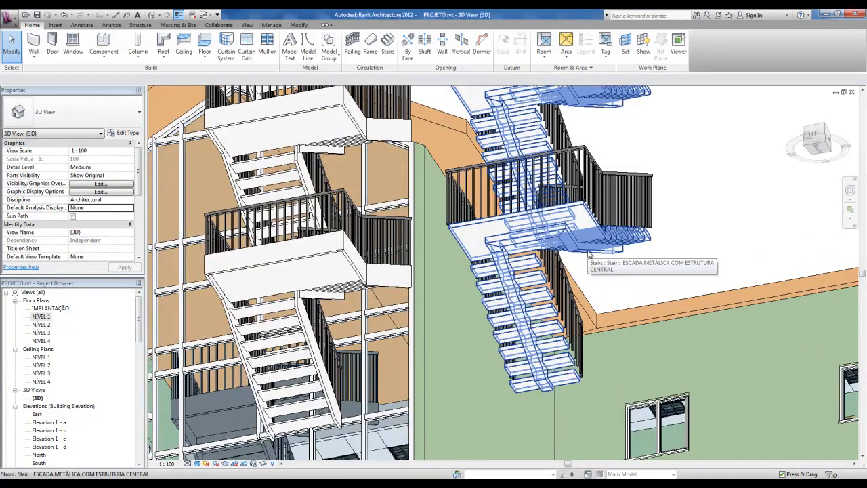
Review the Stringer Carriage Height and Landing Carriage Height parameters of the central-structure stair type
{"action": "left_click", "coordinate": [589, 254]}
{"action": "left_click", "coordinate": [127, 134]}
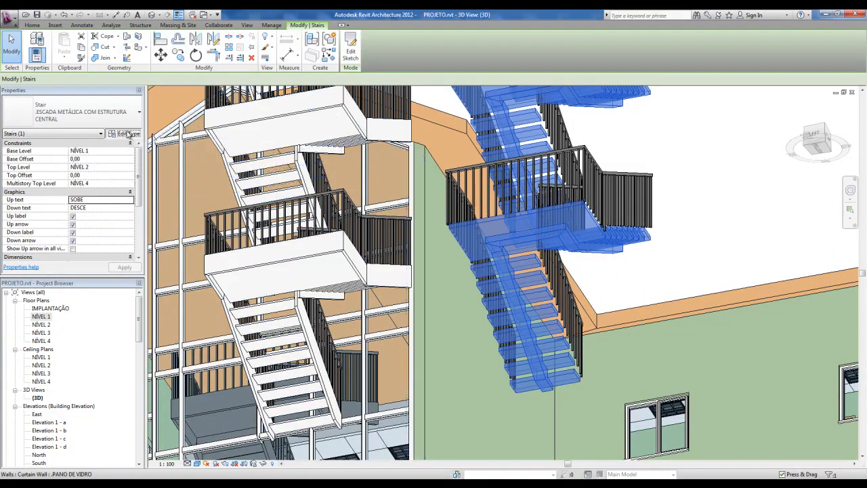
{"action": "left_click_drag", "start_coordinate": [286, 166], "coordinate": [286, 257]}
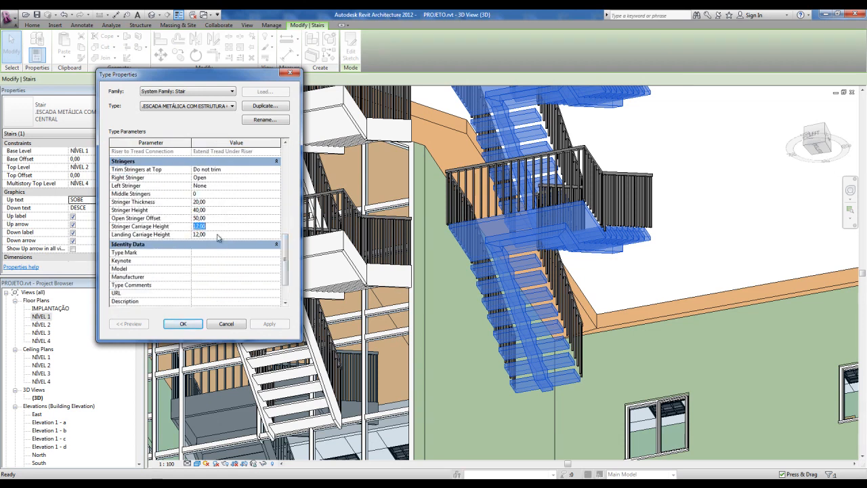
{"action": "left_click", "coordinate": [183, 324]}
{"action": "key", "text": "Escape"}
In the NÍVEL 1 plan, flip the inner railing of the central-structure stair to the opposite side of its path
{"action": "middle_click_drag", "start_coordinate": [695, 242], "coordinate": [581, 214], "text": "shift"}
{"action": "scroll", "coordinate": [591, 315], "scroll_direction": "up", "scroll_amount": 5}
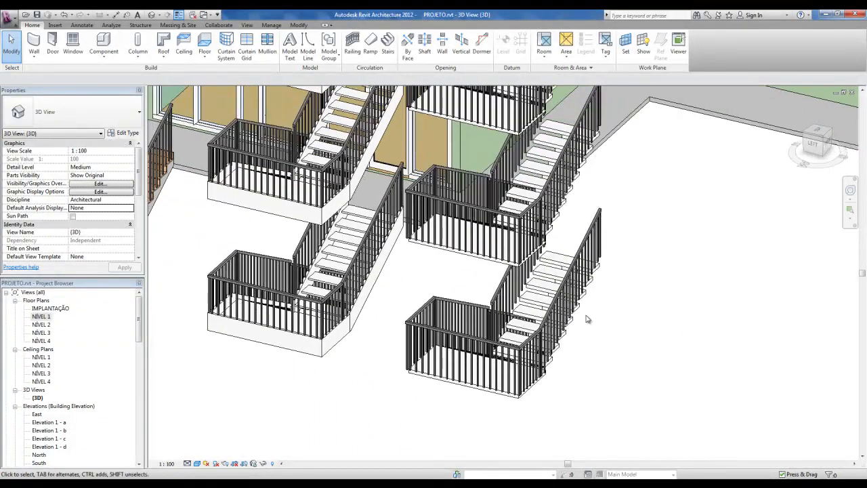
{"action": "scroll", "coordinate": [588, 319], "scroll_direction": "up", "scroll_amount": 2}
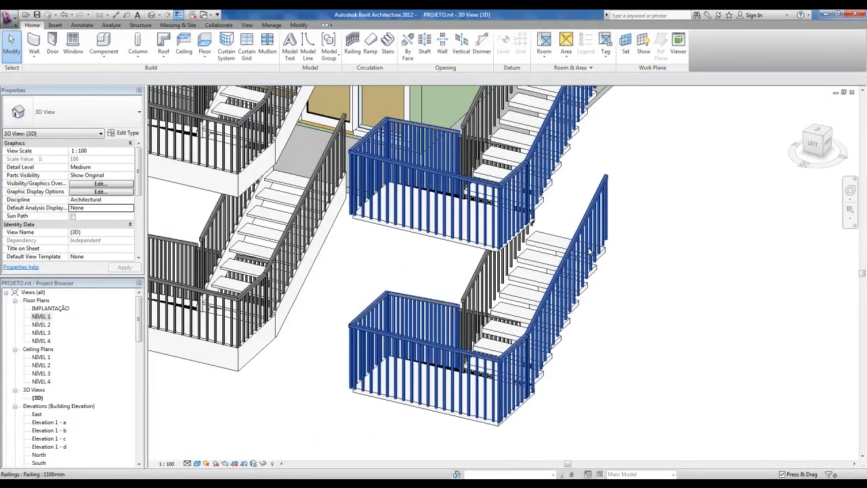
{"action": "scroll", "coordinate": [590, 253], "scroll_direction": "up", "scroll_amount": 2}
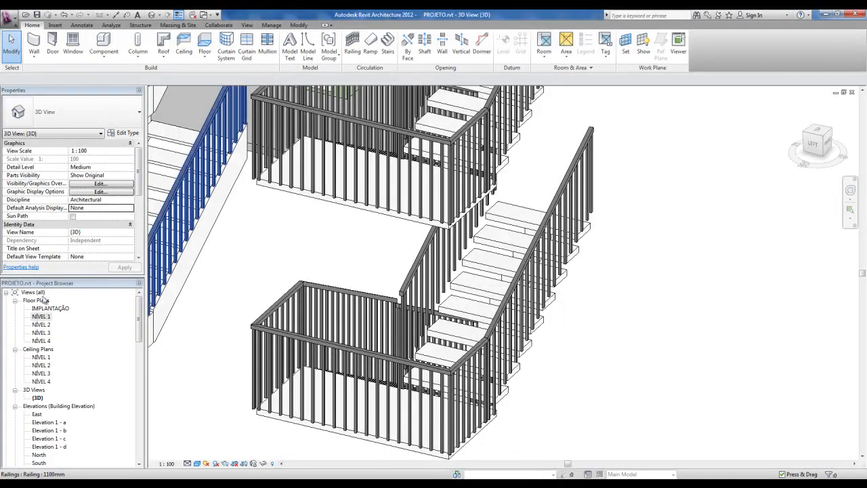
{"action": "double_click", "coordinate": [41, 316]}
{"action": "scroll", "coordinate": [325, 257], "scroll_direction": "up", "scroll_amount": 1}
{"action": "left_click", "coordinate": [327, 246]}
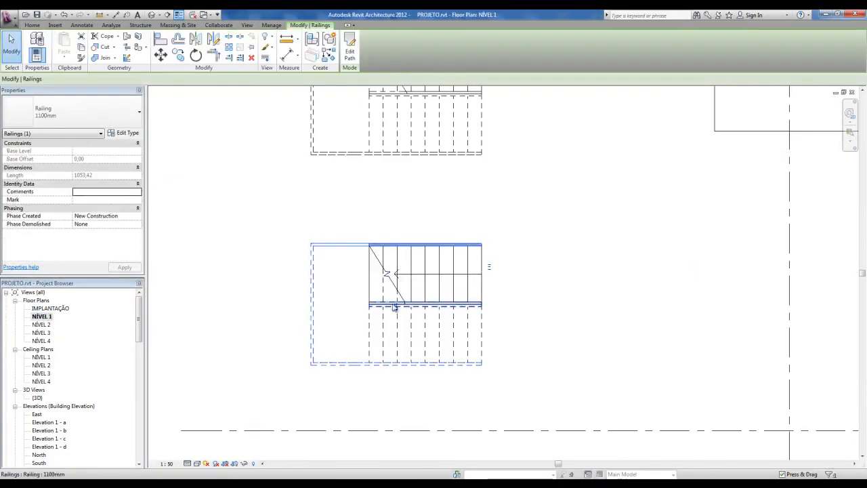
{"action": "key", "text": "Escape"}
{"action": "scroll", "coordinate": [469, 304], "scroll_direction": "up", "scroll_amount": 1}
{"action": "left_click", "coordinate": [419, 313]}
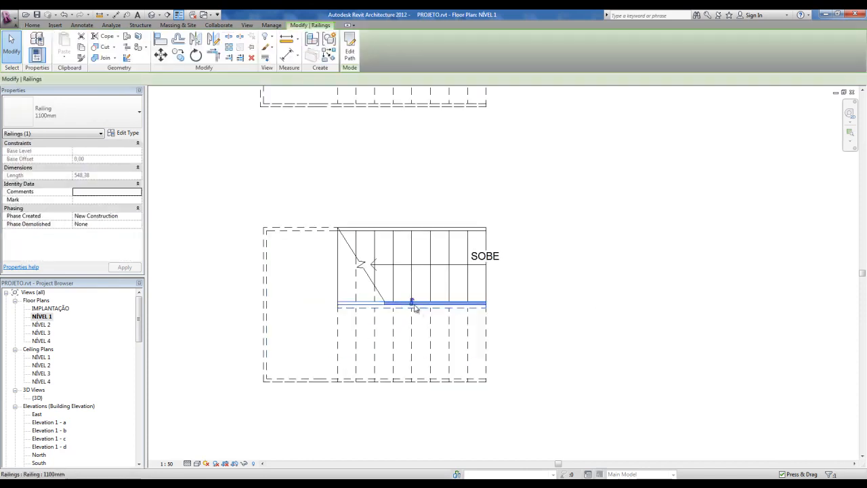
{"action": "left_click", "coordinate": [411, 302]}
{"action": "left_click", "coordinate": [633, 342]}
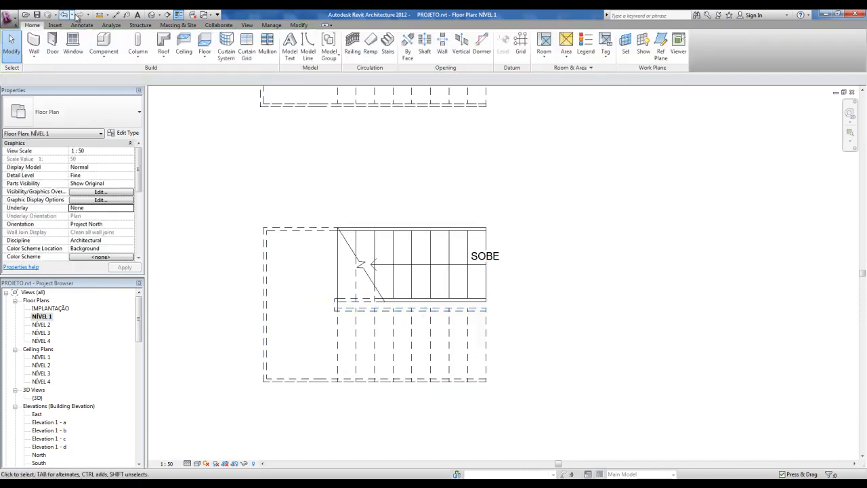
Examine the stair variants standing beside the building together in the 3D view
{"action": "left_click", "coordinate": [154, 14]}
{"action": "middle_click_drag", "start_coordinate": [515, 298], "coordinate": [560, 378], "text": "shift"}
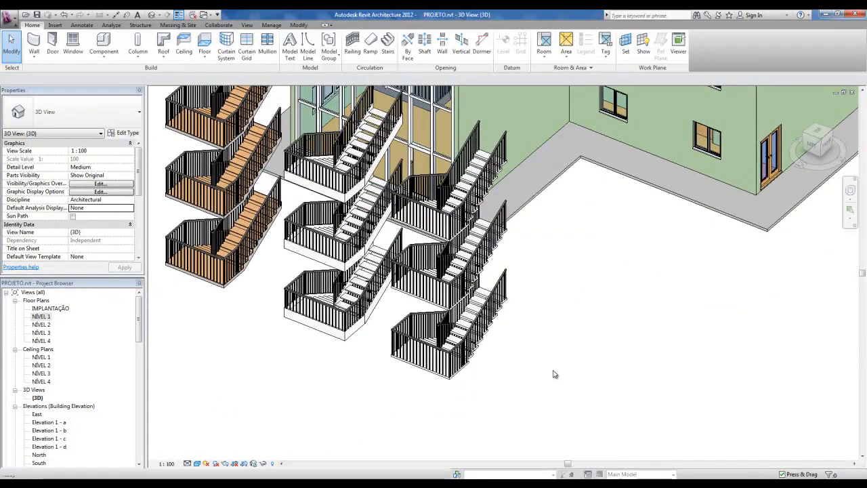
{"action": "scroll", "coordinate": [573, 376], "scroll_direction": "down", "scroll_amount": 3}
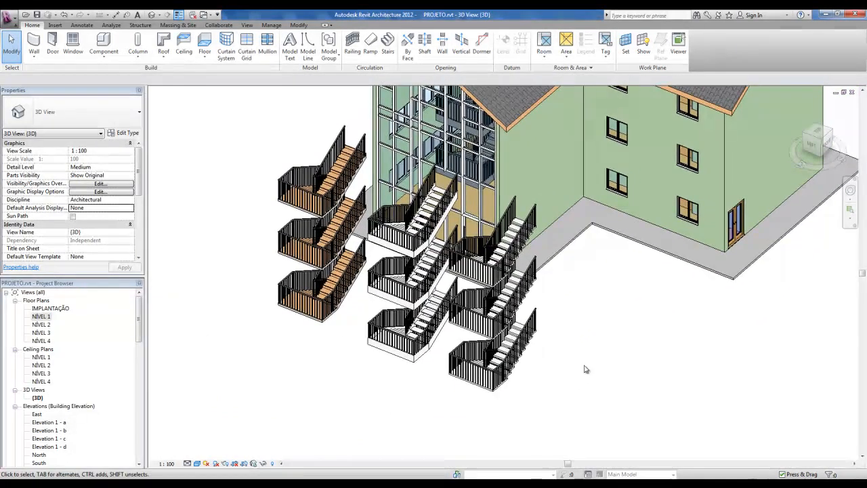
{"action": "middle_click_drag", "start_coordinate": [576, 349], "coordinate": [513, 339], "text": "shift"}
In the NÍVEL 1 plan, create a spiral stair with an arc run of about 90,00 radius below the existing stairs
{"action": "double_click", "coordinate": [39, 316]}
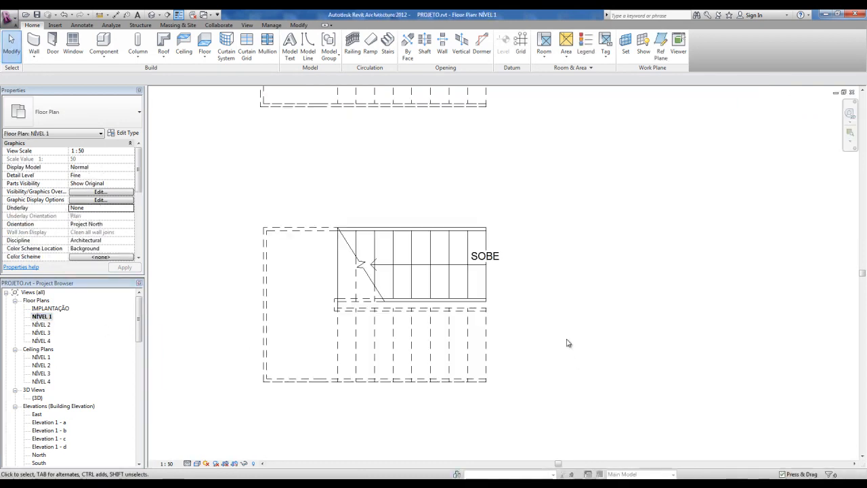
{"action": "left_click", "coordinate": [393, 254]}
{"action": "scroll", "coordinate": [392, 241], "scroll_direction": "down", "scroll_amount": 4}
{"action": "middle_click_drag", "start_coordinate": [386, 236], "coordinate": [401, 209]}
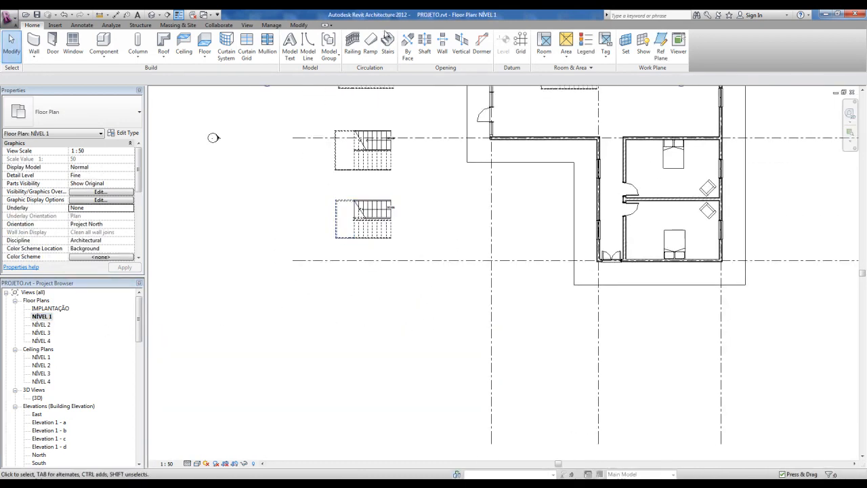
{"action": "left_click", "coordinate": [391, 42]}
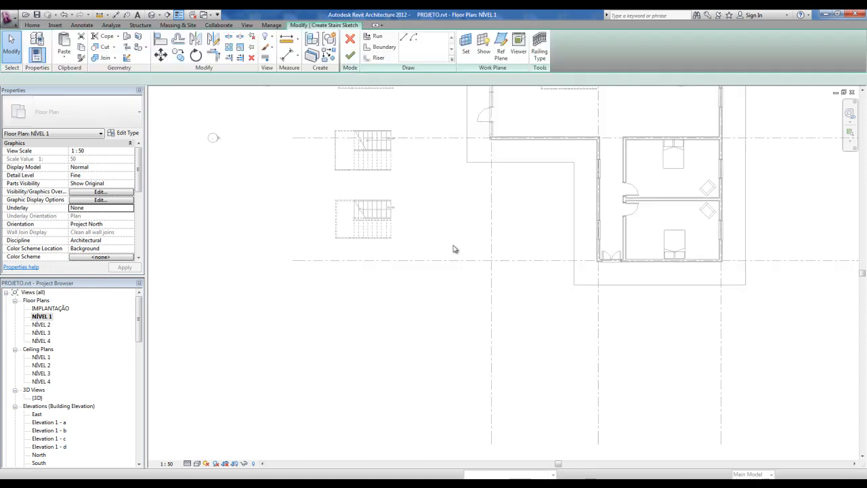
{"action": "scroll", "coordinate": [364, 333], "scroll_direction": "up", "scroll_amount": 2}
{"action": "left_click", "coordinate": [364, 329]}
{"action": "left_click", "coordinate": [391, 332]}
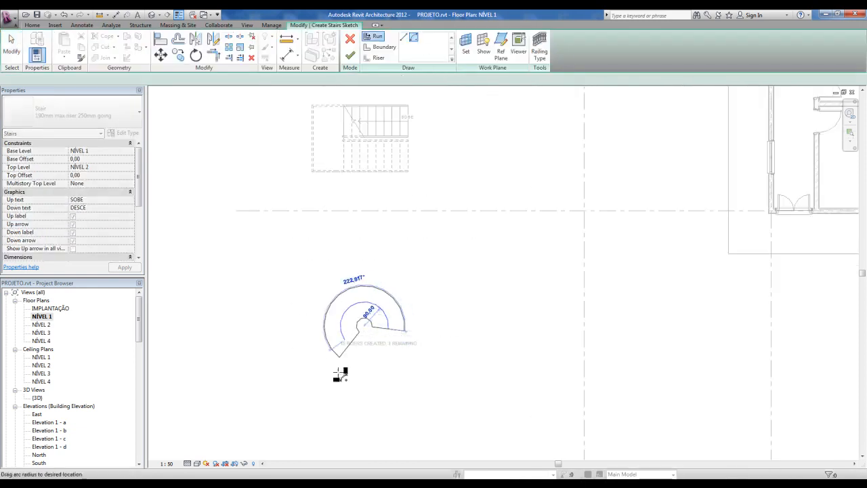
{"action": "left_click", "coordinate": [315, 364]}
{"action": "left_click", "coordinate": [350, 55]}
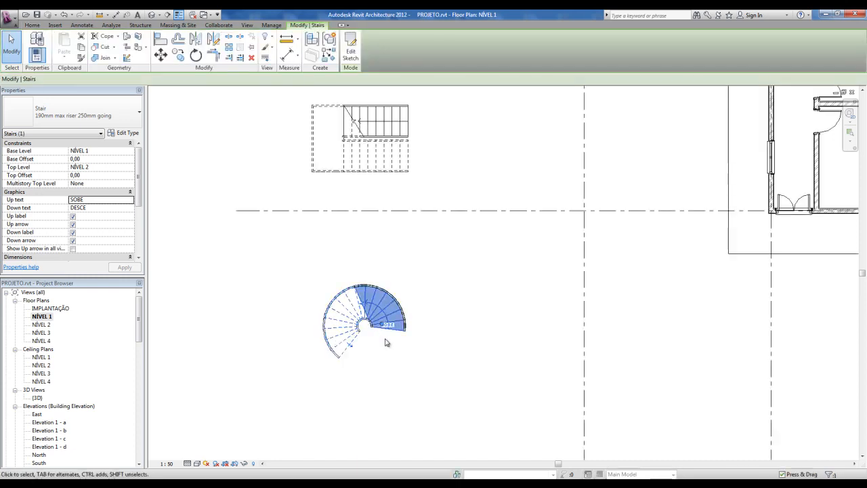
{"action": "left_click", "coordinate": [389, 348]}
Examine the spiral stair's treads, break line and up arrow in plan
{"action": "scroll", "coordinate": [389, 344], "scroll_direction": "up", "scroll_amount": 1}
{"action": "scroll", "coordinate": [388, 344], "scroll_direction": "up", "scroll_amount": 3}
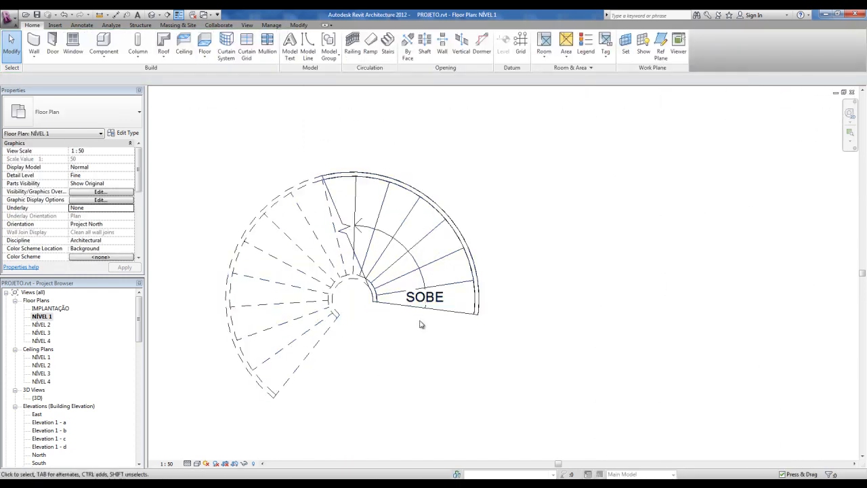
{"action": "left_click", "coordinate": [430, 266]}
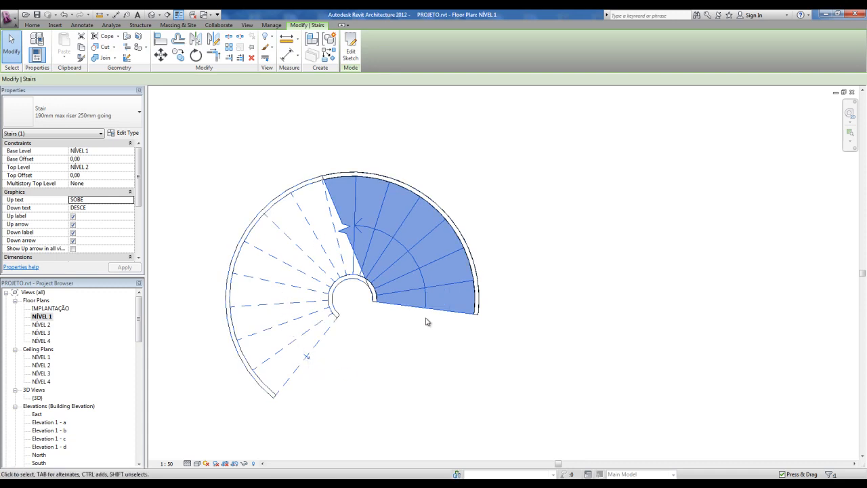
{"action": "key", "text": "Escape"}
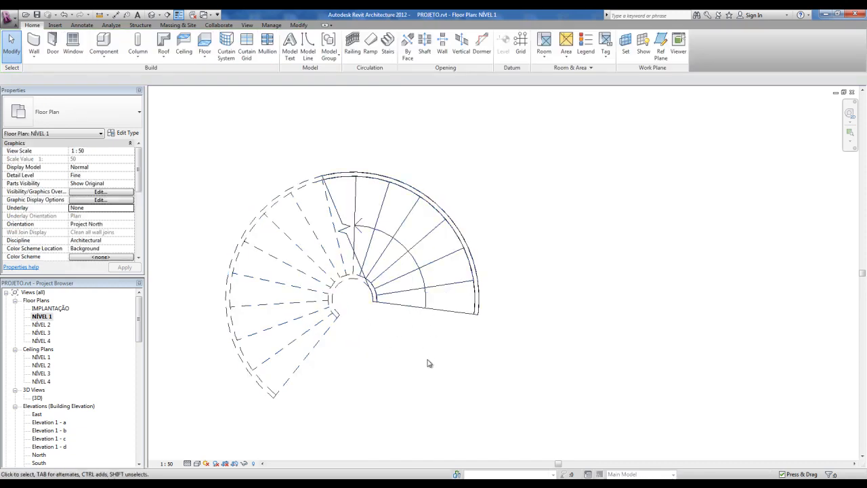
In 3D, change the spiral stair's type to .ESCADA METÁLICA COM ESTRUTURA CENTRAL
{"action": "left_click", "coordinate": [150, 15]}
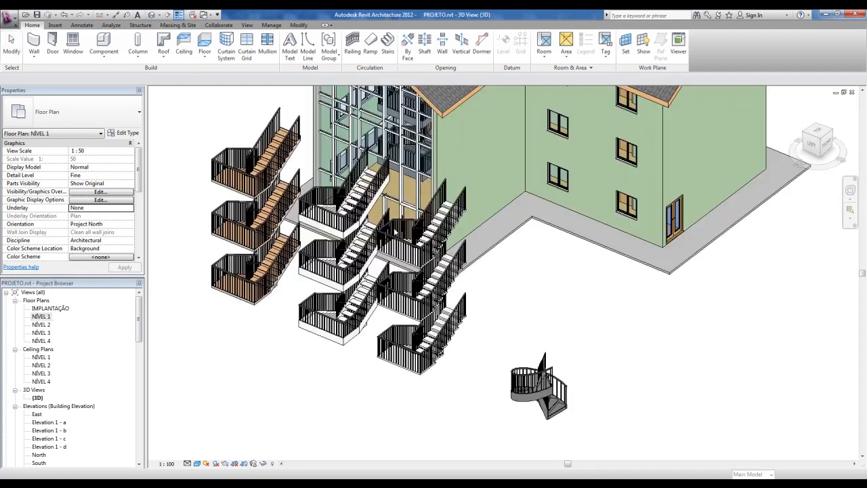
{"action": "middle_click_drag", "start_coordinate": [518, 211], "coordinate": [567, 373], "text": "shift"}
{"action": "scroll", "coordinate": [416, 269], "scroll_direction": "up", "scroll_amount": 5}
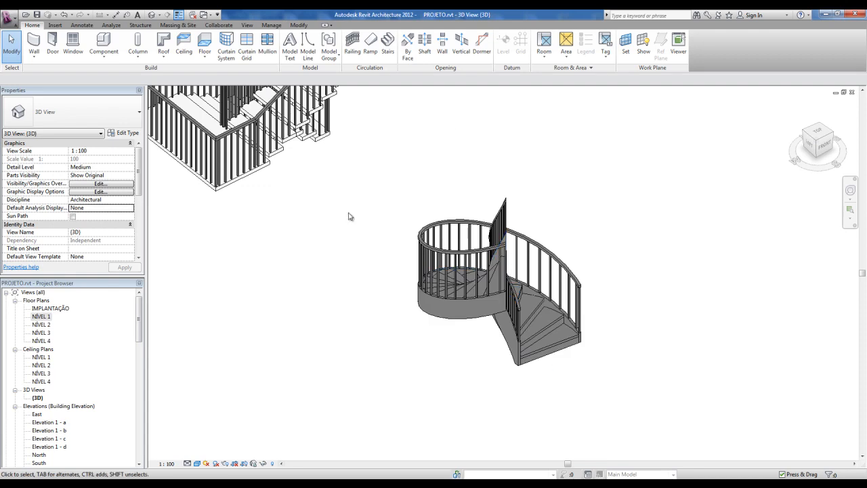
{"action": "left_click", "coordinate": [562, 344]}
{"action": "left_click", "coordinate": [92, 121]}
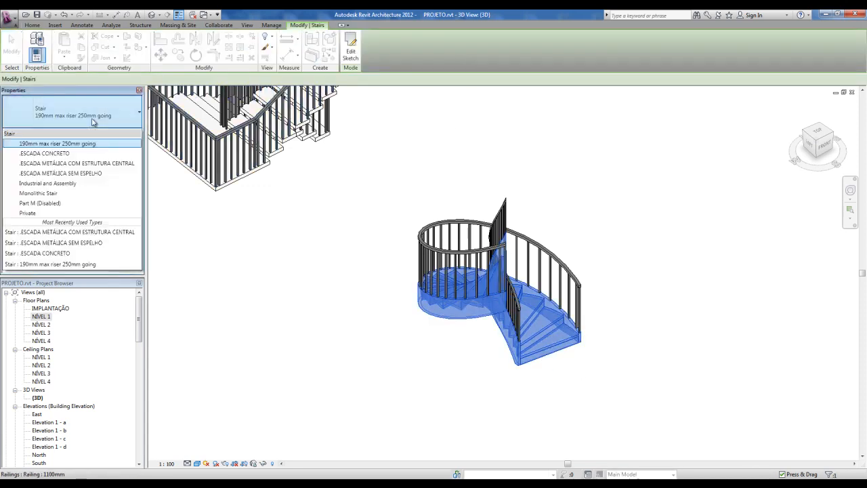
{"action": "left_click", "coordinate": [55, 167]}
{"action": "left_click", "coordinate": [483, 391]}
{"action": "middle_click_drag", "start_coordinate": [578, 395], "coordinate": [577, 319], "text": "shift"}
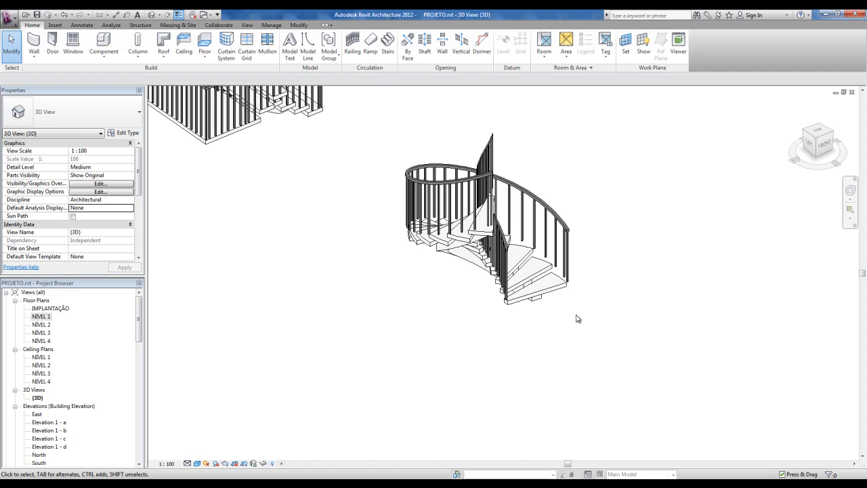
Delete both the outer and inner railings of the spiral stair
{"action": "left_click", "coordinate": [569, 256]}
{"action": "key", "text": "Delete"}
{"action": "left_click", "coordinate": [491, 172]}
{"action": "key", "text": "Delete"}
Examine the spiral stair's treads and central structure in 3D, along with the other stair variants
{"action": "middle_click_drag", "start_coordinate": [456, 333], "coordinate": [536, 369]}
{"action": "middle_click_drag", "start_coordinate": [707, 262], "coordinate": [374, 447]}
{"action": "middle_click_drag", "start_coordinate": [468, 369], "coordinate": [539, 312], "text": "shift"}
{"action": "middle_click_drag", "start_coordinate": [539, 311], "coordinate": [326, 437]}
{"action": "middle_click_drag", "start_coordinate": [699, 250], "coordinate": [644, 310], "text": "shift"}
{"action": "scroll", "coordinate": [644, 310], "scroll_direction": "down", "scroll_amount": 3}
{"action": "middle_click_drag", "start_coordinate": [424, 359], "coordinate": [625, 341]}
{"action": "middle_click_drag", "start_coordinate": [613, 313], "coordinate": [479, 400], "text": "shift"}
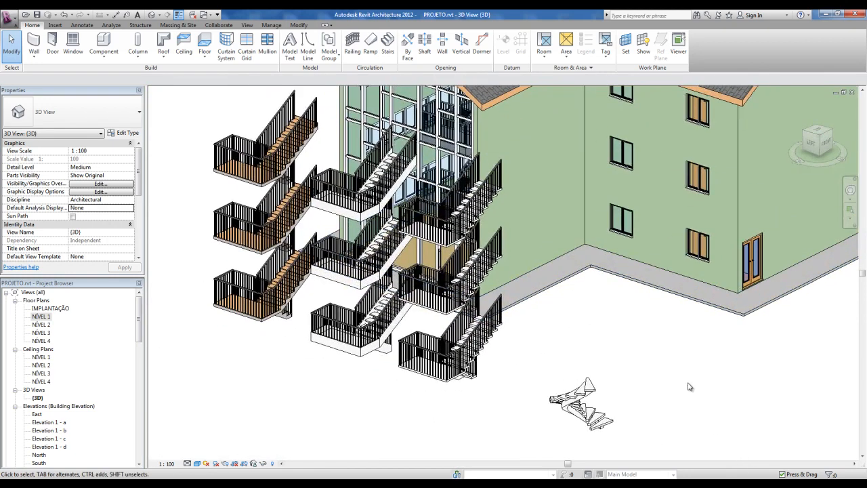
{"action": "left_click", "coordinate": [707, 479]}
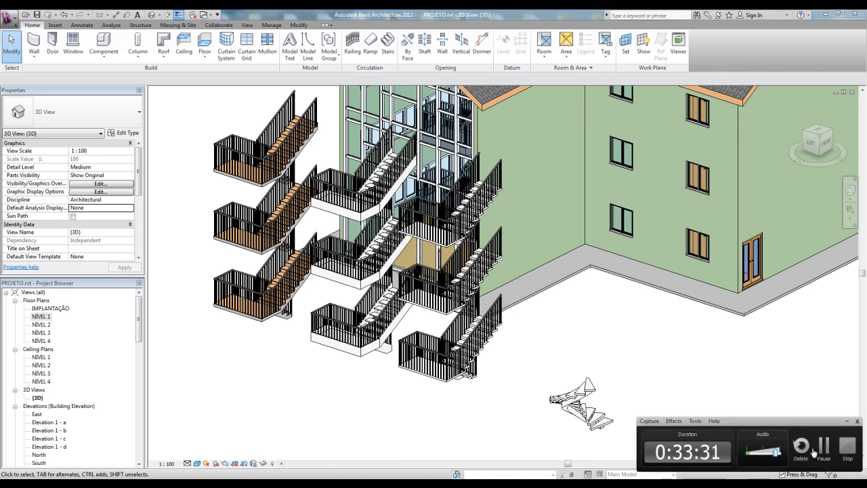